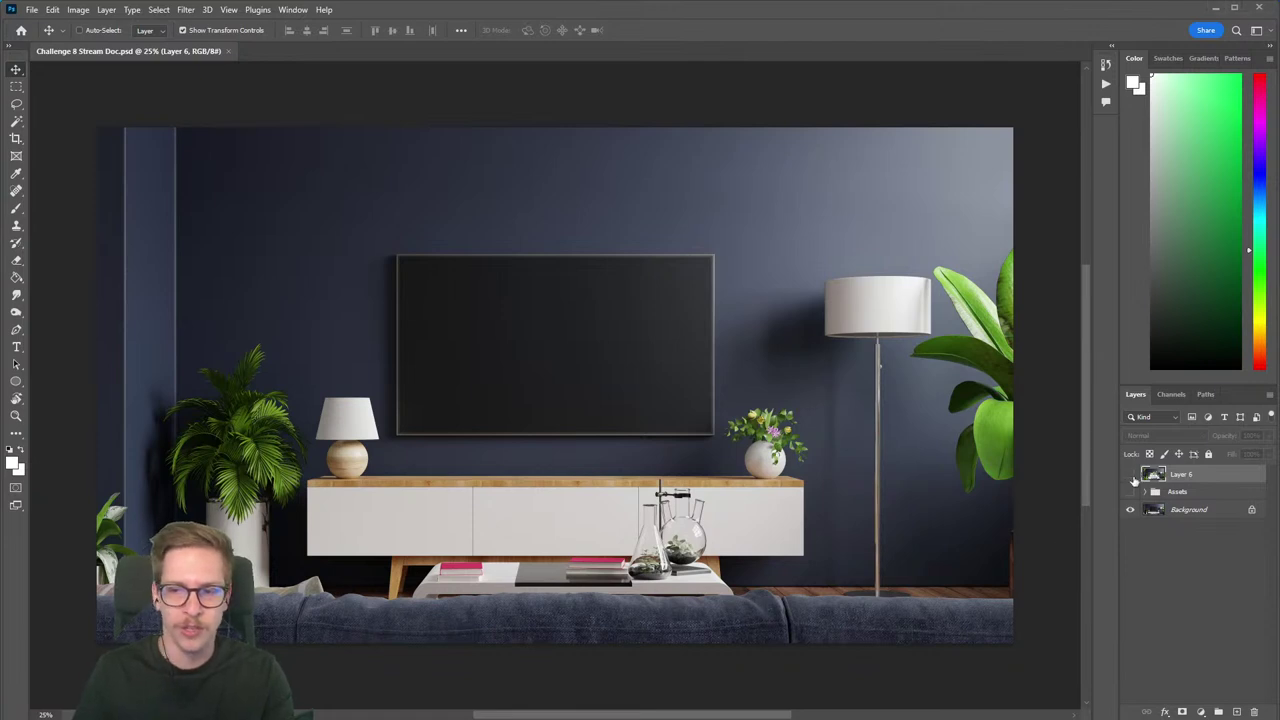
Compare the finished waterfall composite on Layer 6 with the original room photo by showing and hiding that layer.
{"action": "left_click", "coordinate": [1131, 475]}
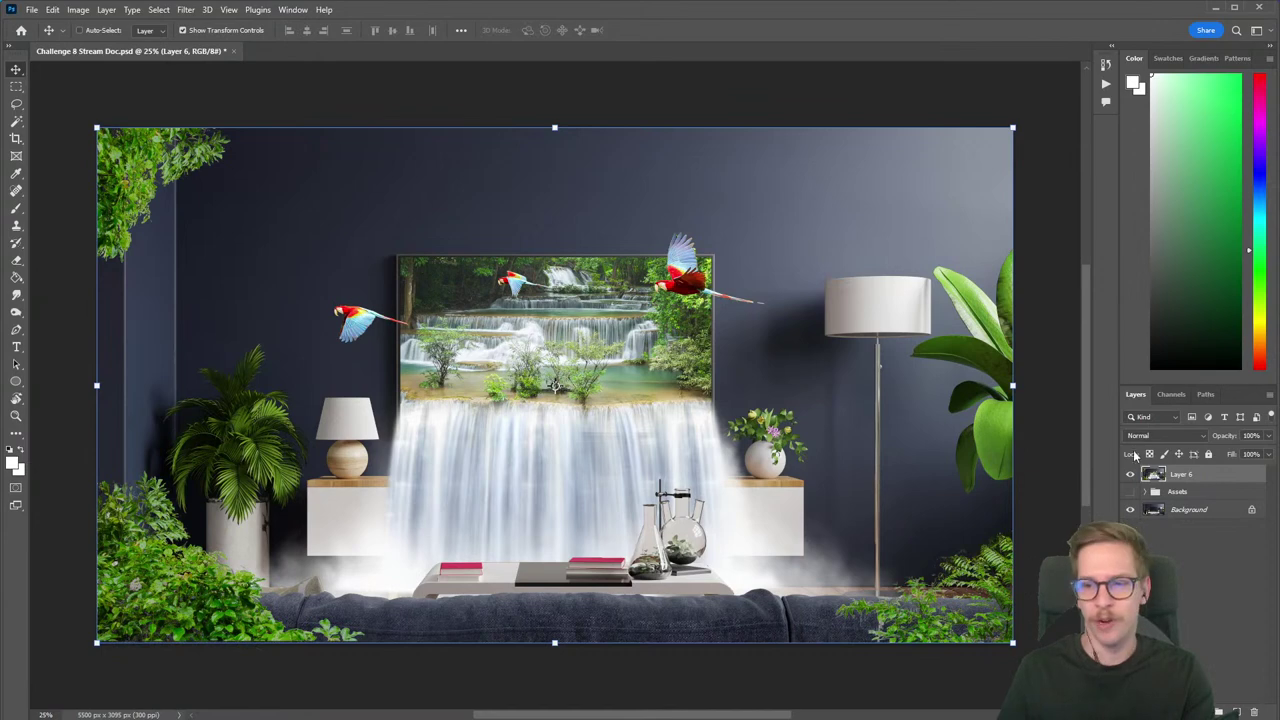
{"action": "left_click", "coordinate": [1131, 475]}
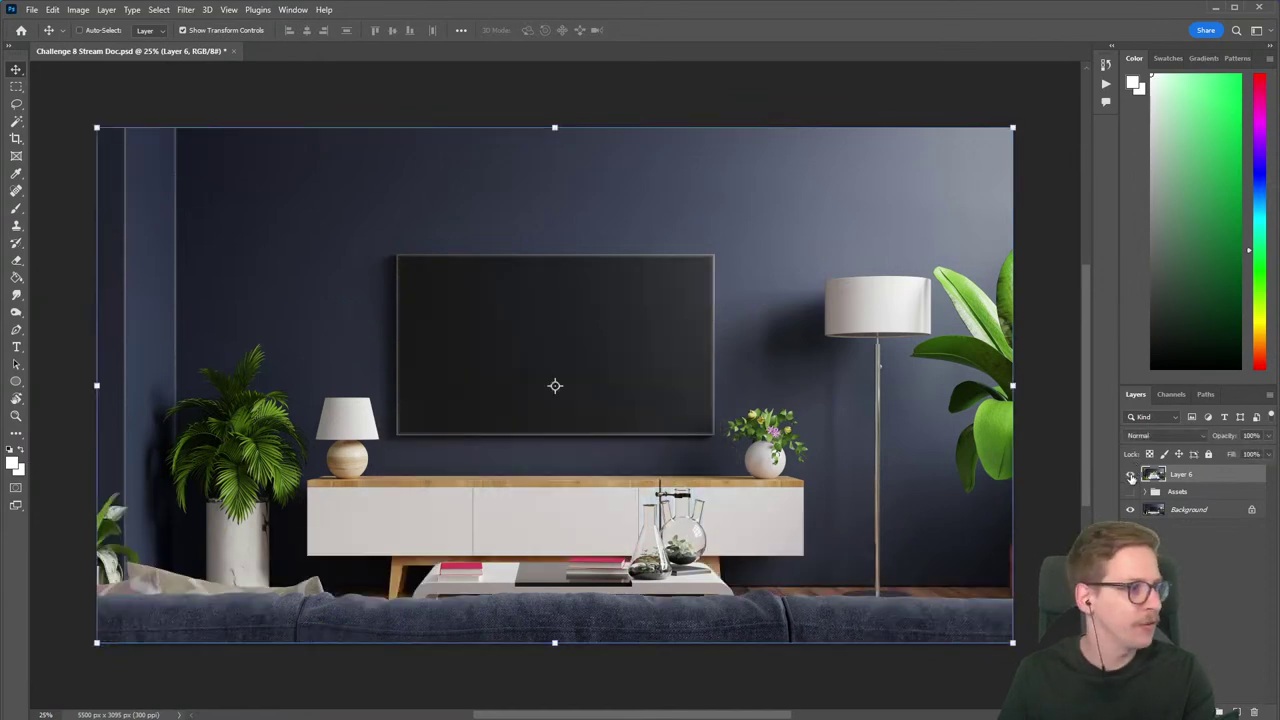
{"action": "left_click", "coordinate": [1131, 475]}
{"action": "key", "text": "b"}
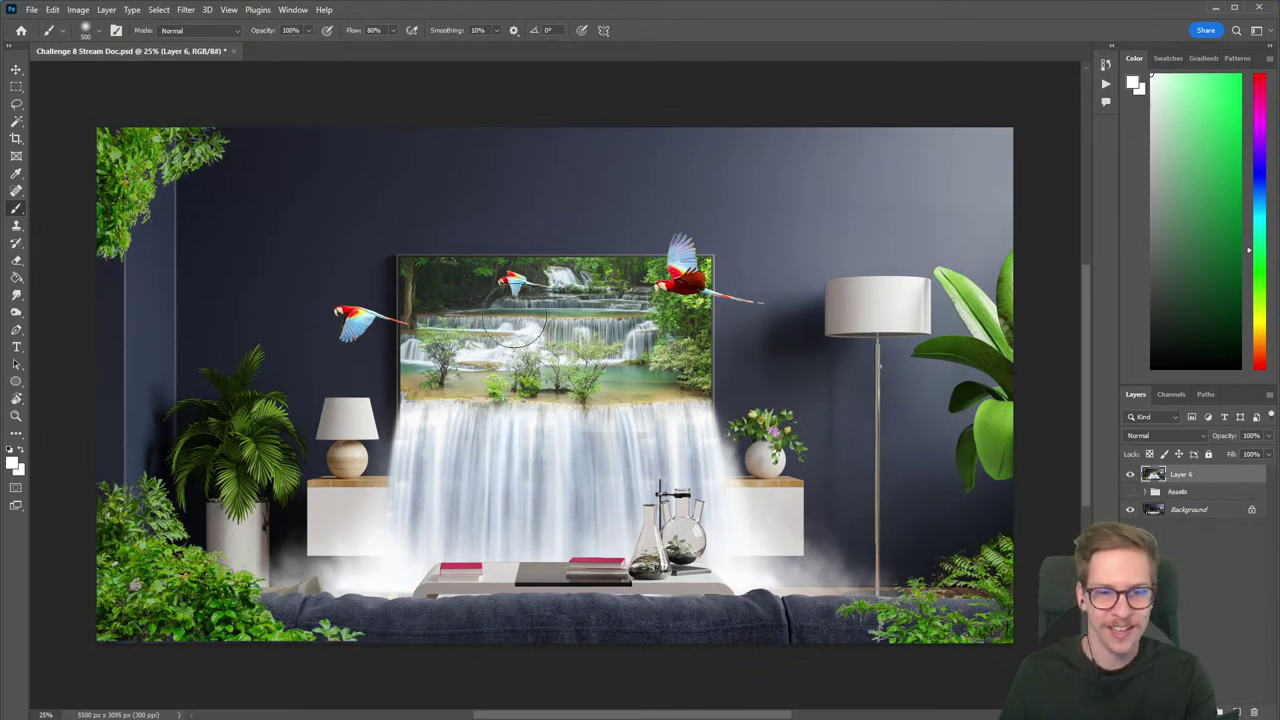
{"action": "left_click", "coordinate": [1131, 475]}
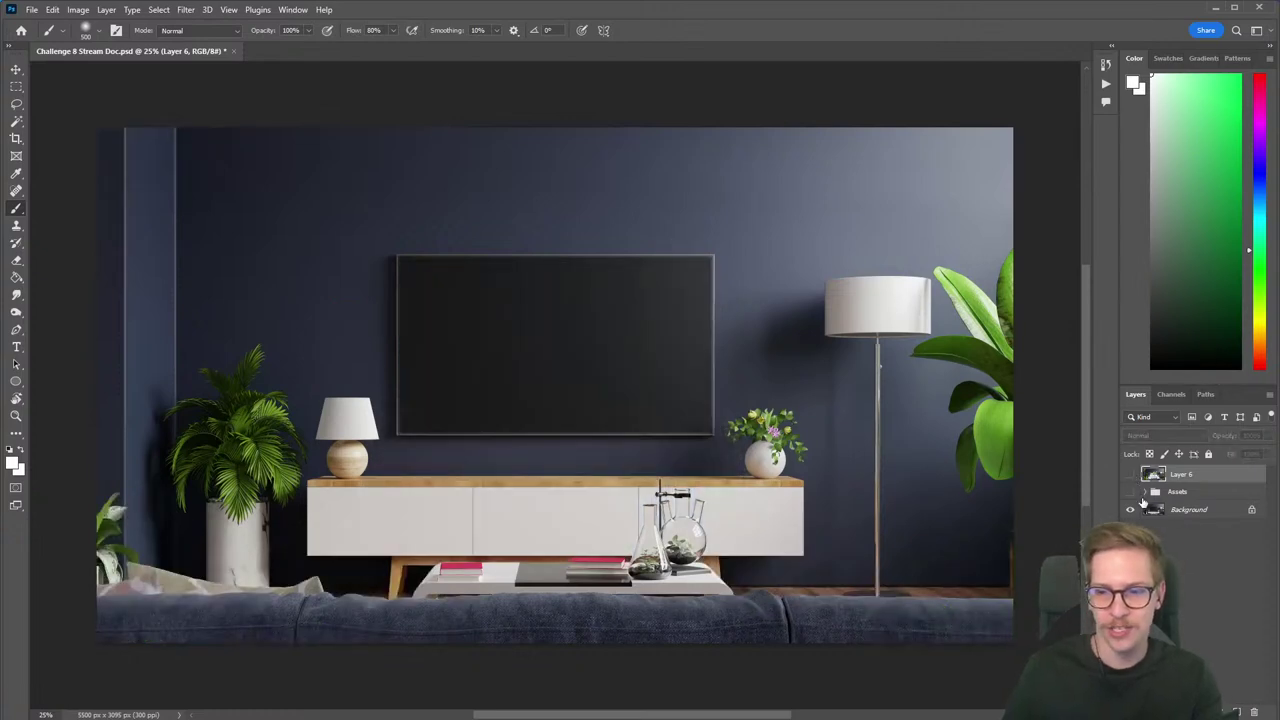
Select the TV screen area just inside its frame on the Background layer with the Rectangular Marquee tool.
{"action": "left_click", "coordinate": [1155, 510]}
{"action": "left_click_drag", "start_coordinate": [584, 455], "coordinate": [625, 455]}
{"action": "left_click_drag", "start_coordinate": [611, 351], "coordinate": [615, 407]}
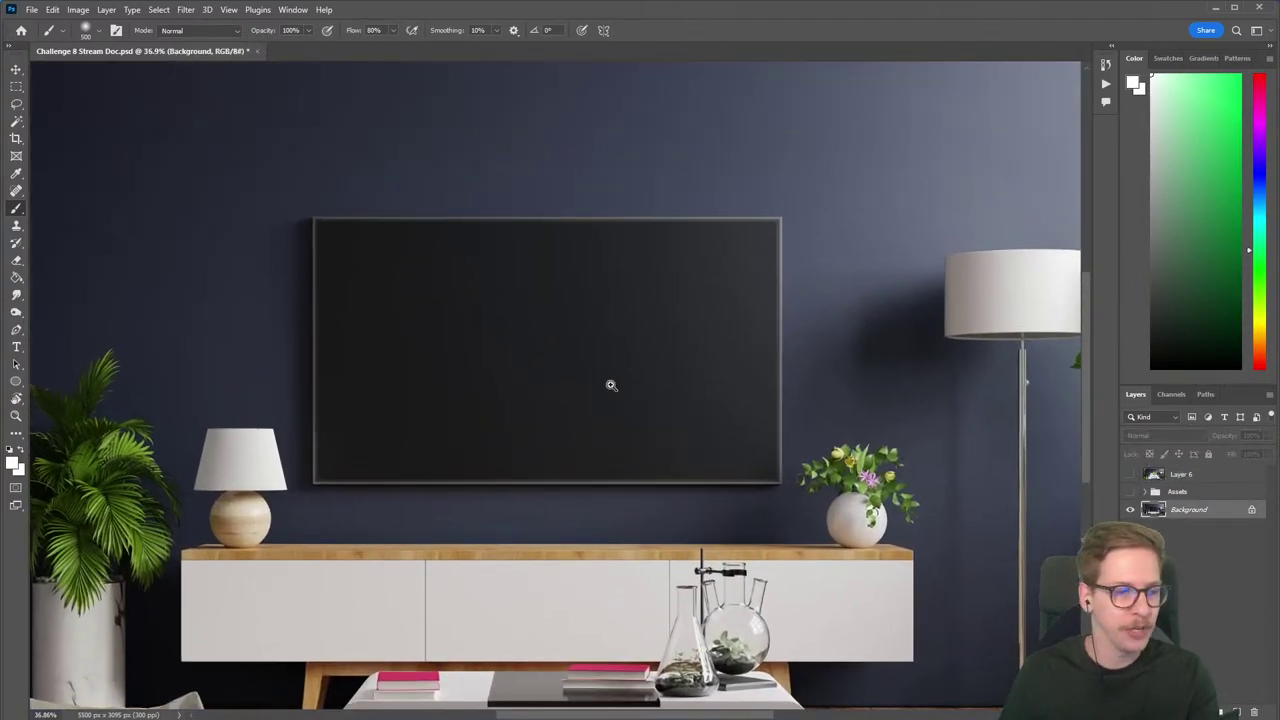
{"action": "left_click_drag", "start_coordinate": [517, 383], "coordinate": [538, 382]}
{"action": "scroll", "coordinate": [538, 381], "scroll_direction": "up", "scroll_amount": 1}
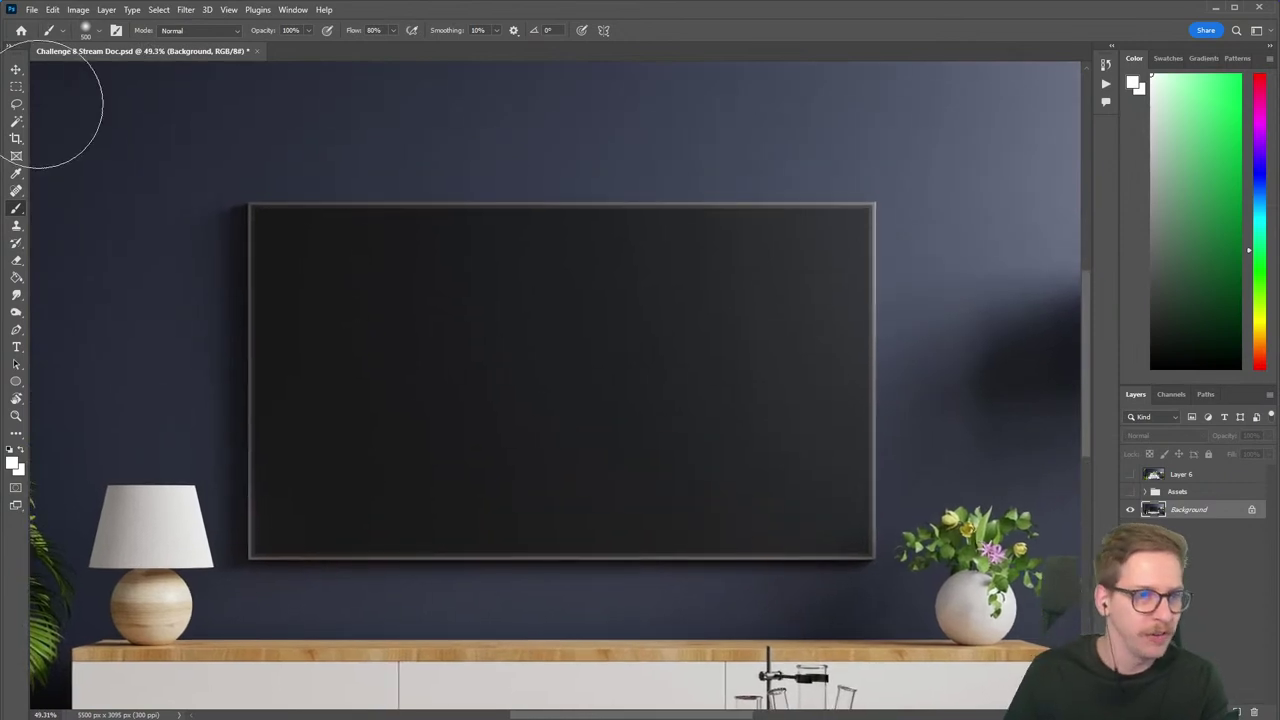
{"action": "left_click", "coordinate": [16, 87]}
{"action": "scroll", "coordinate": [360, 251], "scroll_direction": "up", "scroll_amount": 2}
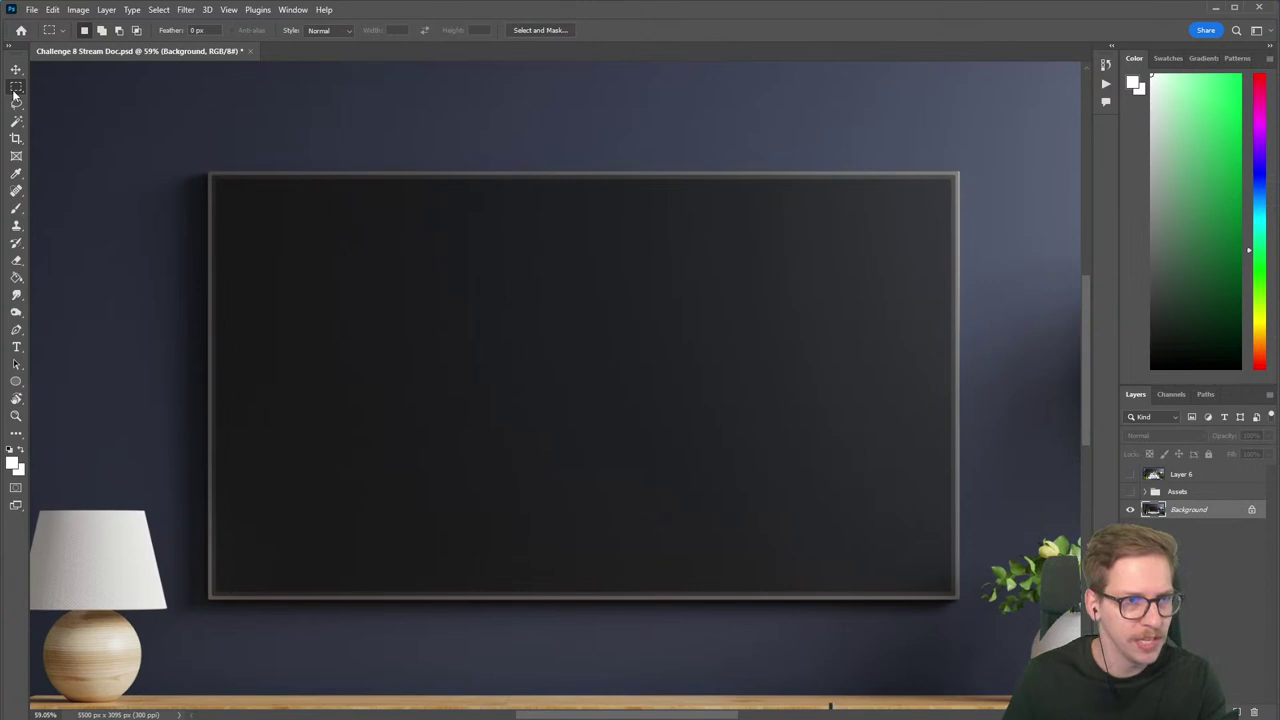
{"action": "right_click", "coordinate": [15, 92]}
{"action": "left_click", "coordinate": [60, 87]}
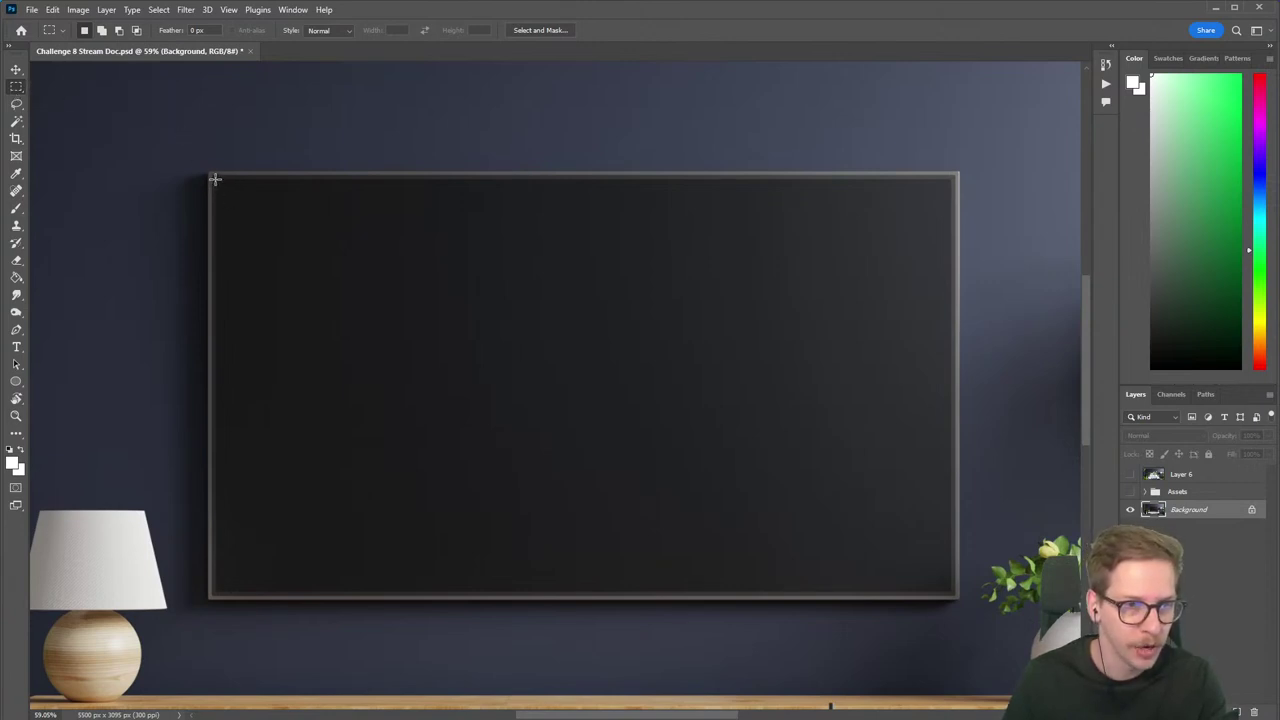
{"action": "left_click_drag", "start_coordinate": [215, 178], "coordinate": [951, 591]}
Invert the TV screen selection and turn it into a layer mask that cuts the screen out of the room photo.
{"action": "left_click_drag", "start_coordinate": [723, 480], "coordinate": [660, 494]}
{"action": "left_click_drag", "start_coordinate": [651, 451], "coordinate": [553, 368]}
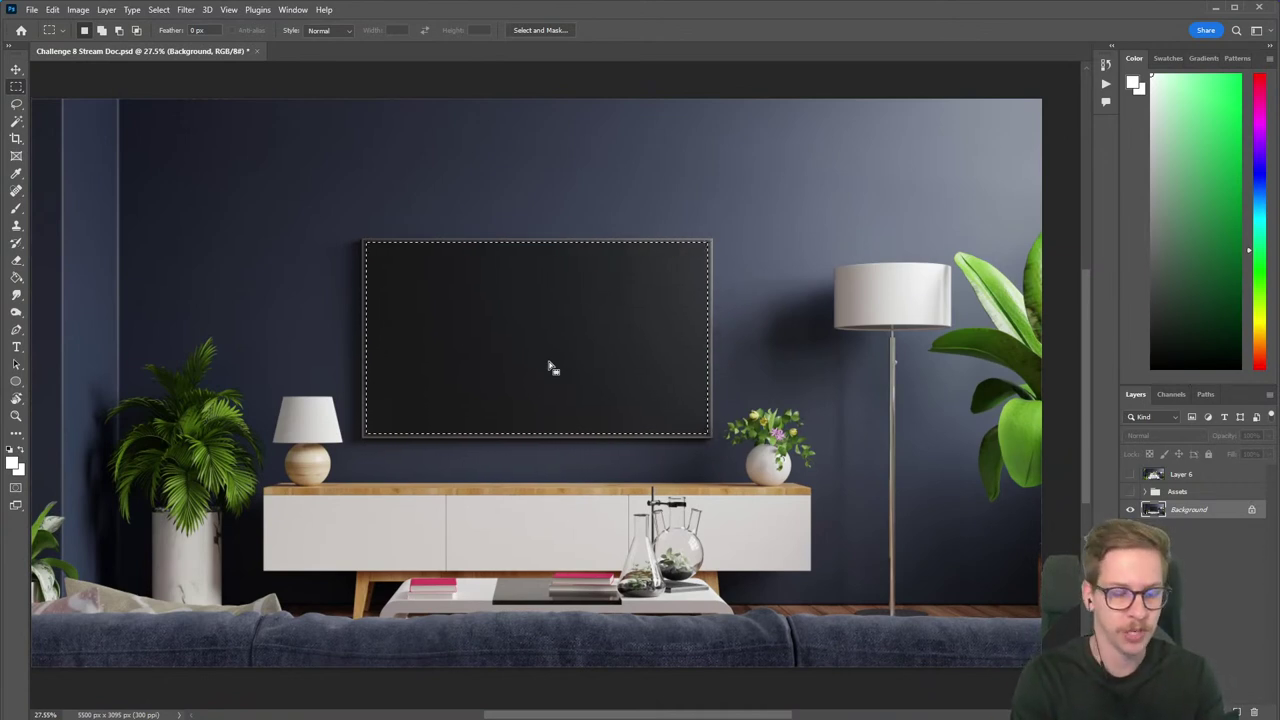
{"action": "key", "text": "ctrl+shift+i"}
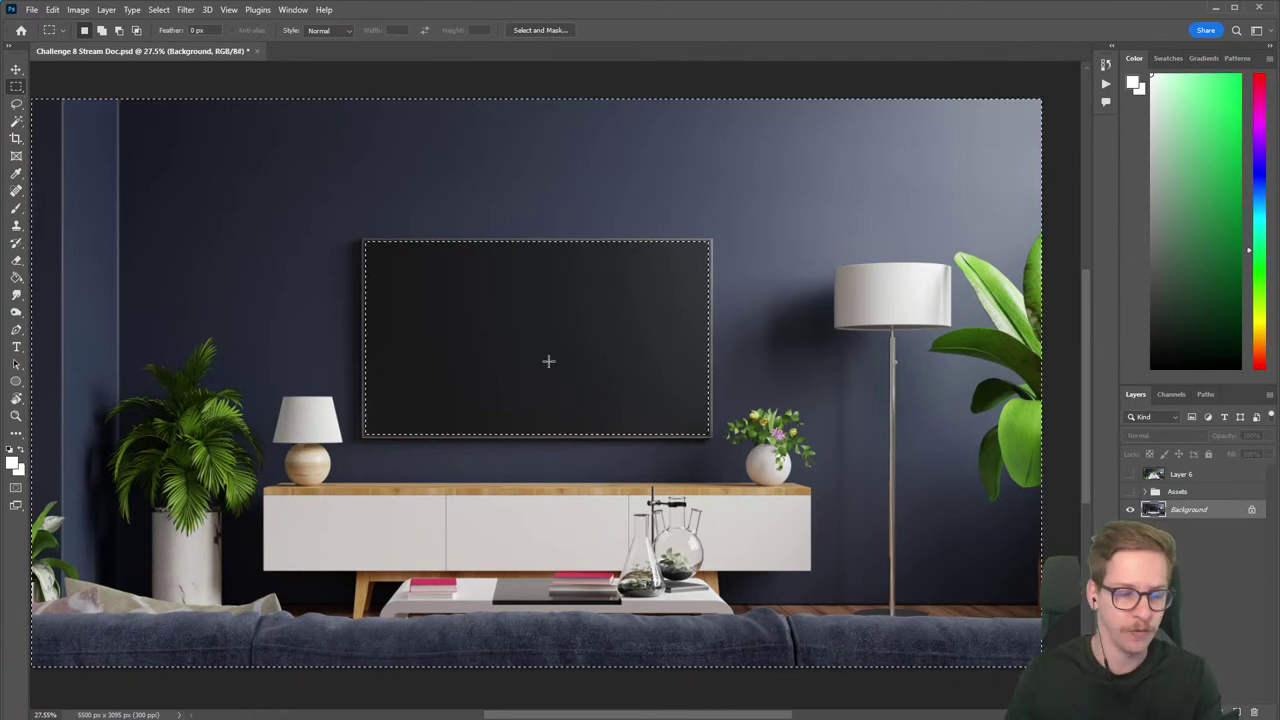
{"action": "left_click", "coordinate": [1183, 711]}
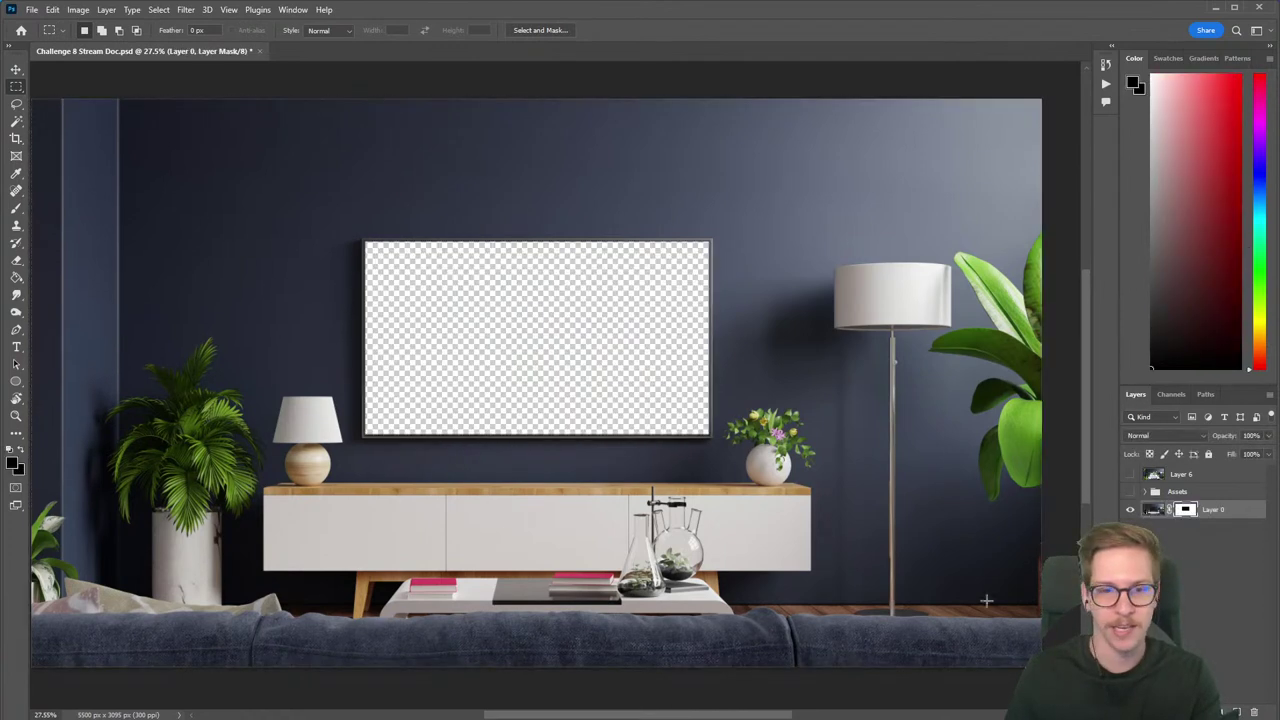
Expand and show the Assets group, hiding Layers 5, 3, 4 and 2 so only the tiered waterfall on Layer 1 shows.
{"action": "left_click", "coordinate": [1144, 492]}
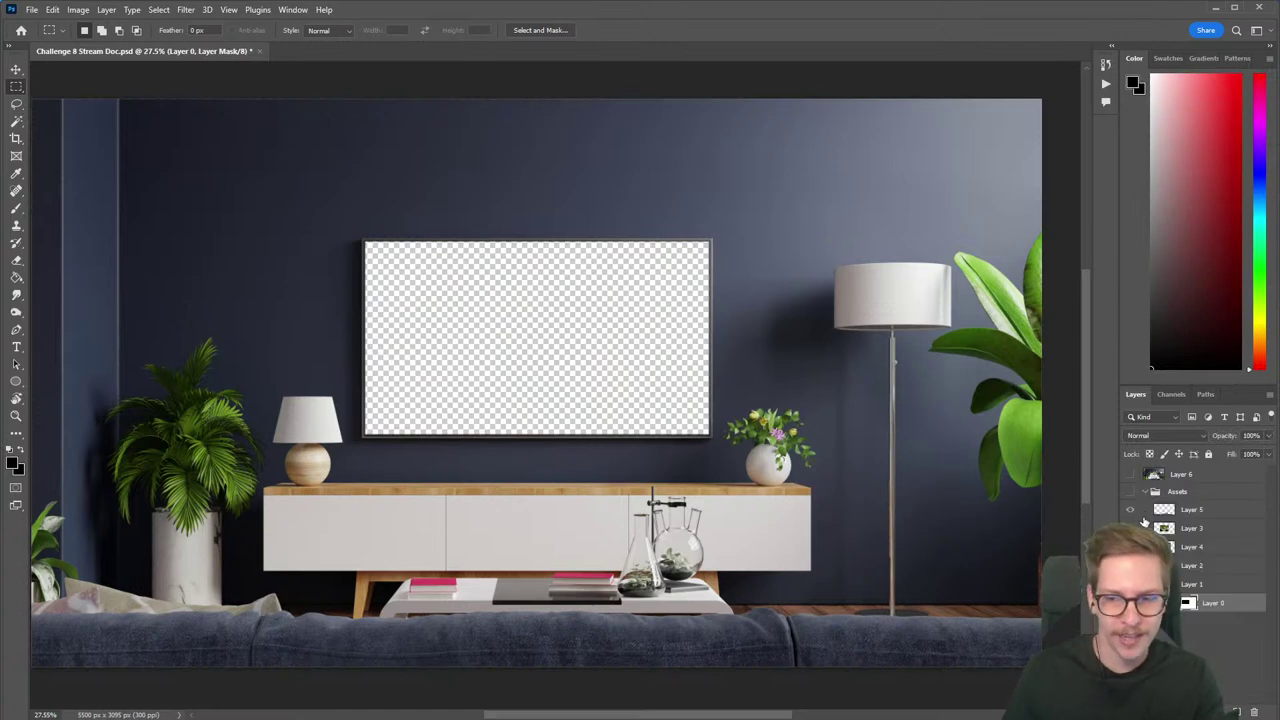
{"action": "left_click", "coordinate": [1130, 492]}
{"action": "left_click", "coordinate": [1130, 492]}
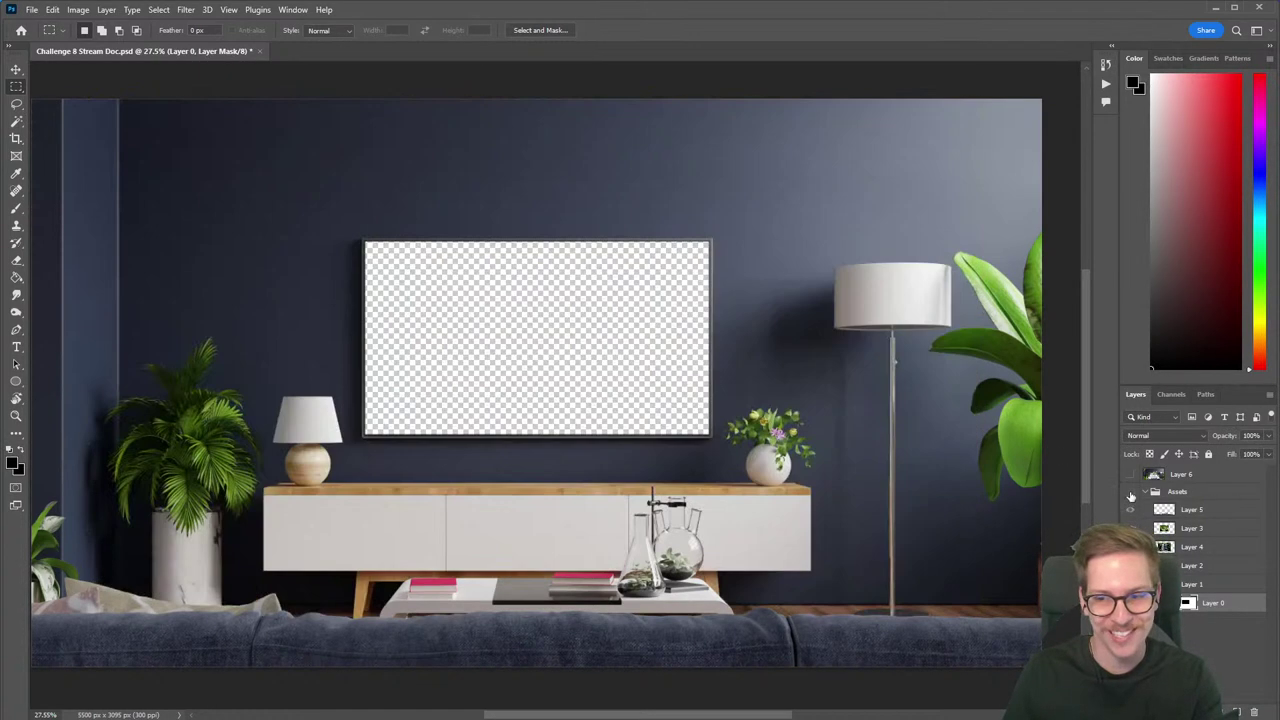
{"action": "left_click", "coordinate": [1130, 492]}
{"action": "left_click", "coordinate": [1130, 510]}
{"action": "left_click", "coordinate": [1130, 528]}
{"action": "left_click", "coordinate": [1130, 547]}
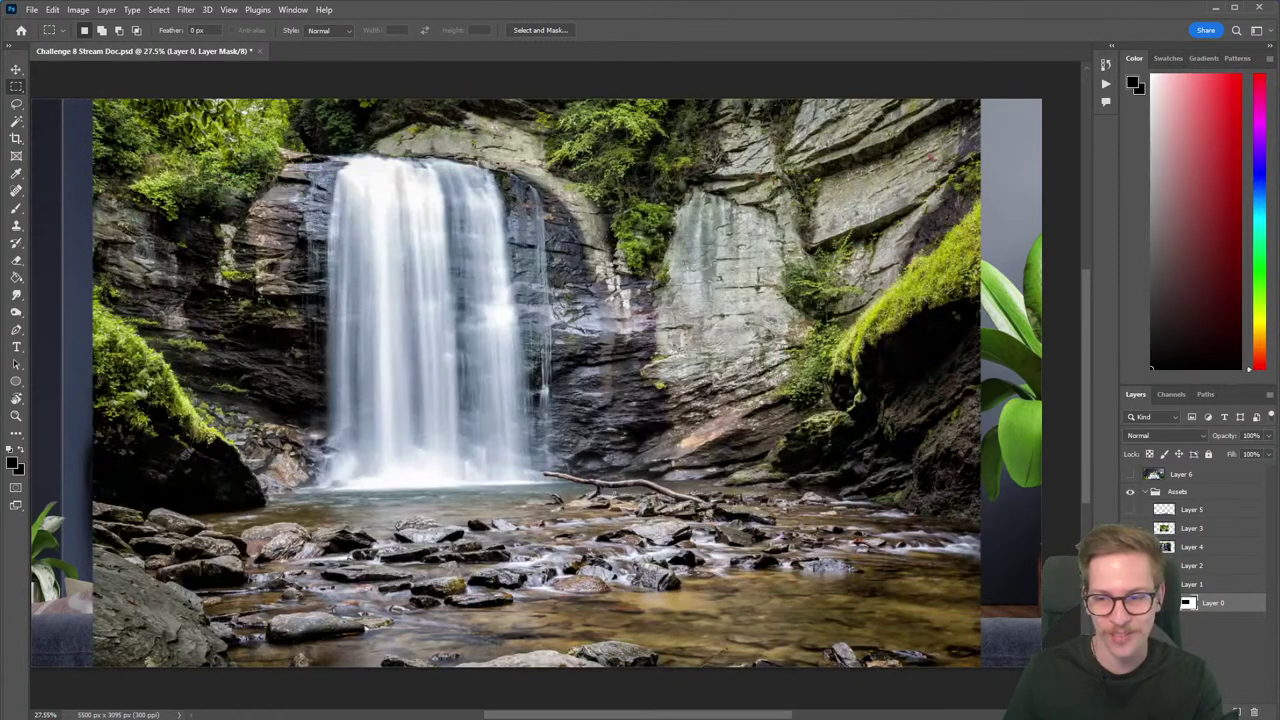
{"action": "left_click", "coordinate": [1130, 565]}
{"action": "left_click", "coordinate": [1130, 584]}
{"action": "left_click", "coordinate": [1130, 584]}
Duplicate Layer 1, move the original below the masked Layer 0, and collapse and hide the Assets group.
{"action": "left_click", "coordinate": [1195, 584]}
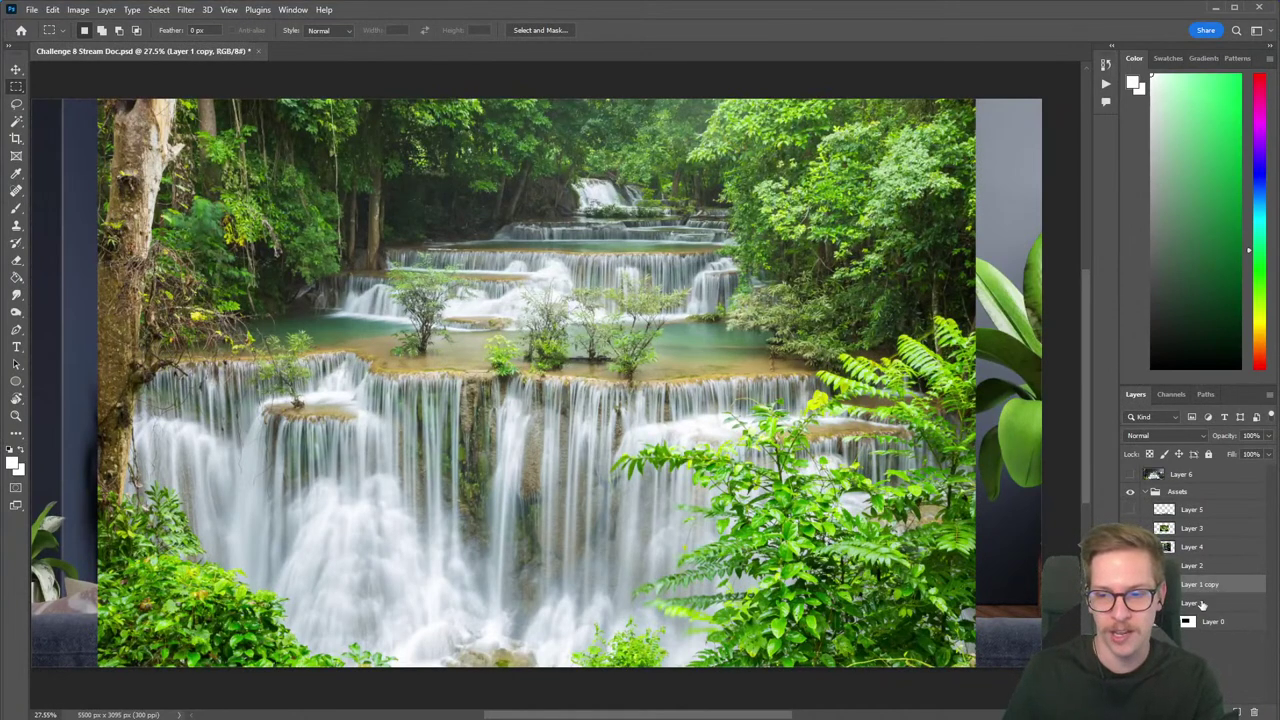
{"action": "key", "text": "ctrl+j"}
{"action": "left_click_drag", "start_coordinate": [1205, 605], "coordinate": [1208, 634]}
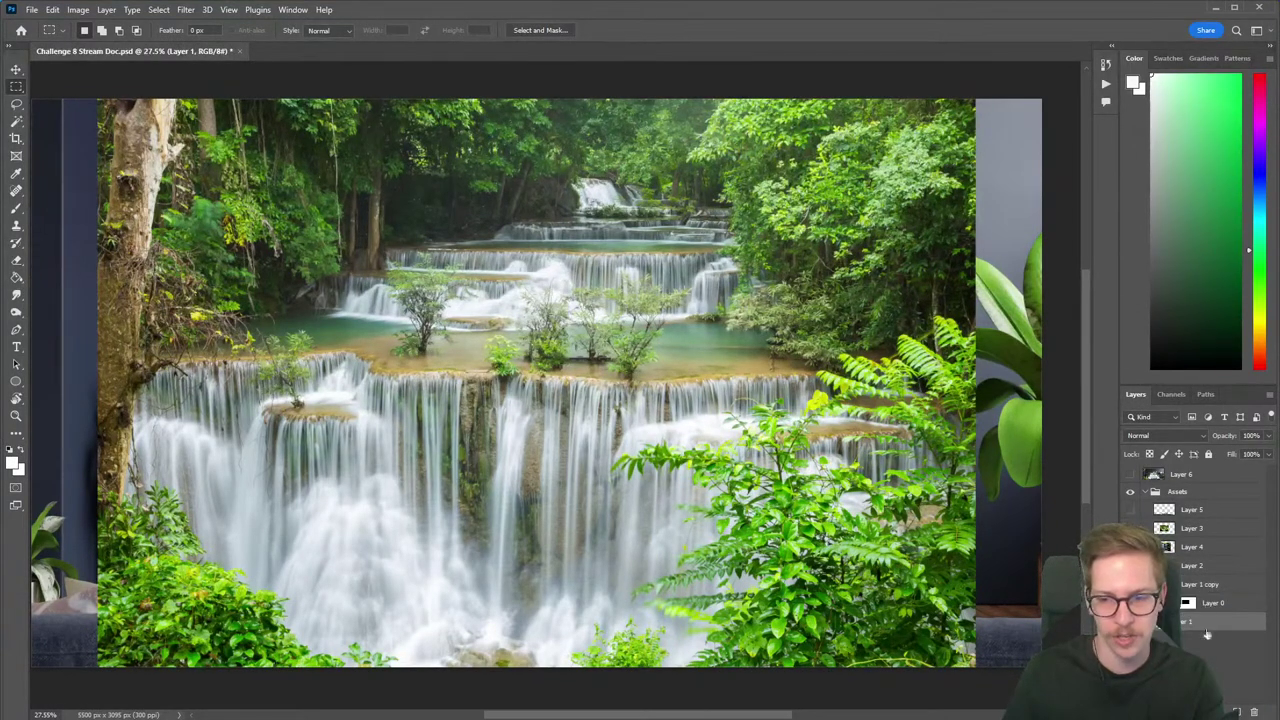
{"action": "left_click", "coordinate": [1147, 492]}
{"action": "left_click", "coordinate": [1130, 492]}
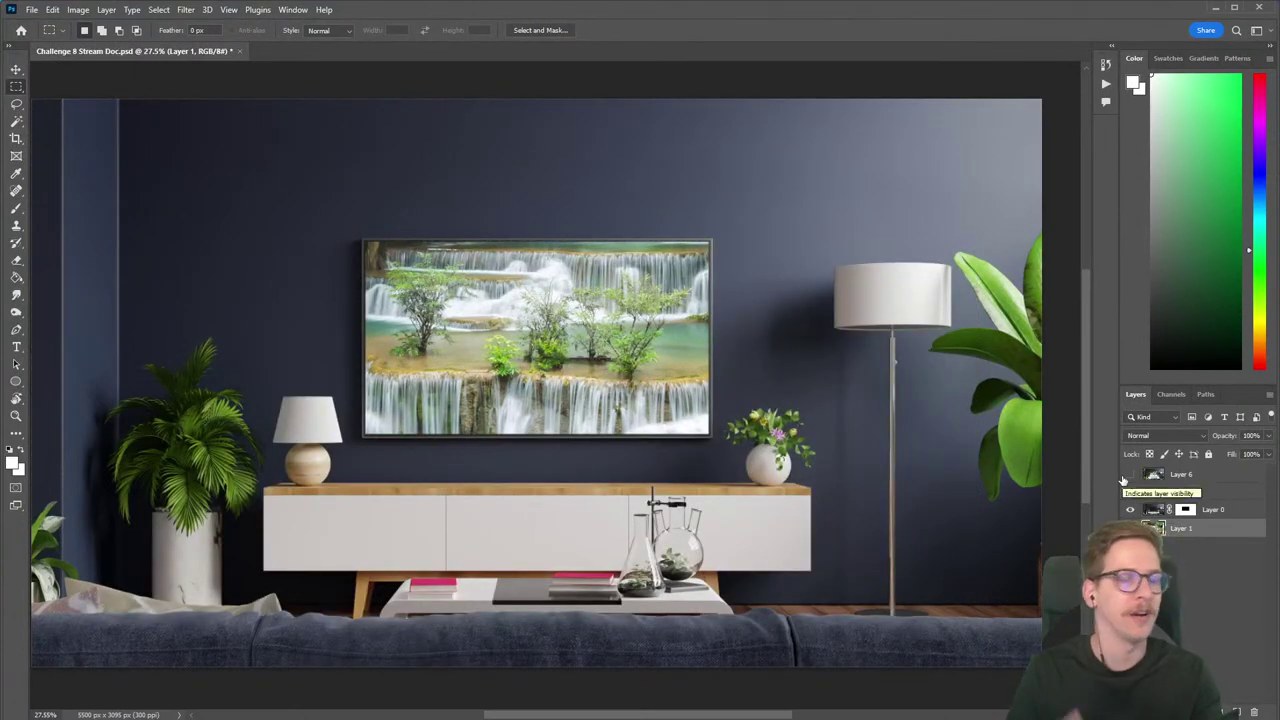
Convert the waterfall image on Layer 1 beneath the room photo to a smart object.
{"action": "right_click", "coordinate": [1204, 533]}
{"action": "left_click", "coordinate": [1236, 529]}
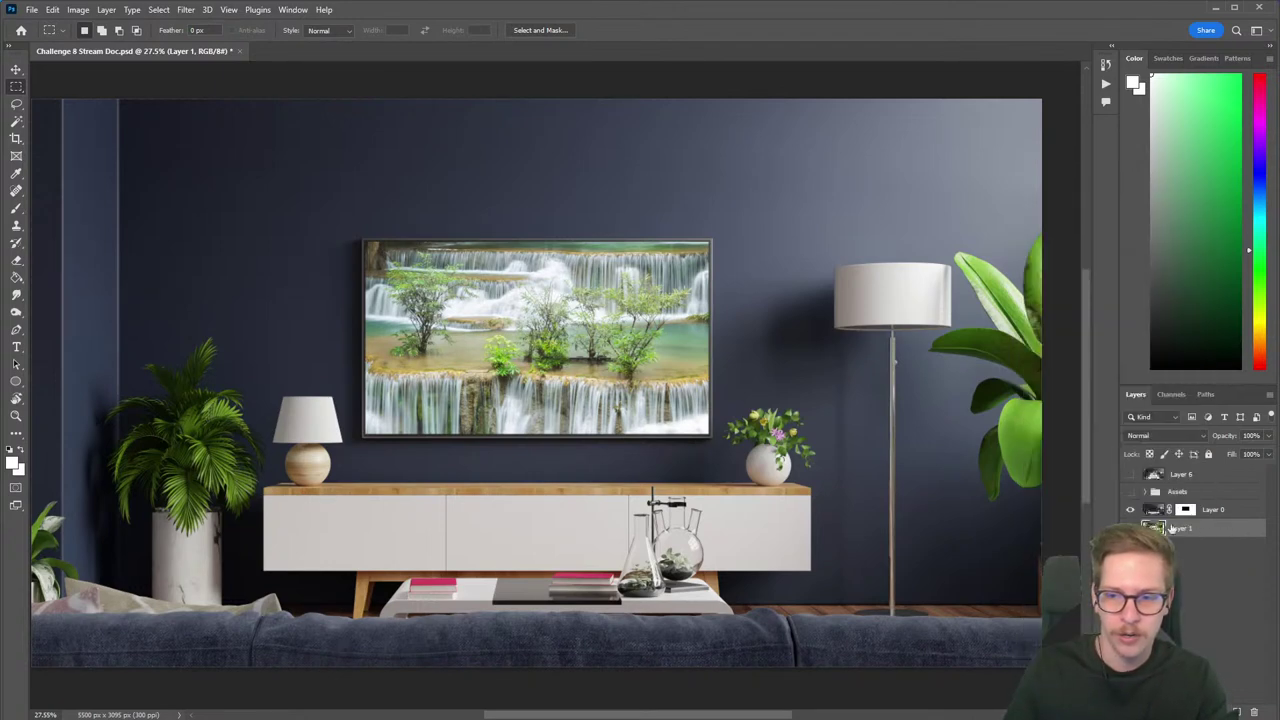
{"action": "right_click", "coordinate": [1166, 535]}
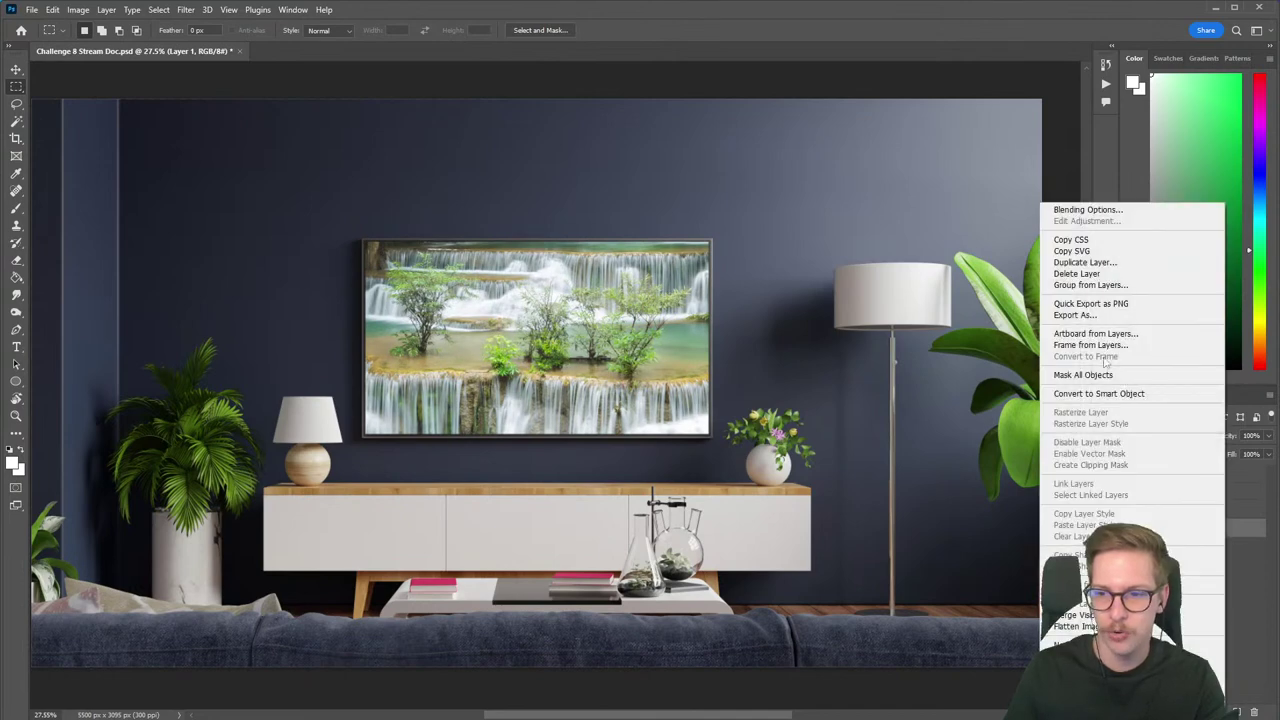
{"action": "left_click", "coordinate": [1128, 394]}
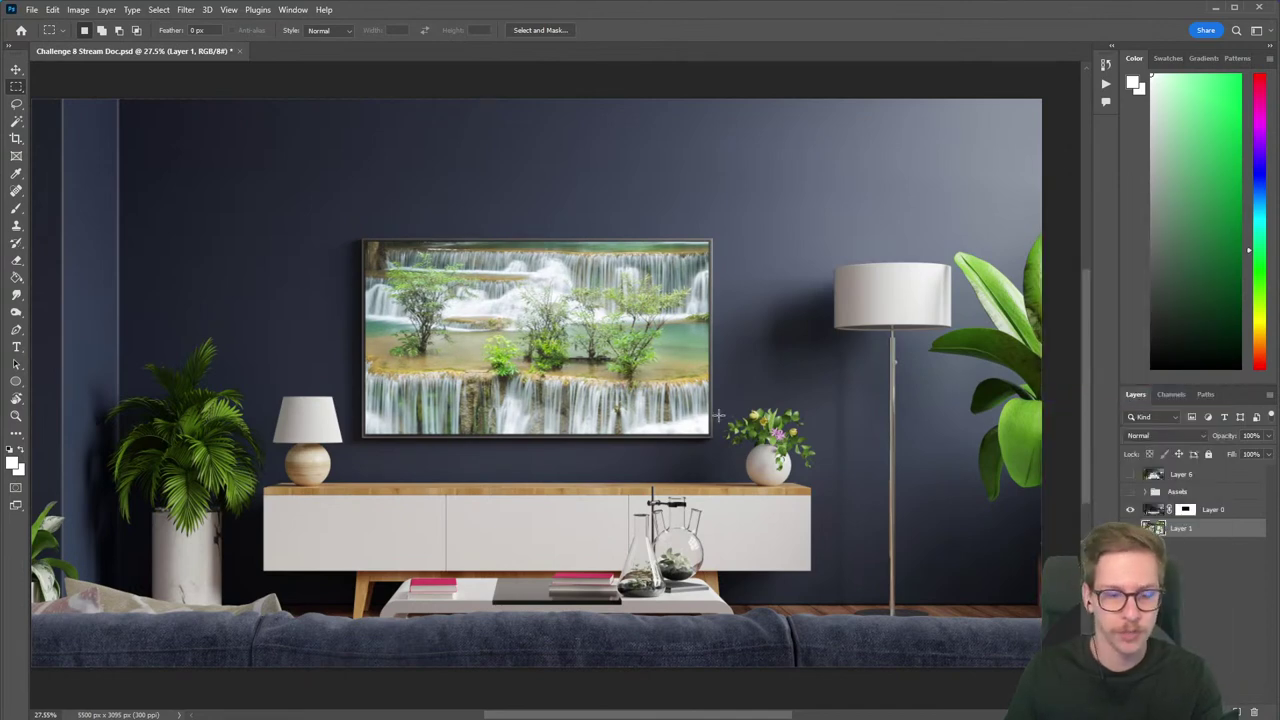
Scale the waterfall smart object to 75% and position it so the upper cascades fill the TV screen.
{"action": "key", "text": "v"}
{"action": "left_click_drag", "start_coordinate": [983, 686], "coordinate": [727, 487]}
{"action": "left_click_drag", "start_coordinate": [643, 431], "coordinate": [728, 537]}
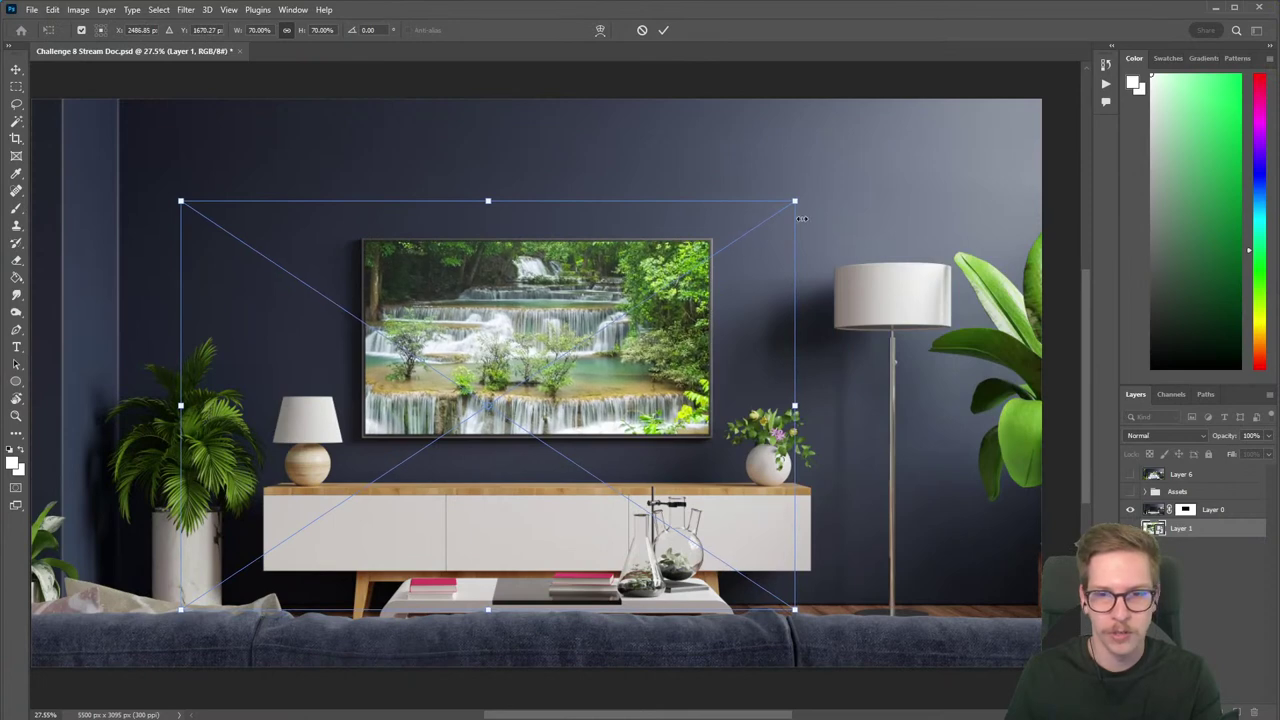
{"action": "left_click_drag", "start_coordinate": [795, 205], "coordinate": [814, 202]}
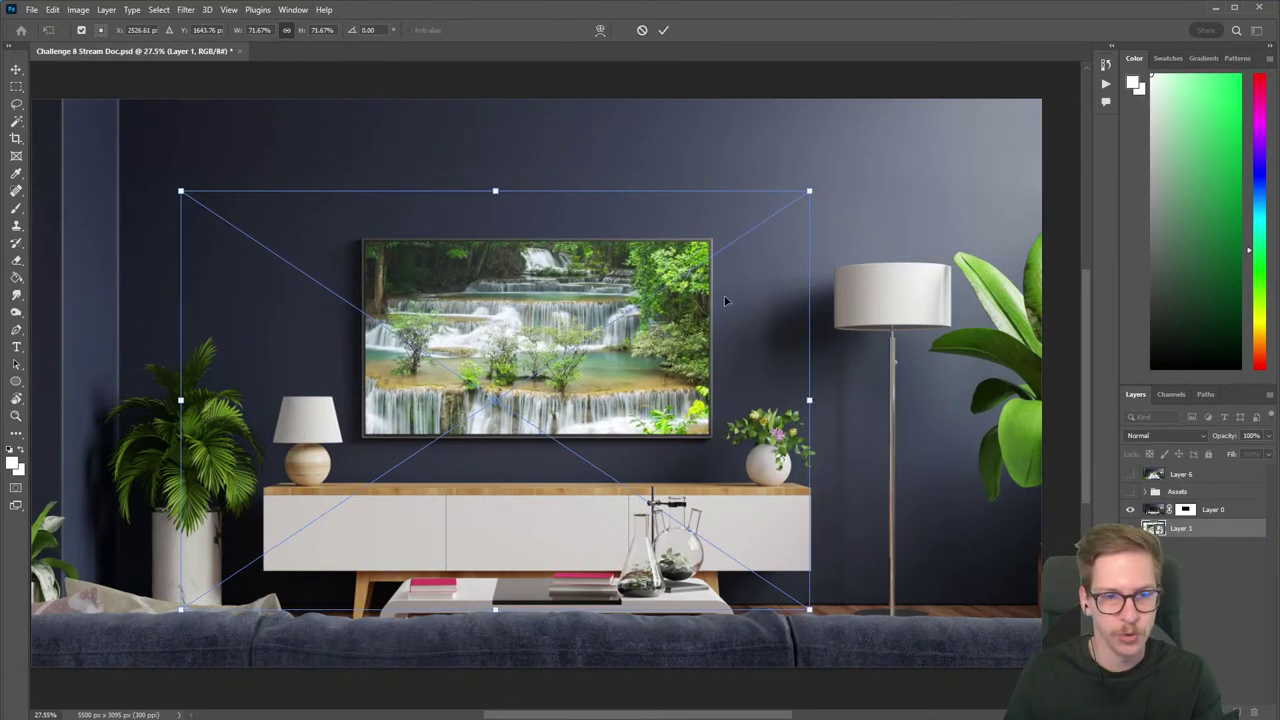
{"action": "mouse_move", "coordinate": [727, 293]}
{"action": "left_mouse_down"}
{"action": "mouse_move", "coordinate": [721, 307]}
{"action": "mouse_move", "coordinate": [786, 290]}
{"action": "mouse_move", "coordinate": [729, 282]}
{"action": "left_mouse_up"}
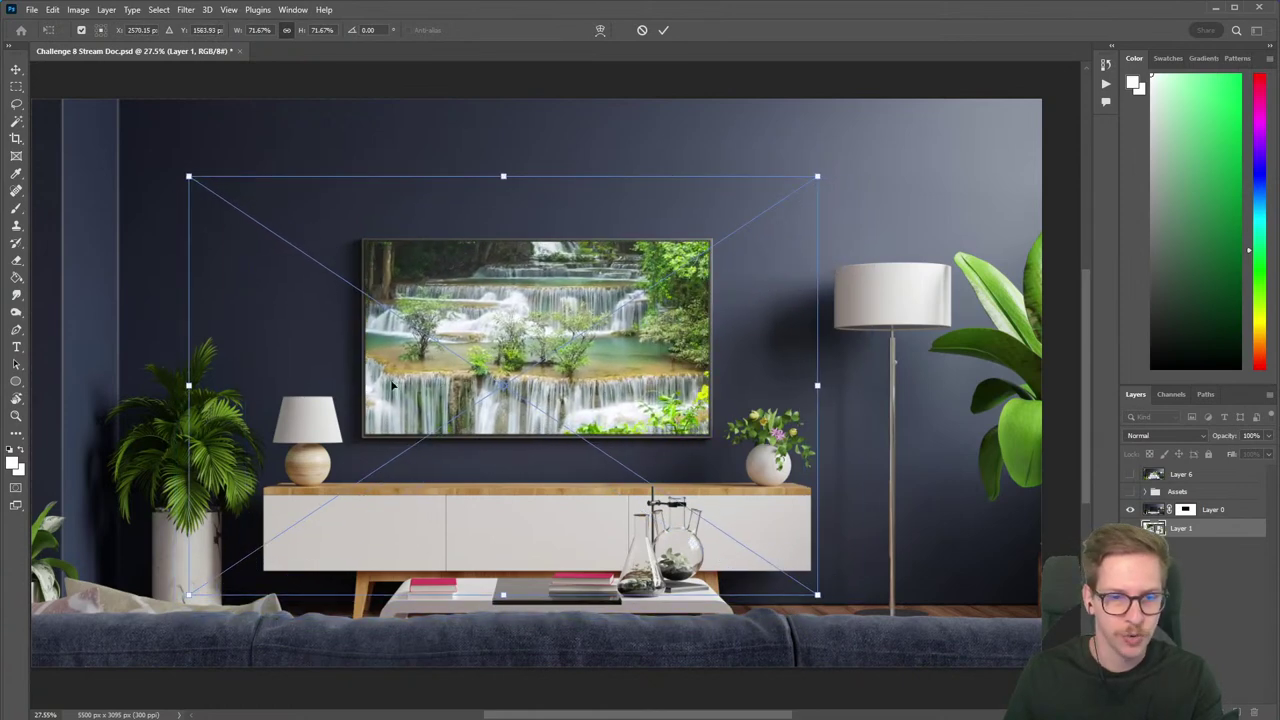
{"action": "left_click_drag", "start_coordinate": [702, 393], "coordinate": [687, 407]}
{"action": "left_click_drag", "start_coordinate": [808, 190], "coordinate": [822, 186]}
{"action": "left_click_drag", "start_coordinate": [757, 249], "coordinate": [752, 263]}
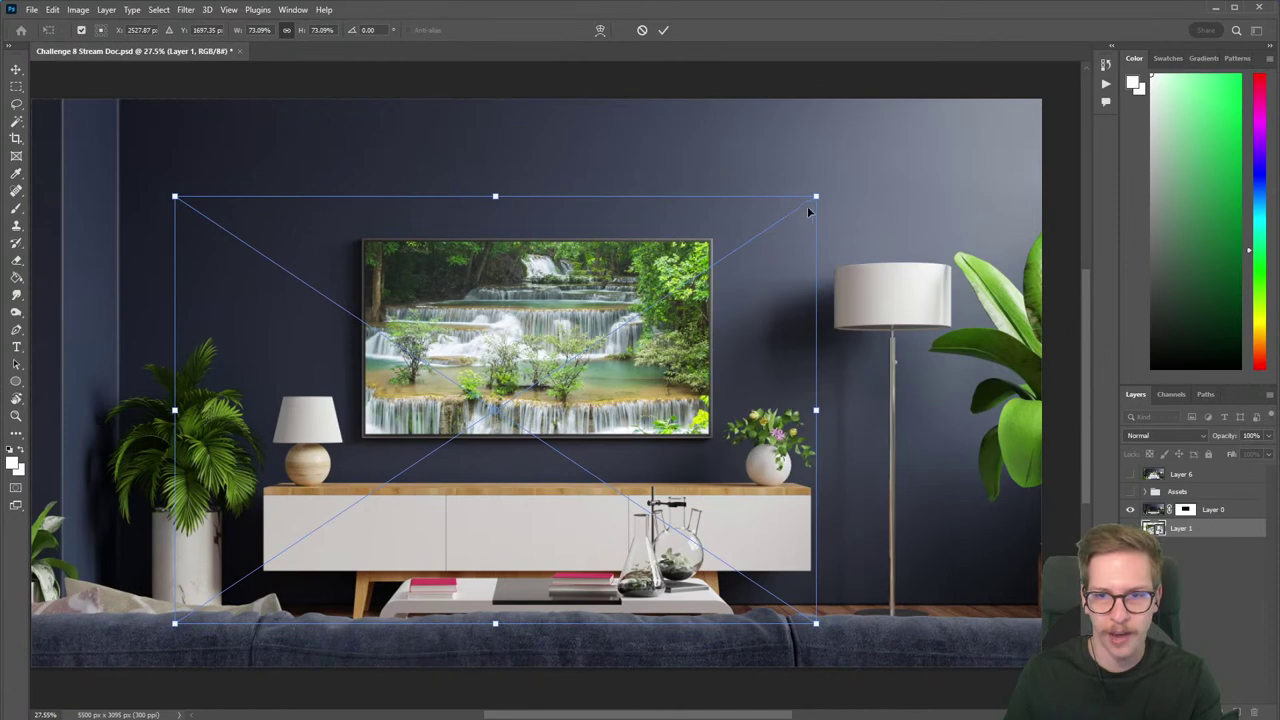
{"action": "left_click_drag", "start_coordinate": [818, 196], "coordinate": [824, 192]}
{"action": "left_click_drag", "start_coordinate": [770, 232], "coordinate": [757, 236]}
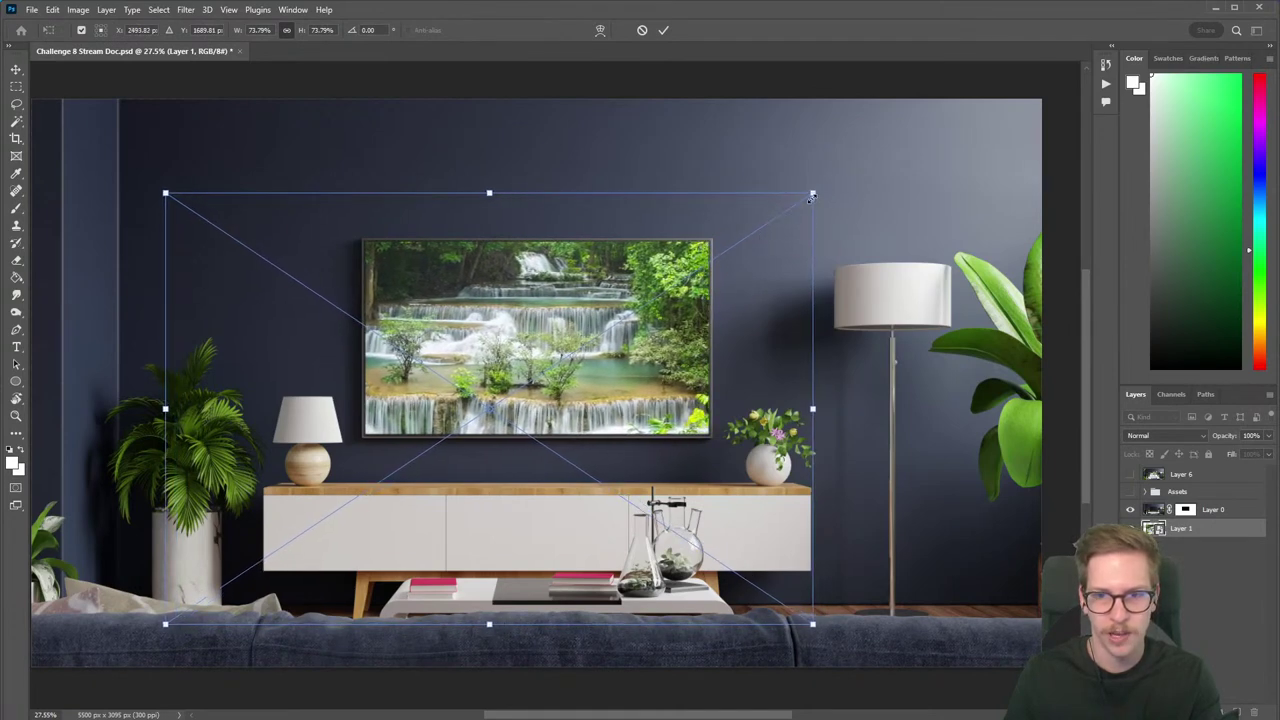
{"action": "left_click_drag", "start_coordinate": [814, 191], "coordinate": [779, 232]}
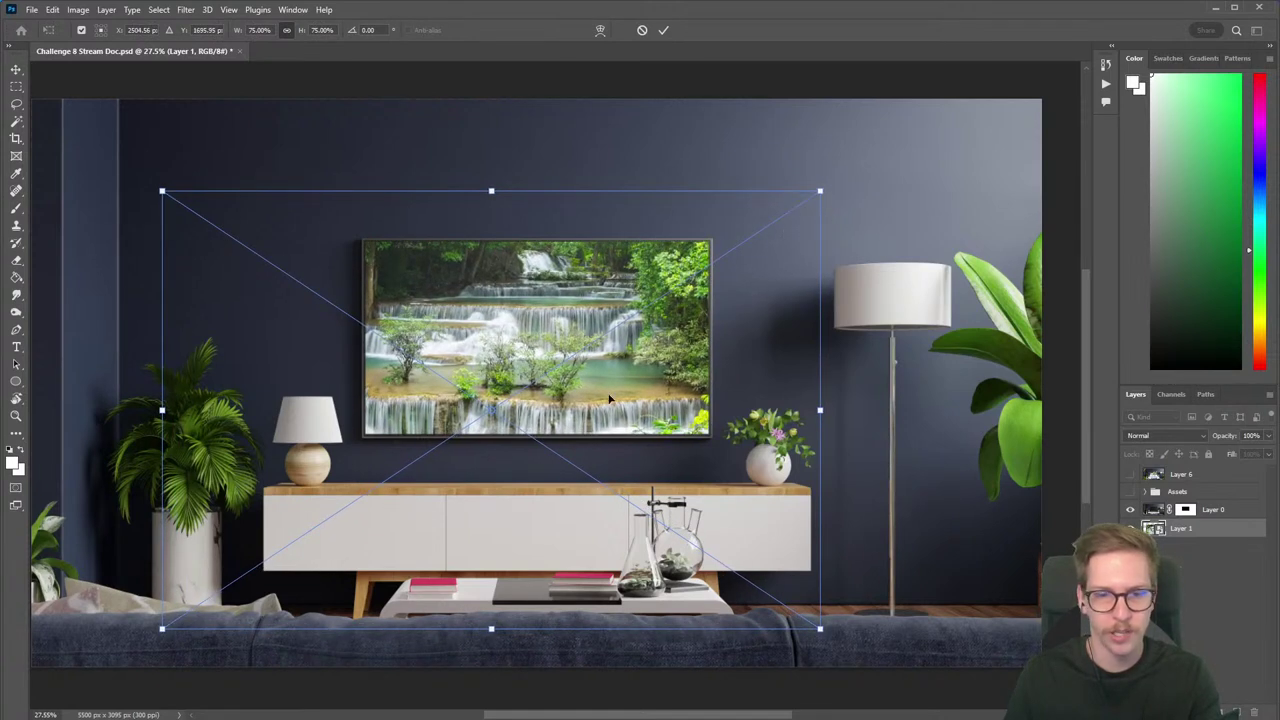
{"action": "left_click_drag", "start_coordinate": [570, 416], "coordinate": [569, 413]}
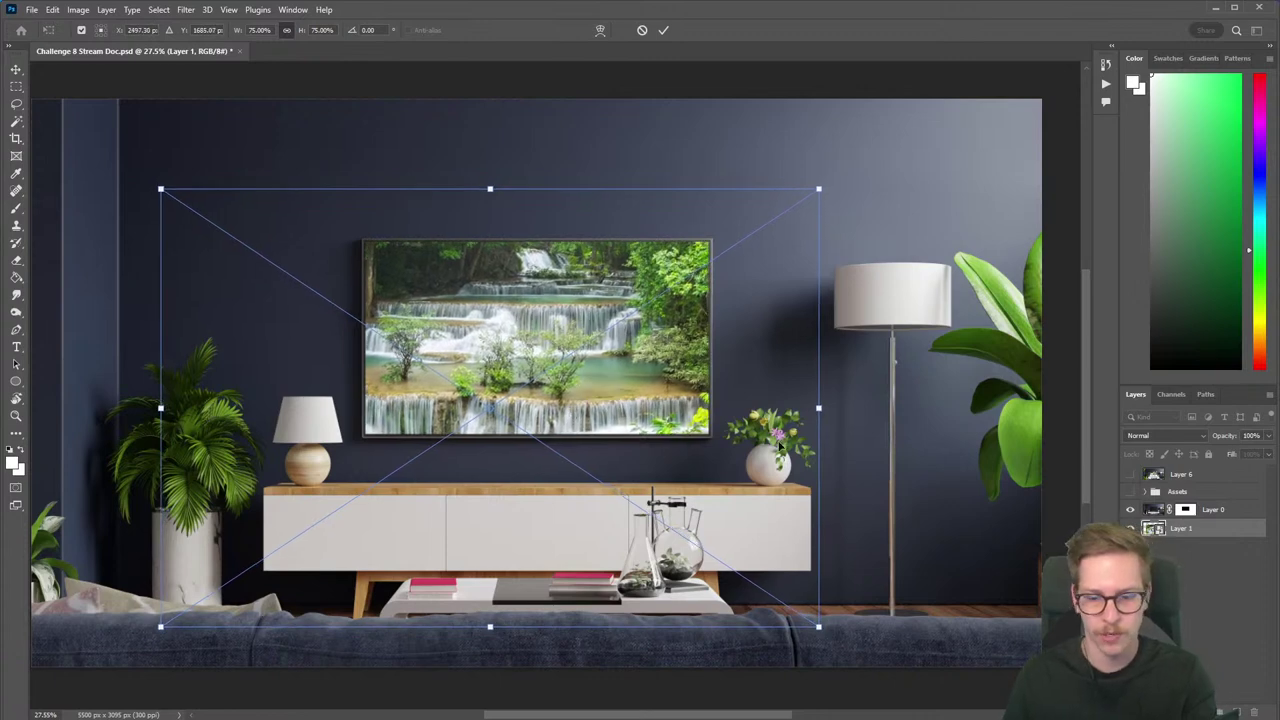
{"action": "key", "text": "Return"}
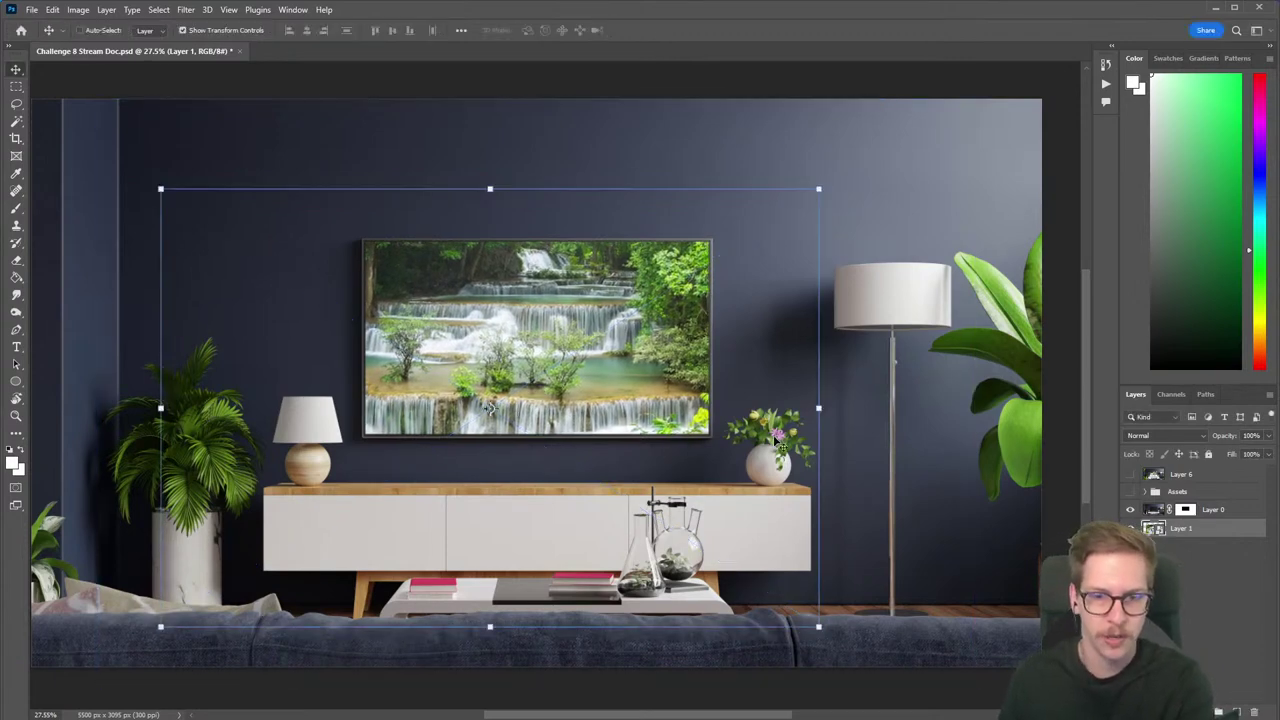
Save the document and inspect the full waterfall image by hiding the masked room layer and showing it again.
{"action": "key", "text": "b"}
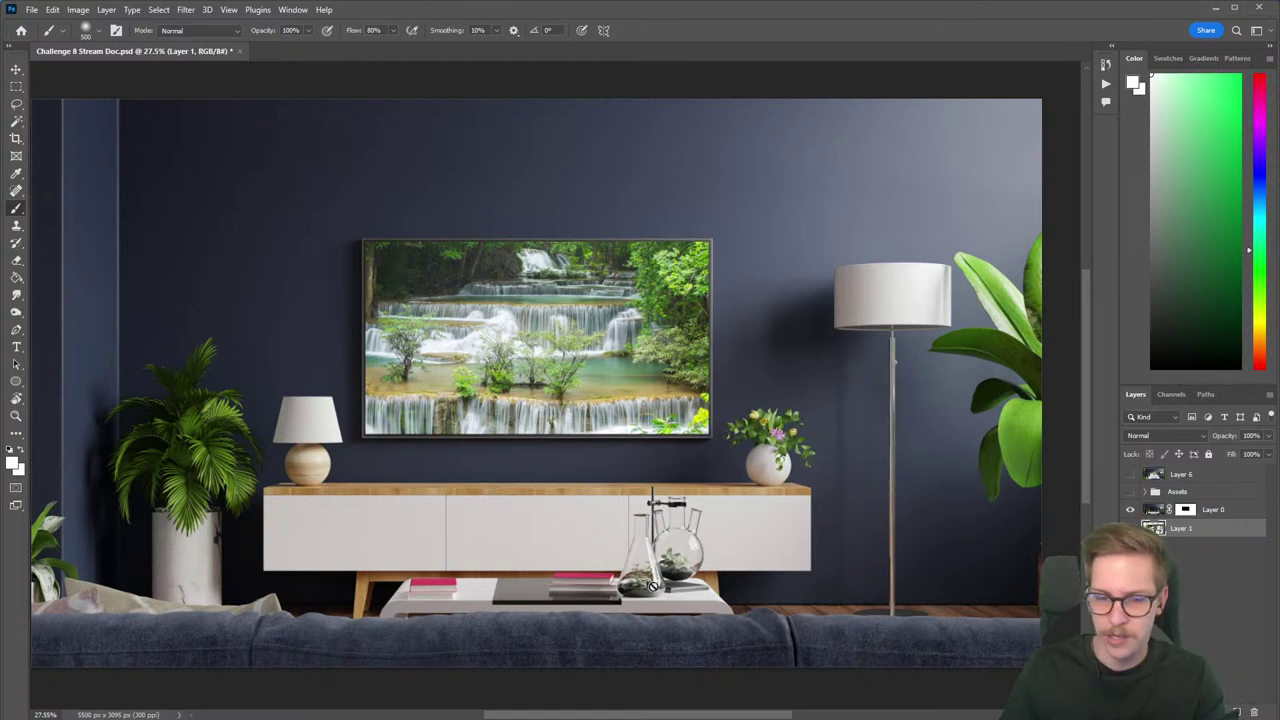
{"action": "left_click_drag", "start_coordinate": [627, 543], "coordinate": [630, 548]}
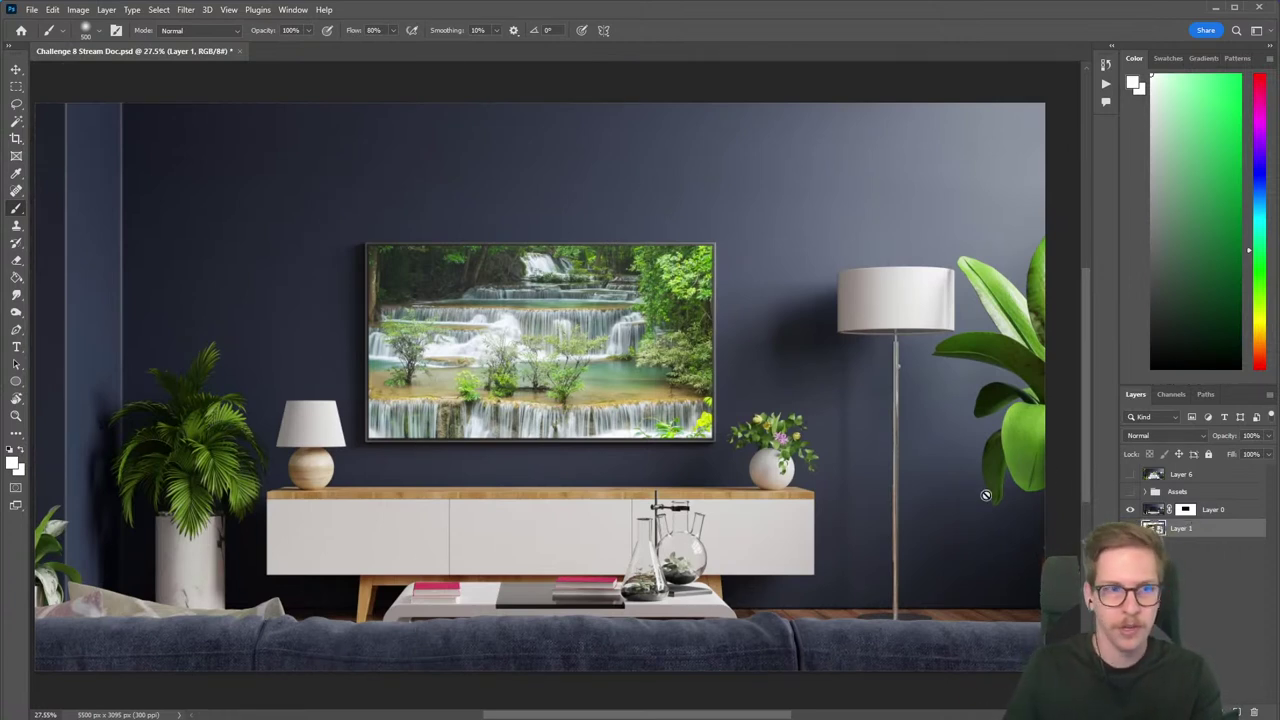
{"action": "key", "text": "ctrl+s"}
{"action": "left_click_drag", "start_coordinate": [548, 569], "coordinate": [566, 539]}
{"action": "left_click", "coordinate": [1131, 510], "text": "alt"}
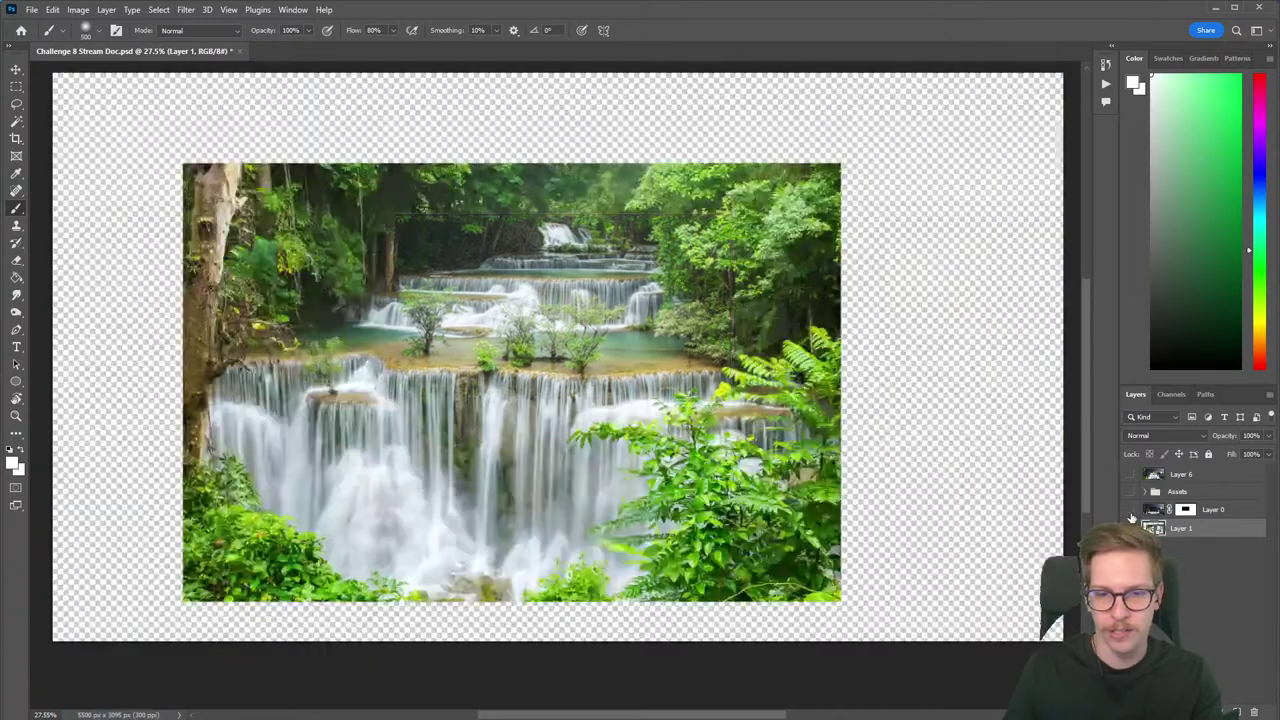
{"action": "left_click", "coordinate": [1131, 510], "text": "alt"}
Select the sofa on Layer 0 with the Object Selection tool and add the cushion and plant at its far end.
{"action": "left_click", "coordinate": [1160, 509]}
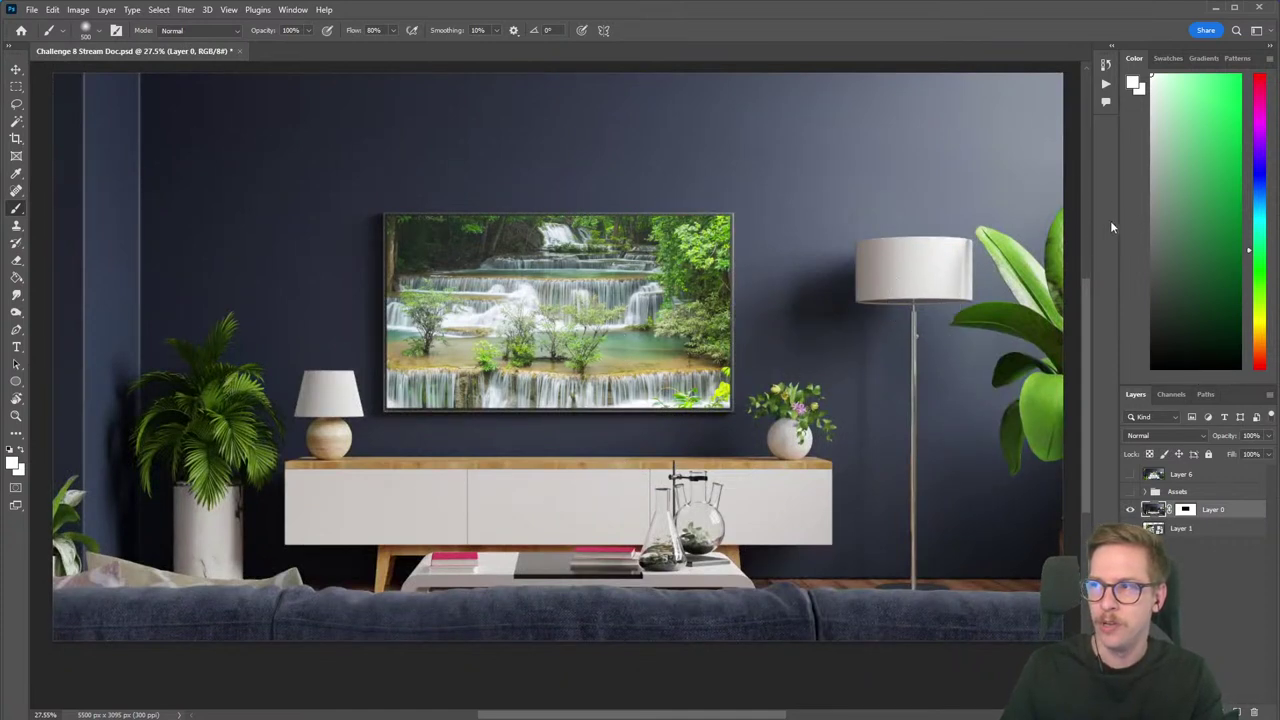
{"action": "left_click", "coordinate": [16, 123]}
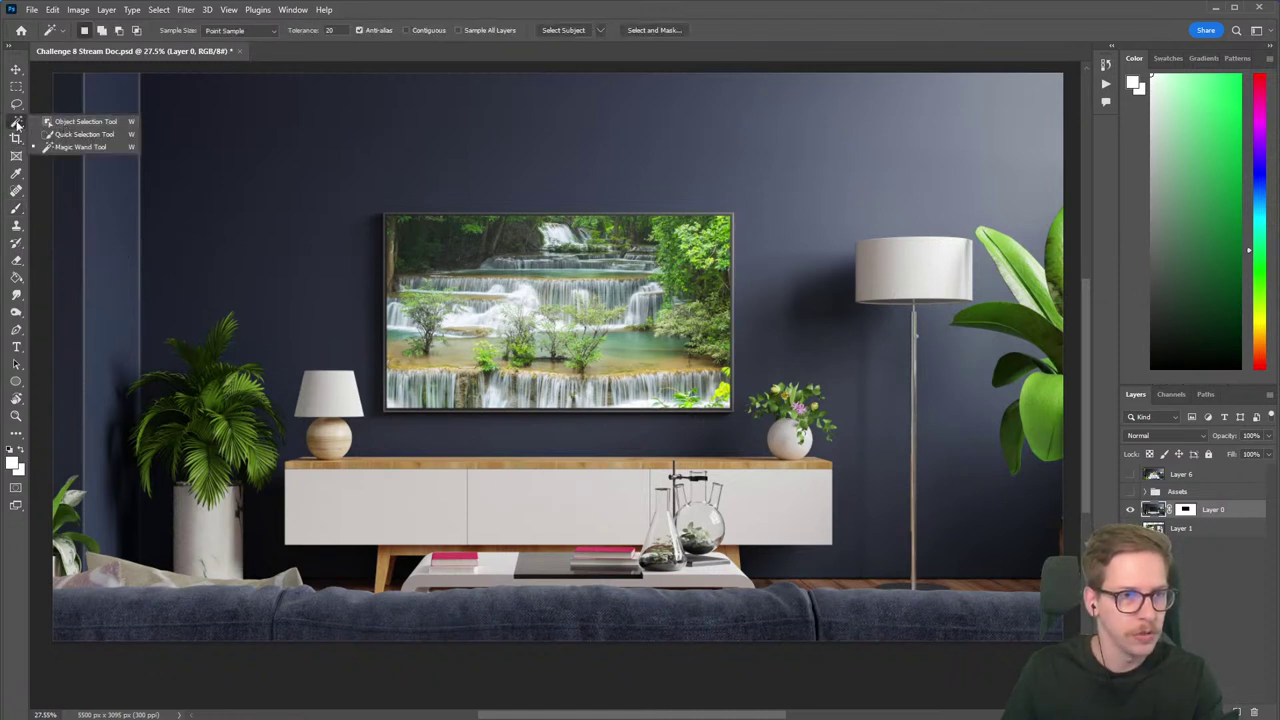
{"action": "right_click", "coordinate": [16, 123]}
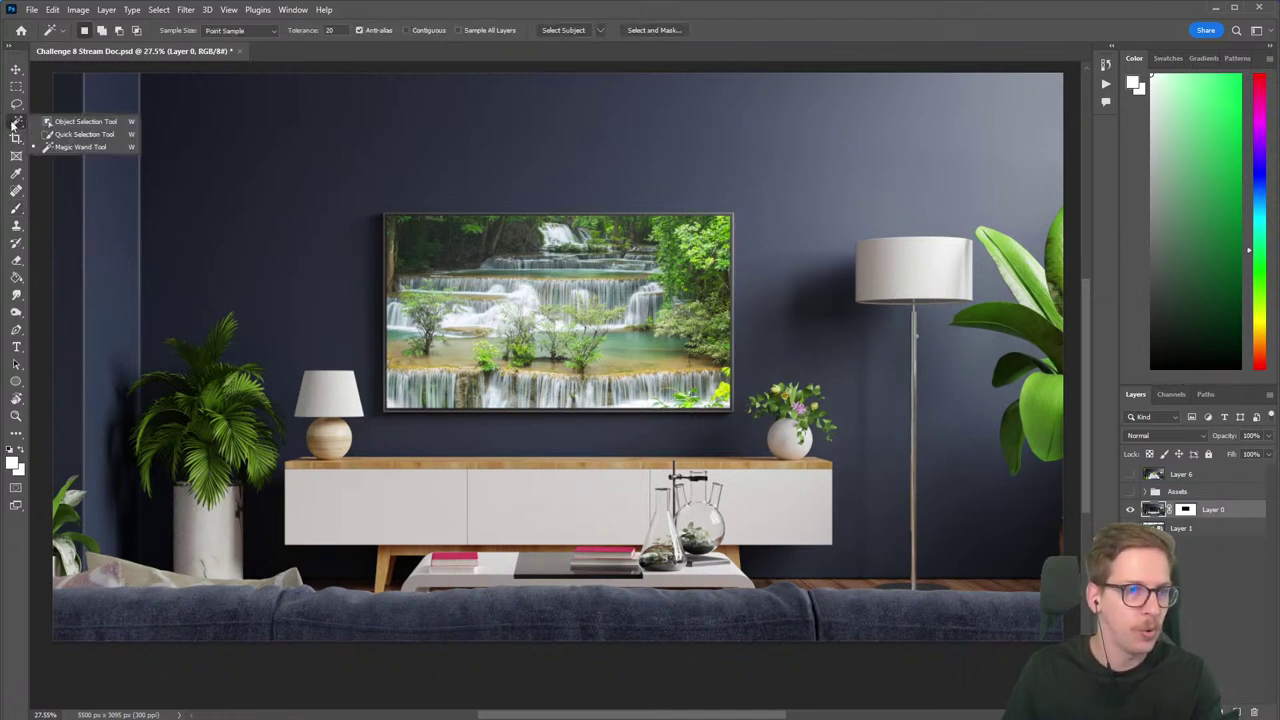
{"action": "left_click", "coordinate": [85, 122]}
{"action": "mouse_move", "coordinate": [508, 373]}
{"action": "left_mouse_down"}
{"action": "mouse_move", "coordinate": [446, 343]}
{"action": "mouse_move", "coordinate": [488, 365]}
{"action": "left_mouse_up"}
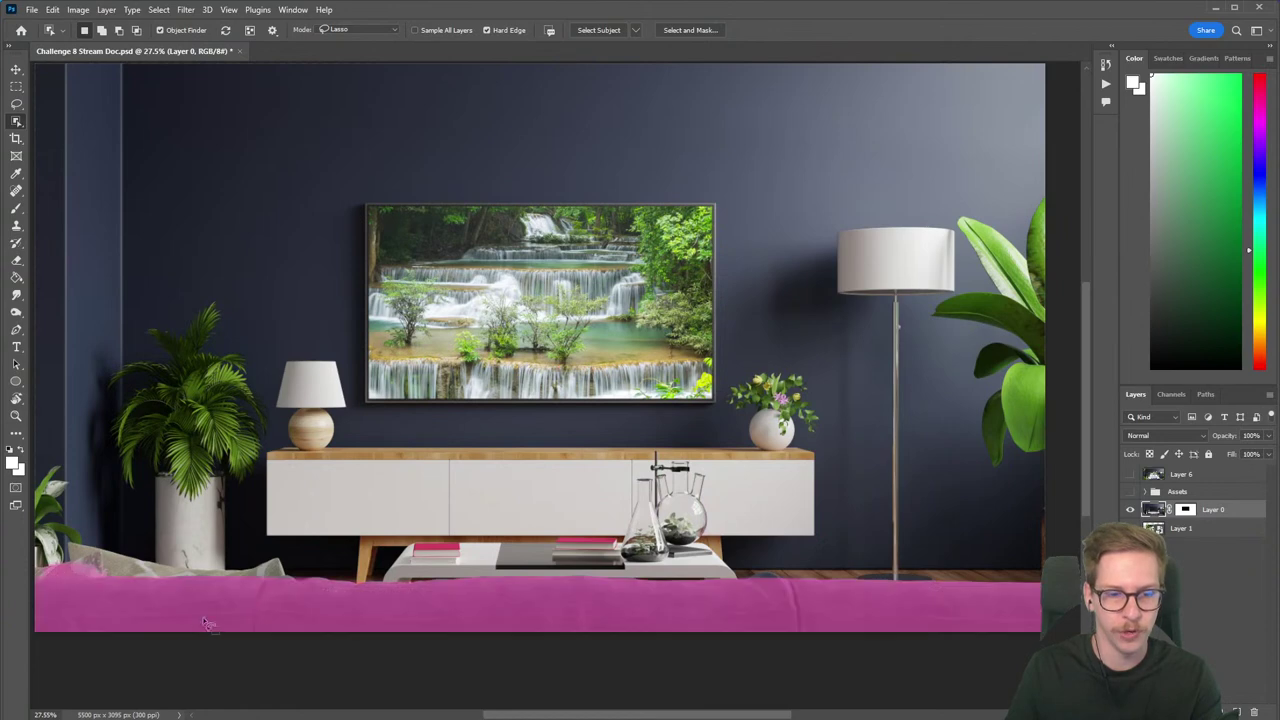
{"action": "scroll", "coordinate": [310, 518], "scroll_direction": "down", "scroll_amount": 1}
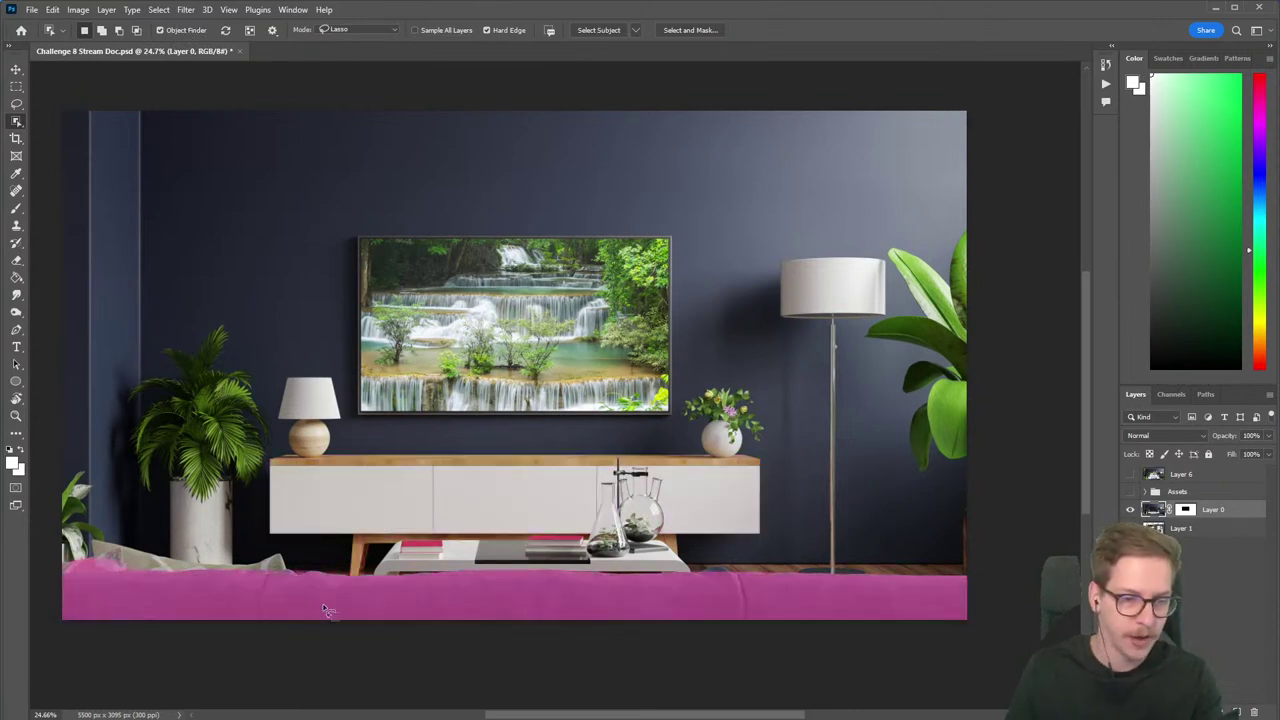
{"action": "left_click", "coordinate": [130, 594]}
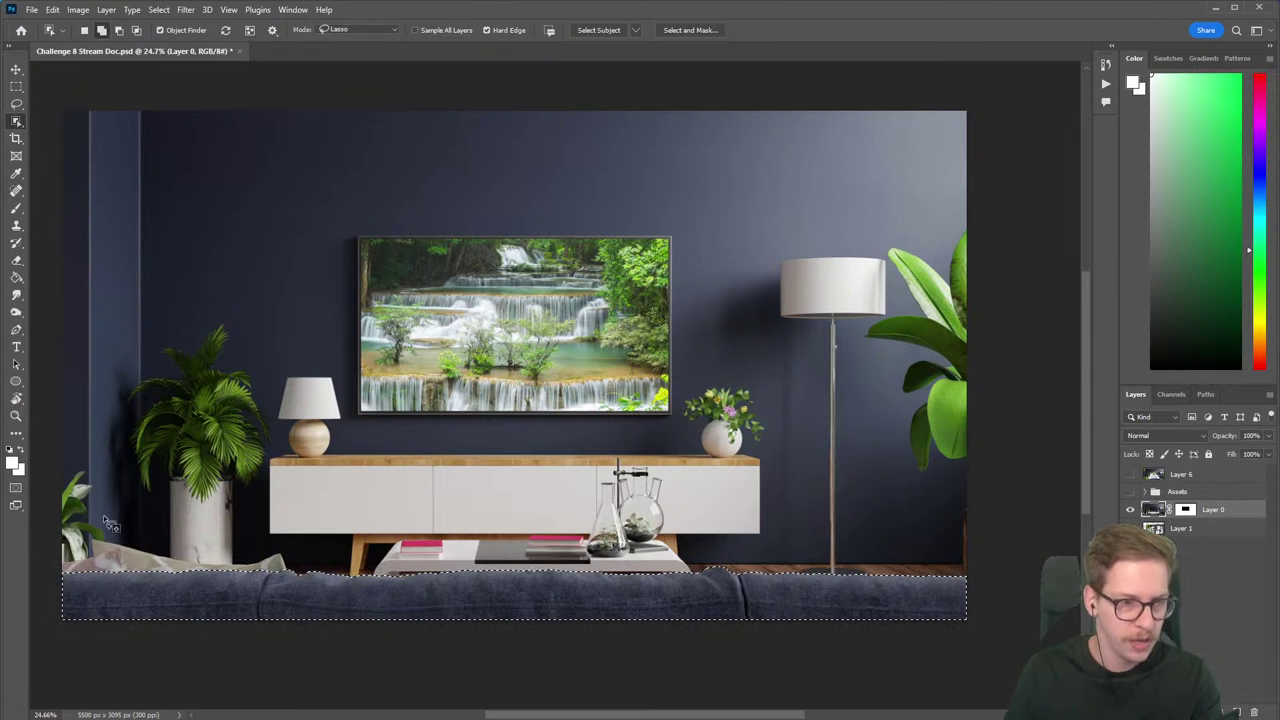
{"action": "mouse_move", "coordinate": [88, 463]}
{"action": "left_mouse_down"}
{"action": "mouse_move", "coordinate": [46, 490]}
{"action": "mouse_move", "coordinate": [38, 558]}
{"action": "left_mouse_up"}
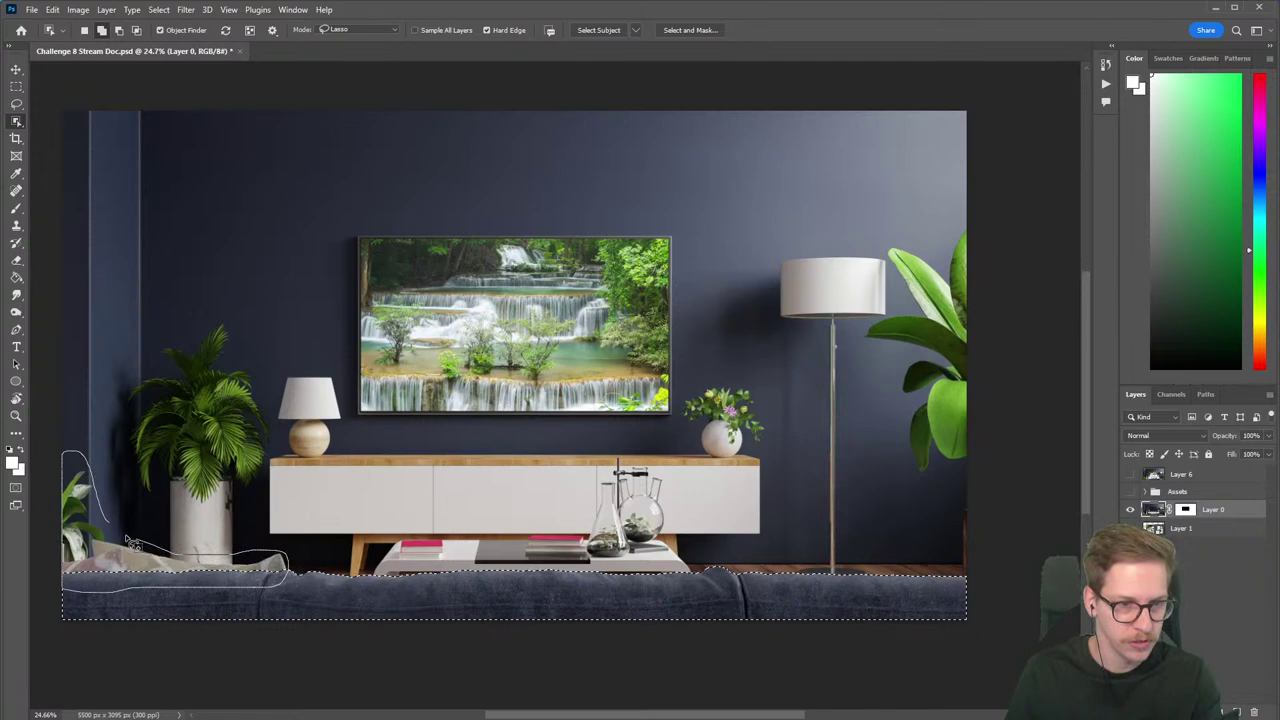
{"action": "left_click_drag", "start_coordinate": [155, 562], "coordinate": [158, 583]}
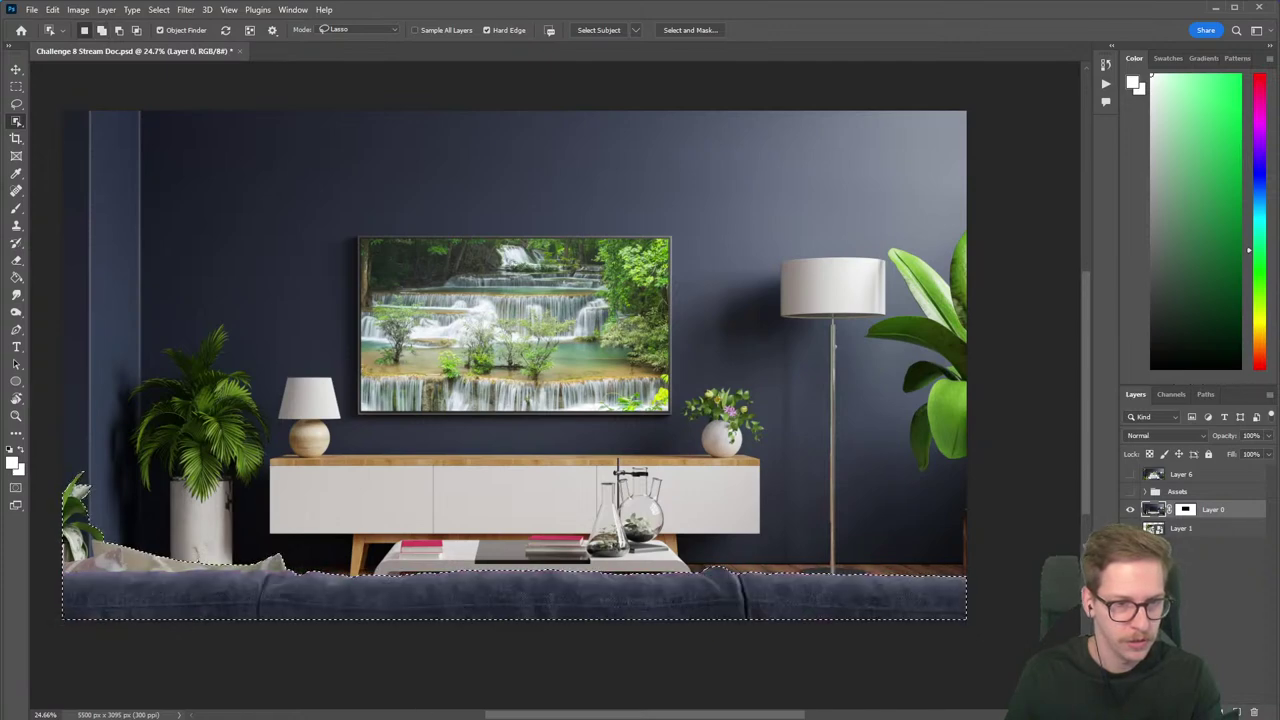
Add the coffee table with its books and glass flasks to the sofa selection.
{"action": "left_click_drag", "start_coordinate": [540, 674], "coordinate": [590, 645]}
{"action": "left_click_drag", "start_coordinate": [557, 645], "coordinate": [541, 665]}
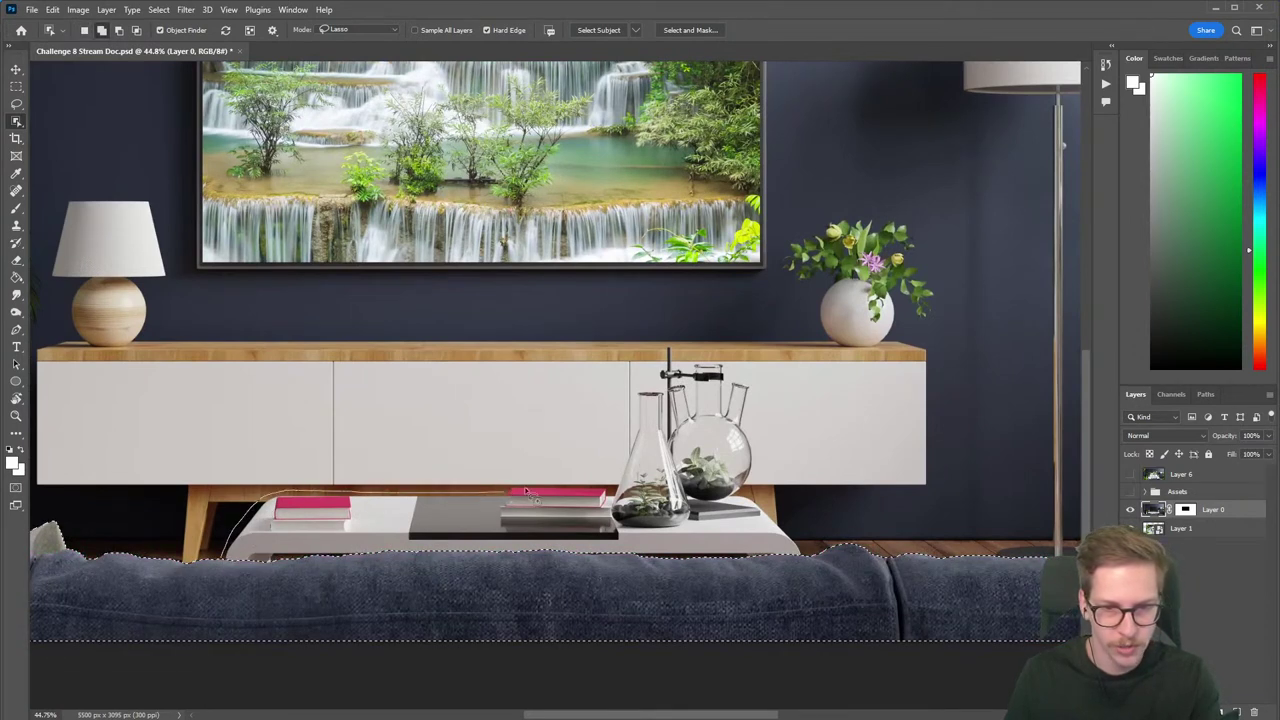
{"action": "mouse_move", "coordinate": [830, 572]}
{"action": "left_mouse_down"}
{"action": "mouse_move", "coordinate": [626, 628]}
{"action": "mouse_move", "coordinate": [386, 630]}
{"action": "mouse_move", "coordinate": [272, 601]}
{"action": "left_mouse_up"}
{"action": "left_click_drag", "start_coordinate": [510, 491], "coordinate": [538, 481]}
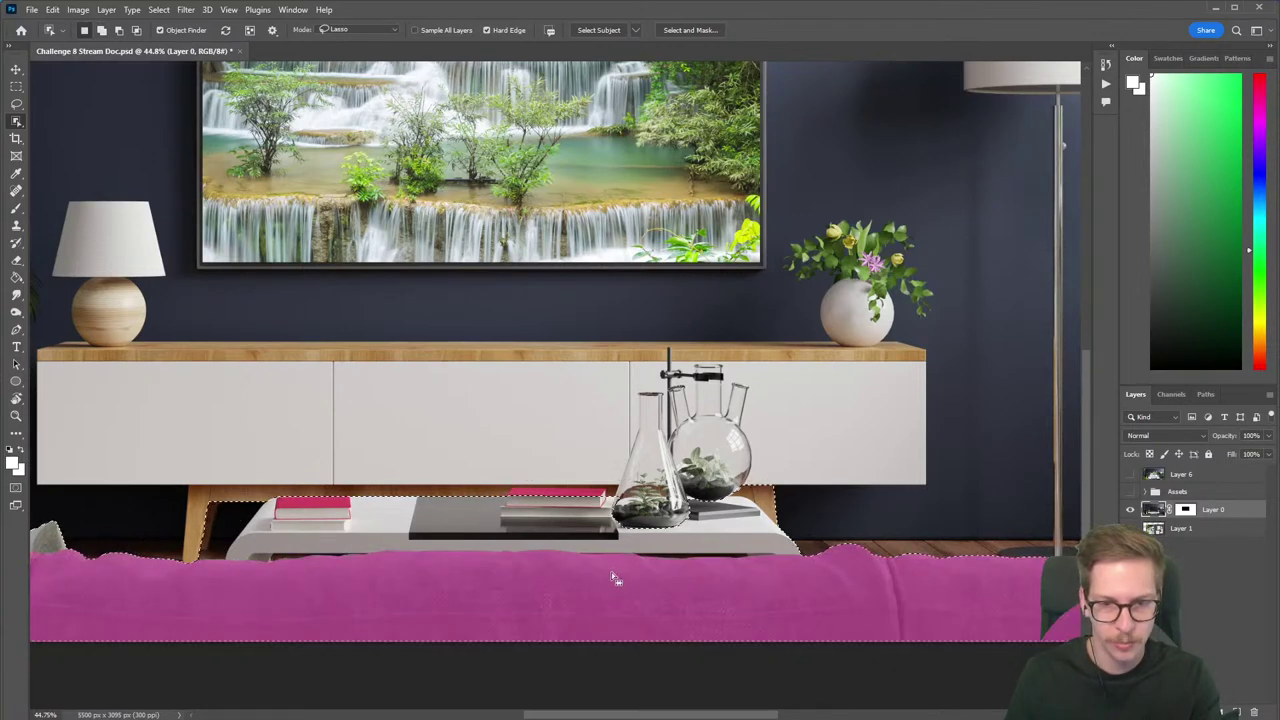
Try to subtract the dark gap beside the cabinet leg from the selection with the non-contiguous Magic Wand.
{"action": "left_click_drag", "start_coordinate": [714, 585], "coordinate": [692, 597]}
{"action": "key", "text": "alt"}
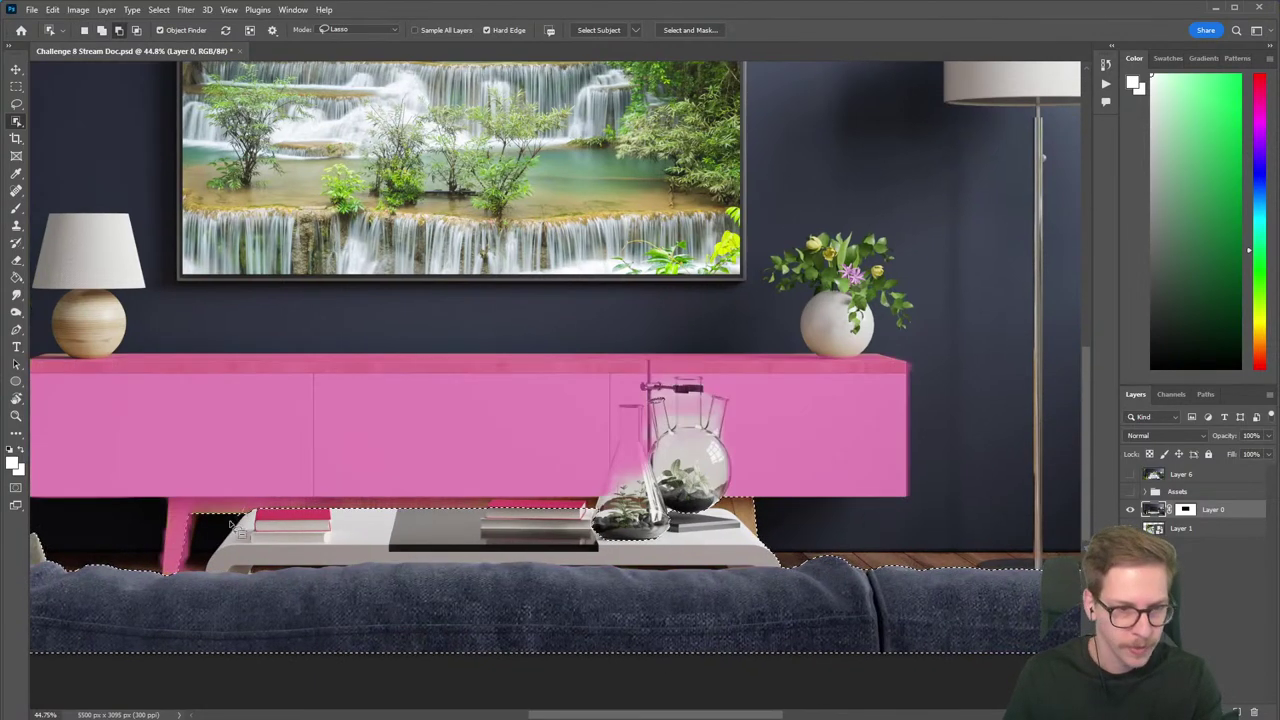
{"action": "left_click_drag", "start_coordinate": [191, 473], "coordinate": [233, 496]}
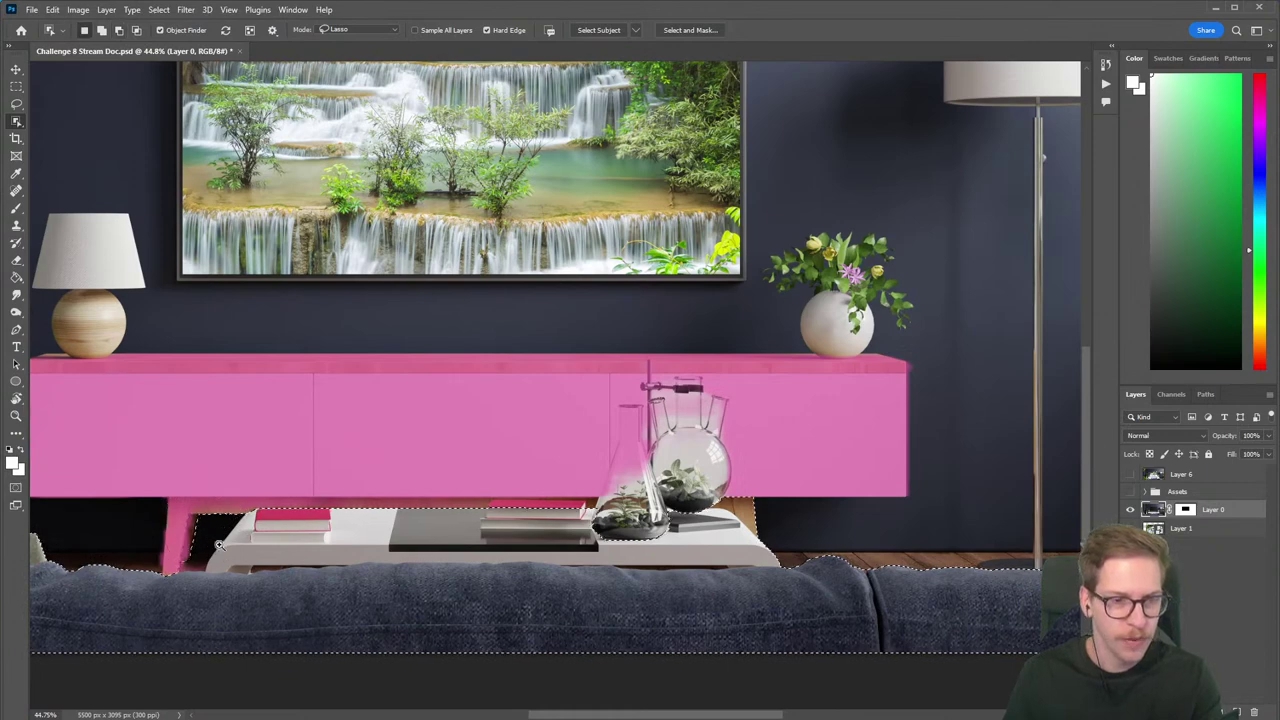
{"action": "scroll", "coordinate": [221, 539], "scroll_direction": "up", "scroll_amount": 4}
{"action": "left_click_drag", "start_coordinate": [221, 539], "coordinate": [300, 526]}
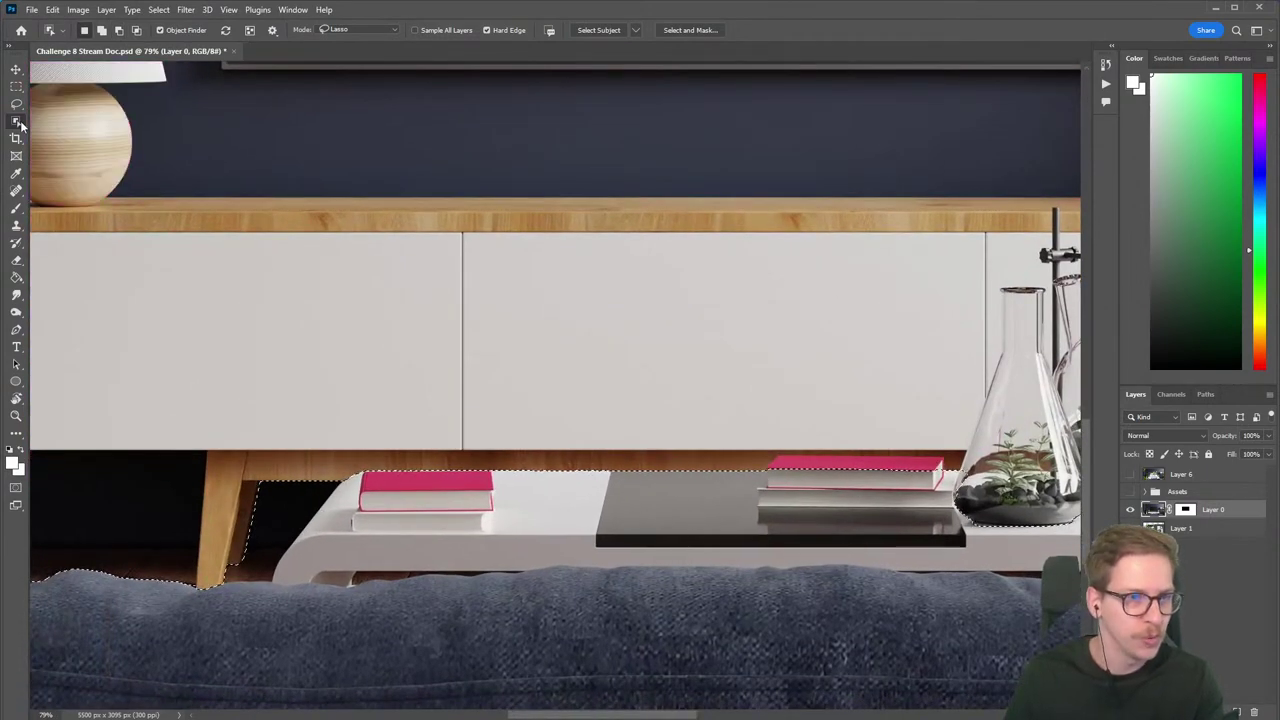
{"action": "right_click", "coordinate": [16, 121]}
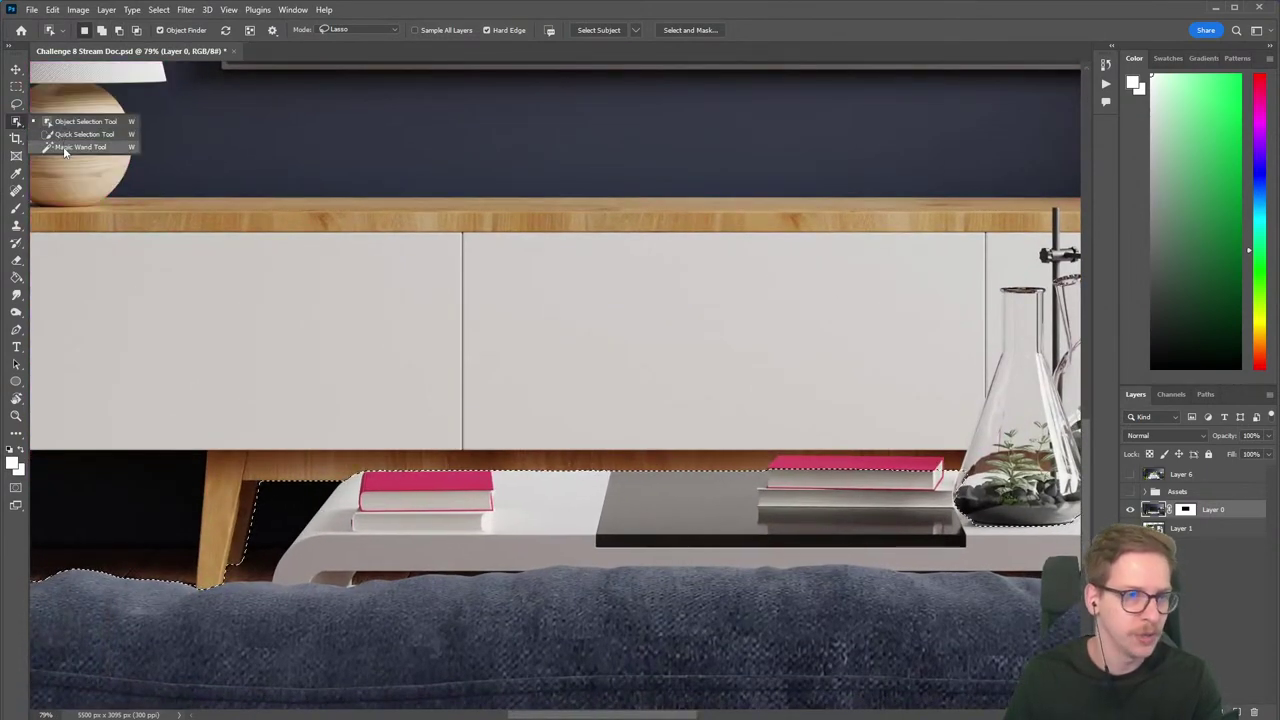
{"action": "left_click", "coordinate": [64, 147]}
{"action": "left_click_drag", "start_coordinate": [286, 459], "coordinate": [401, 389]}
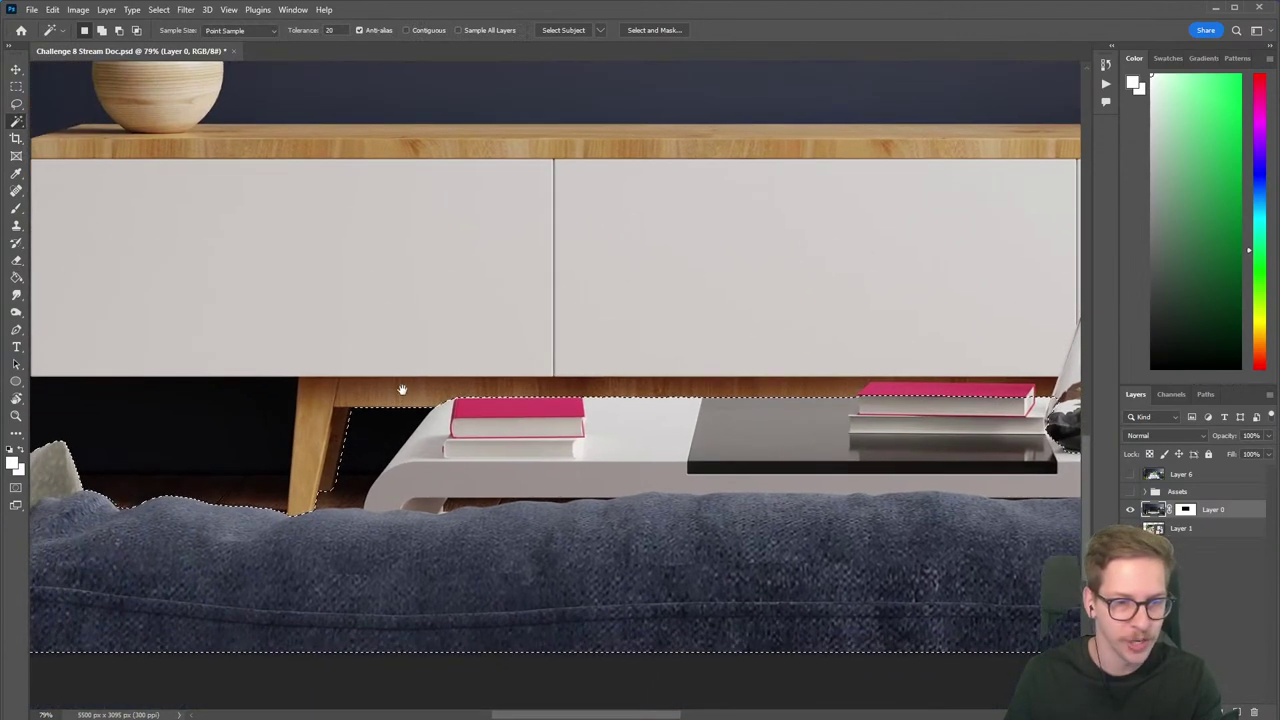
{"action": "left_click", "coordinate": [372, 444], "text": "alt"}
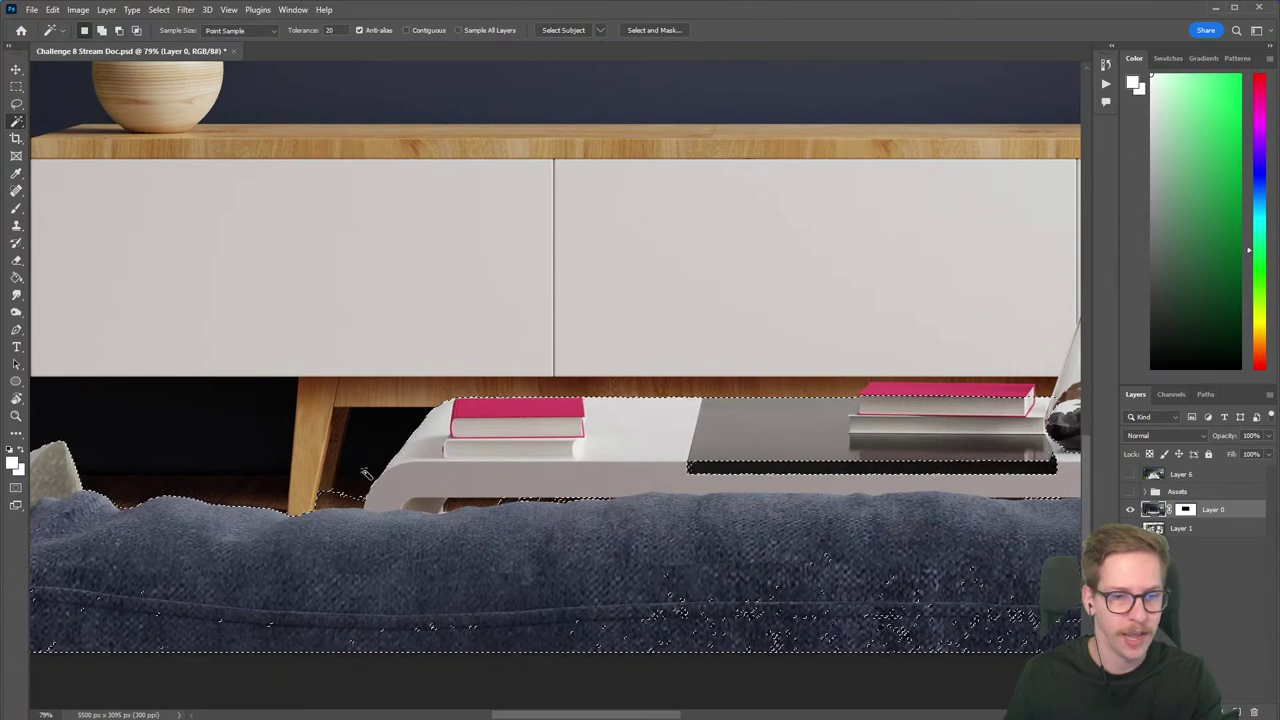
{"action": "key", "text": "ctrl+z"}
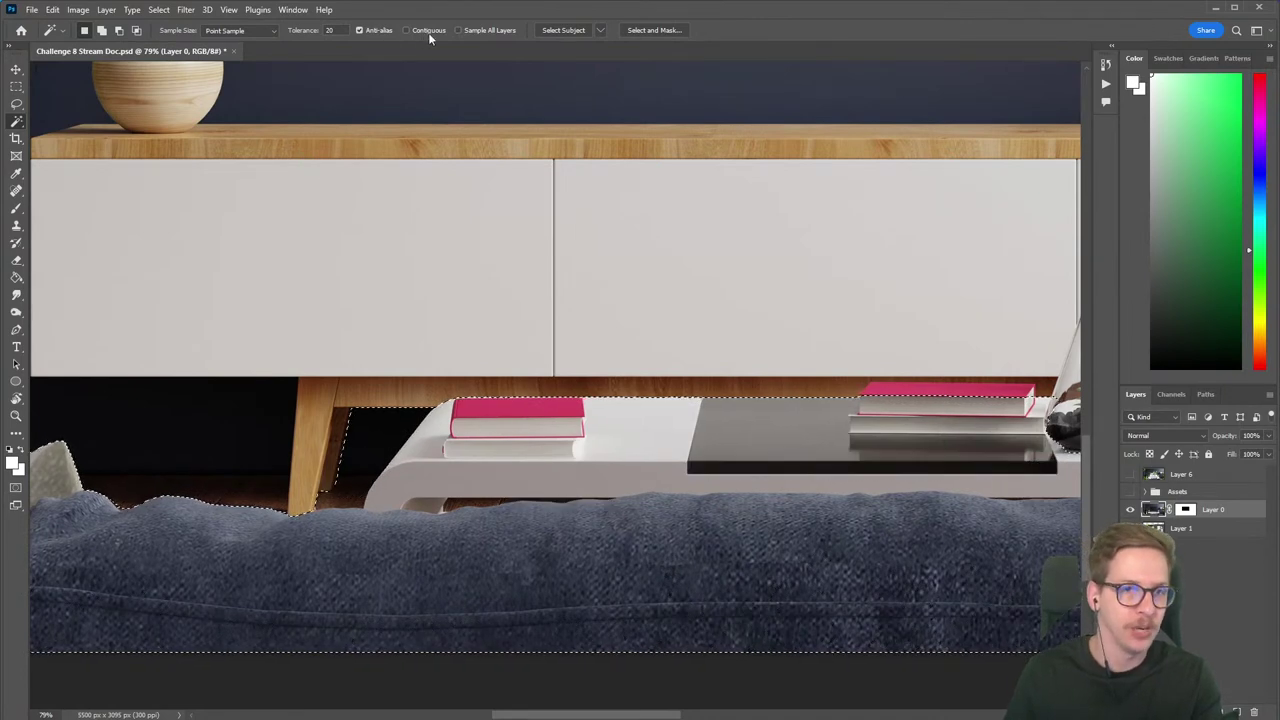
Enable Contiguous for the Magic Wand and subtract the dark gap between the cabinet leg and coffee table.
{"action": "left_click", "coordinate": [428, 31]}
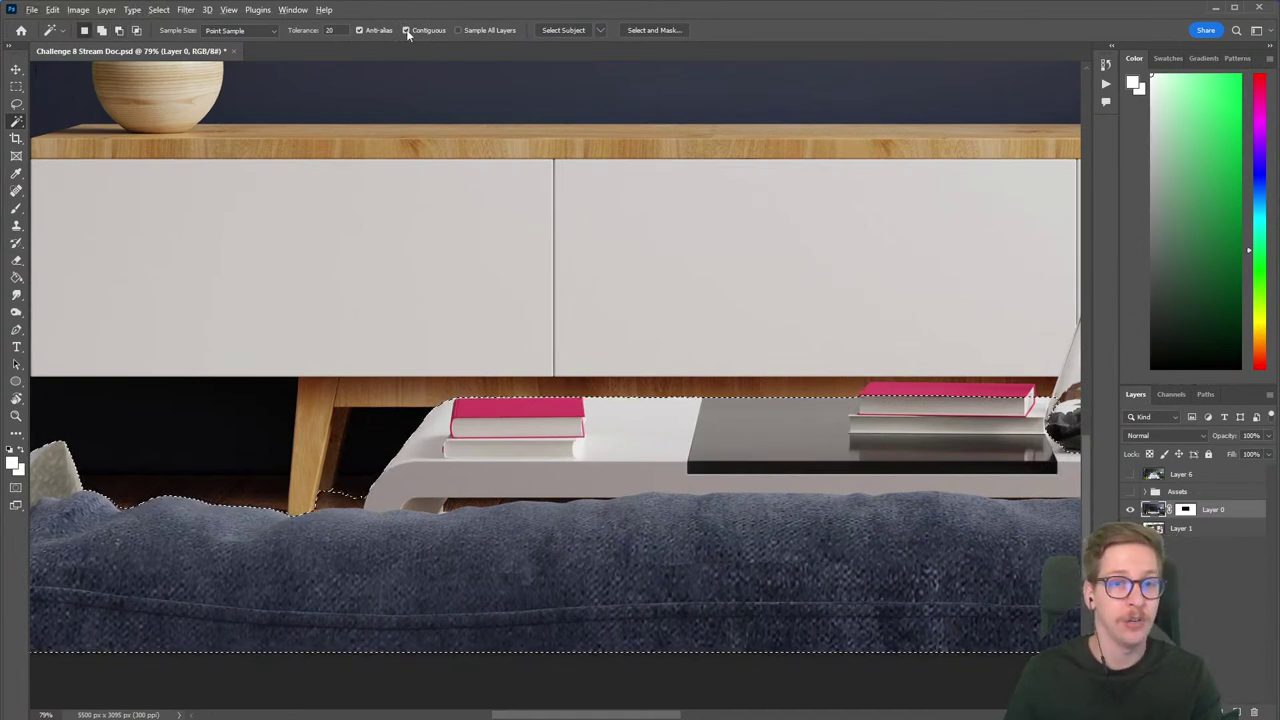
{"action": "left_click_drag", "start_coordinate": [588, 352], "coordinate": [426, 388]}
{"action": "left_click_drag", "start_coordinate": [210, 484], "coordinate": [260, 469]}
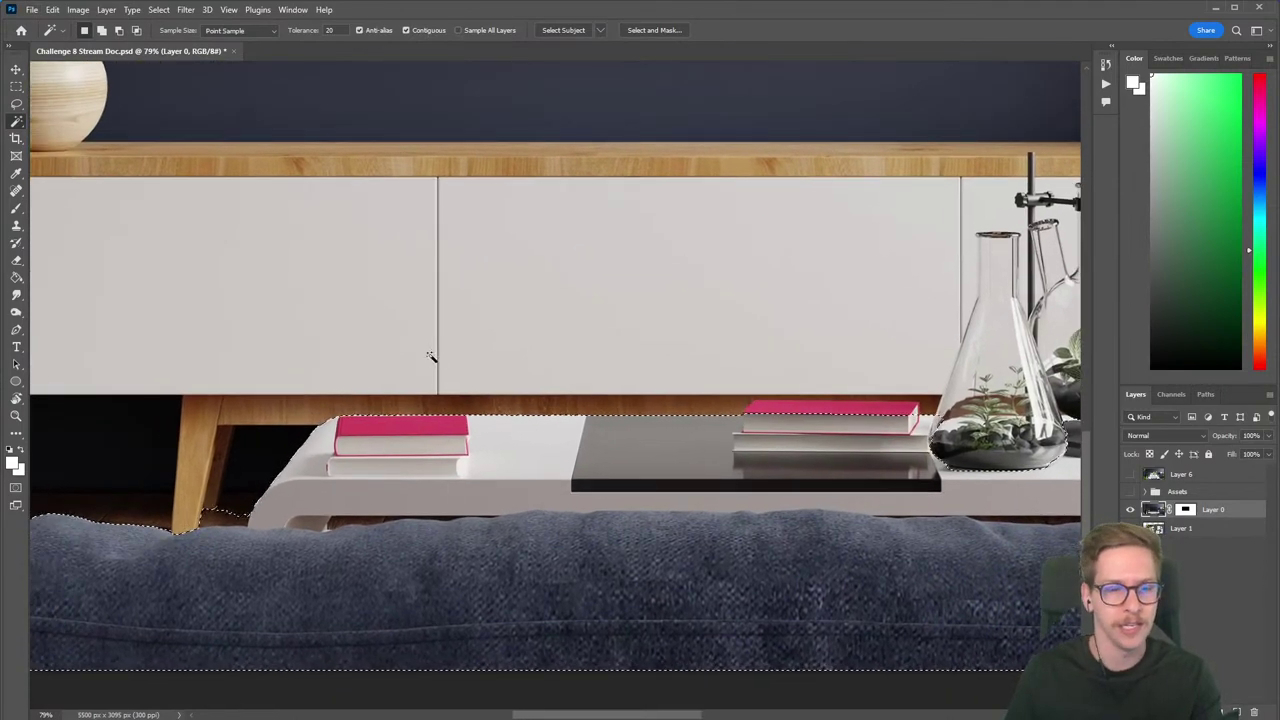
{"action": "left_click", "coordinate": [214, 522], "text": "alt"}
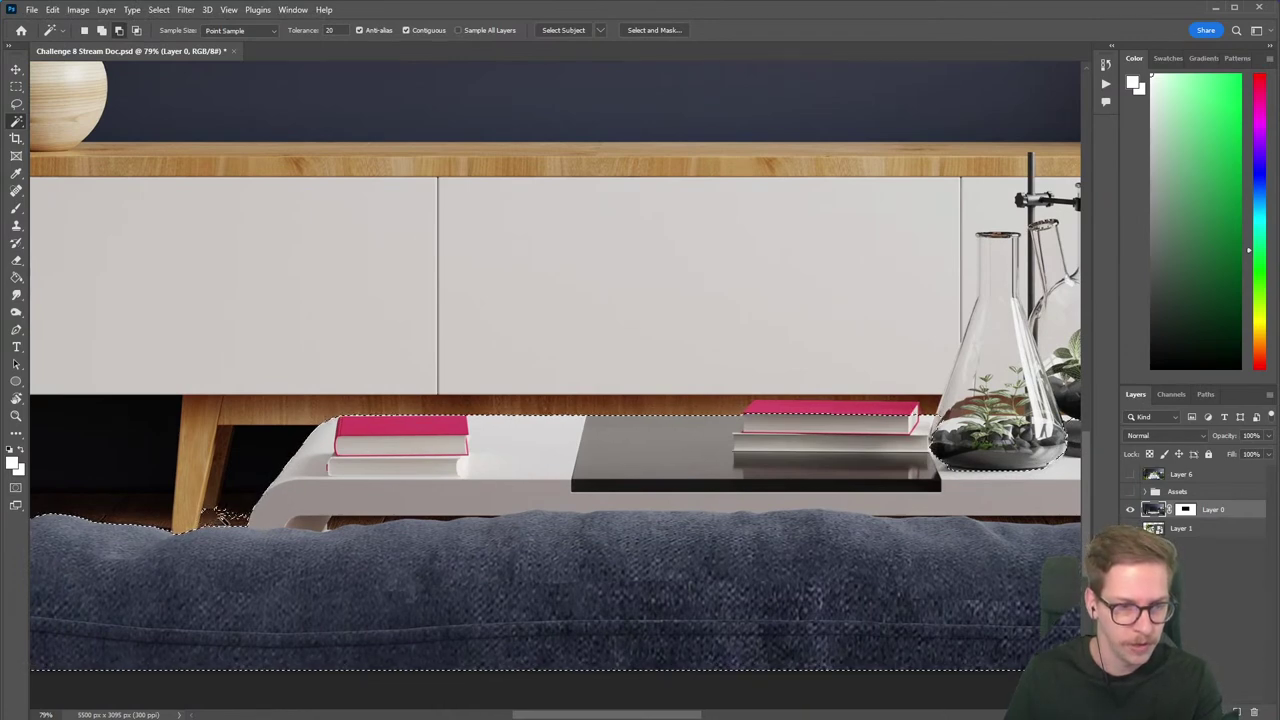
Add the pink cover of the book stack beside the flasks to the selection.
{"action": "left_click_drag", "start_coordinate": [452, 424], "coordinate": [320, 443]}
{"action": "left_click", "coordinate": [368, 449], "text": "shift"}
{"action": "scroll", "coordinate": [380, 450], "scroll_direction": "left", "scroll_amount": 4}
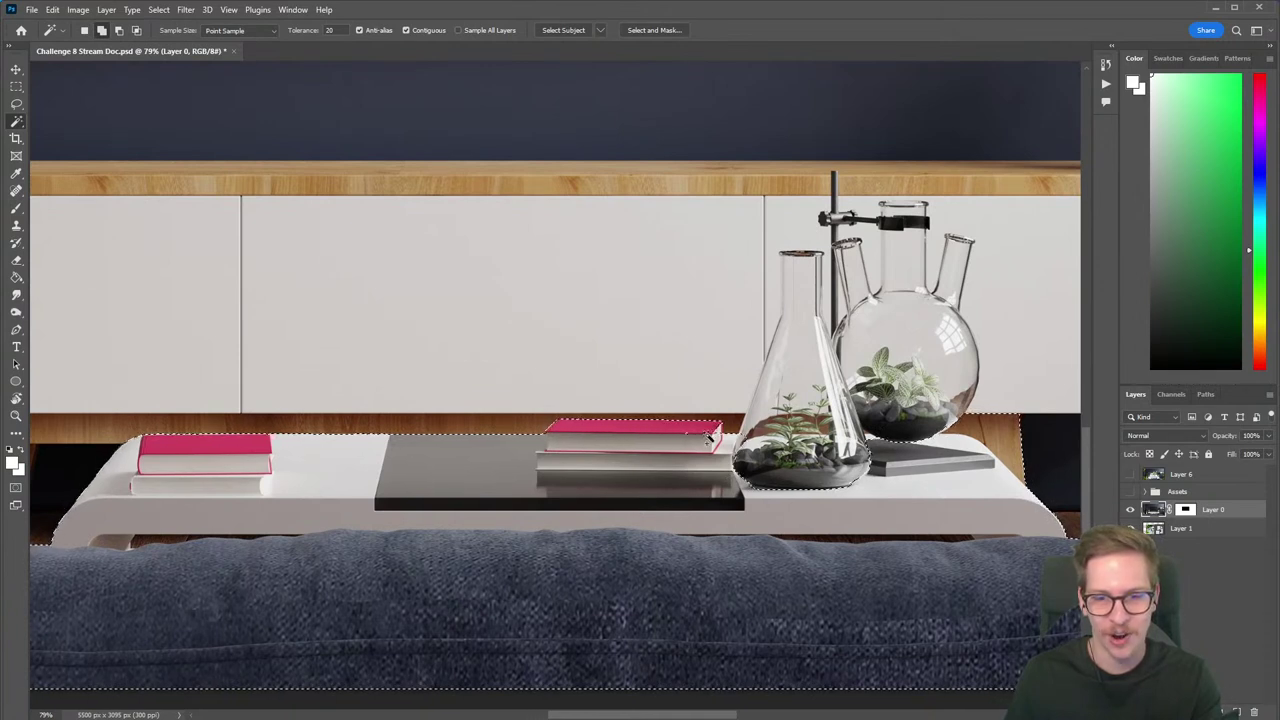
Add the white cabinet front around the glass flasks to the selection with the Quick Selection tool.
{"action": "left_click_drag", "start_coordinate": [720, 435], "coordinate": [454, 484]}
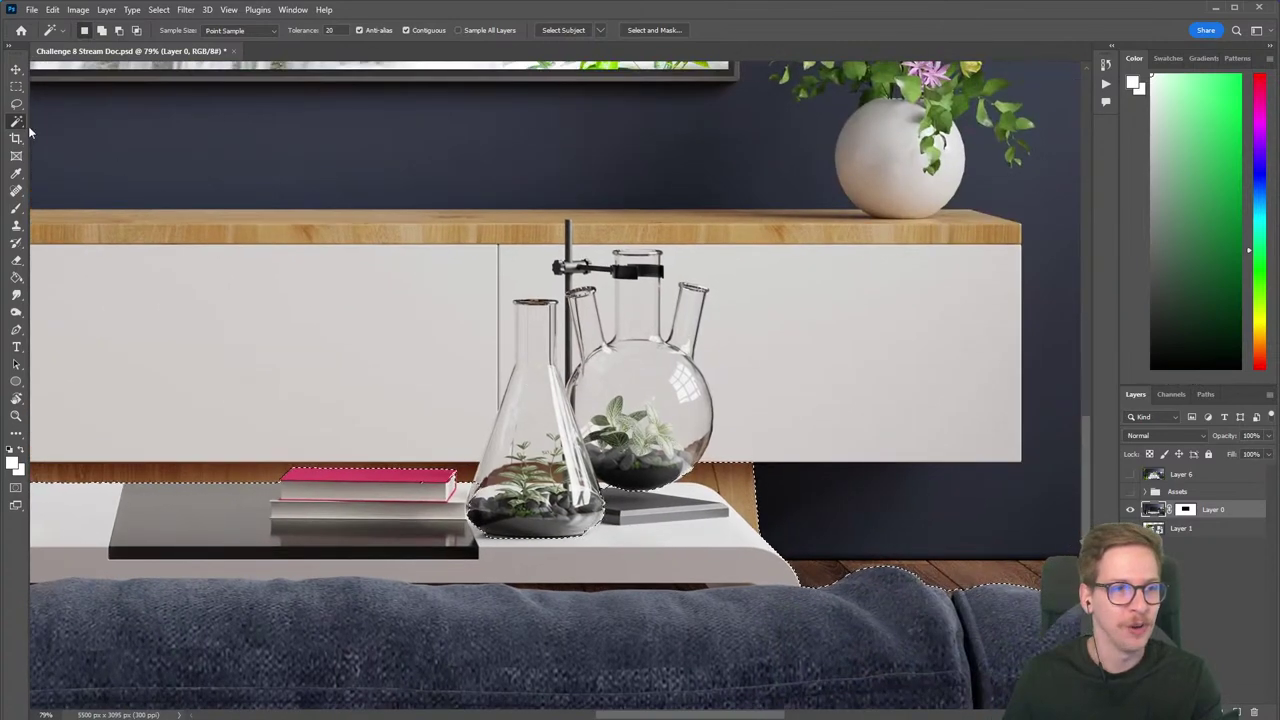
{"action": "right_click", "coordinate": [20, 123]}
{"action": "left_click", "coordinate": [70, 133]}
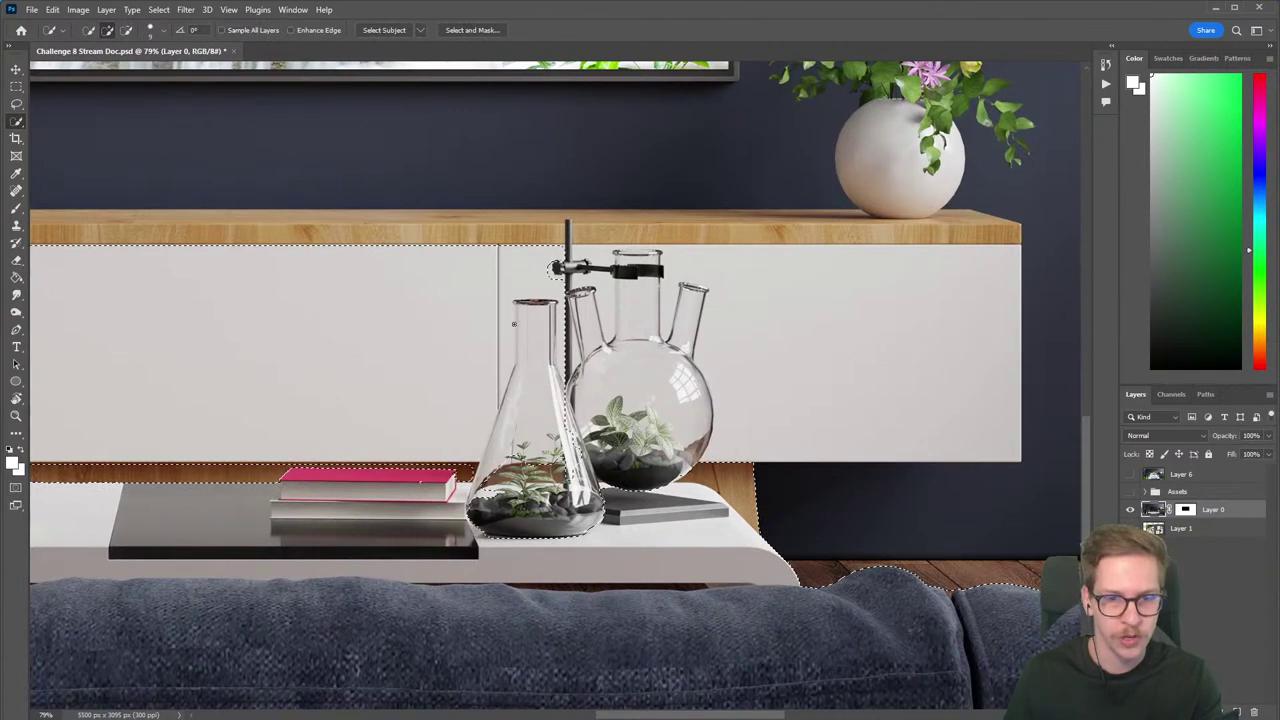
{"action": "left_click", "coordinate": [639, 364]}
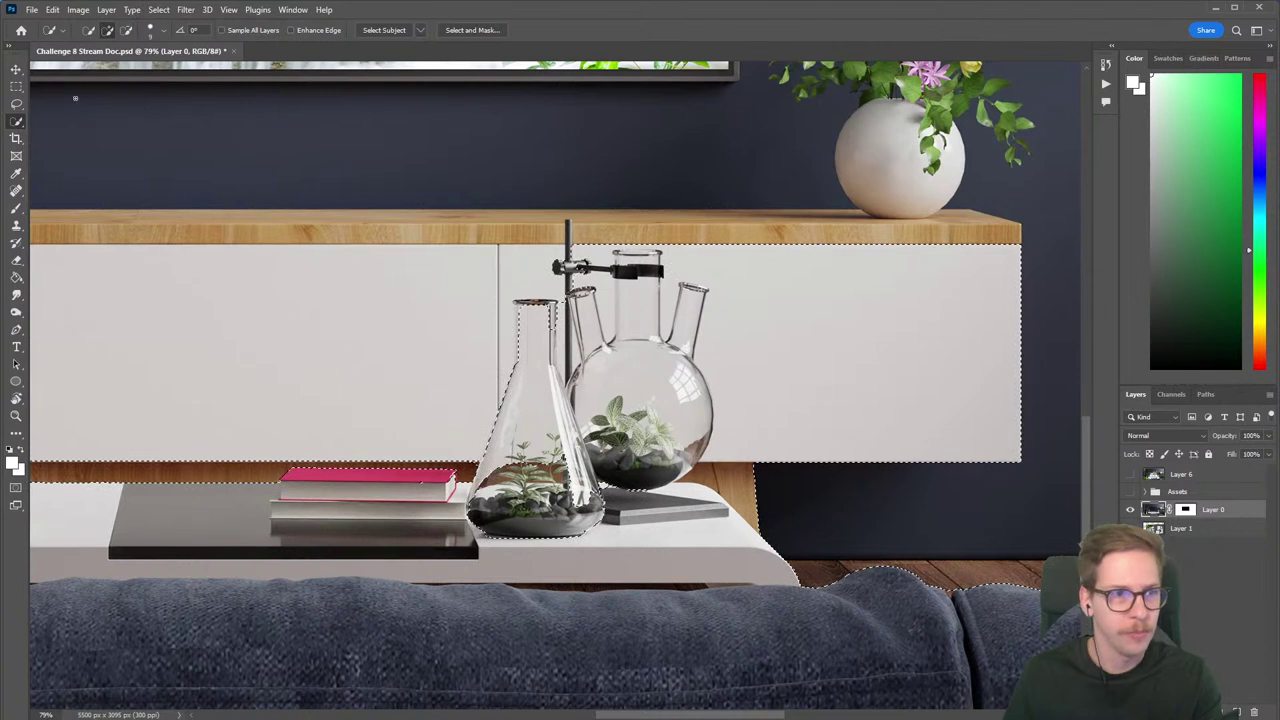
Subtract the white cabinet front from the selection with the Magic Wand so that the flasks stay selected.
{"action": "right_click", "coordinate": [20, 123]}
{"action": "left_click", "coordinate": [83, 150]}
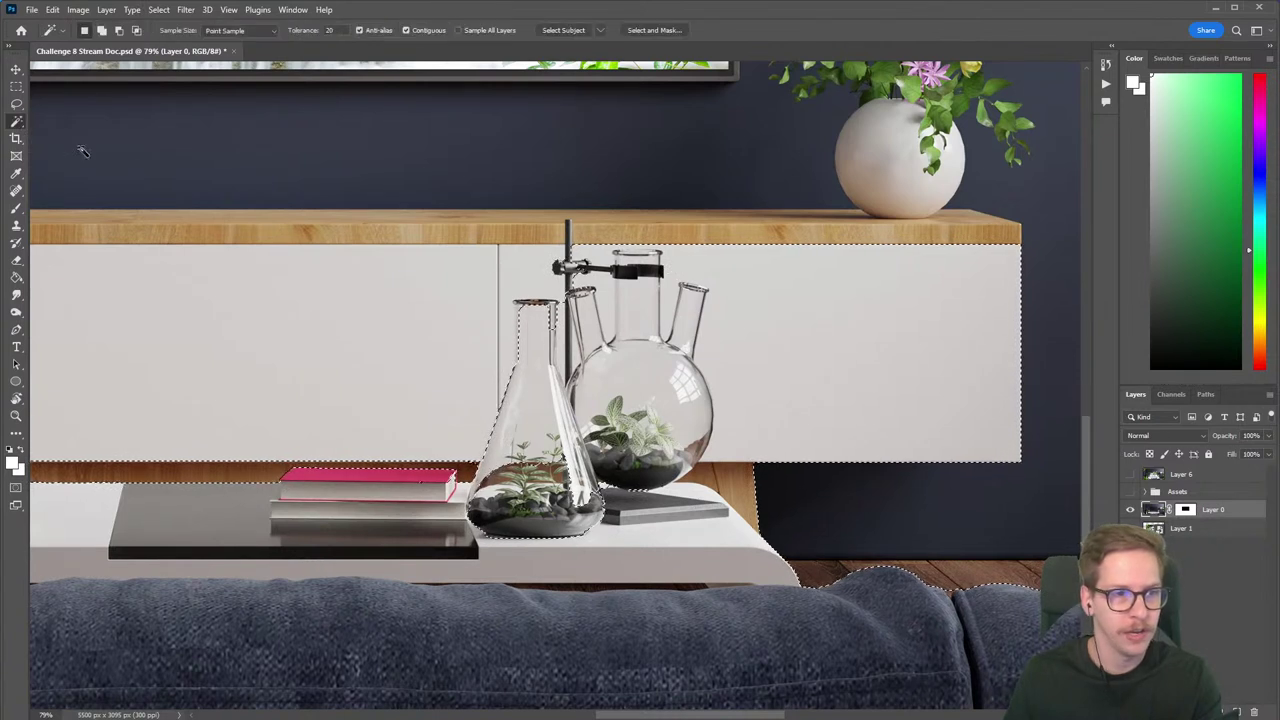
{"action": "left_click", "coordinate": [118, 30]}
{"action": "left_click", "coordinate": [745, 340]}
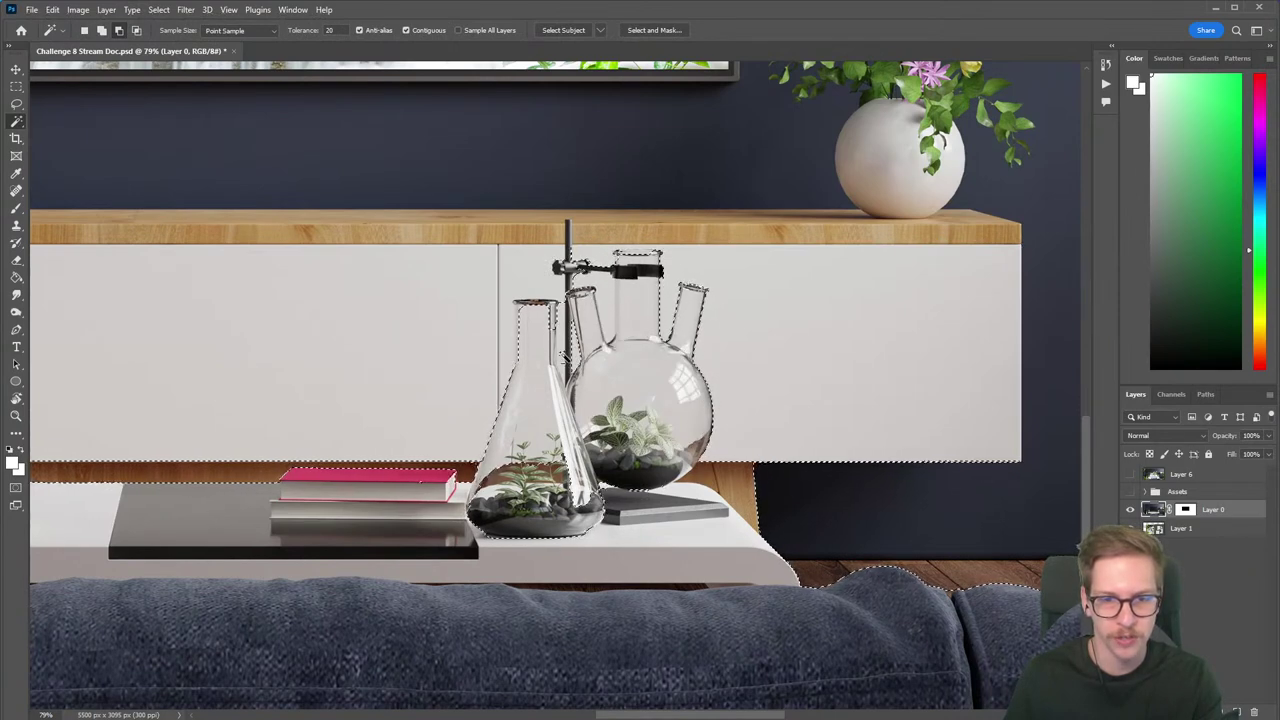
{"action": "left_click_drag", "start_coordinate": [526, 365], "coordinate": [514, 471]}
{"action": "left_click_drag", "start_coordinate": [620, 490], "coordinate": [648, 486]}
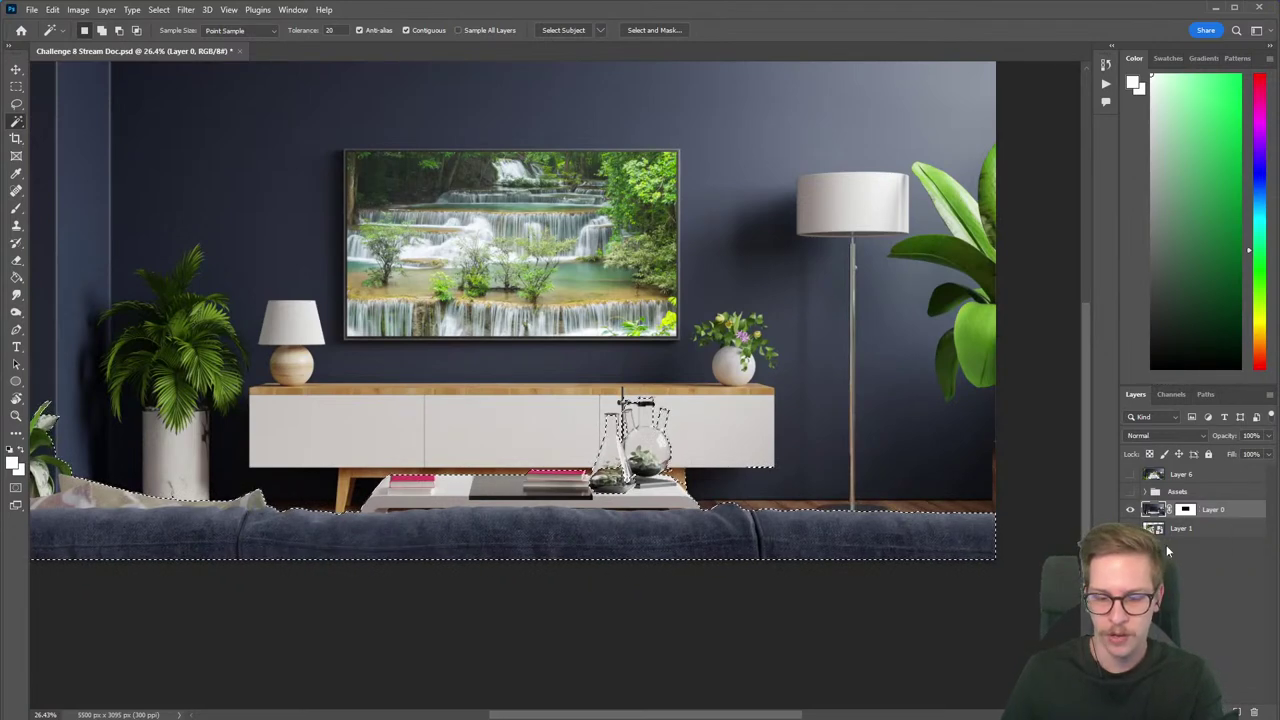
Copy the selected foreground from Layer 0 onto a new layer and check it by toggling Layer 0's visibility.
{"action": "key", "text": "ctrl+j"}
{"action": "key", "text": "v"}
{"action": "left_click_drag", "start_coordinate": [661, 447], "coordinate": [675, 507]}
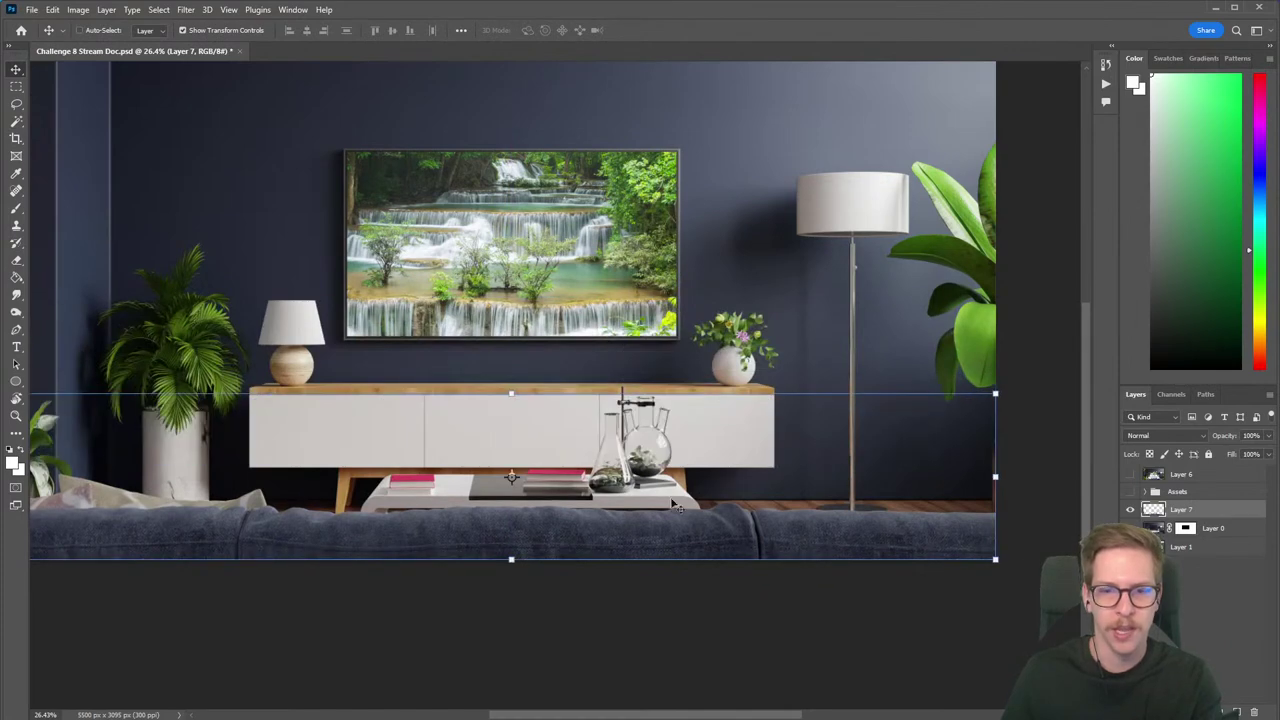
{"action": "left_click", "coordinate": [1160, 527]}
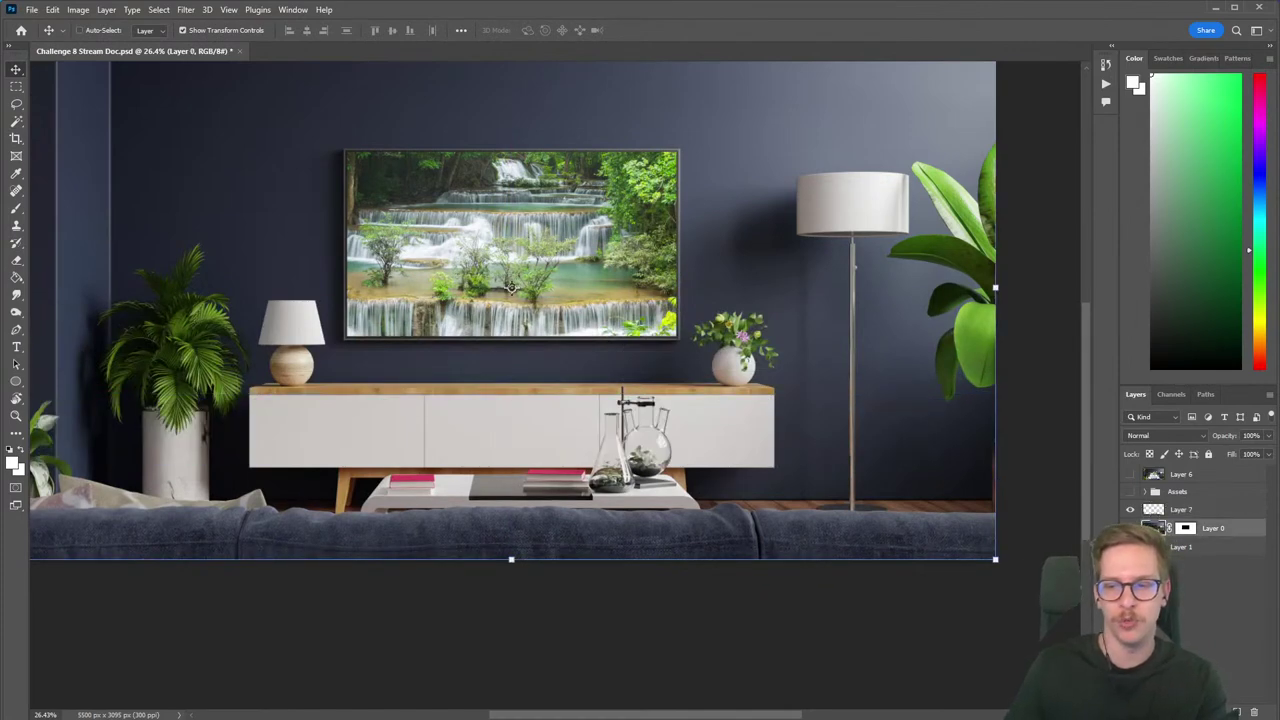
{"action": "left_click", "coordinate": [1130, 528]}
{"action": "left_click", "coordinate": [1130, 528]}
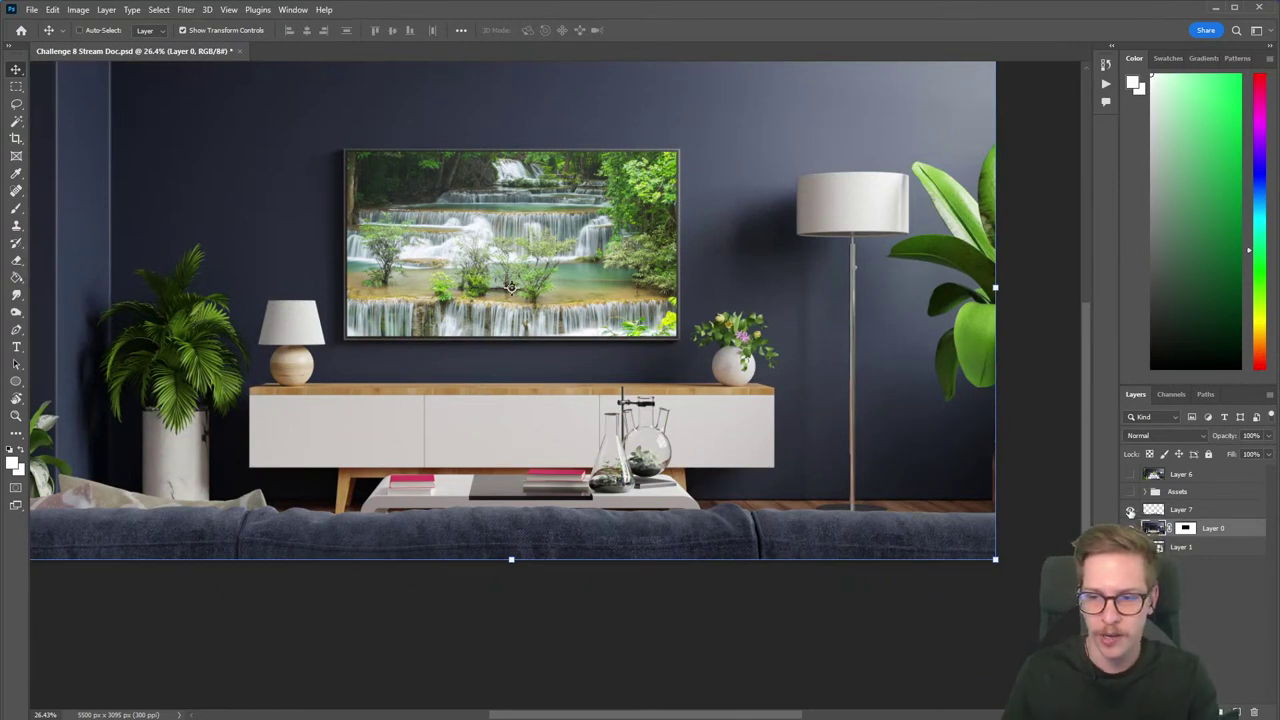
Move the copied foreground up over the TV to inspect its cut-out and delete that layer.
{"action": "left_click", "coordinate": [1165, 510]}
{"action": "left_click_drag", "start_coordinate": [628, 453], "coordinate": [615, 283]}
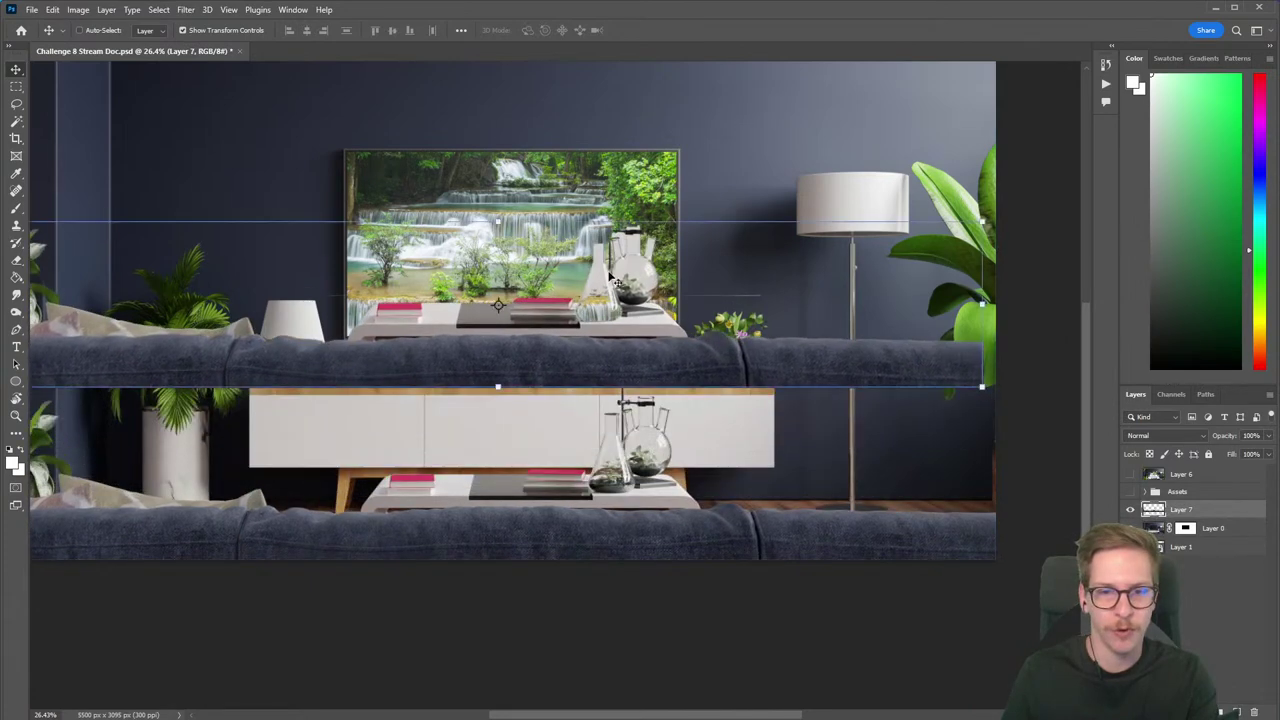
{"action": "key", "text": "Delete"}
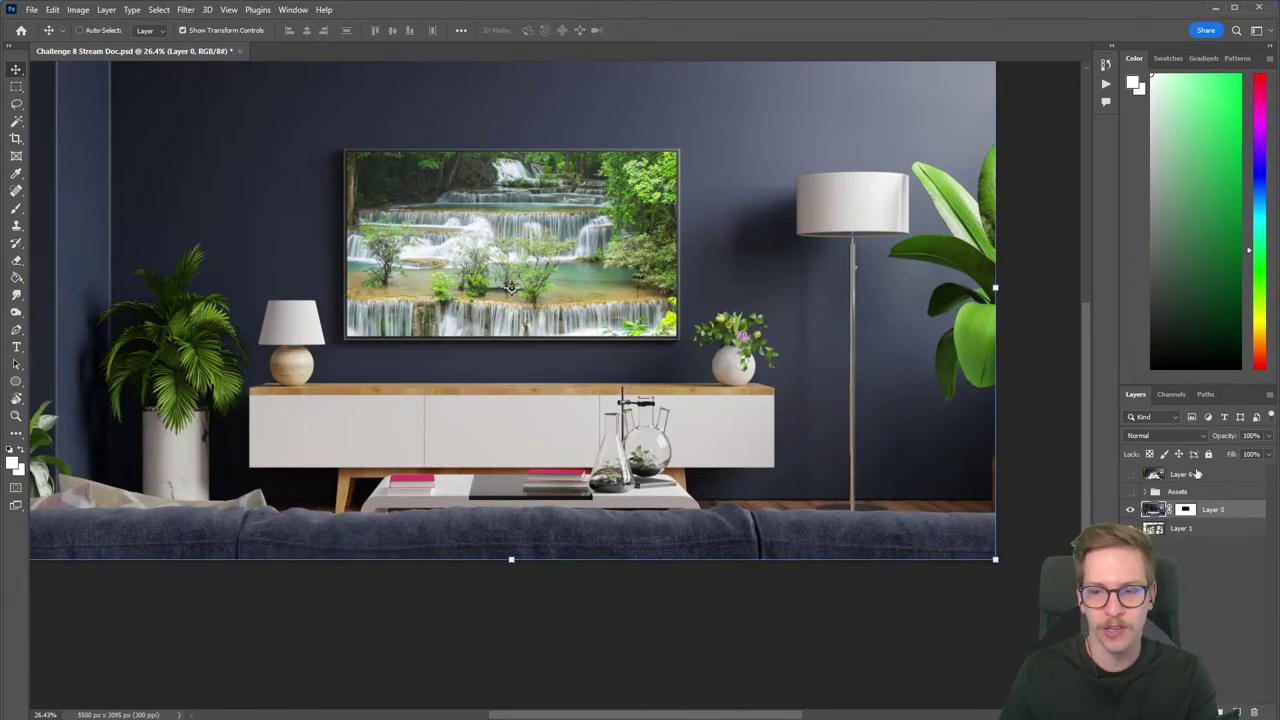
Expand the Assets group and make it and its foreground cut-out on Layer 5 visible.
{"action": "left_click", "coordinate": [1147, 493]}
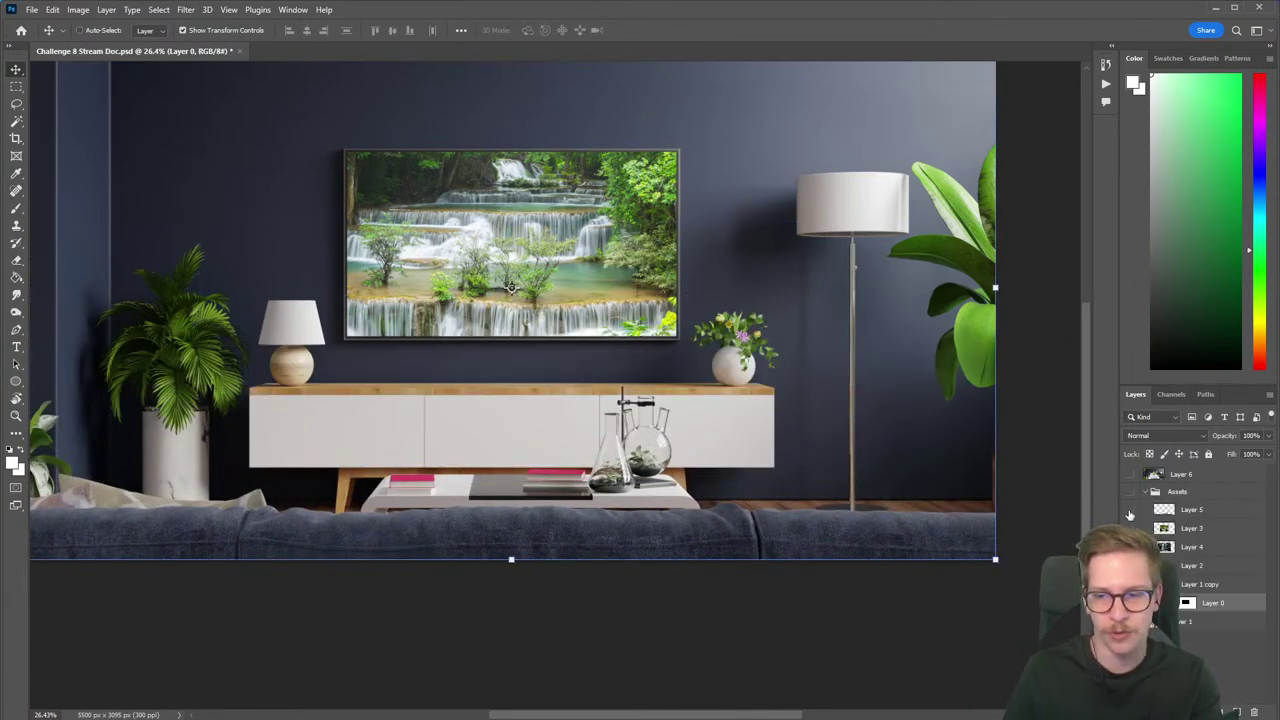
{"action": "left_click", "coordinate": [1130, 510]}
{"action": "left_click", "coordinate": [1131, 510]}
{"action": "left_click", "coordinate": [1131, 510]}
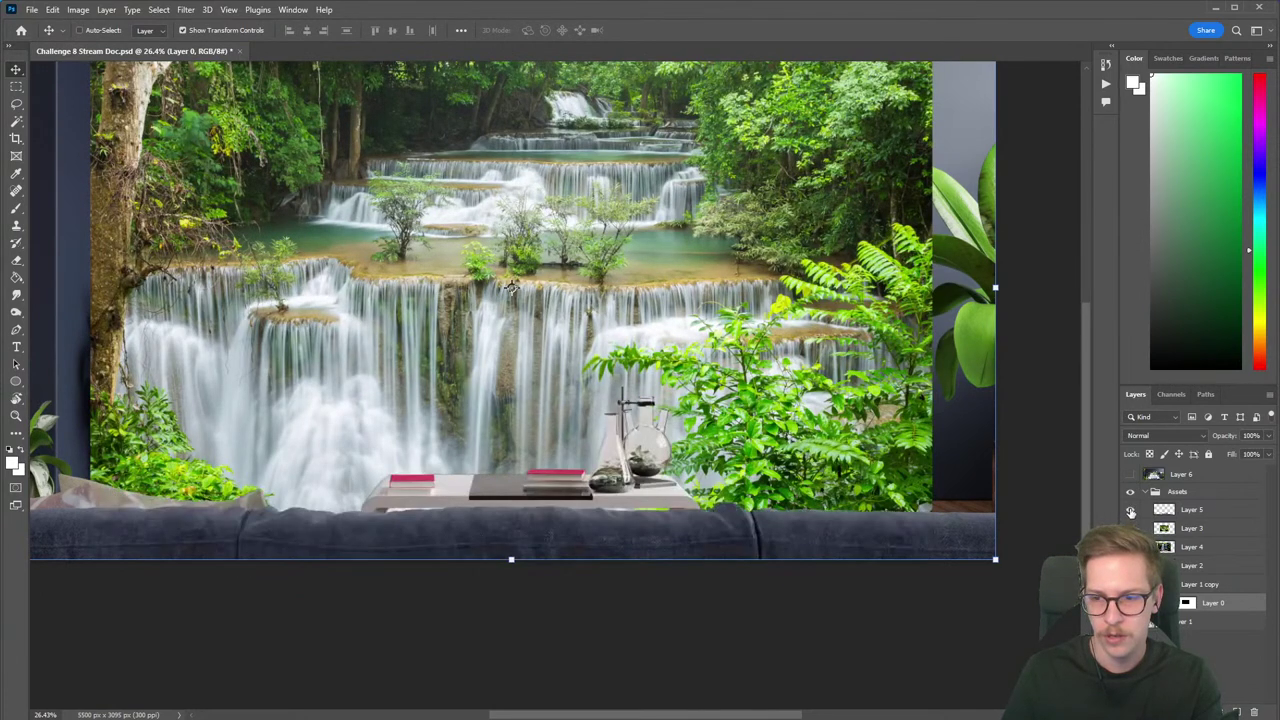
{"action": "left_click", "coordinate": [1131, 511]}
{"action": "left_click", "coordinate": [1131, 510]}
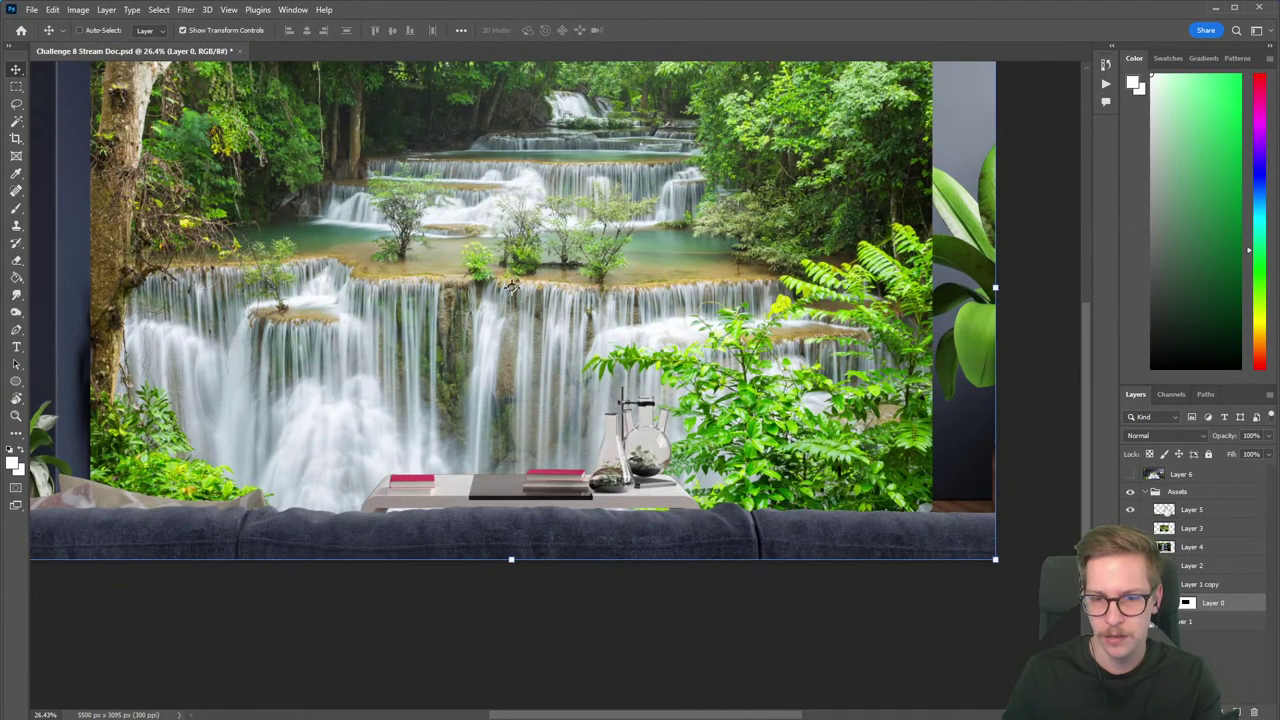
Move Layer 5 out of the Assets group to just above Layer 0, then collapse and hide the Assets group.
{"action": "left_click", "coordinate": [1205, 514]}
{"action": "left_click_drag", "start_coordinate": [1207, 523], "coordinate": [1207, 594]}
{"action": "left_click", "coordinate": [1147, 493]}
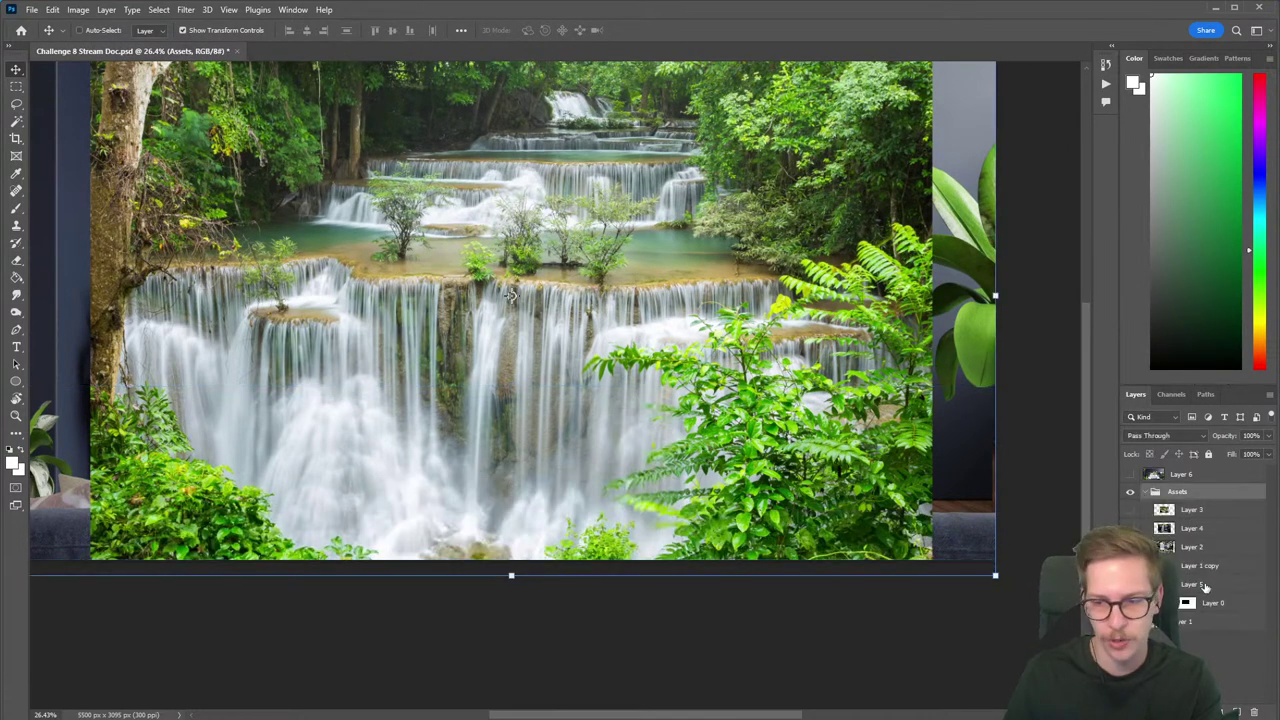
{"action": "left_click_drag", "start_coordinate": [1205, 596], "coordinate": [1207, 602]}
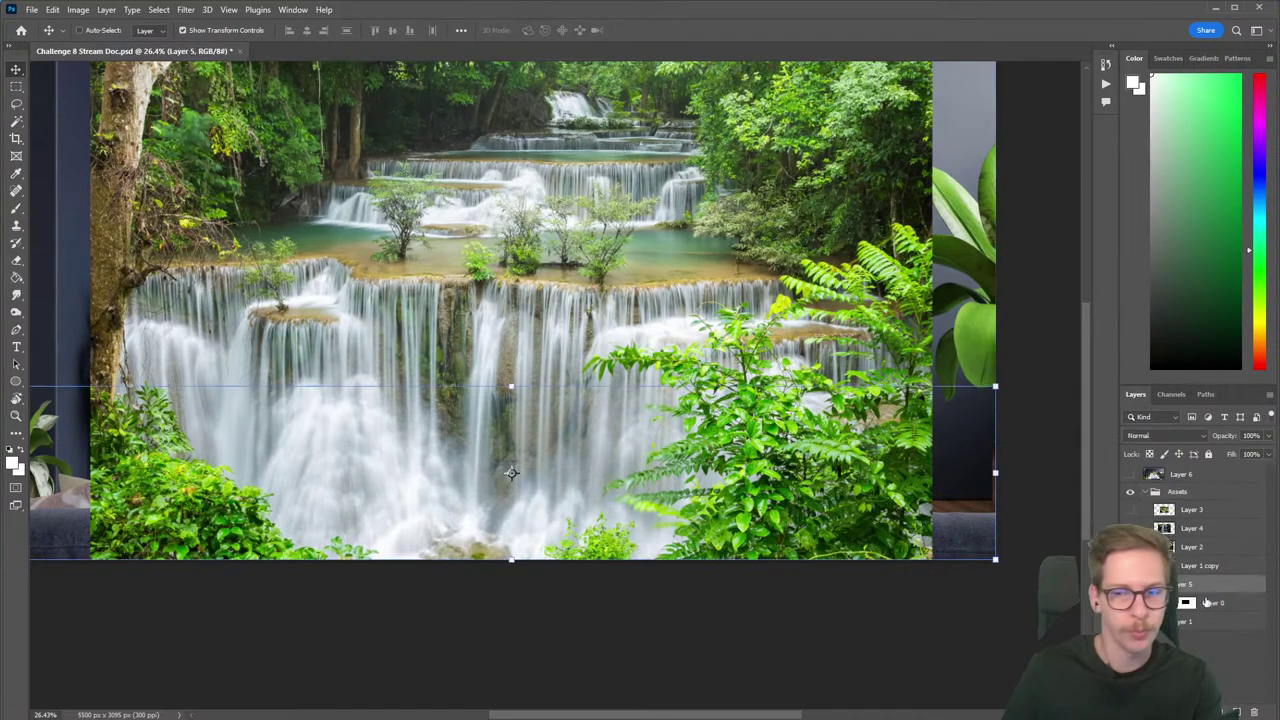
{"action": "left_click", "coordinate": [1145, 494]}
{"action": "left_click", "coordinate": [1131, 492]}
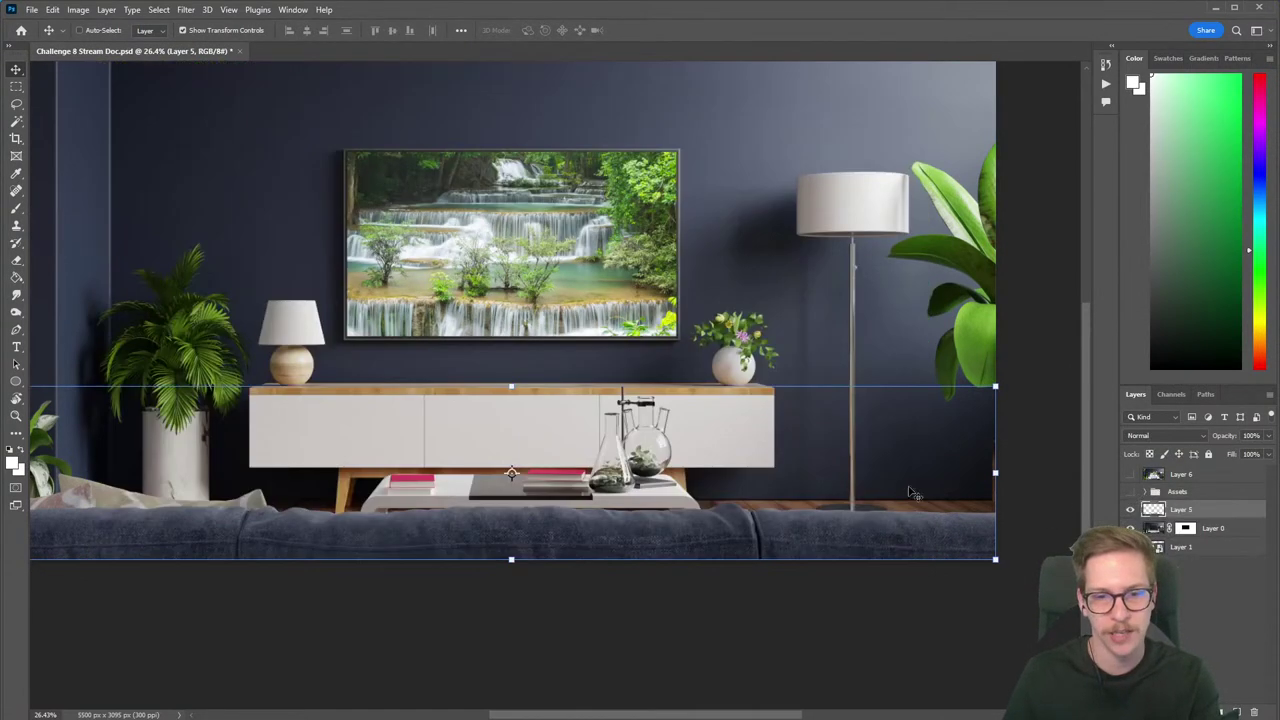
Check the sofa and table cut-out by toggling its visibility and rename Layer 5 as Foreground.
{"action": "left_click", "coordinate": [1129, 510]}
{"action": "left_click", "coordinate": [1129, 510]}
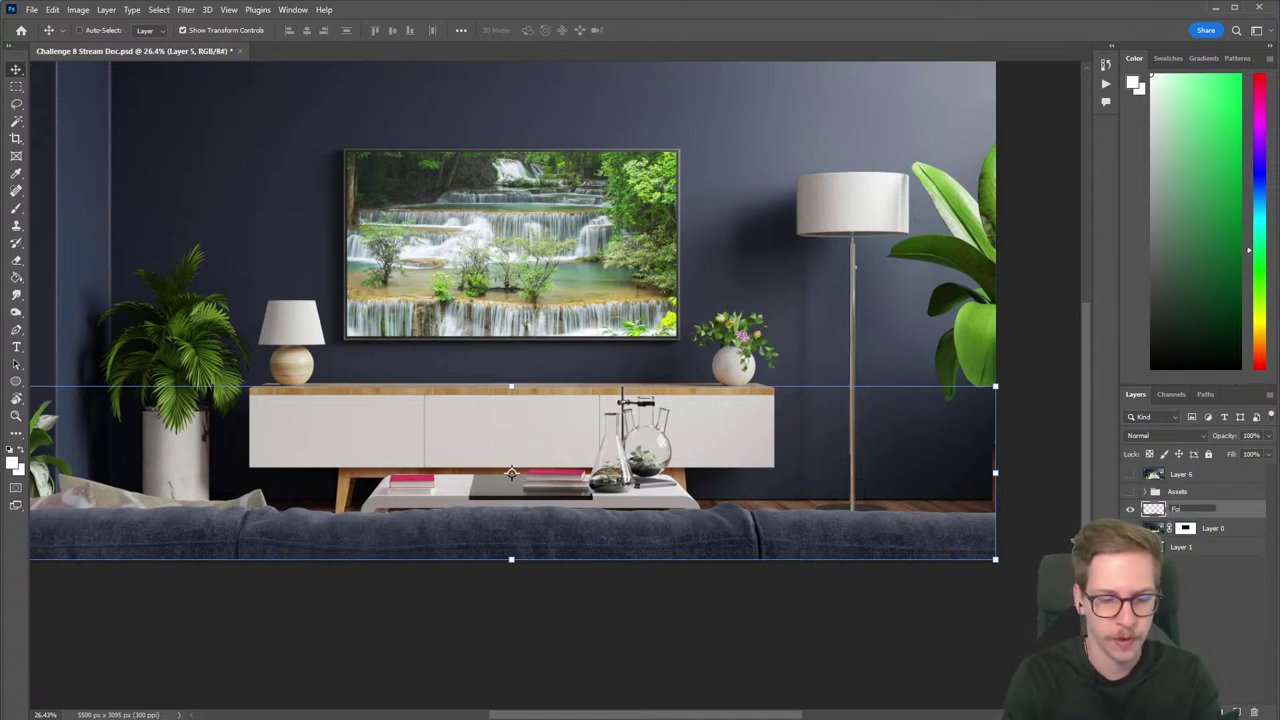
{"action": "type", "text": "d"}
{"action": "key", "text": "Return"}
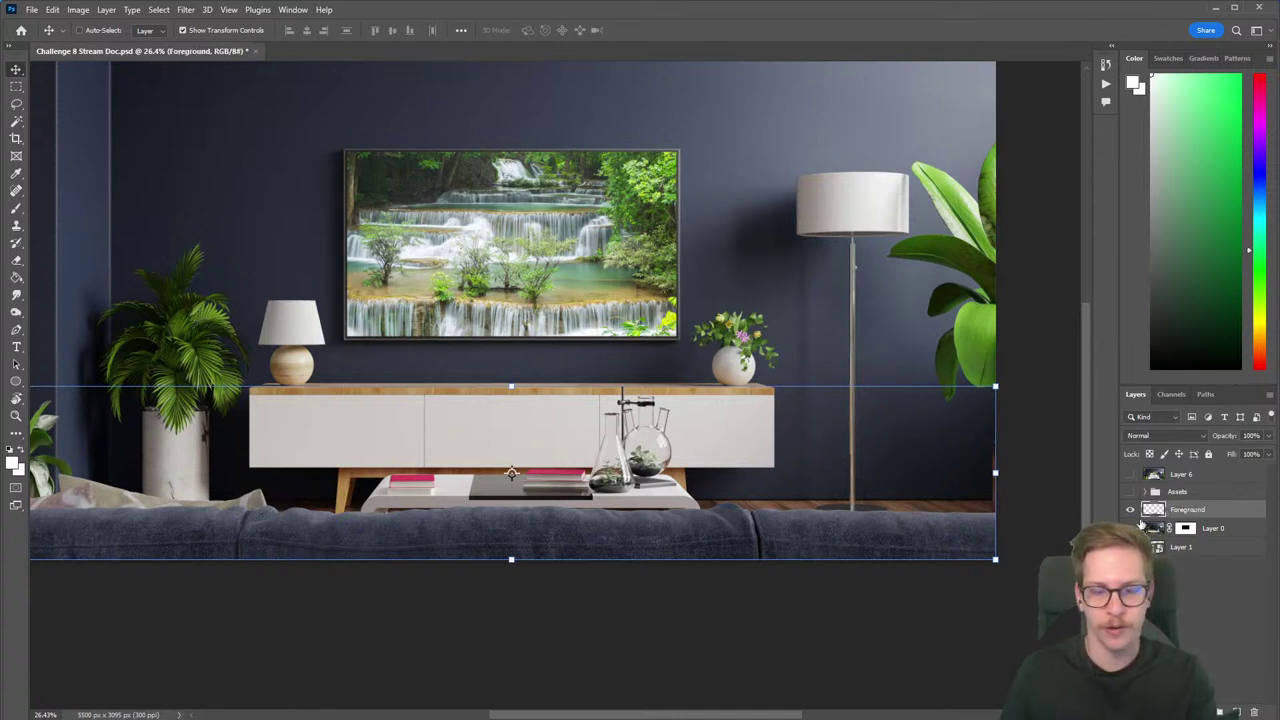
Try moving the Foreground cut-out up over the TV and undo the move.
{"action": "left_click_drag", "start_coordinate": [826, 510], "coordinate": [835, 302]}
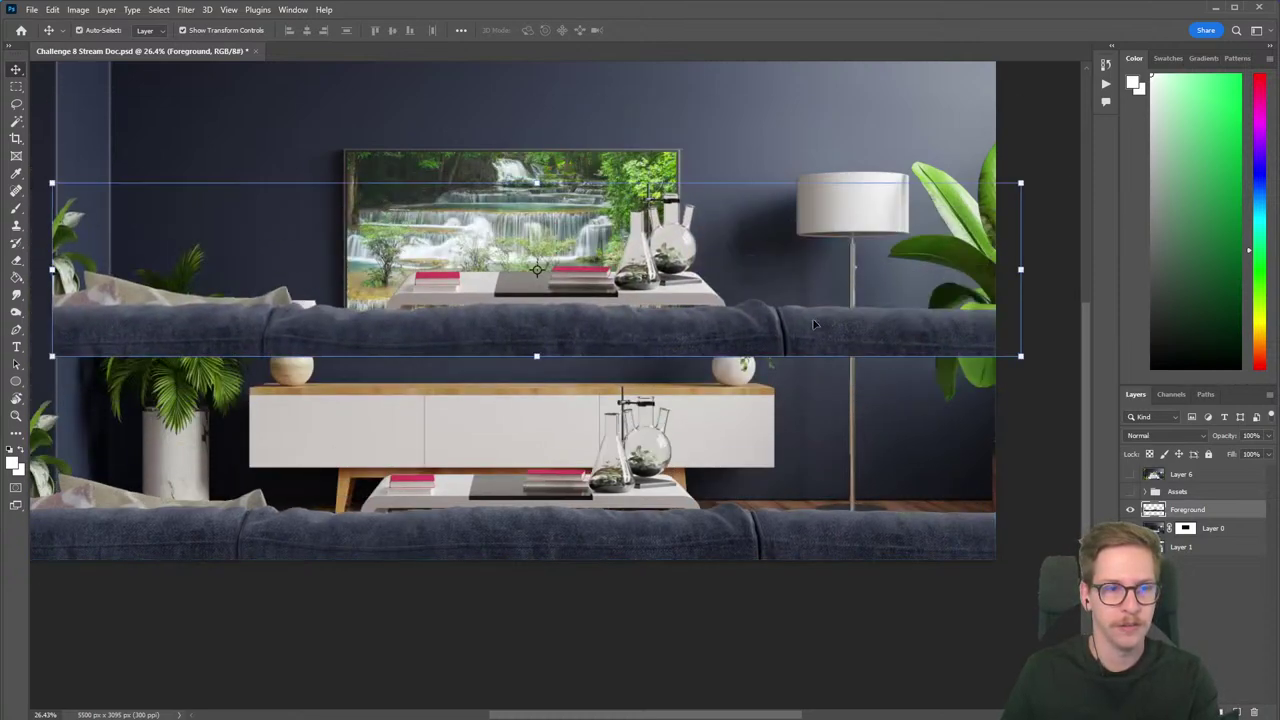
{"action": "key", "text": "ctrl+z"}
{"action": "scroll", "coordinate": [650, 335], "scroll_direction": "down", "scroll_amount": 2}
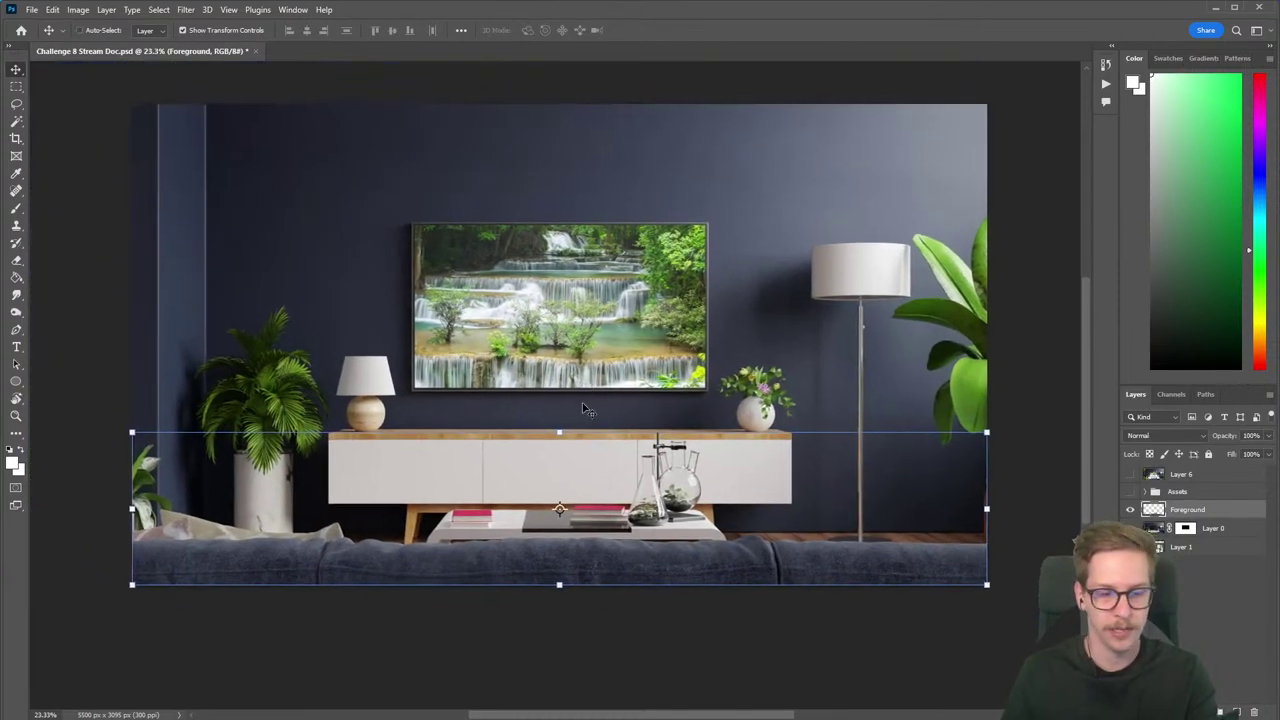
Switch to the Brush tool and save the document.
{"action": "key", "text": "b"}
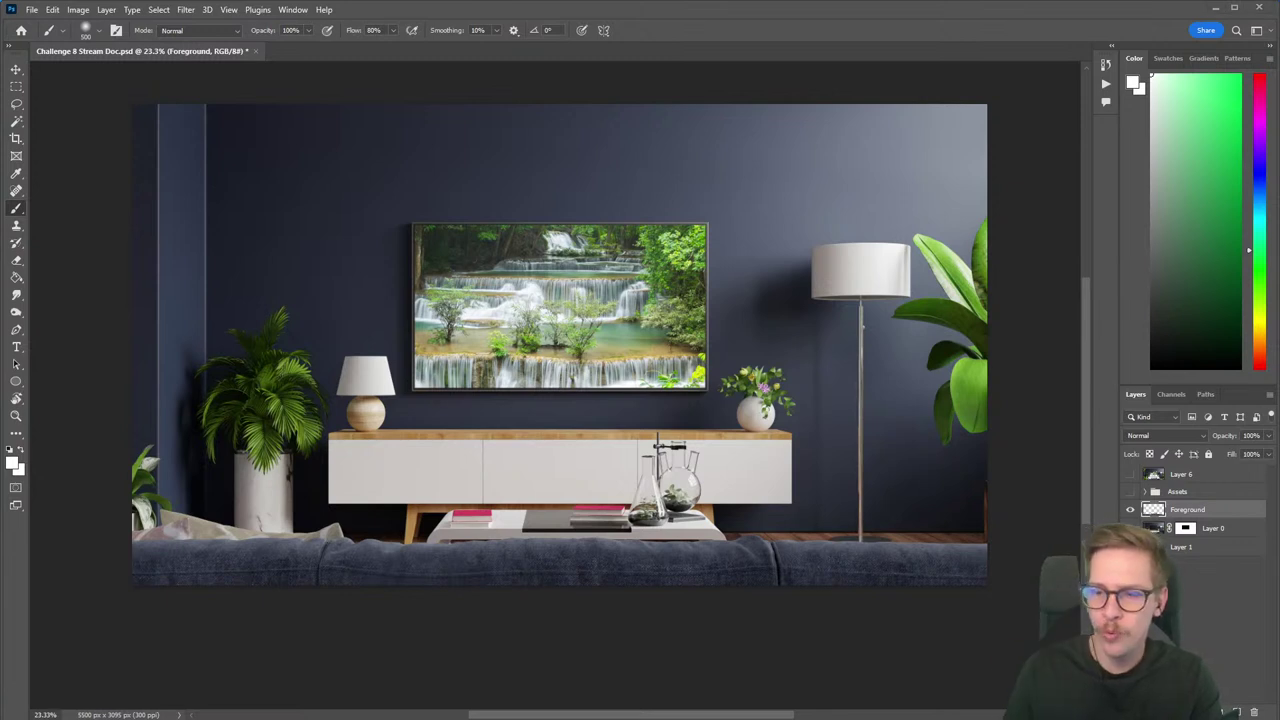
{"action": "scroll", "coordinate": [823, 490], "scroll_direction": "up", "scroll_amount": 3}
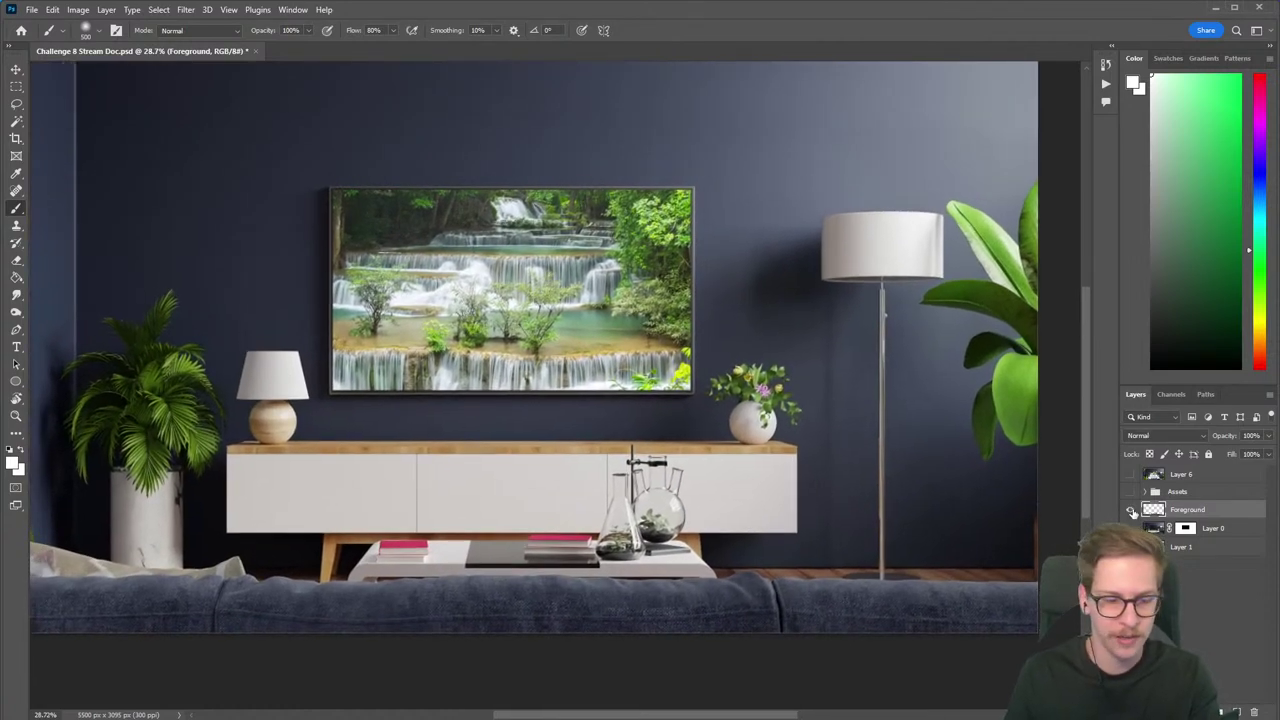
{"action": "key", "text": "ctrl+s"}
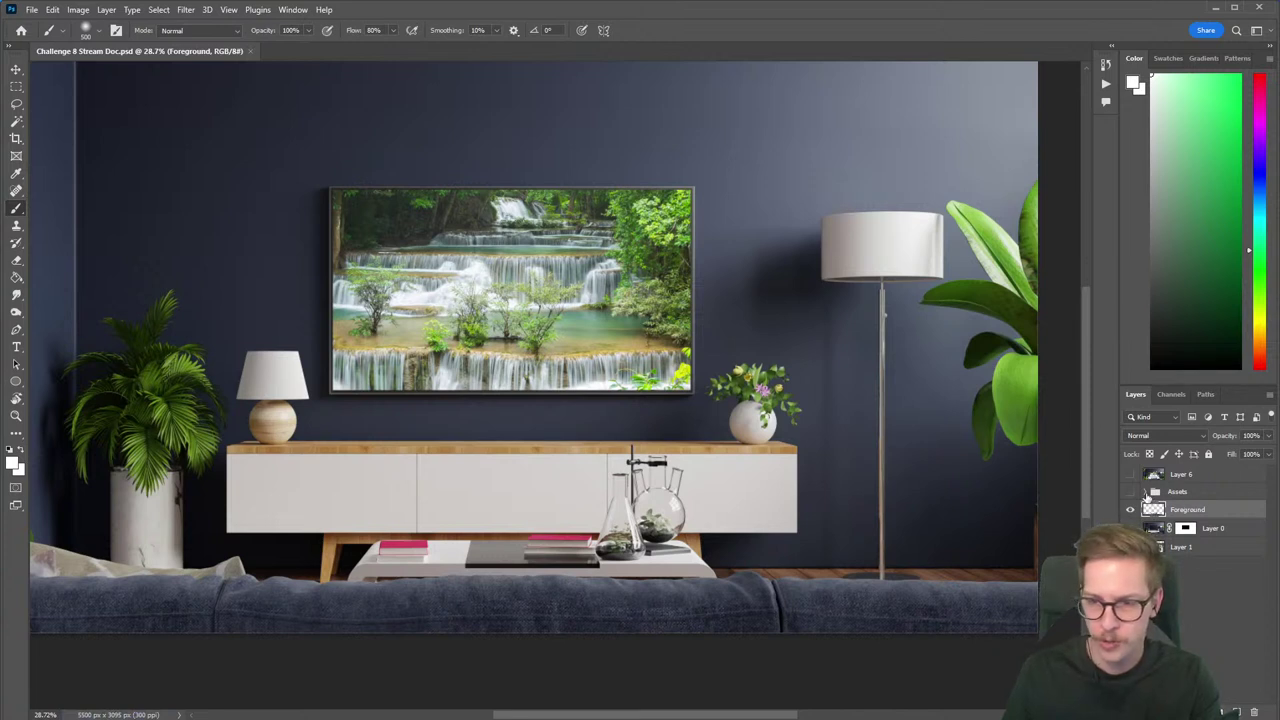
Expand and show the Assets group, preview its waterfall images one by one, and leave Layer 2 visible.
{"action": "left_click", "coordinate": [1147, 492]}
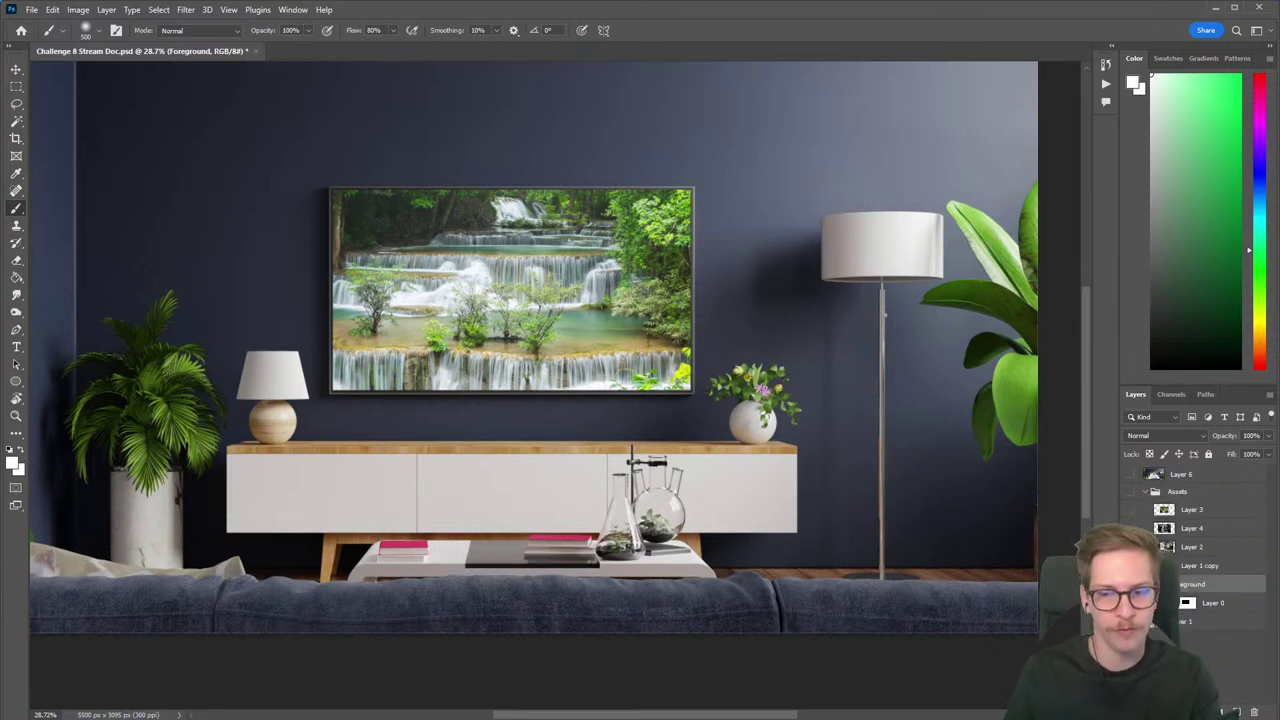
{"action": "left_click", "coordinate": [1130, 492]}
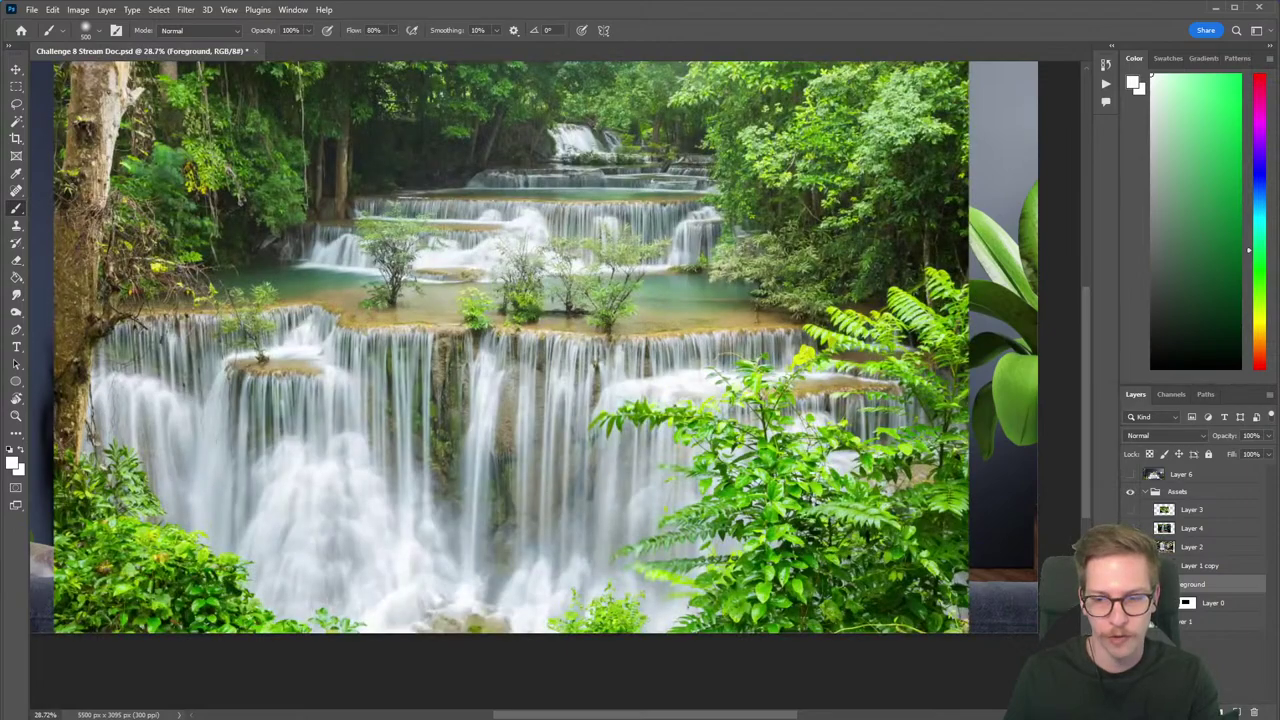
{"action": "left_click", "coordinate": [1130, 566]}
{"action": "left_click", "coordinate": [1130, 566]}
{"action": "left_click", "coordinate": [1130, 566]}
{"action": "left_click", "coordinate": [1130, 547]}
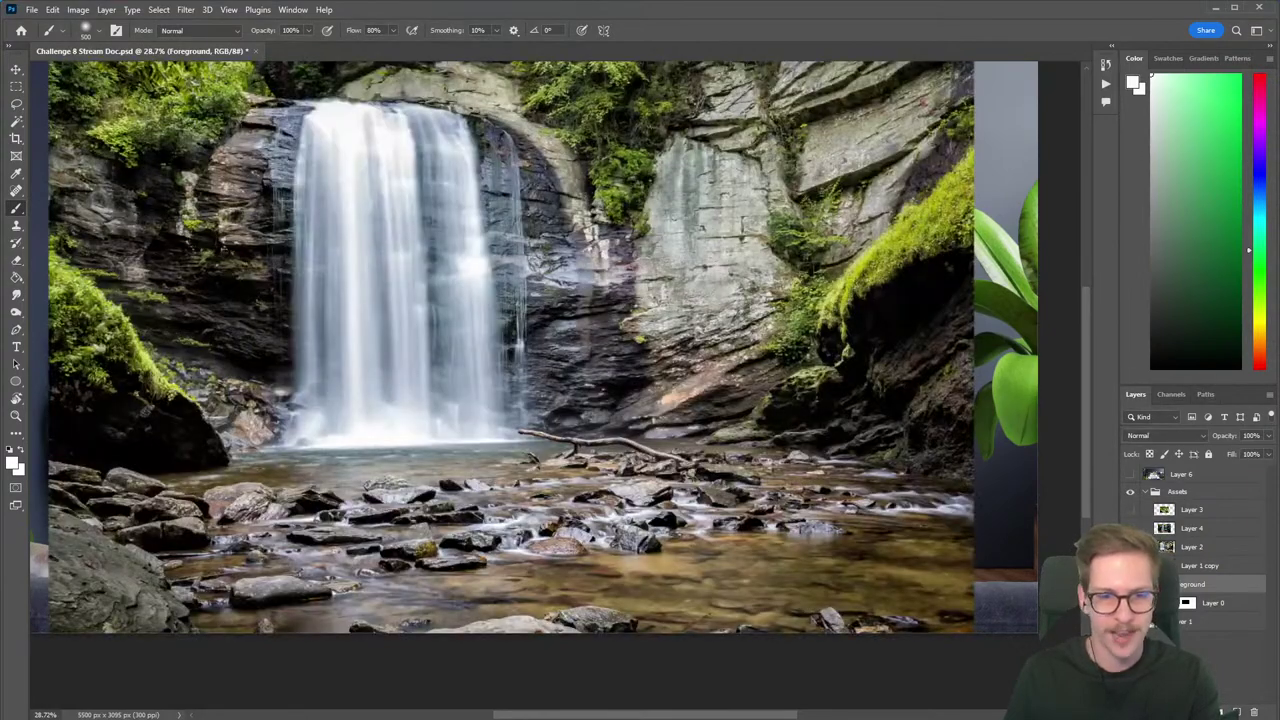
{"action": "left_click_drag", "start_coordinate": [537, 322], "coordinate": [566, 406]}
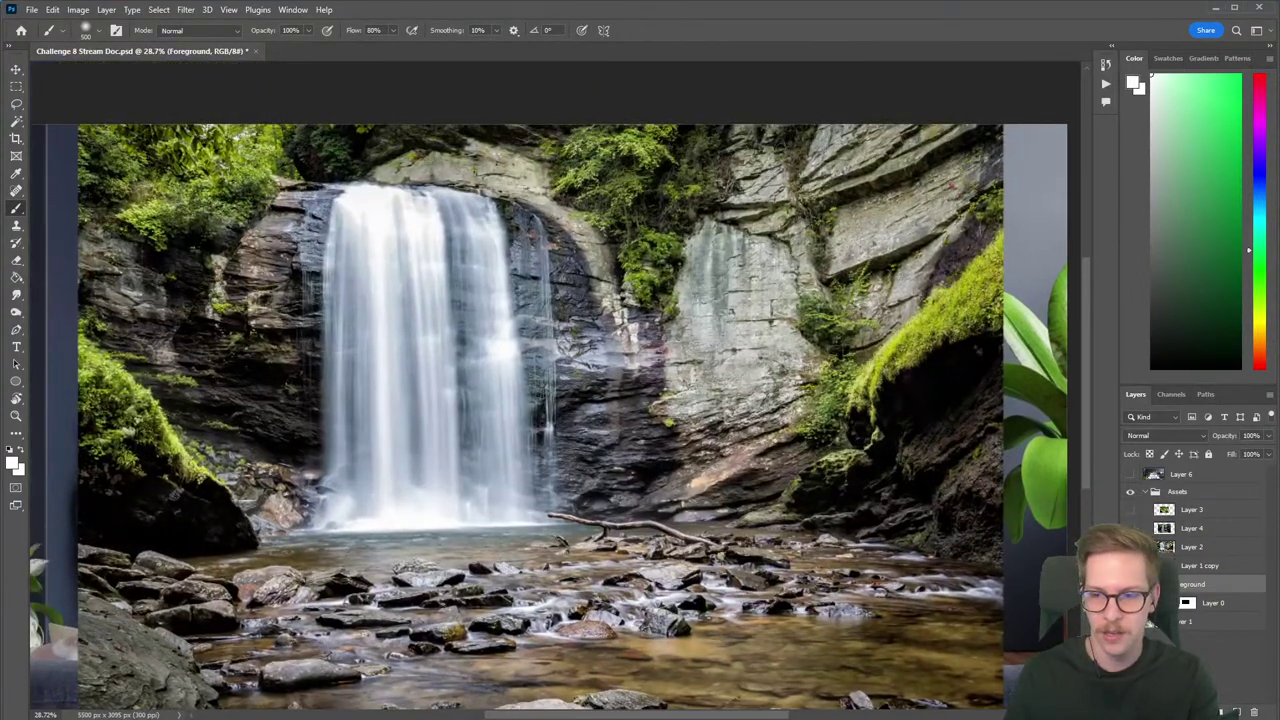
{"action": "left_click", "coordinate": [1130, 547]}
{"action": "left_click", "coordinate": [1130, 528]}
{"action": "left_click", "coordinate": [1130, 528]}
{"action": "left_click", "coordinate": [1130, 547]}
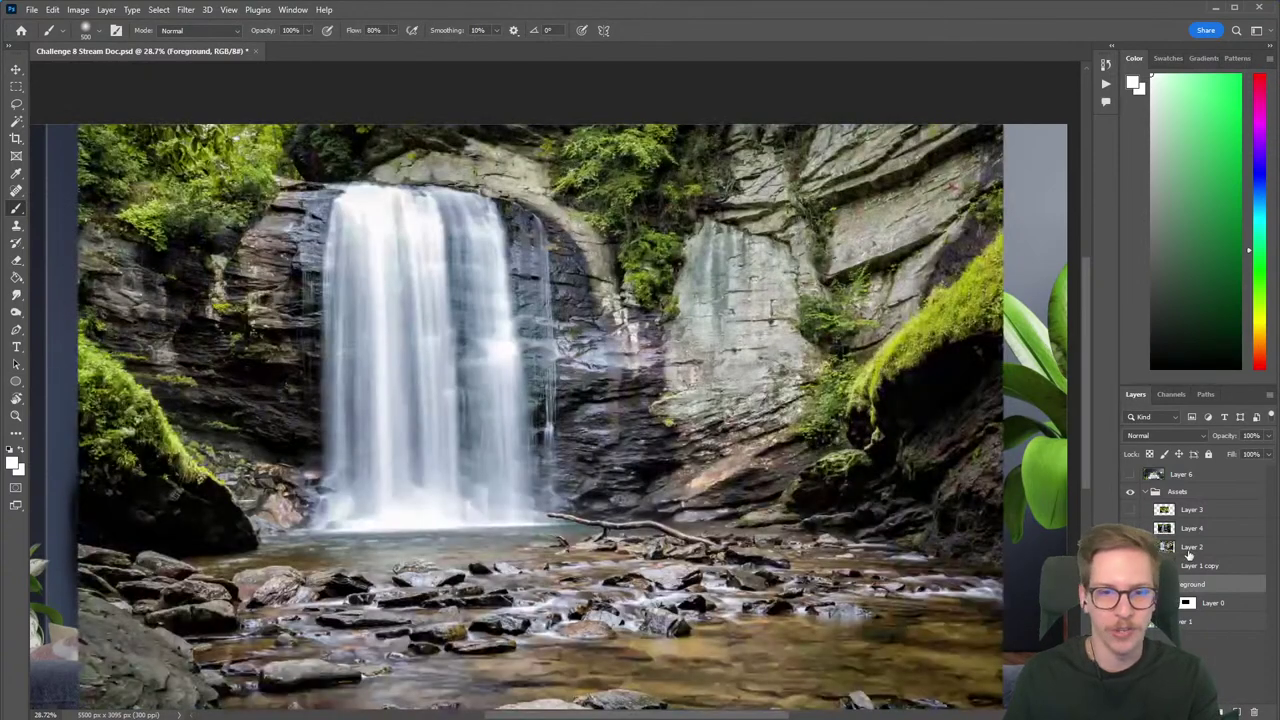
Duplicate Layer 2, place one of the two directly below the Foreground layer, and collapse and hide the Assets group.
{"action": "left_click", "coordinate": [1188, 547]}
{"action": "key", "text": "ctrl+j"}
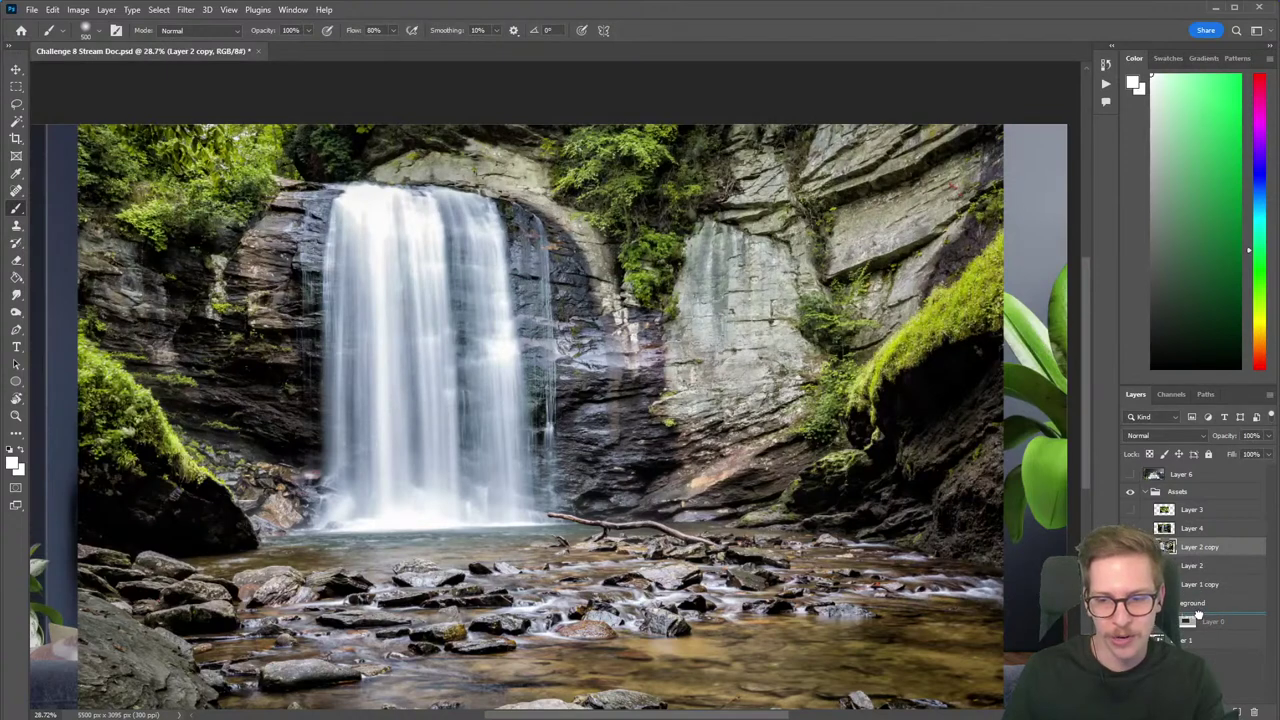
{"action": "left_click_drag", "start_coordinate": [1198, 616], "coordinate": [1197, 612]}
{"action": "left_click", "coordinate": [1152, 493]}
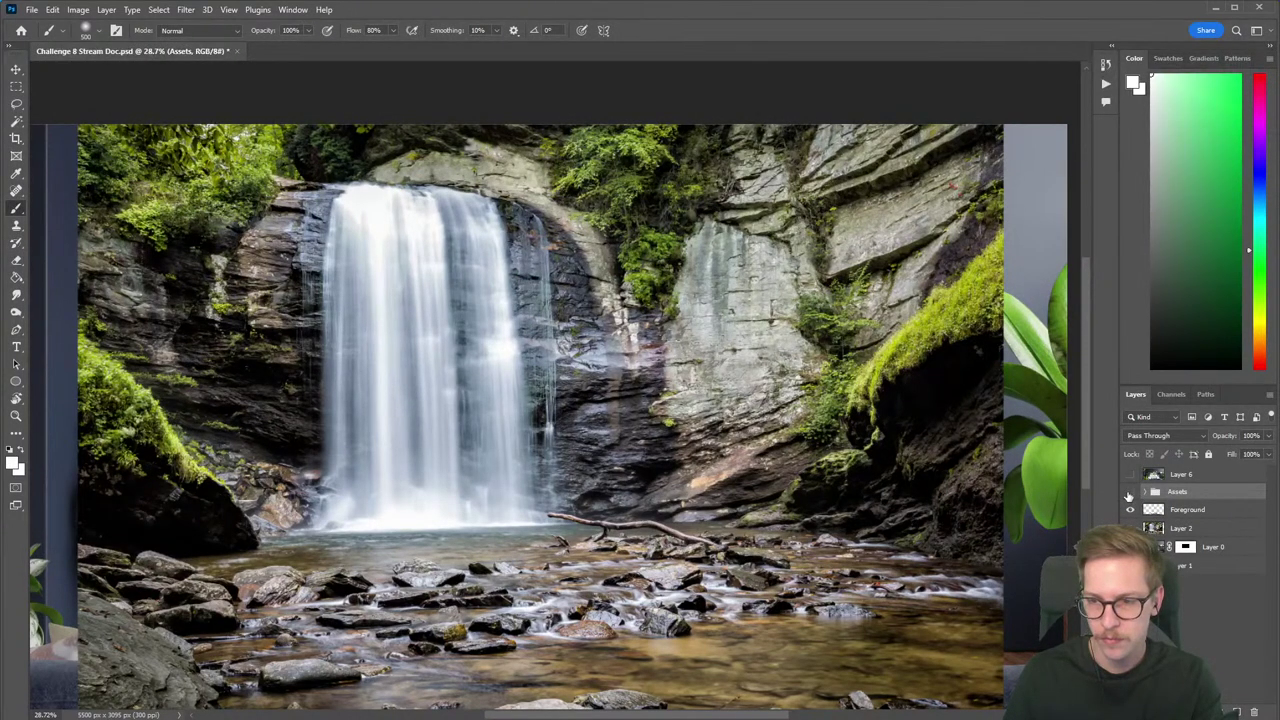
{"action": "left_click", "coordinate": [1130, 493]}
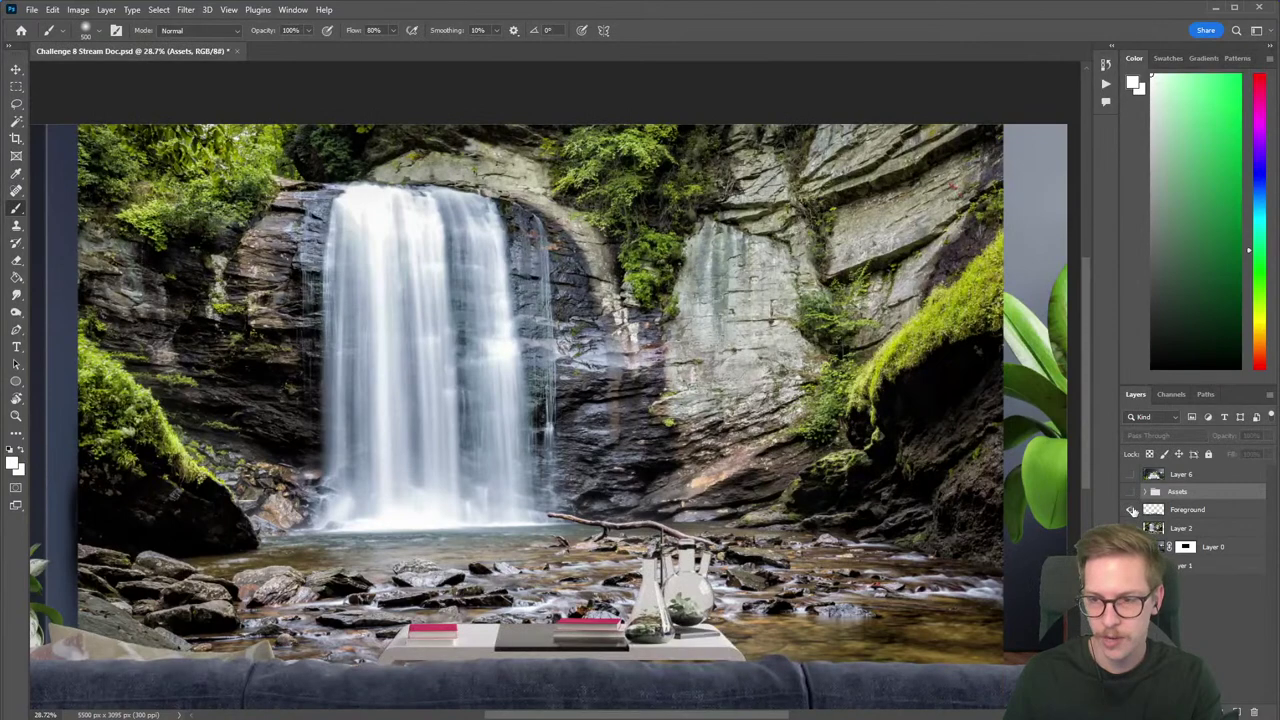
{"action": "left_click", "coordinate": [1131, 510]}
{"action": "left_click", "coordinate": [1131, 510]}
{"action": "scroll", "coordinate": [931, 503], "scroll_direction": "down", "scroll_amount": 2}
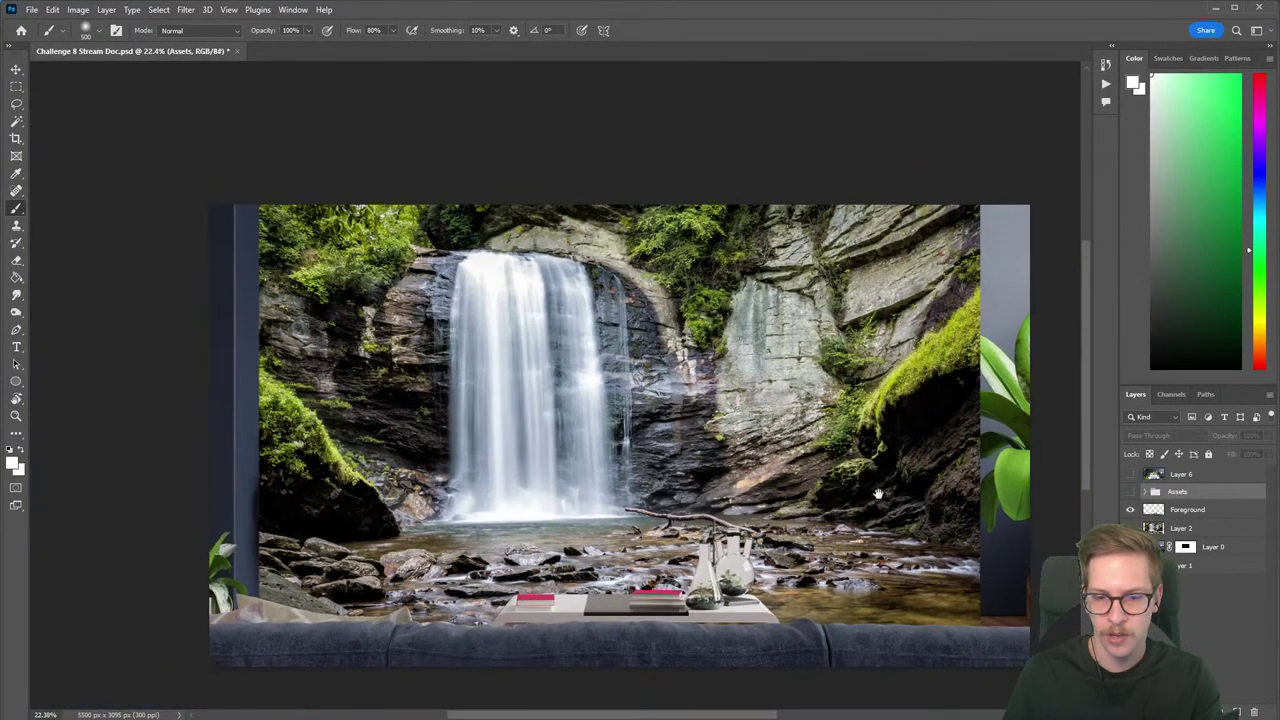
Copy a rectangular marquee area around the main waterfall from Layer 2 onto a new layer and delete Layer 2.
{"action": "left_click", "coordinate": [1183, 527]}
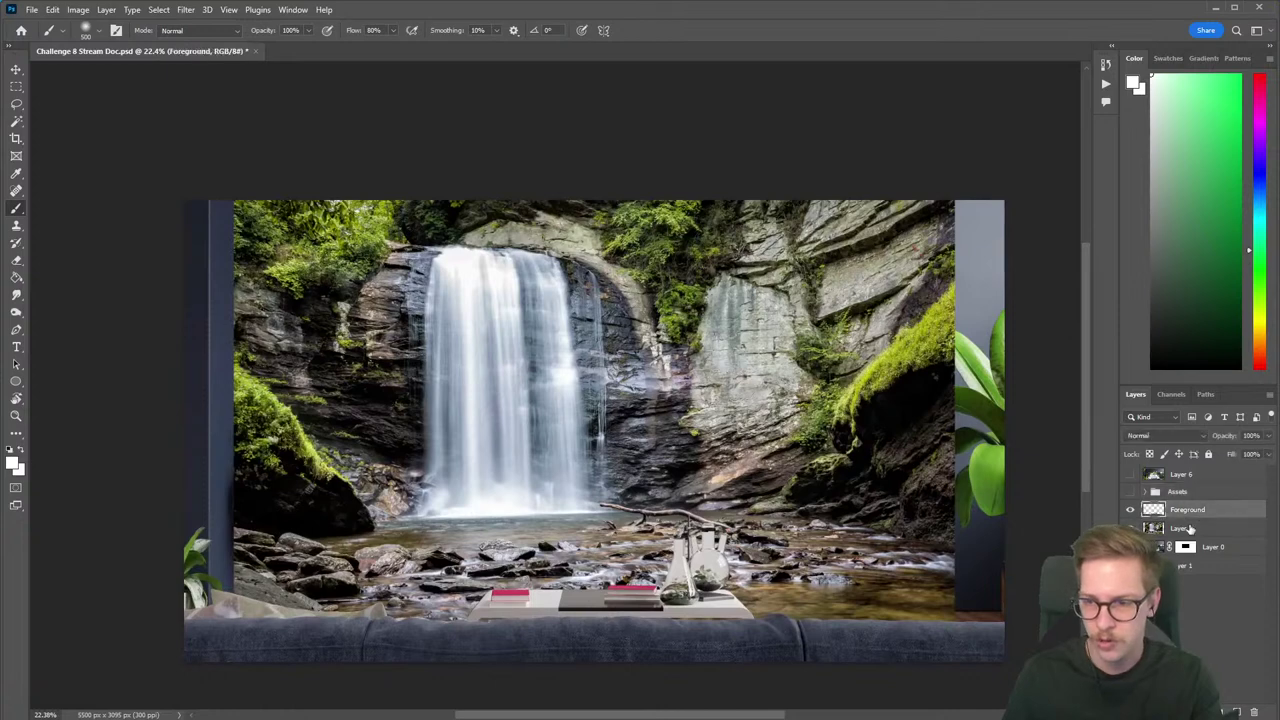
{"action": "key", "text": "v"}
{"action": "mouse_move", "coordinate": [676, 407]}
{"action": "left_mouse_down"}
{"action": "mouse_move", "coordinate": [678, 424]}
{"action": "mouse_move", "coordinate": [669, 388]}
{"action": "mouse_move", "coordinate": [684, 409]}
{"action": "left_mouse_up"}
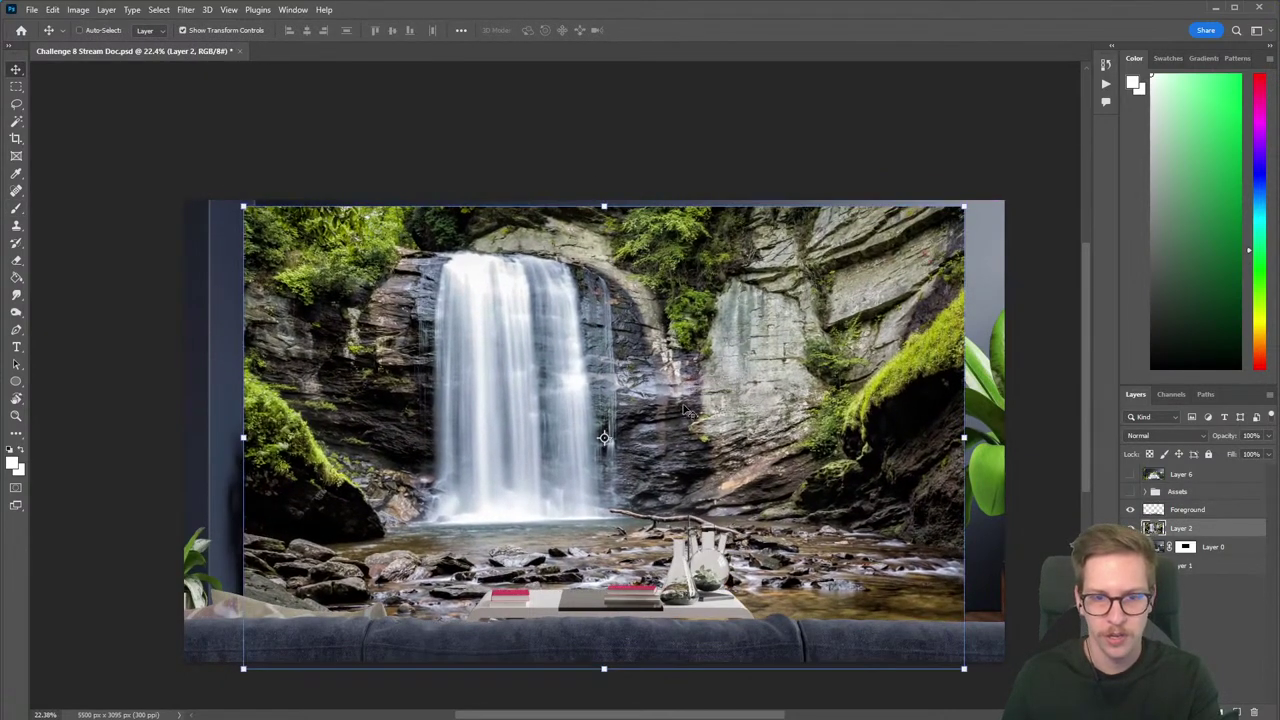
{"action": "key", "text": "m"}
{"action": "left_click_drag", "start_coordinate": [383, 224], "coordinate": [684, 541]}
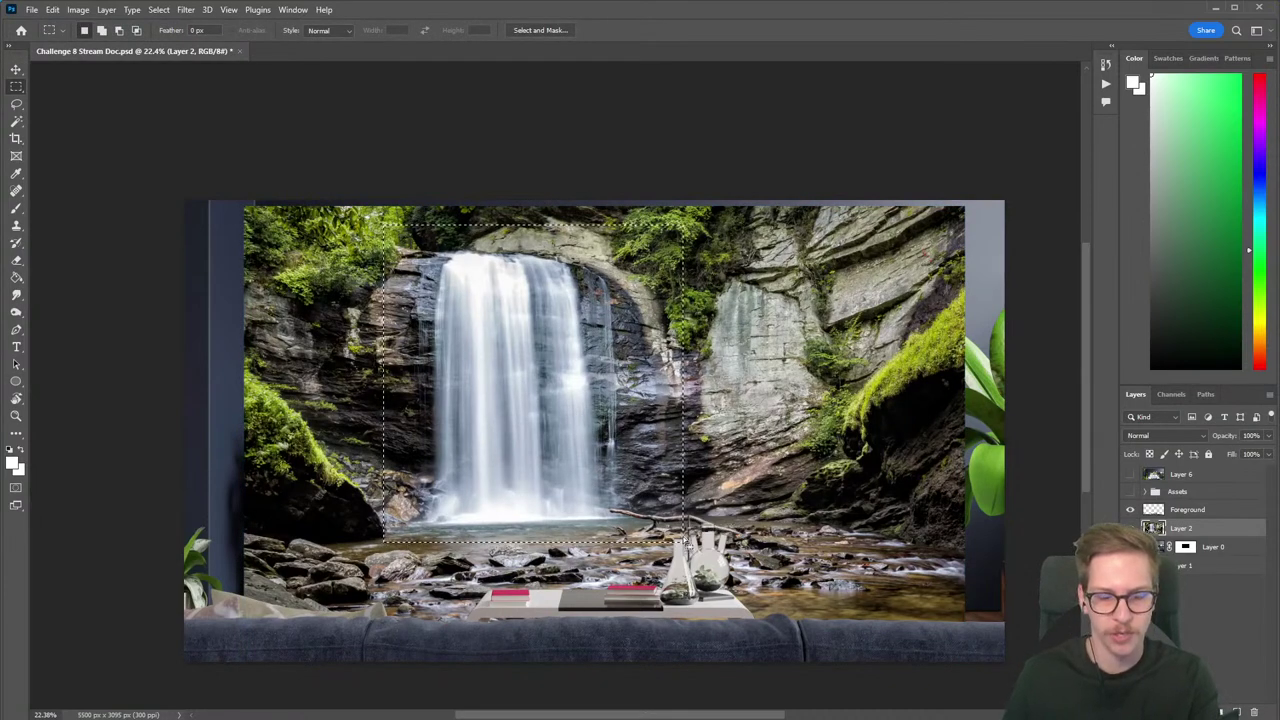
{"action": "key", "text": "ctrl+j"}
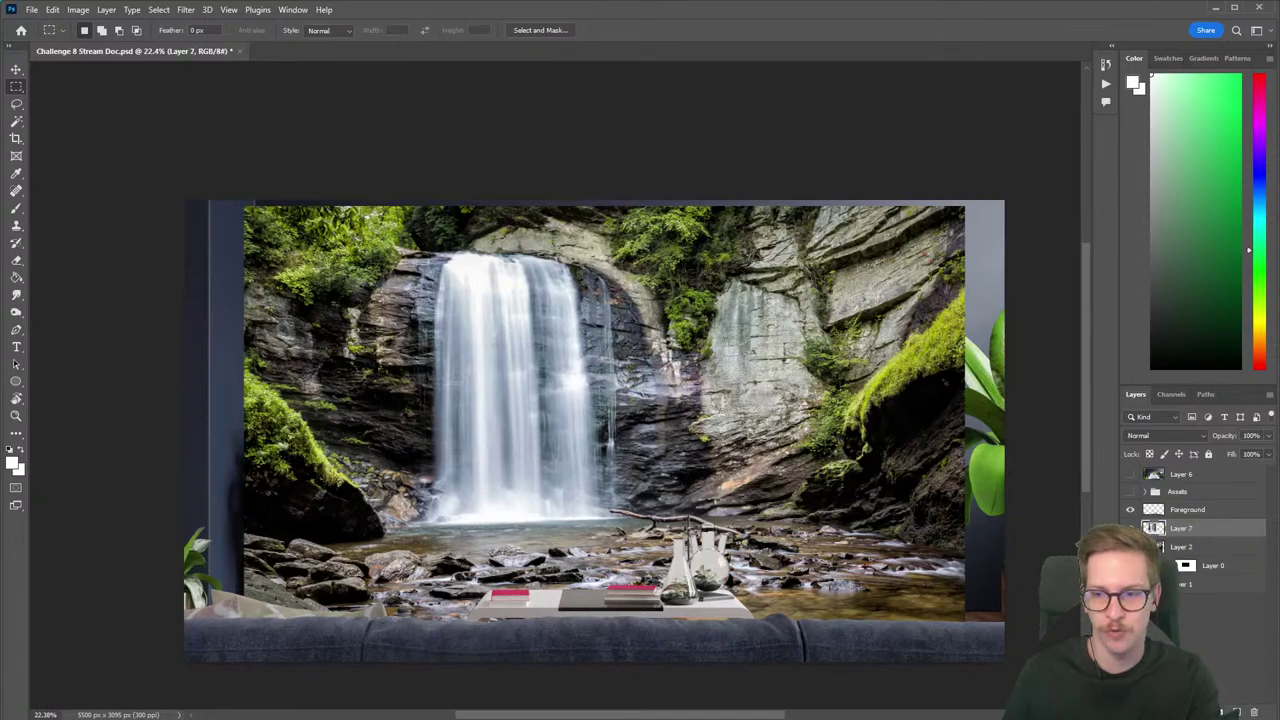
{"action": "left_click", "coordinate": [1180, 547]}
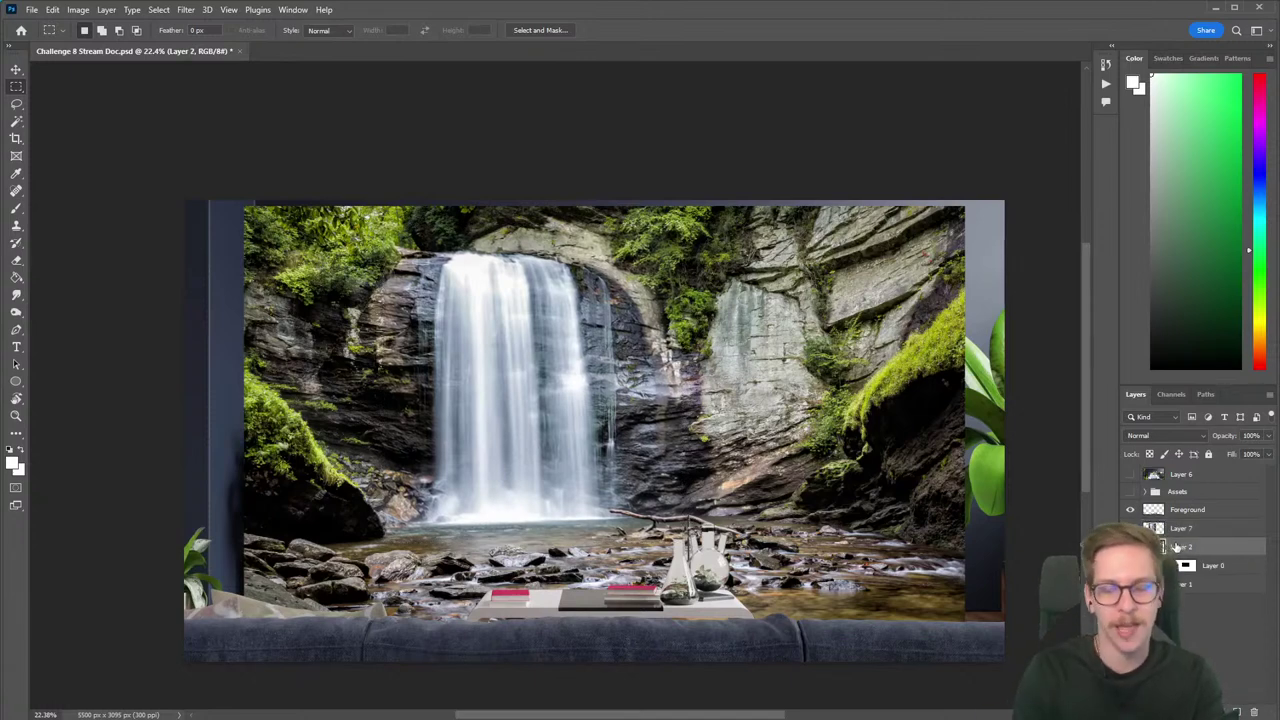
{"action": "key", "text": "Delete"}
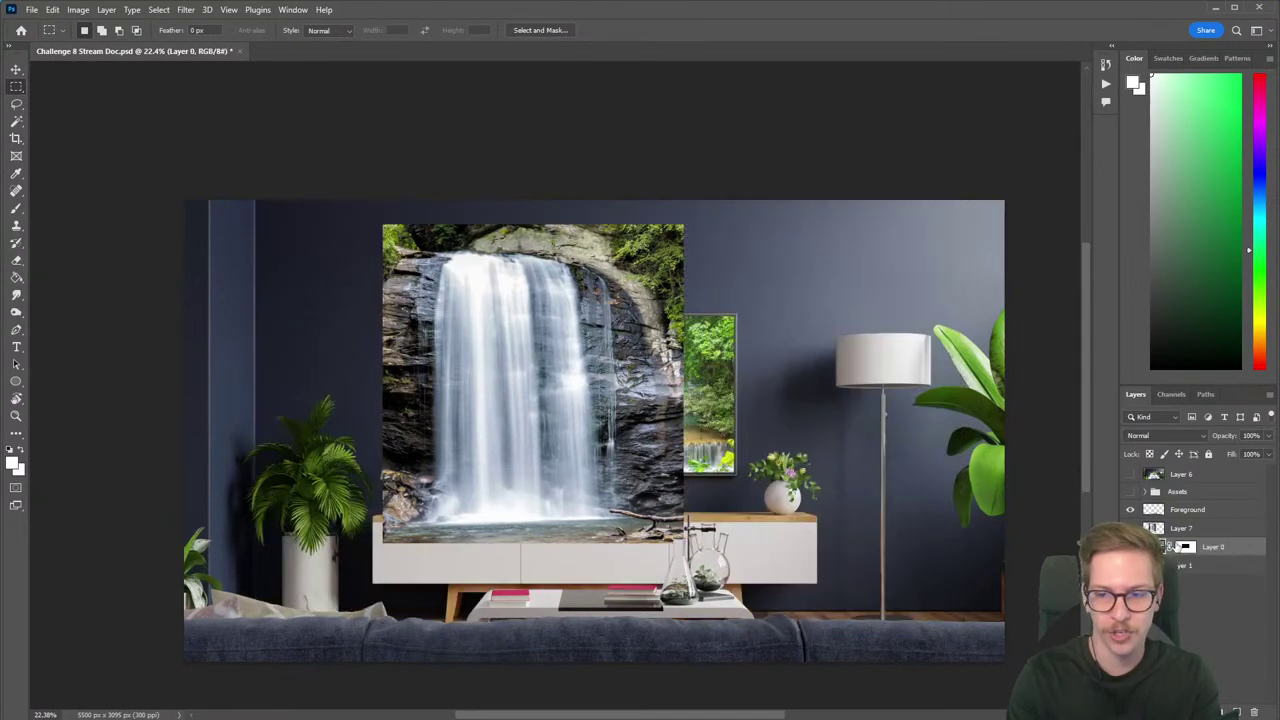
Move the cropped waterfall on Layer 7 slightly down and left over the TV and add a layer mask to it.
{"action": "left_click", "coordinate": [1168, 530]}
{"action": "key", "text": "v"}
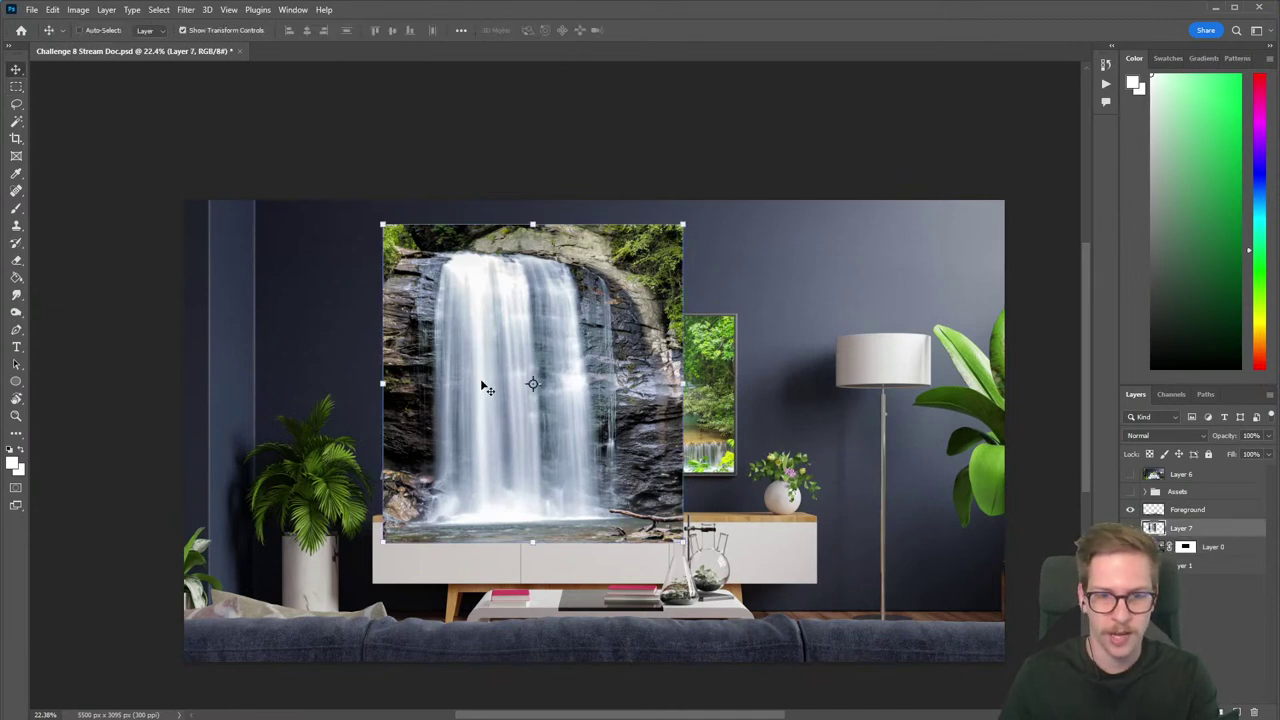
{"action": "left_click_drag", "start_coordinate": [600, 324], "coordinate": [571, 351]}
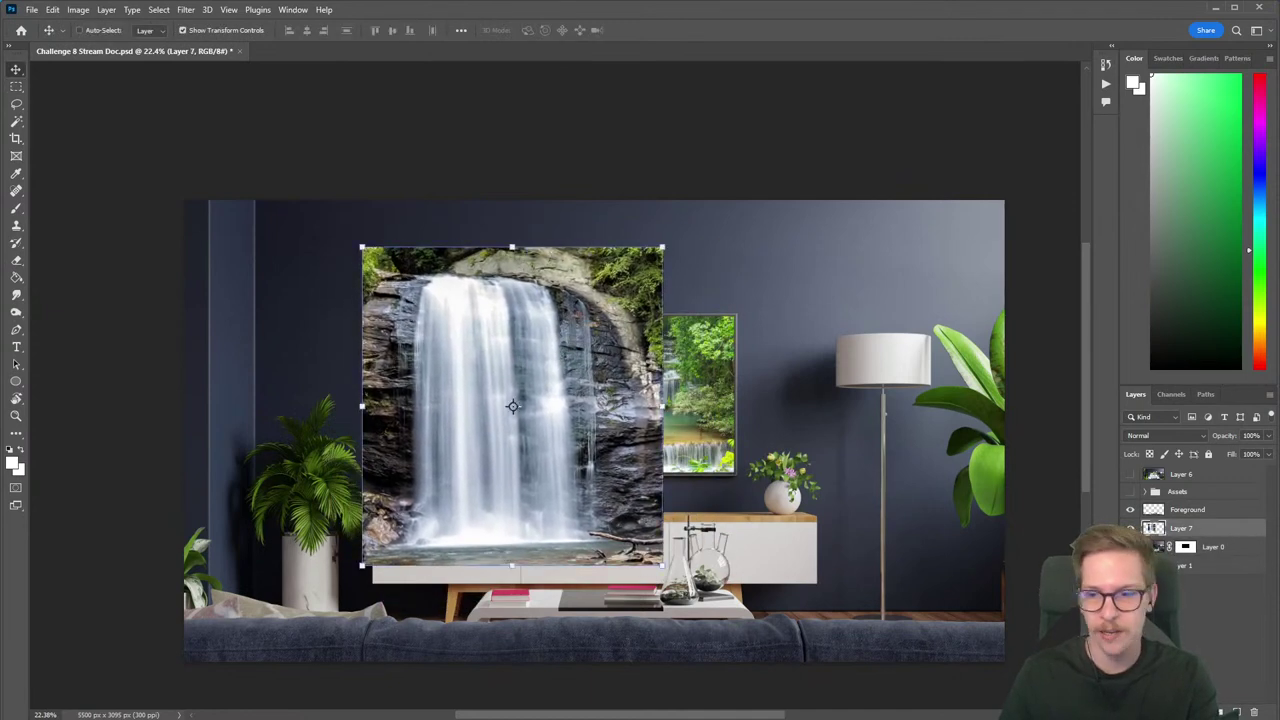
{"action": "left_click", "coordinate": [1186, 711]}
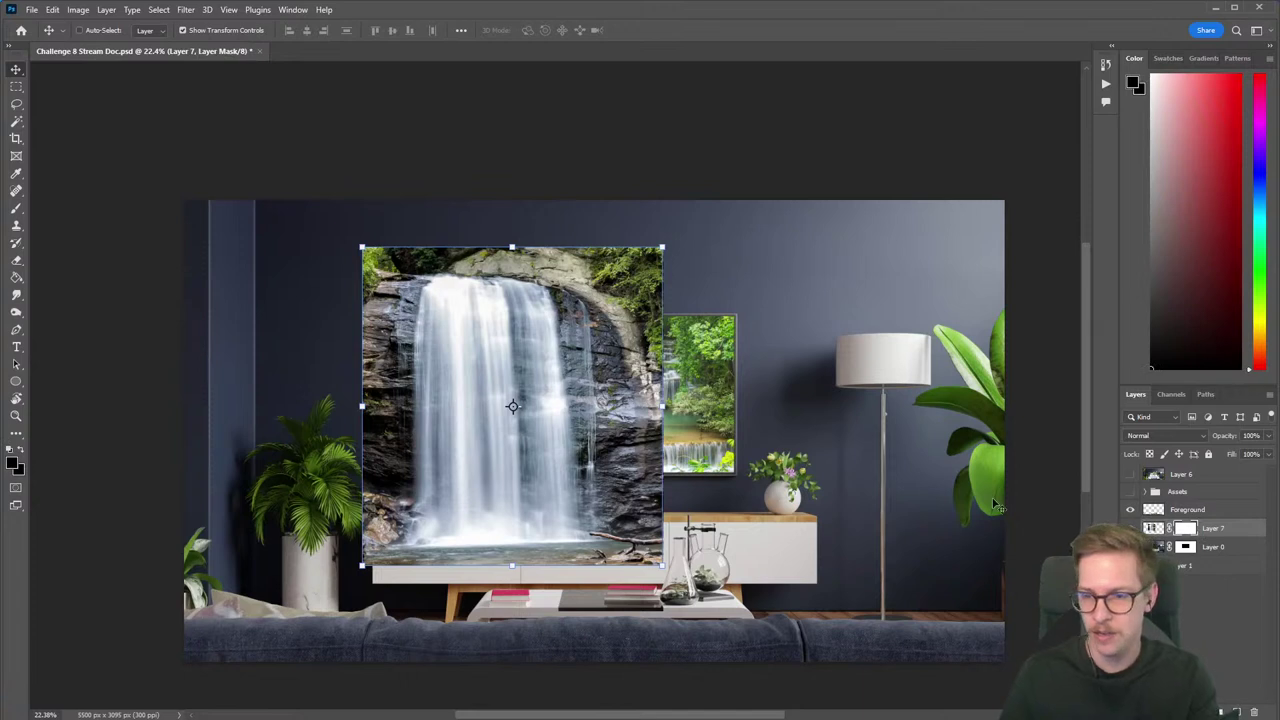
Paint black with a soft brush on Layer 7's mask to hide the rocks and foliage right of the waterfall.
{"action": "key", "text": "b"}
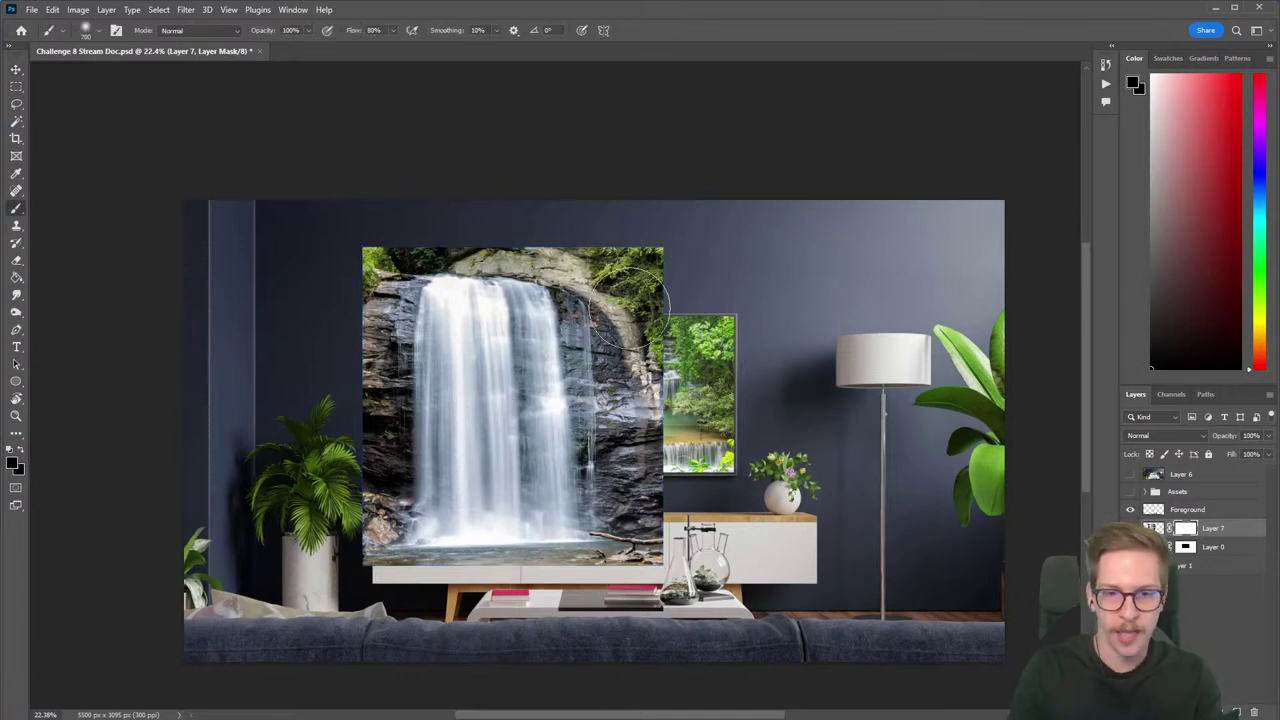
{"action": "mouse_move", "coordinate": [625, 300]}
{"action": "left_mouse_down"}
{"action": "mouse_move", "coordinate": [656, 351]}
{"action": "mouse_move", "coordinate": [678, 326]}
{"action": "mouse_move", "coordinate": [655, 352]}
{"action": "left_mouse_up"}
{"action": "left_click_drag", "start_coordinate": [610, 220], "coordinate": [661, 436]}
{"action": "left_click_drag", "start_coordinate": [611, 242], "coordinate": [674, 549]}
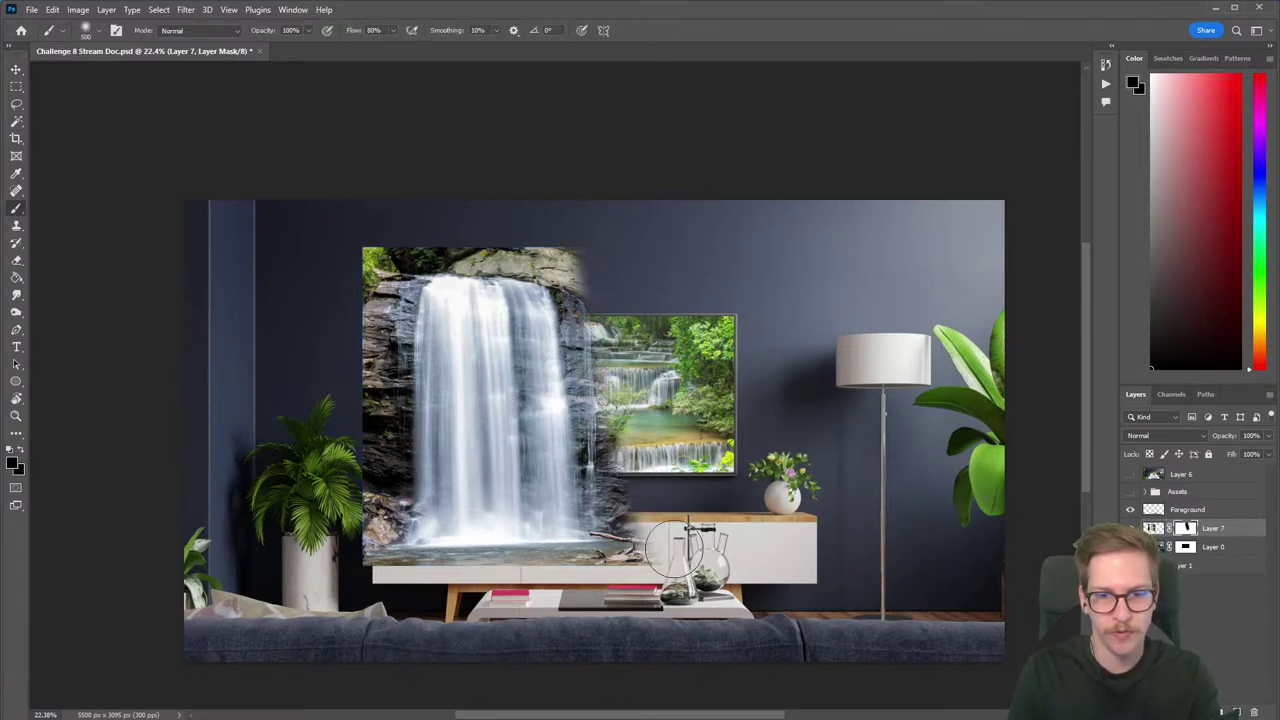
{"action": "mouse_move", "coordinate": [640, 325]}
{"action": "left_mouse_down"}
{"action": "mouse_move", "coordinate": [622, 355]}
{"action": "mouse_move", "coordinate": [645, 305]}
{"action": "mouse_move", "coordinate": [650, 425]}
{"action": "left_mouse_up"}
{"action": "key", "text": "ctrl+z"}
{"action": "left_click_drag", "start_coordinate": [1176, 285], "coordinate": [1043, 508]}
{"action": "mouse_move", "coordinate": [615, 460]}
{"action": "left_mouse_down"}
{"action": "mouse_move", "coordinate": [608, 271]}
{"action": "mouse_move", "coordinate": [553, 278]}
{"action": "left_mouse_up"}
Paint out the rocks and foliage left of the waterfall on Layer 7's mask.
{"action": "key", "text": "bracketright"}
{"action": "key", "text": "bracketright"}
{"action": "mouse_move", "coordinate": [377, 240]}
{"action": "left_mouse_down"}
{"action": "mouse_move", "coordinate": [357, 294]}
{"action": "mouse_move", "coordinate": [355, 410]}
{"action": "mouse_move", "coordinate": [376, 291]}
{"action": "mouse_move", "coordinate": [375, 429]}
{"action": "mouse_move", "coordinate": [386, 289]}
{"action": "mouse_move", "coordinate": [370, 407]}
{"action": "left_mouse_up"}
{"action": "key", "text": "bracketleft"}
{"action": "mouse_move", "coordinate": [394, 267]}
{"action": "left_mouse_down"}
{"action": "mouse_move", "coordinate": [381, 475]}
{"action": "mouse_move", "coordinate": [377, 385]}
{"action": "mouse_move", "coordinate": [373, 420]}
{"action": "left_mouse_up"}
{"action": "key", "text": "bracketleft"}
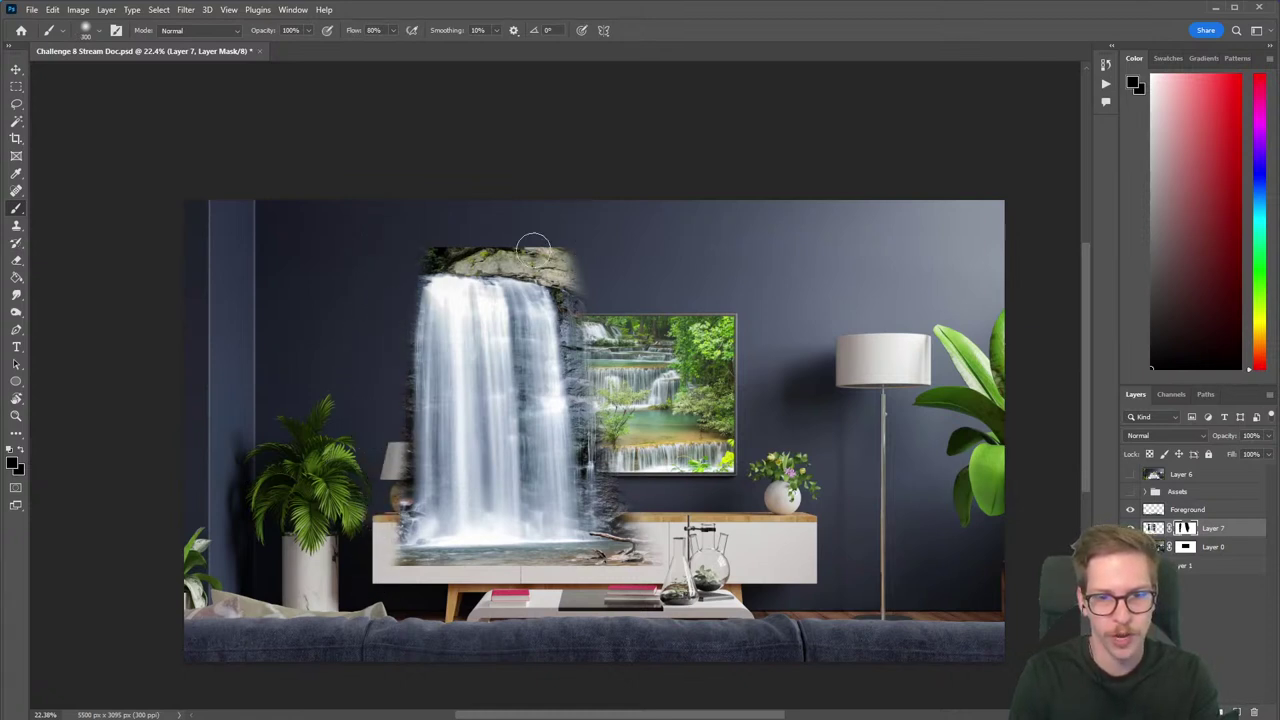
Trim the rocks above the waterfall, the pool below it and its left and right edges on Layer 7's mask.
{"action": "mouse_move", "coordinate": [484, 237]}
{"action": "left_mouse_down"}
{"action": "mouse_move", "coordinate": [572, 254]}
{"action": "mouse_move", "coordinate": [569, 320]}
{"action": "mouse_move", "coordinate": [559, 239]}
{"action": "mouse_move", "coordinate": [591, 385]}
{"action": "mouse_move", "coordinate": [562, 236]}
{"action": "mouse_move", "coordinate": [600, 472]}
{"action": "mouse_move", "coordinate": [593, 367]}
{"action": "mouse_move", "coordinate": [596, 460]}
{"action": "left_mouse_up"}
{"action": "mouse_move", "coordinate": [612, 527]}
{"action": "left_mouse_down"}
{"action": "mouse_move", "coordinate": [638, 576]}
{"action": "mouse_move", "coordinate": [581, 600]}
{"action": "mouse_move", "coordinate": [393, 594]}
{"action": "mouse_move", "coordinate": [458, 561]}
{"action": "mouse_move", "coordinate": [586, 583]}
{"action": "mouse_move", "coordinate": [364, 556]}
{"action": "mouse_move", "coordinate": [611, 555]}
{"action": "mouse_move", "coordinate": [511, 556]}
{"action": "left_mouse_up"}
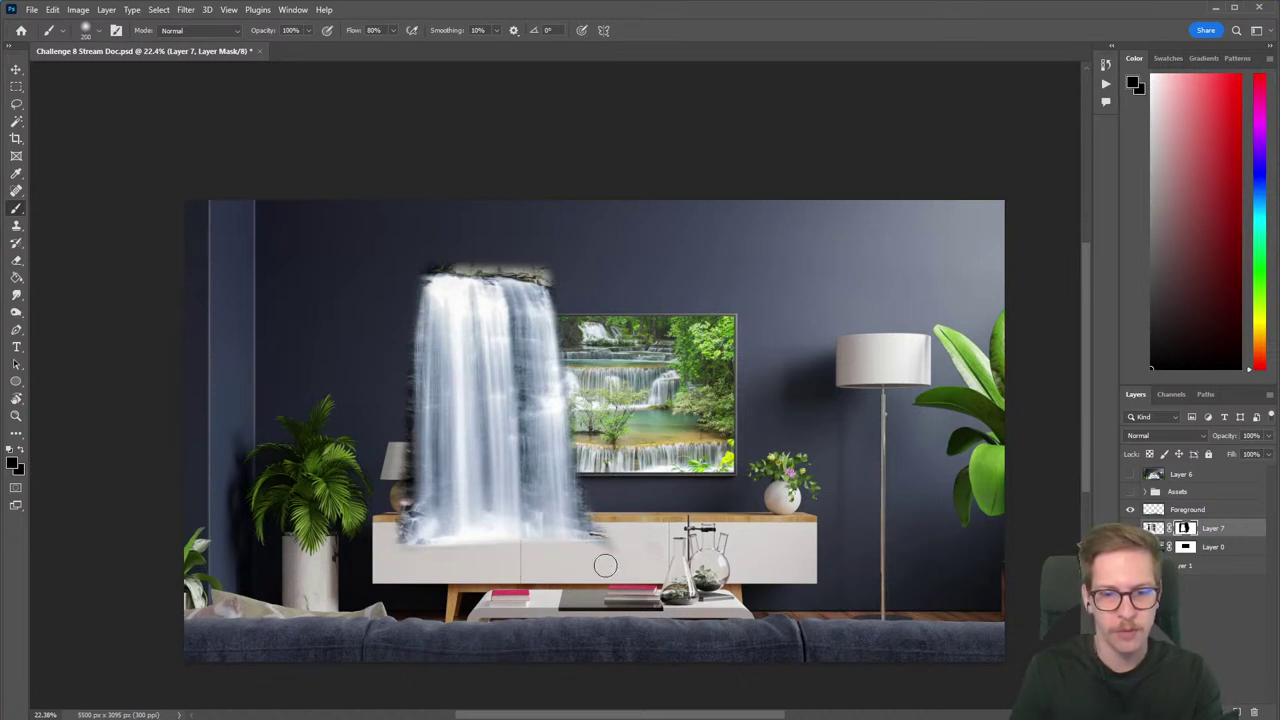
{"action": "key", "text": "]"}
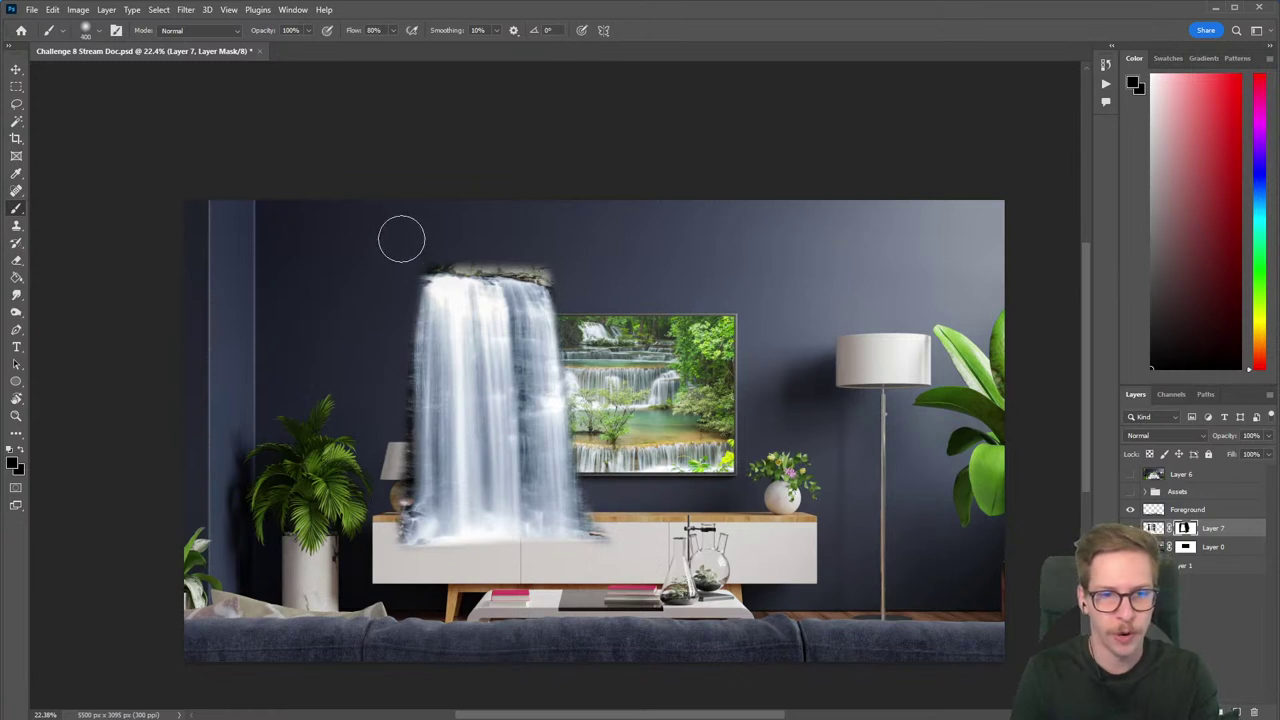
{"action": "mouse_move", "coordinate": [401, 239]}
{"action": "left_mouse_down"}
{"action": "mouse_move", "coordinate": [379, 462]}
{"action": "mouse_move", "coordinate": [373, 362]}
{"action": "mouse_move", "coordinate": [372, 500]}
{"action": "mouse_move", "coordinate": [393, 254]}
{"action": "left_mouse_up"}
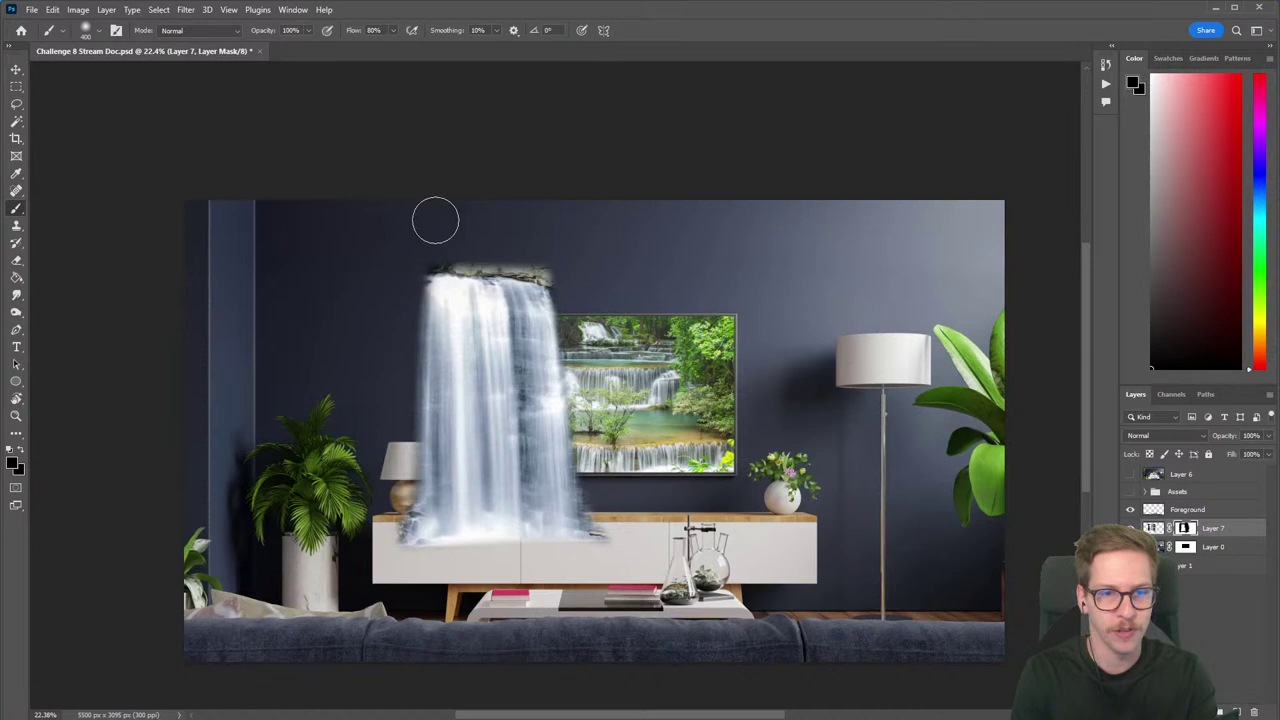
{"action": "left_click_drag", "start_coordinate": [577, 255], "coordinate": [618, 512]}
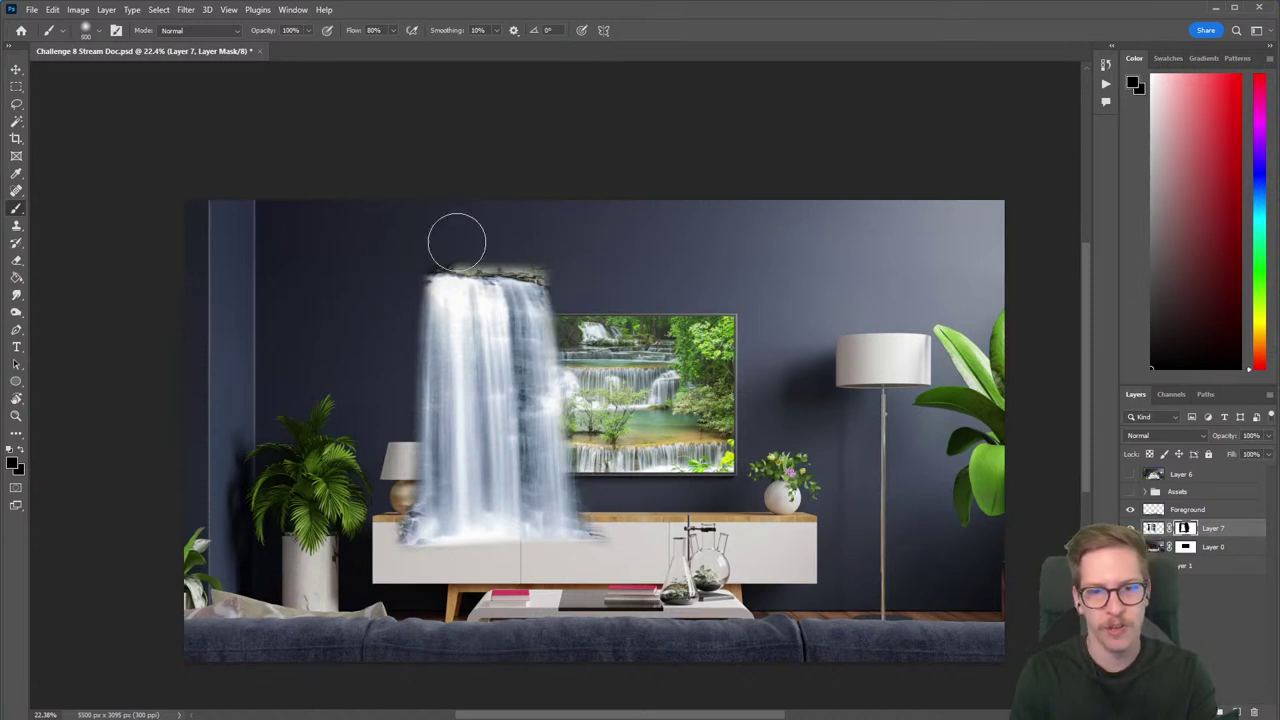
Paint out the remaining rocks along the waterfall's upper lip on Layer 7's mask with a smaller soft brush.
{"action": "key", "text": "bracketright"}
{"action": "key", "text": "bracketright"}
{"action": "left_click_drag", "start_coordinate": [387, 305], "coordinate": [380, 423]}
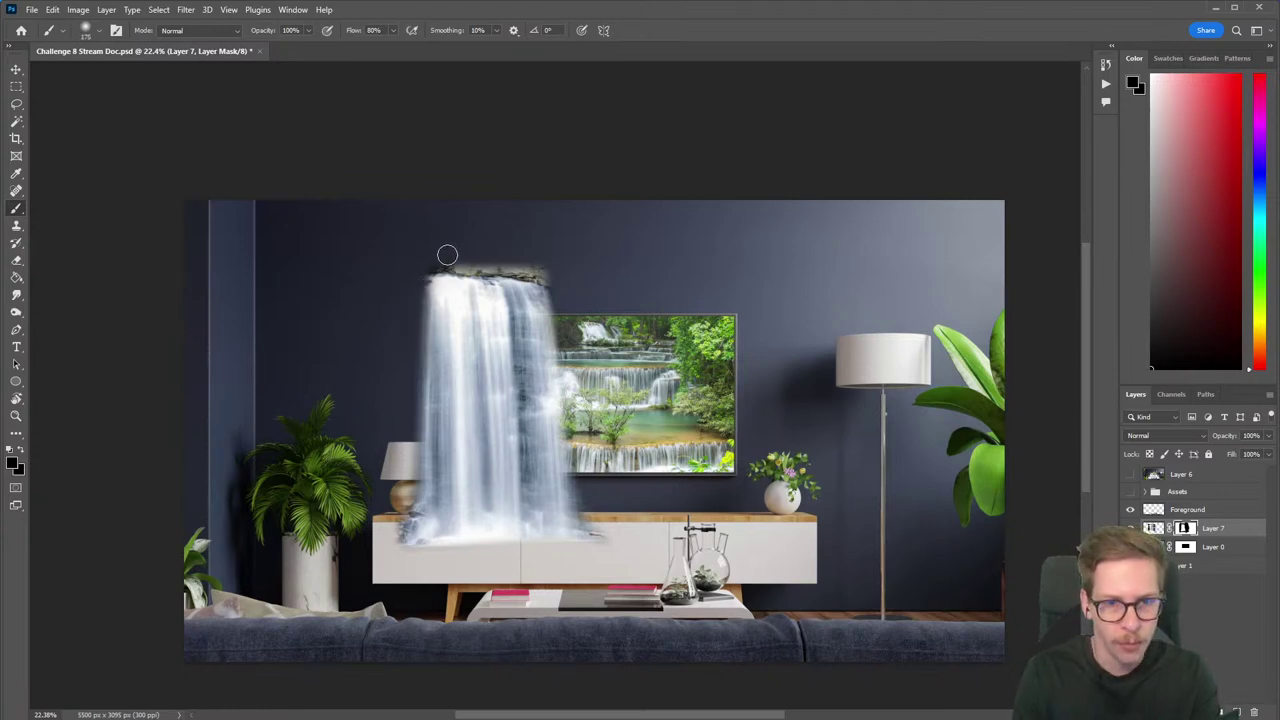
{"action": "scroll", "coordinate": [447, 256], "scroll_direction": "up", "scroll_amount": 3}
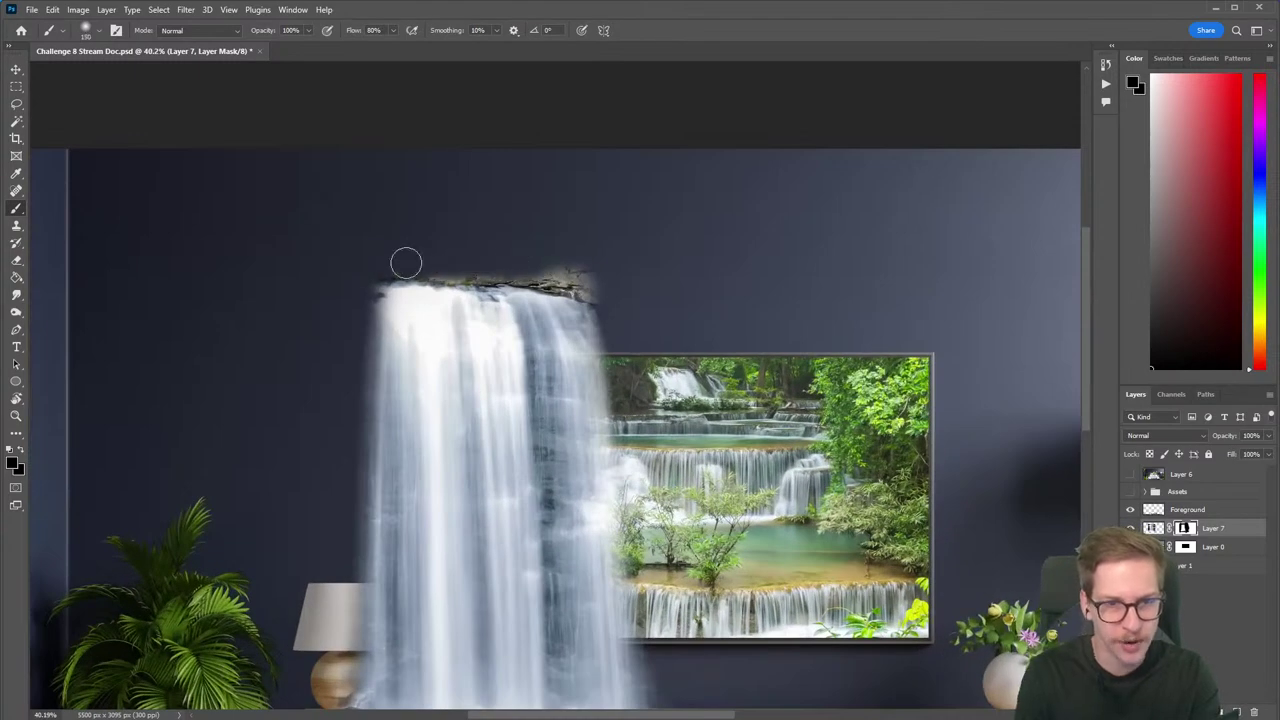
{"action": "mouse_move", "coordinate": [406, 263]}
{"action": "left_mouse_down"}
{"action": "mouse_move", "coordinate": [537, 267]}
{"action": "mouse_move", "coordinate": [389, 261]}
{"action": "mouse_move", "coordinate": [584, 263]}
{"action": "mouse_move", "coordinate": [496, 257]}
{"action": "mouse_move", "coordinate": [560, 268]}
{"action": "mouse_move", "coordinate": [561, 255]}
{"action": "mouse_move", "coordinate": [464, 263]}
{"action": "mouse_move", "coordinate": [621, 285]}
{"action": "mouse_move", "coordinate": [534, 263]}
{"action": "left_mouse_up"}
{"action": "mouse_move", "coordinate": [402, 261]}
{"action": "left_mouse_down"}
{"action": "mouse_move", "coordinate": [373, 271]}
{"action": "mouse_move", "coordinate": [521, 264]}
{"action": "mouse_move", "coordinate": [371, 274]}
{"action": "mouse_move", "coordinate": [578, 278]}
{"action": "left_mouse_up"}
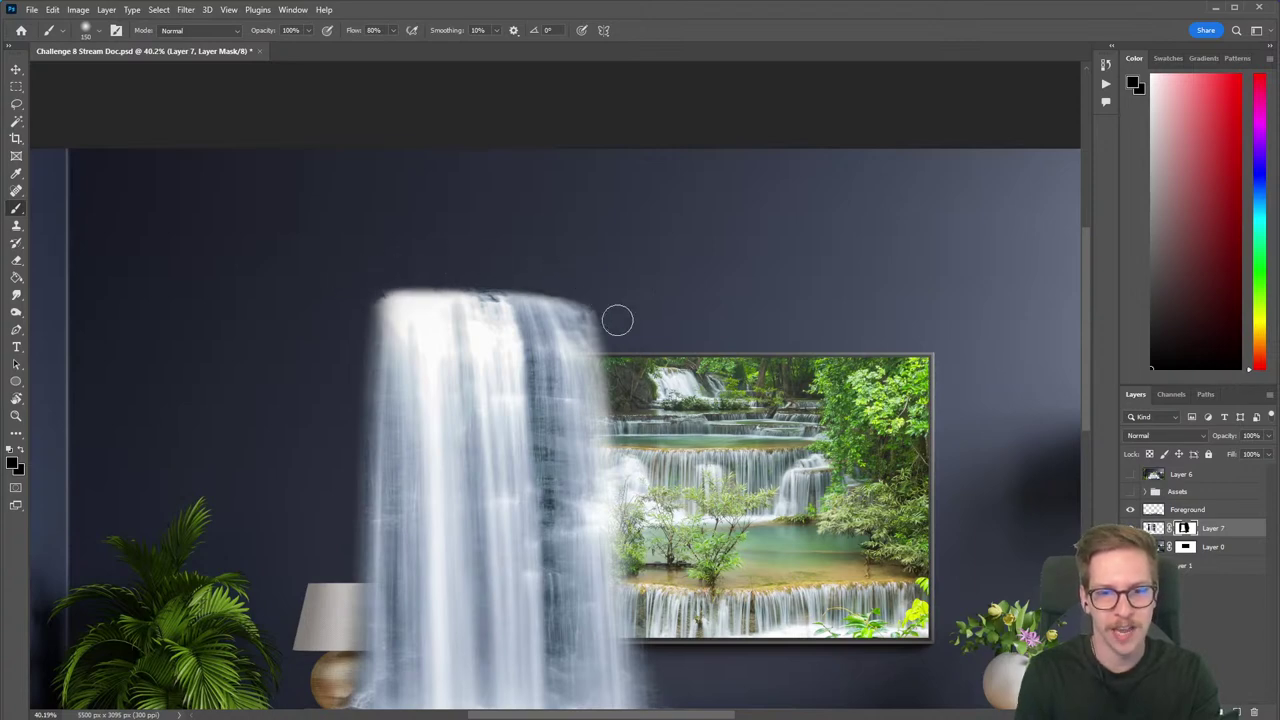
Soften the waterfall's edges and fade the leftover rocks at its base on Layer 7's mask with a larger brush.
{"action": "scroll", "coordinate": [656, 364], "scroll_direction": "down", "scroll_amount": 5}
{"action": "left_click_drag", "start_coordinate": [637, 362], "coordinate": [585, 314]}
{"action": "scroll", "coordinate": [598, 316], "scroll_direction": "up", "scroll_amount": 4}
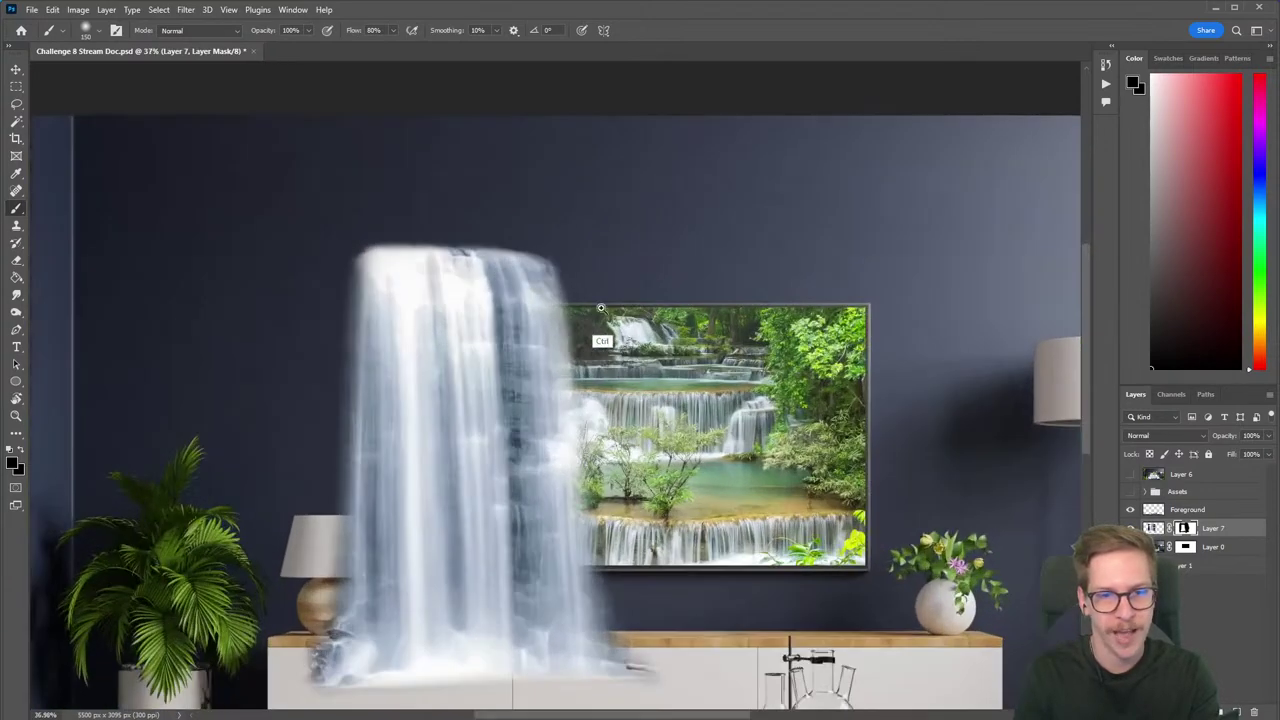
{"action": "scroll", "coordinate": [420, 224], "scroll_direction": "down", "scroll_amount": 4}
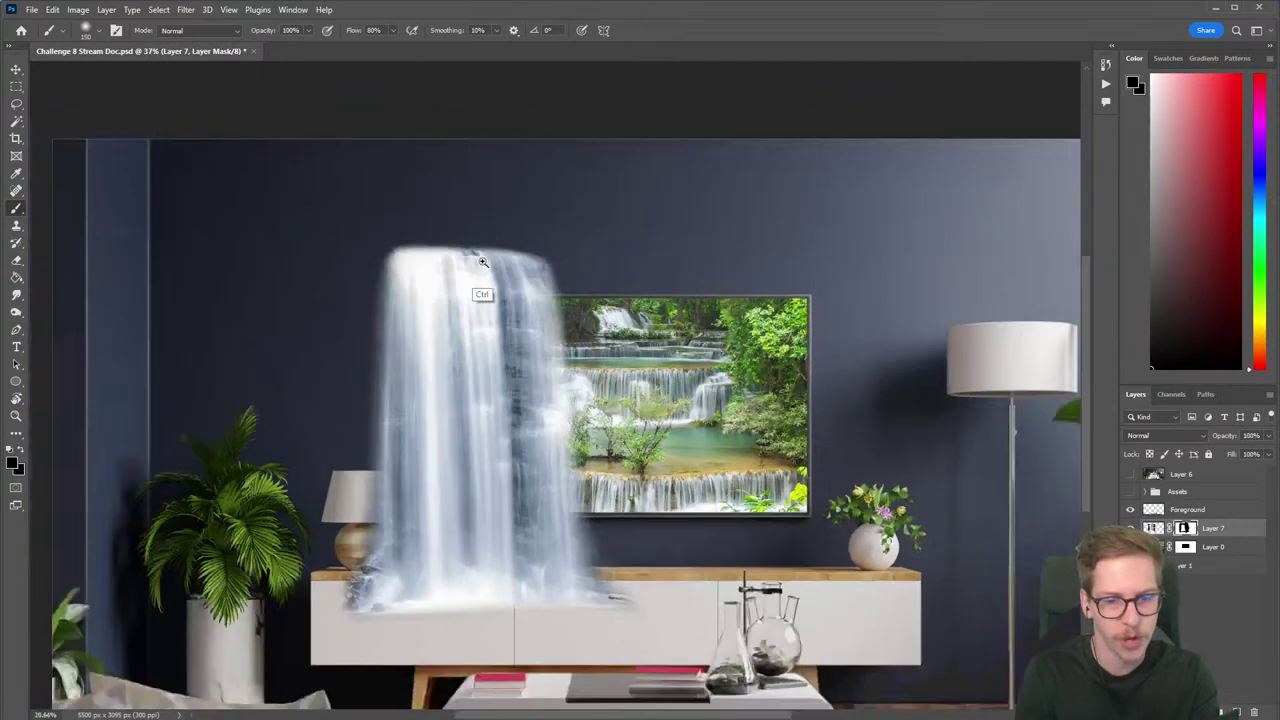
{"action": "scroll", "coordinate": [410, 470], "scroll_direction": "up", "scroll_amount": 3}
{"action": "mouse_move", "coordinate": [393, 438]}
{"action": "left_mouse_down"}
{"action": "mouse_move", "coordinate": [398, 486]}
{"action": "mouse_move", "coordinate": [384, 497]}
{"action": "left_mouse_up"}
{"action": "key", "text": "ctrl+z"}
{"action": "key", "text": "]"}
{"action": "key", "text": "]"}
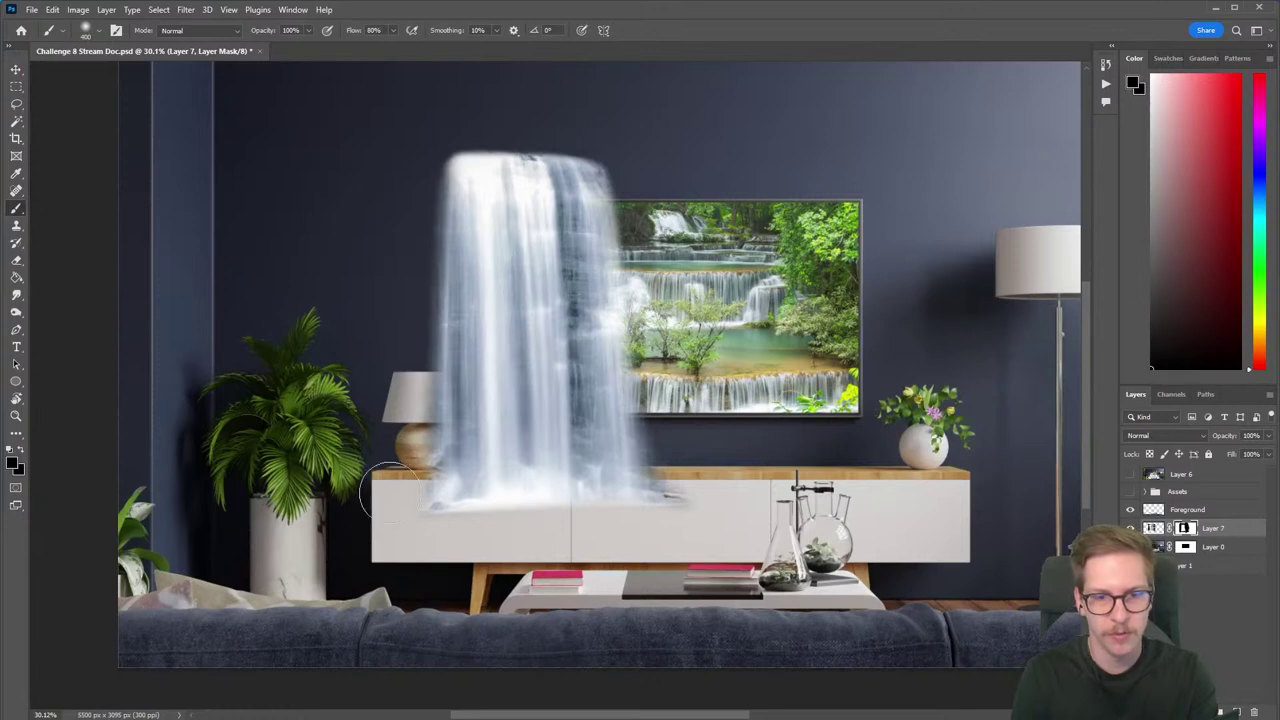
{"action": "scroll", "coordinate": [400, 480], "scroll_direction": "down", "scroll_amount": 3}
{"action": "scroll", "coordinate": [410, 480], "scroll_direction": "up", "scroll_amount": 2}
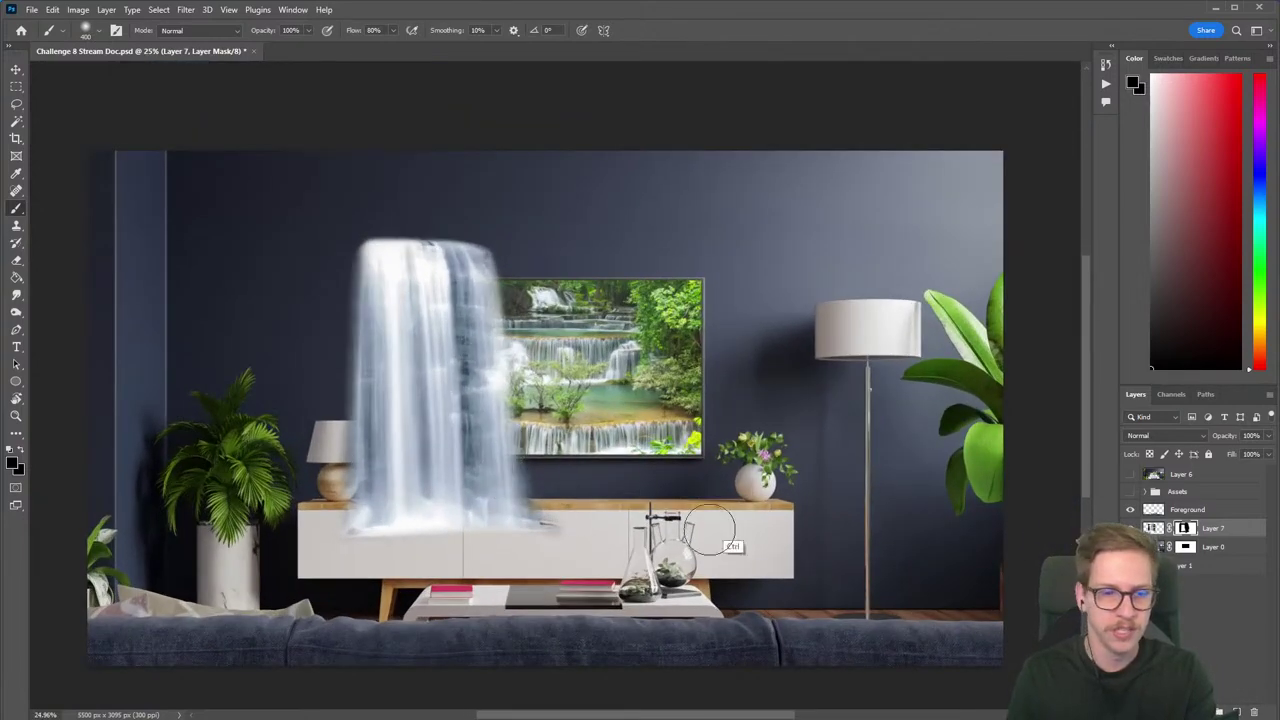
Convert the masked waterfall on Layer 7 to a smart object.
{"action": "key", "text": "v"}
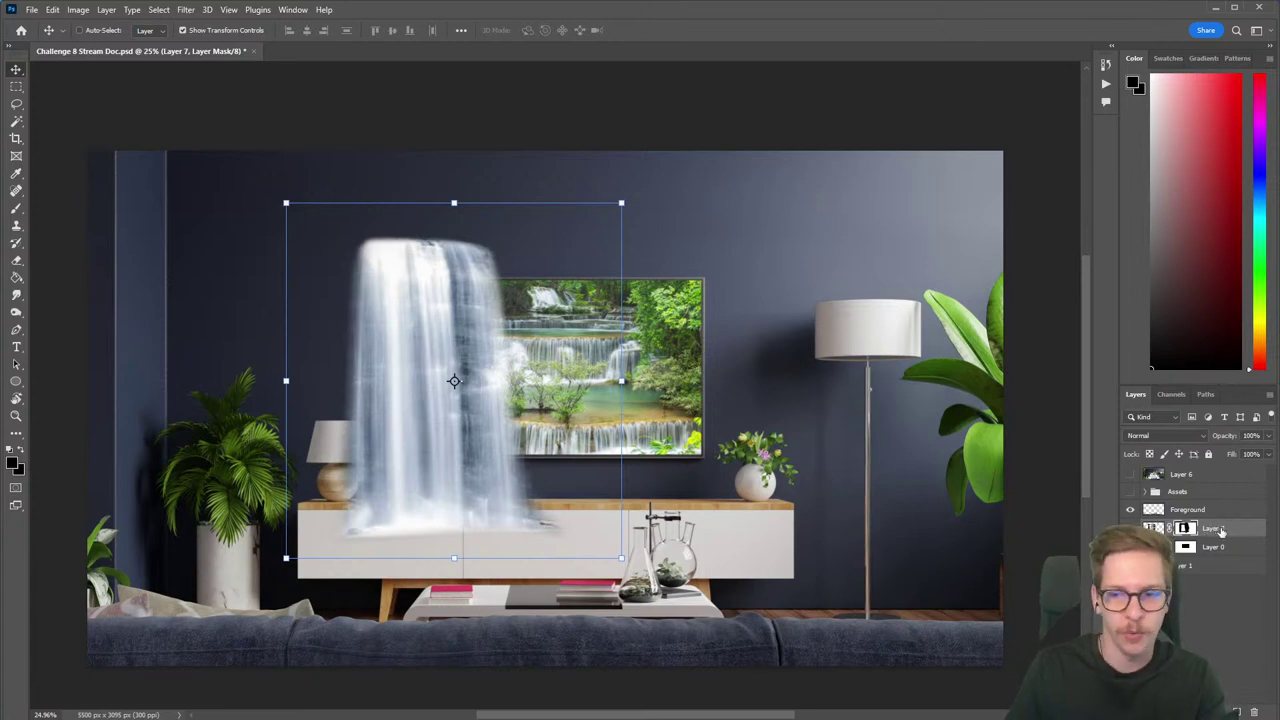
{"action": "right_click", "coordinate": [1230, 532]}
{"action": "left_click", "coordinate": [1140, 396]}
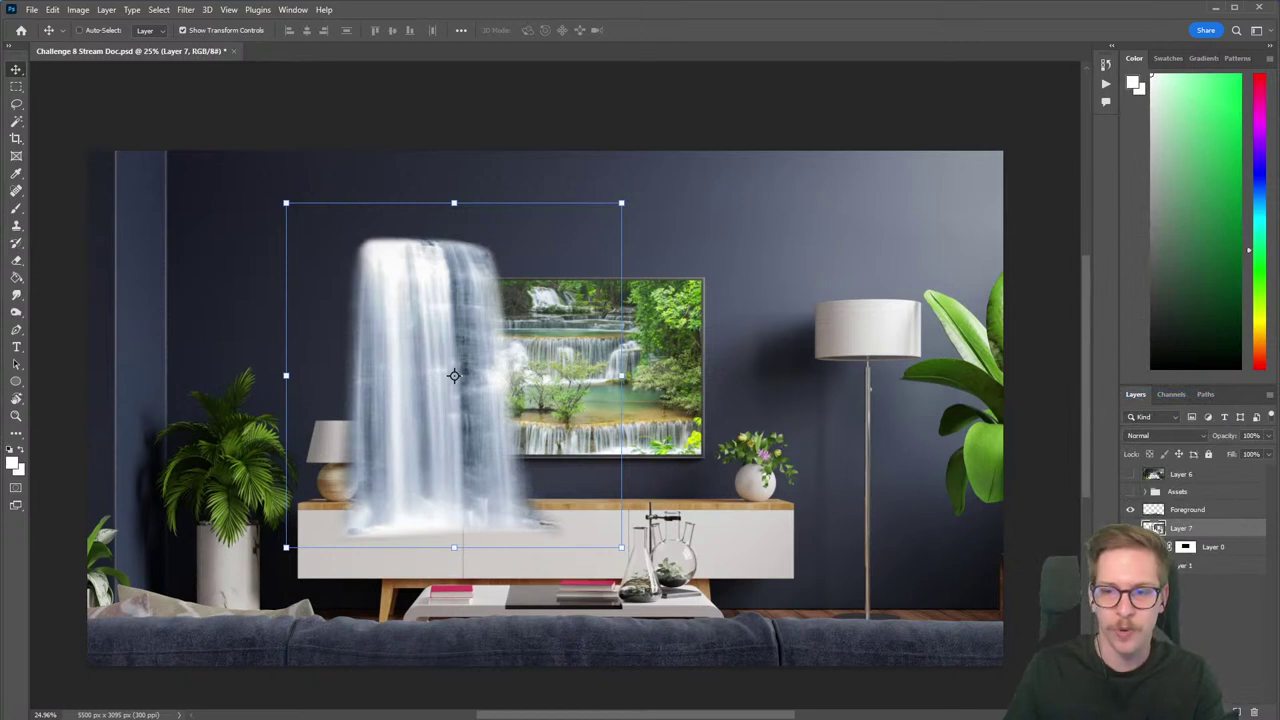
Scale the waterfall smart object down proportionally and position it over the right half of the TV.
{"action": "left_click_drag", "start_coordinate": [616, 203], "coordinate": [509, 269]}
{"action": "left_click_drag", "start_coordinate": [452, 348], "coordinate": [649, 391]}
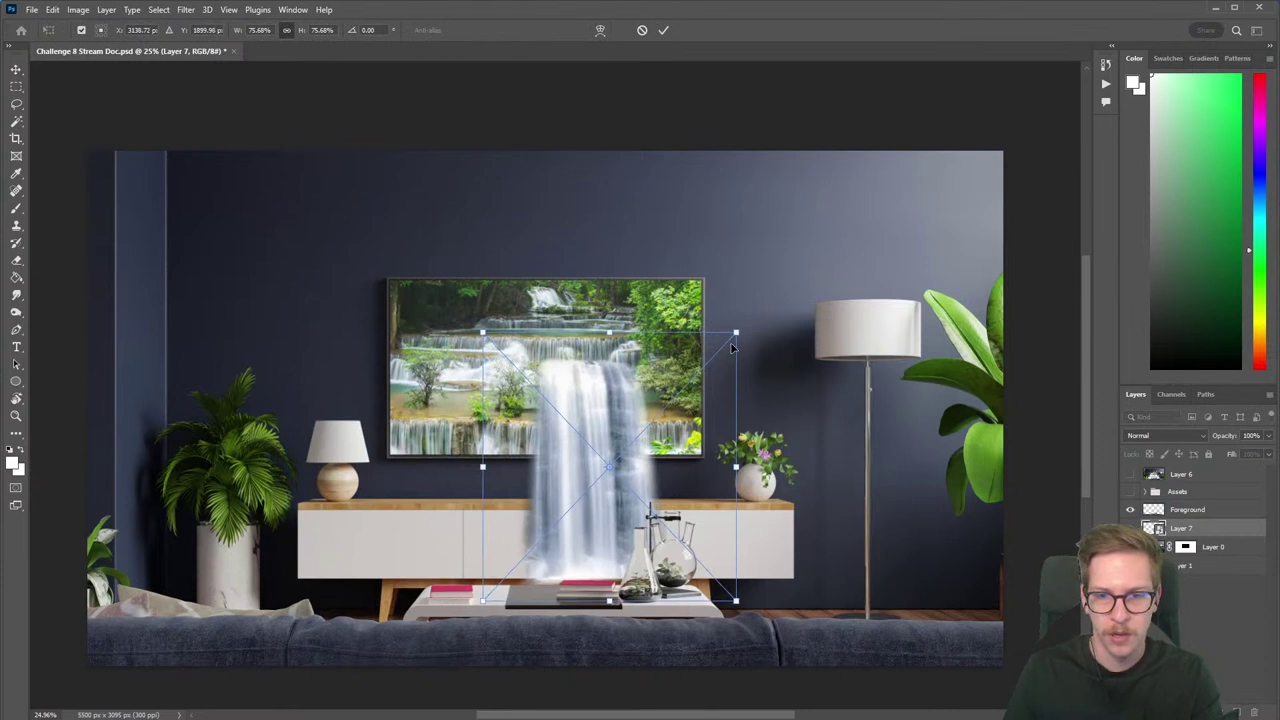
{"action": "left_click_drag", "start_coordinate": [731, 347], "coordinate": [771, 364]}
{"action": "left_click_drag", "start_coordinate": [720, 418], "coordinate": [691, 326]}
{"action": "key", "text": "Return"}
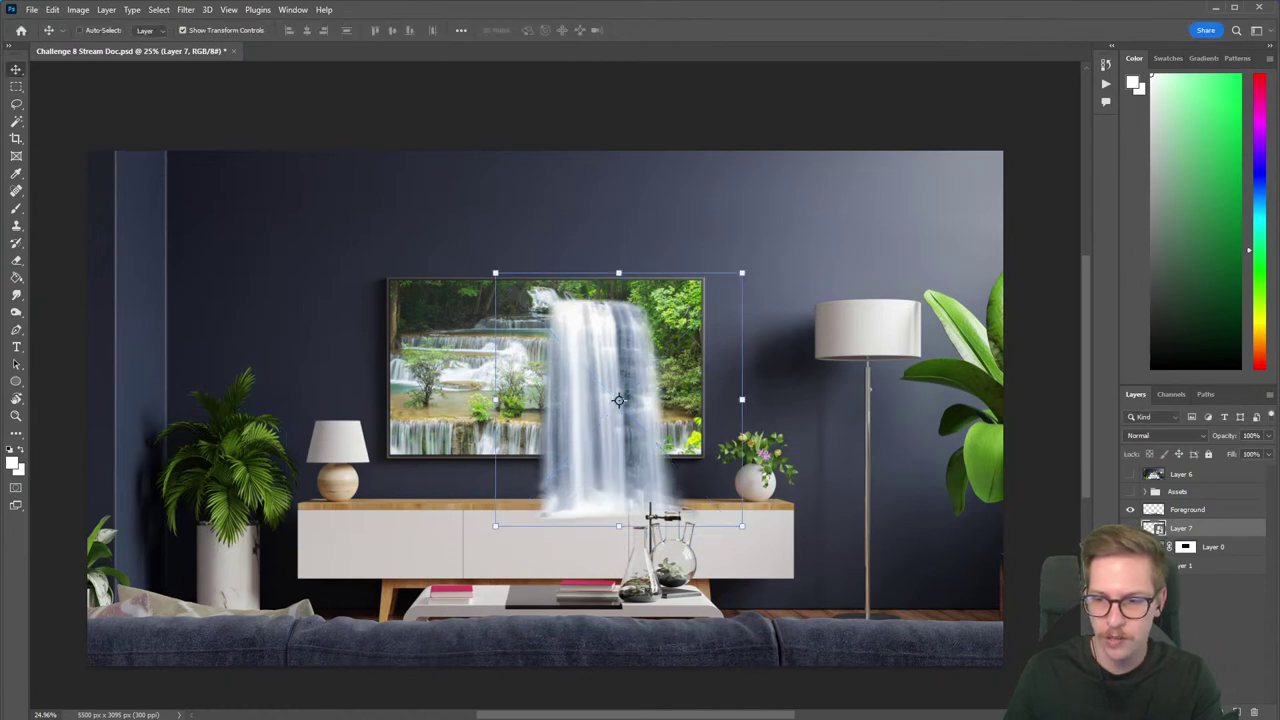
Add a new layer mask to the Layer 7 smart object and ready a smaller soft black brush.
{"action": "left_click", "coordinate": [1182, 711]}
{"action": "mouse_move", "coordinate": [714, 462]}
{"action": "left_mouse_down"}
{"action": "mouse_move", "coordinate": [750, 462]}
{"action": "mouse_move", "coordinate": [634, 459]}
{"action": "left_mouse_up"}
{"action": "key", "text": "b"}
{"action": "key", "text": "bracketleft"}
{"action": "key", "text": "bracketleft"}
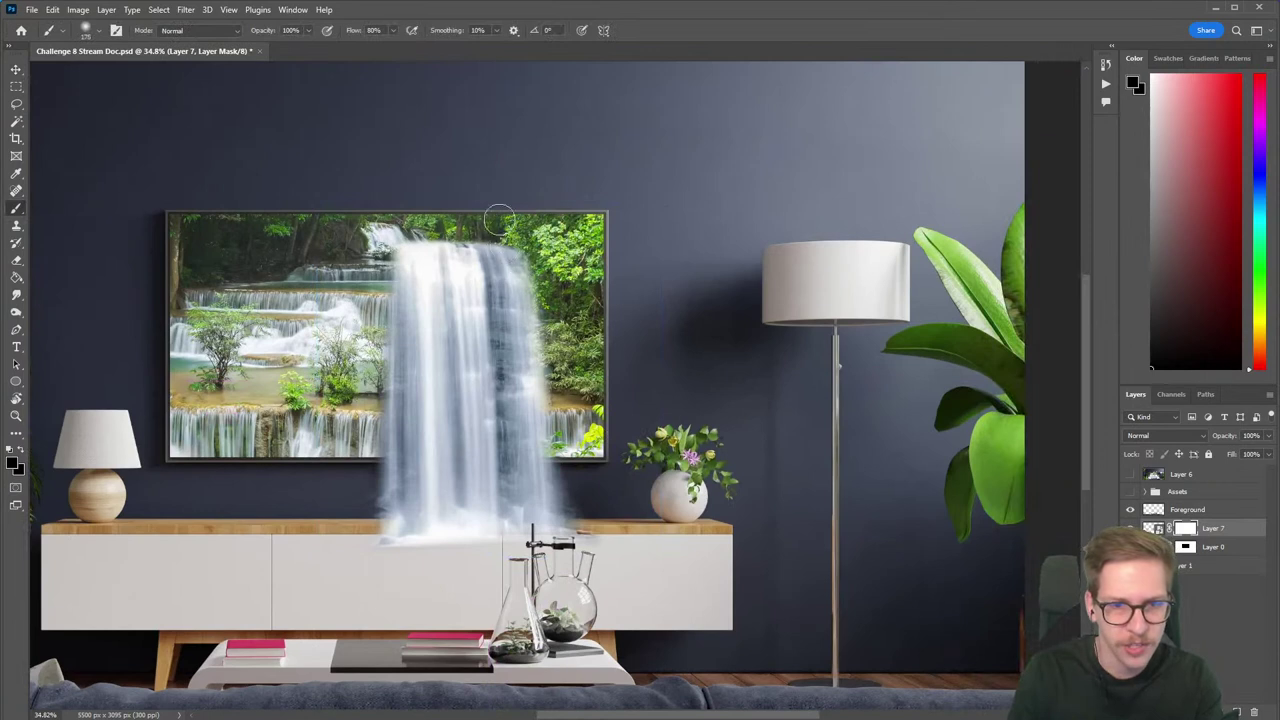
Paint out the right side of the waterfall on Layer 7's new mask and trim its left edge to leave a narrower fall.
{"action": "key", "text": "bracketright"}
{"action": "left_click_drag", "start_coordinate": [499, 222], "coordinate": [530, 380]}
{"action": "key", "text": "ctrl+z"}
{"action": "left_click_drag", "start_coordinate": [514, 275], "coordinate": [530, 380]}
{"action": "key", "text": "bracketright"}
{"action": "mouse_move", "coordinate": [525, 303]}
{"action": "left_mouse_down"}
{"action": "mouse_move", "coordinate": [509, 213]}
{"action": "mouse_move", "coordinate": [505, 325]}
{"action": "mouse_move", "coordinate": [509, 239]}
{"action": "mouse_move", "coordinate": [539, 418]}
{"action": "mouse_move", "coordinate": [535, 477]}
{"action": "mouse_move", "coordinate": [527, 409]}
{"action": "mouse_move", "coordinate": [536, 518]}
{"action": "mouse_move", "coordinate": [557, 494]}
{"action": "mouse_move", "coordinate": [529, 322]}
{"action": "mouse_move", "coordinate": [534, 480]}
{"action": "left_mouse_up"}
{"action": "key", "text": "ctrl+z"}
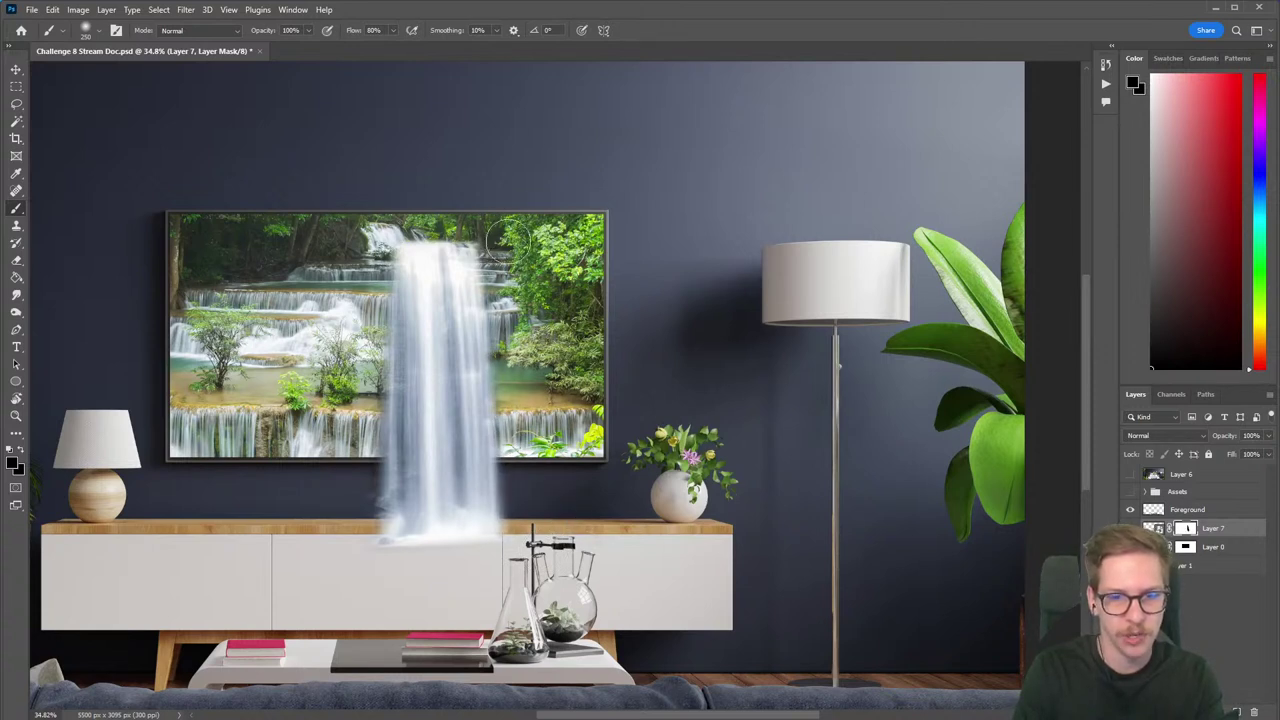
{"action": "left_click_drag", "start_coordinate": [509, 241], "coordinate": [525, 353]}
{"action": "left_click_drag", "start_coordinate": [498, 216], "coordinate": [539, 533]}
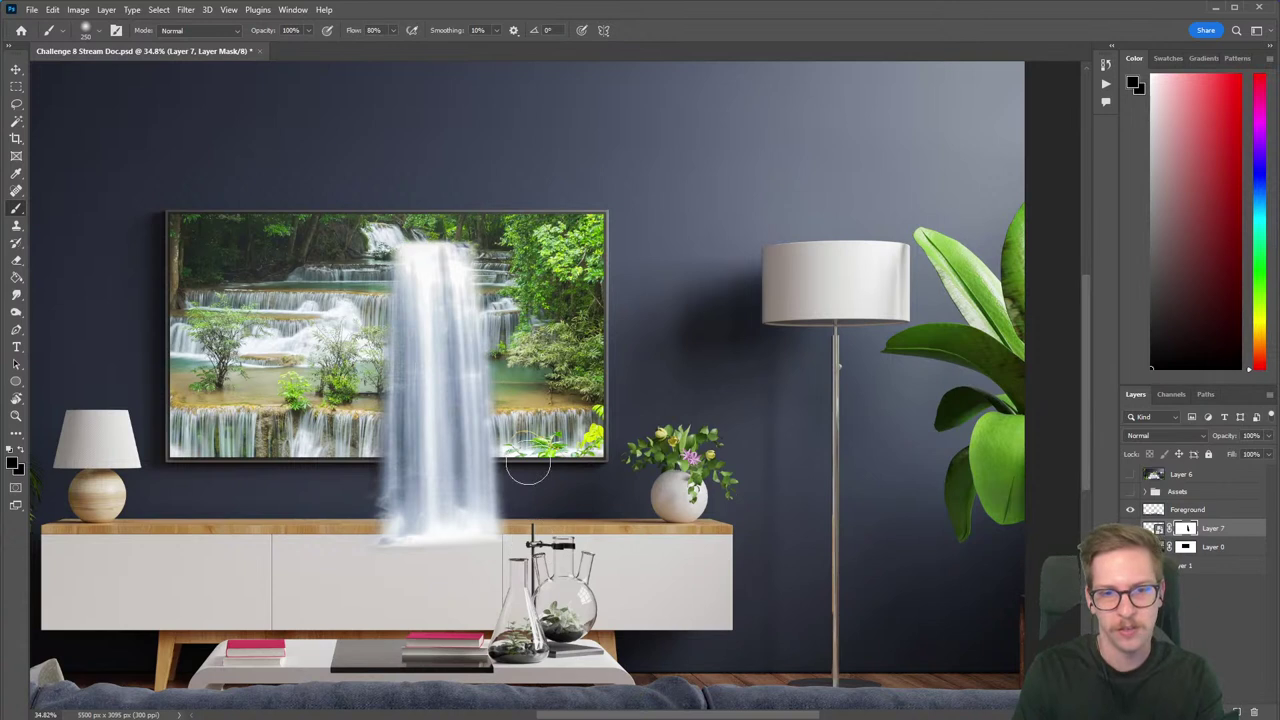
{"action": "key", "text": "["}
{"action": "left_click_drag", "start_coordinate": [367, 404], "coordinate": [349, 520]}
{"action": "key", "text": "ctrl+z"}
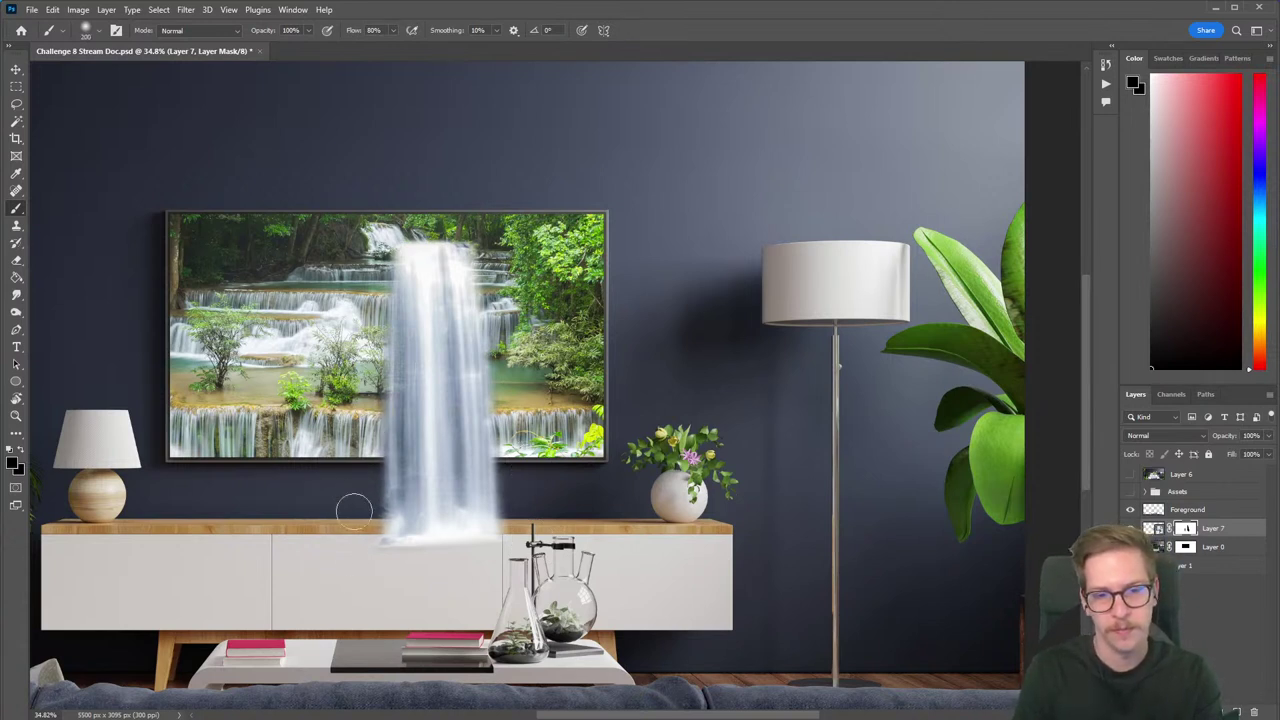
Move the narrowed waterfall to the right end of the TV's lowest cascade so it falls behind the glass flasks.
{"action": "key", "text": "v"}
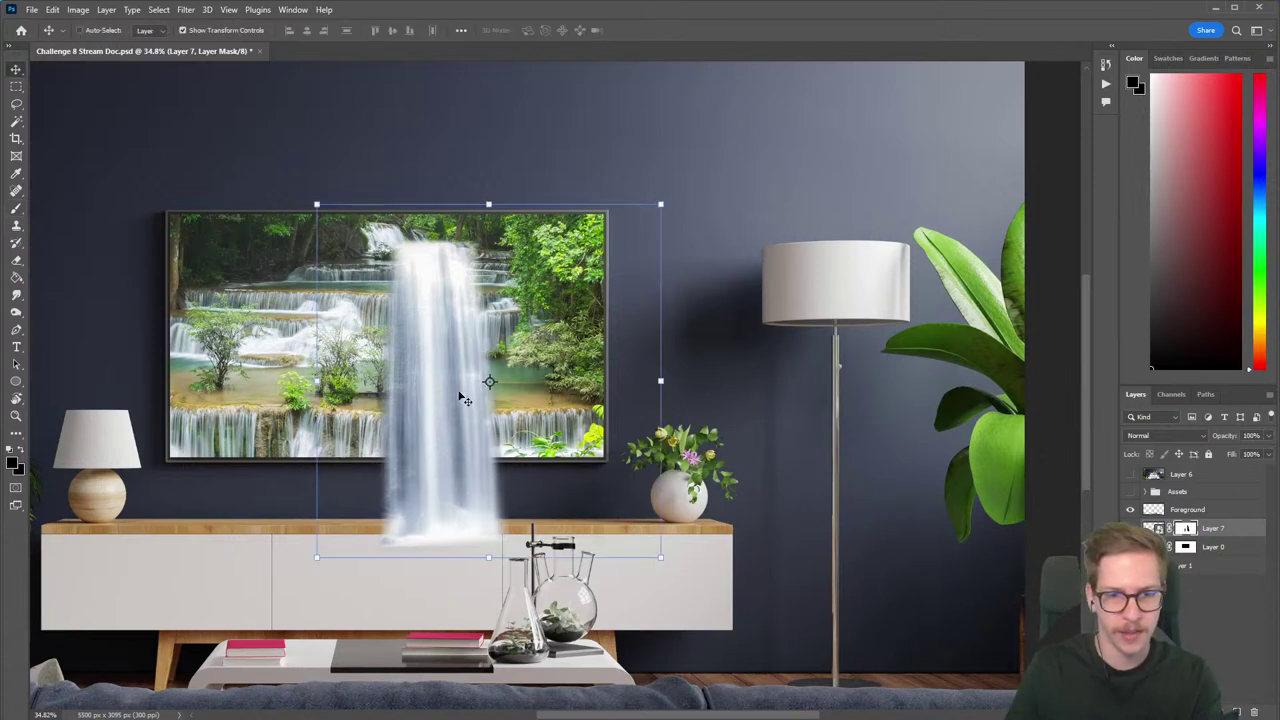
{"action": "mouse_move", "coordinate": [465, 375]}
{"action": "left_mouse_down"}
{"action": "mouse_move", "coordinate": [490, 440]}
{"action": "mouse_move", "coordinate": [598, 540]}
{"action": "mouse_move", "coordinate": [586, 536]}
{"action": "mouse_move", "coordinate": [595, 525]}
{"action": "mouse_move", "coordinate": [597, 547]}
{"action": "mouse_move", "coordinate": [621, 543]}
{"action": "left_mouse_up"}
{"action": "scroll", "coordinate": [585, 538], "scroll_direction": "down", "scroll_amount": 3}
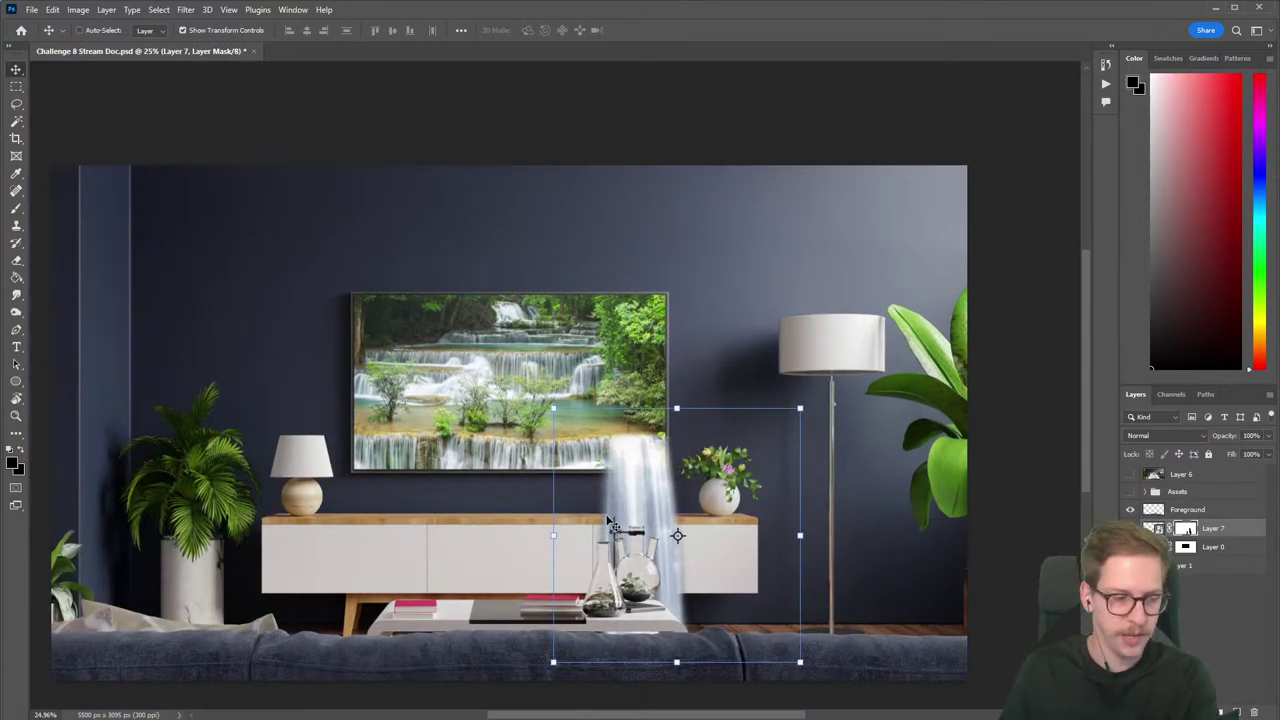
Duplicate Layer 7, flip the copy horizontally and place it at the left end of the TV's lowest cascade.
{"action": "key", "text": "ctrl+j"}
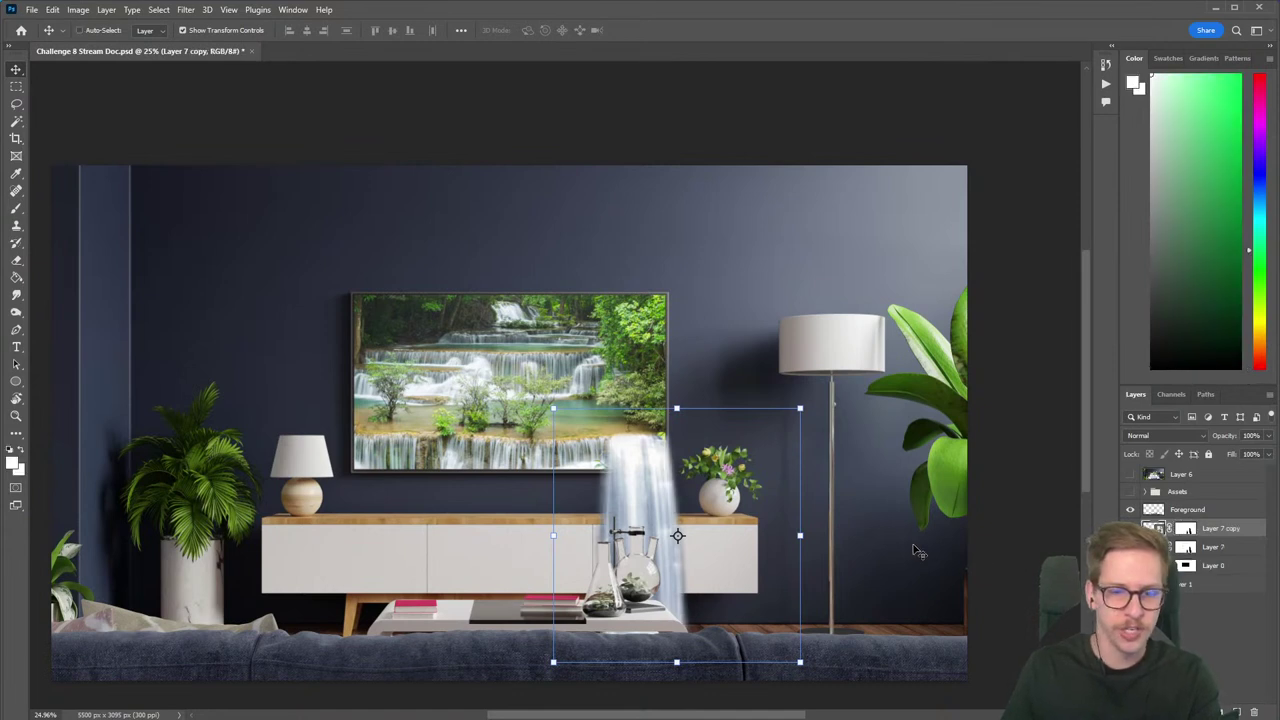
{"action": "left_click_drag", "start_coordinate": [671, 433], "coordinate": [419, 433]}
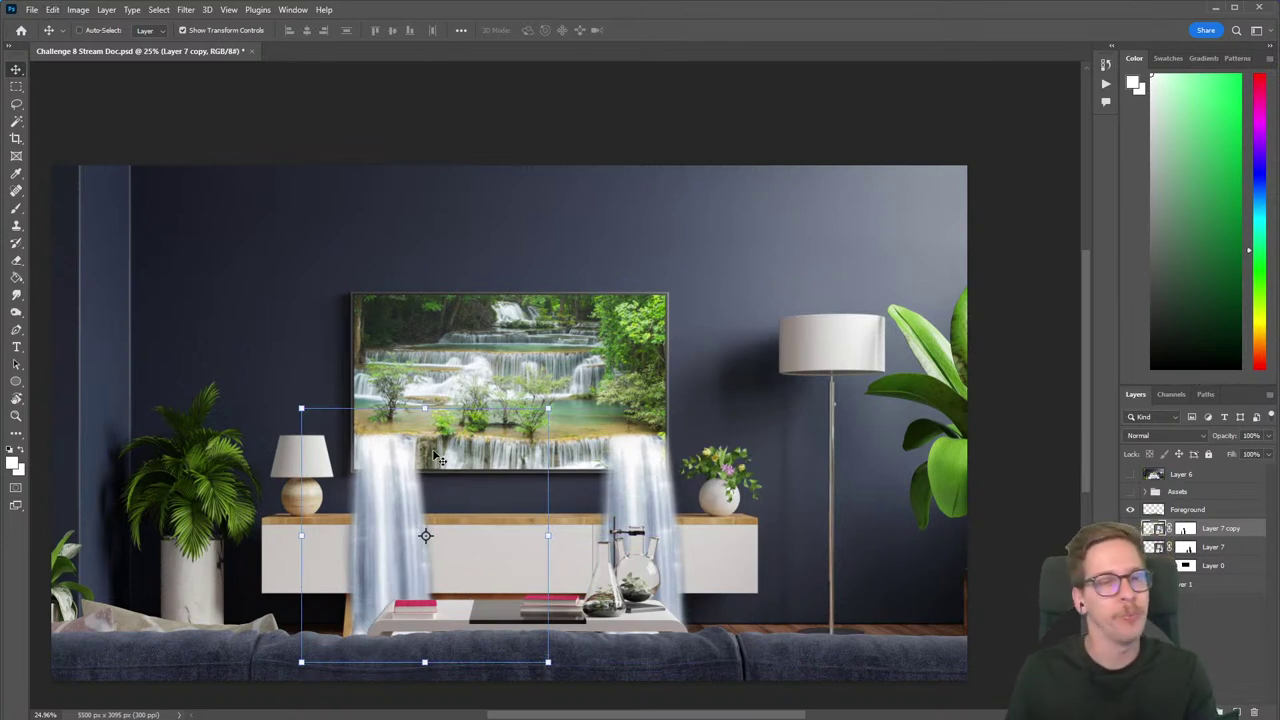
{"action": "left_click", "coordinate": [53, 11]}
{"action": "mouse_move", "coordinate": [130, 316]}
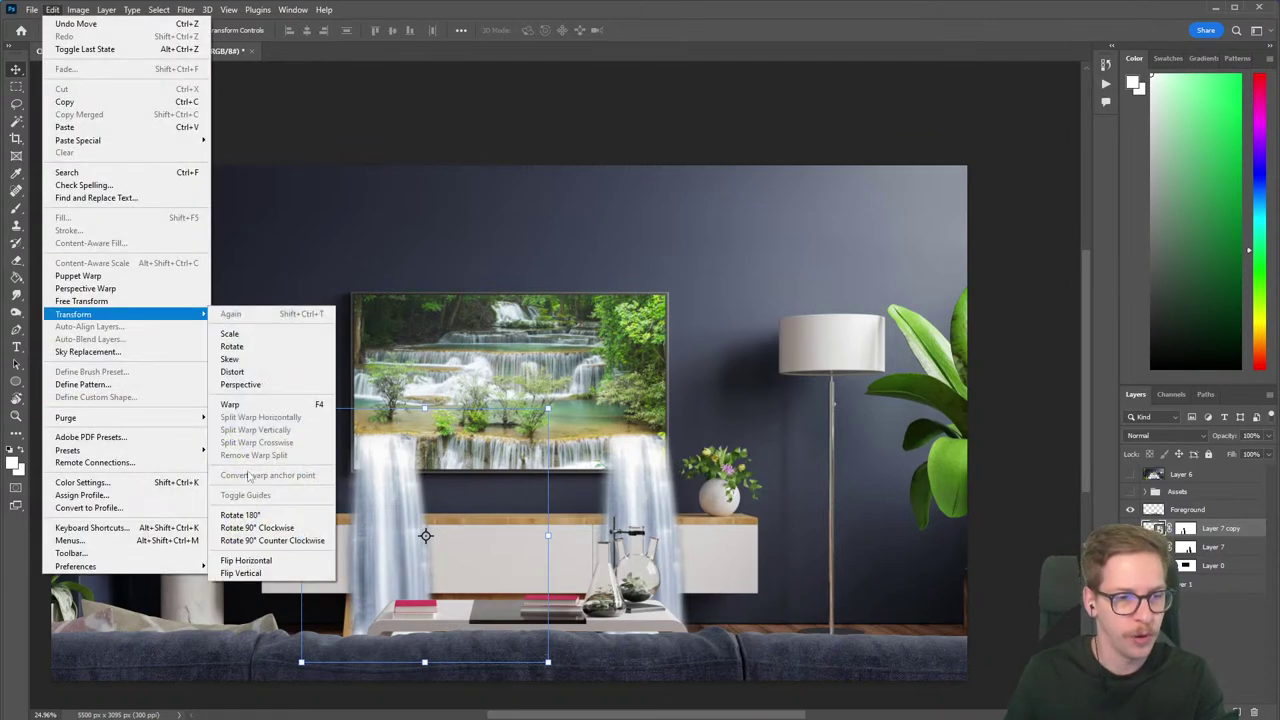
{"action": "left_click", "coordinate": [245, 560]}
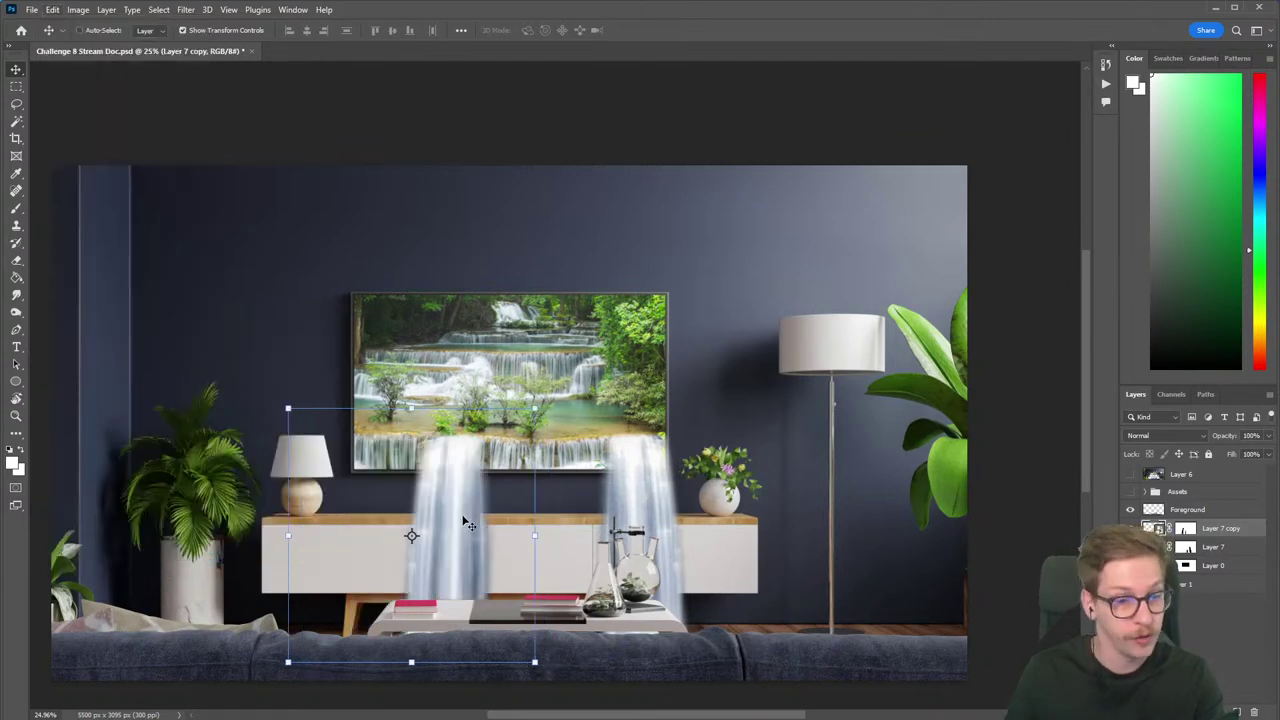
{"action": "left_click_drag", "start_coordinate": [463, 517], "coordinate": [395, 510]}
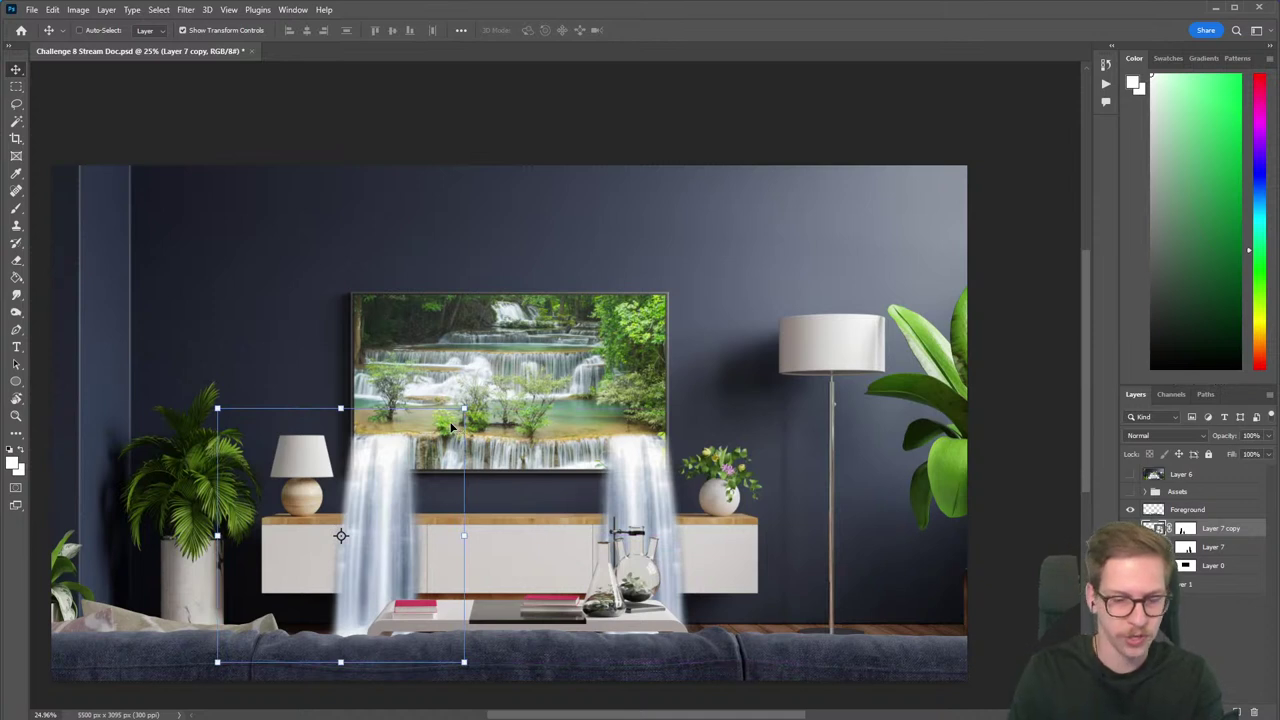
Duplicate the left and right waterfalls and offset each copy inward along the cascade.
{"action": "key", "text": "ctrl"}
{"action": "left_click_drag", "start_coordinate": [405, 488], "coordinate": [438, 498]}
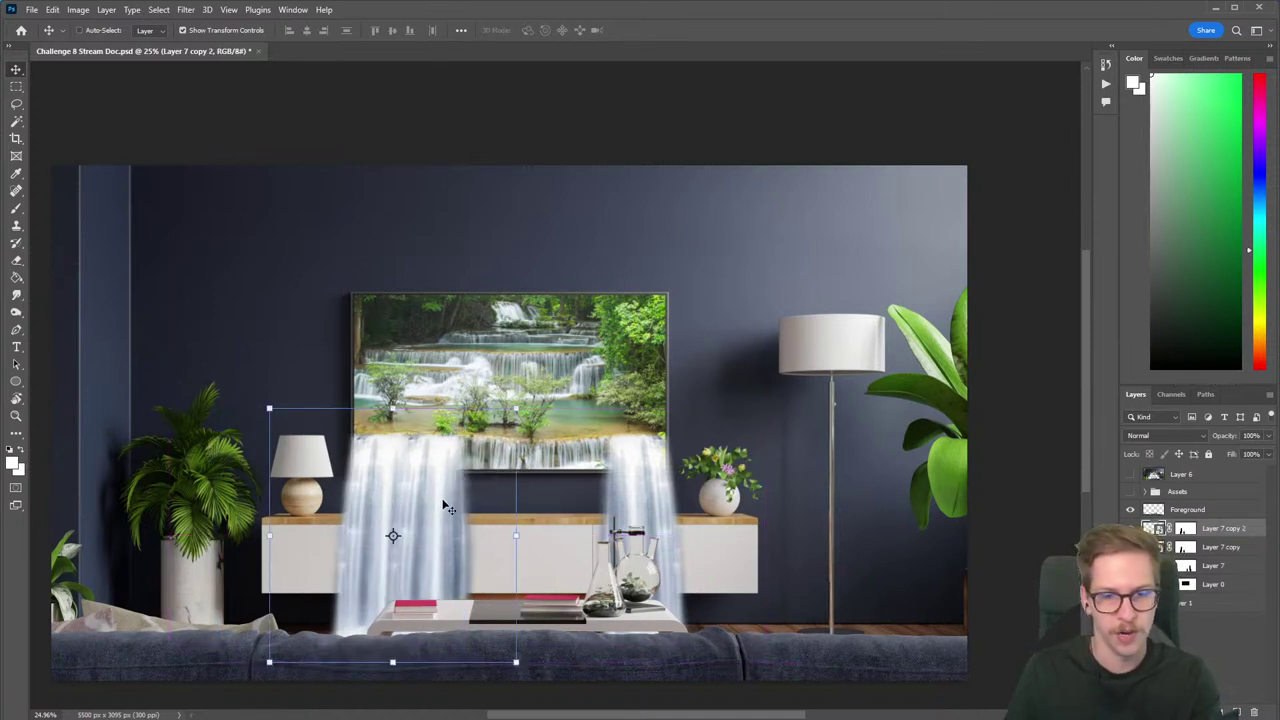
{"action": "left_click", "coordinate": [1212, 567]}
{"action": "key", "text": "ctrl+j"}
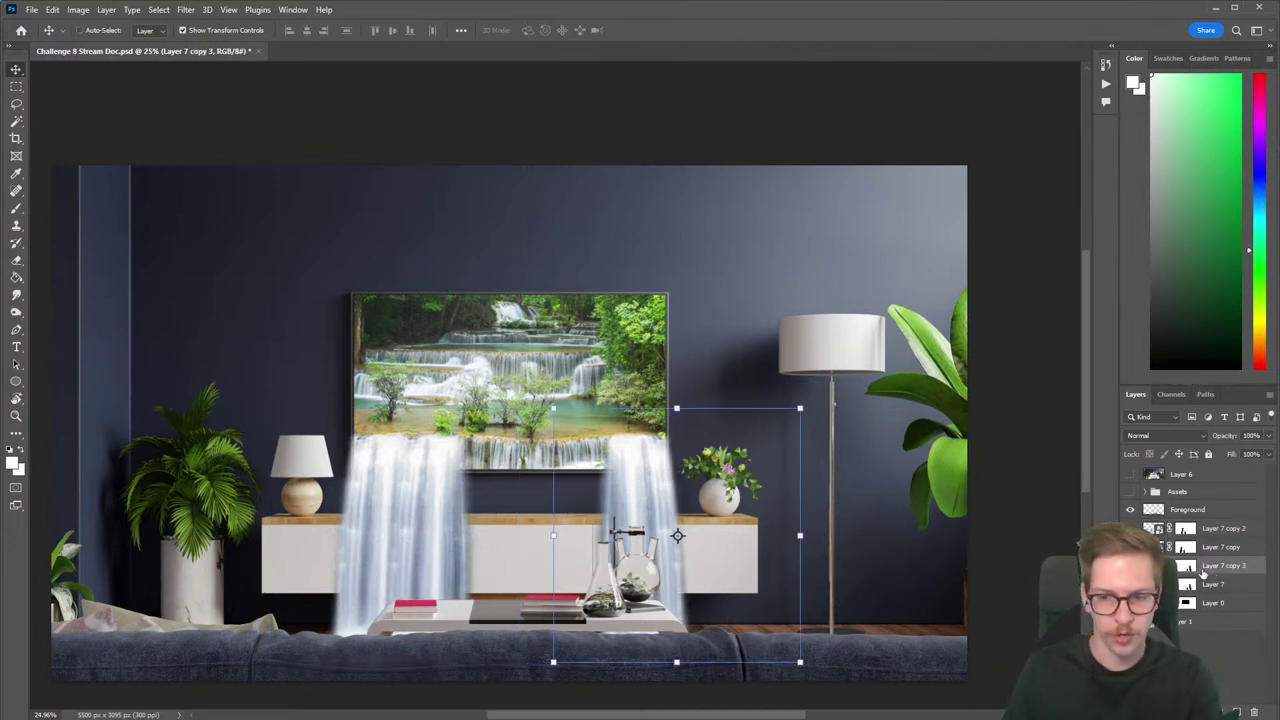
{"action": "left_click_drag", "start_coordinate": [624, 520], "coordinate": [629, 488]}
{"action": "left_click_drag", "start_coordinate": [634, 486], "coordinate": [641, 488]}
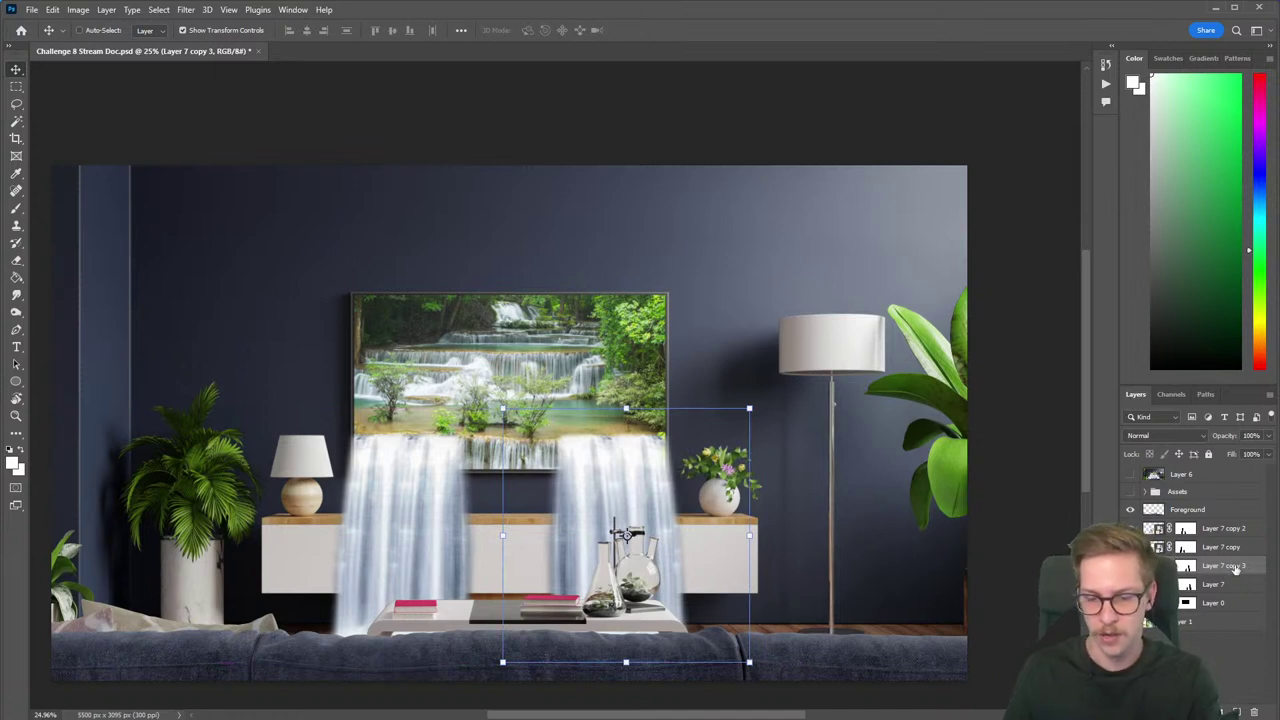
Duplicate Layer 7 copy 3 and stretch the new waterfall horizontally to fill the gap in the middle of the cascade.
{"action": "key", "text": "ctrl+j"}
{"action": "left_click_drag", "start_coordinate": [620, 525], "coordinate": [538, 513]}
{"action": "left_click_drag", "start_coordinate": [666, 537], "coordinate": [746, 535]}
{"action": "left_click_drag", "start_coordinate": [600, 534], "coordinate": [568, 535]}
{"action": "left_click_drag", "start_coordinate": [721, 535], "coordinate": [767, 535]}
{"action": "left_click_drag", "start_coordinate": [670, 528], "coordinate": [654, 530]}
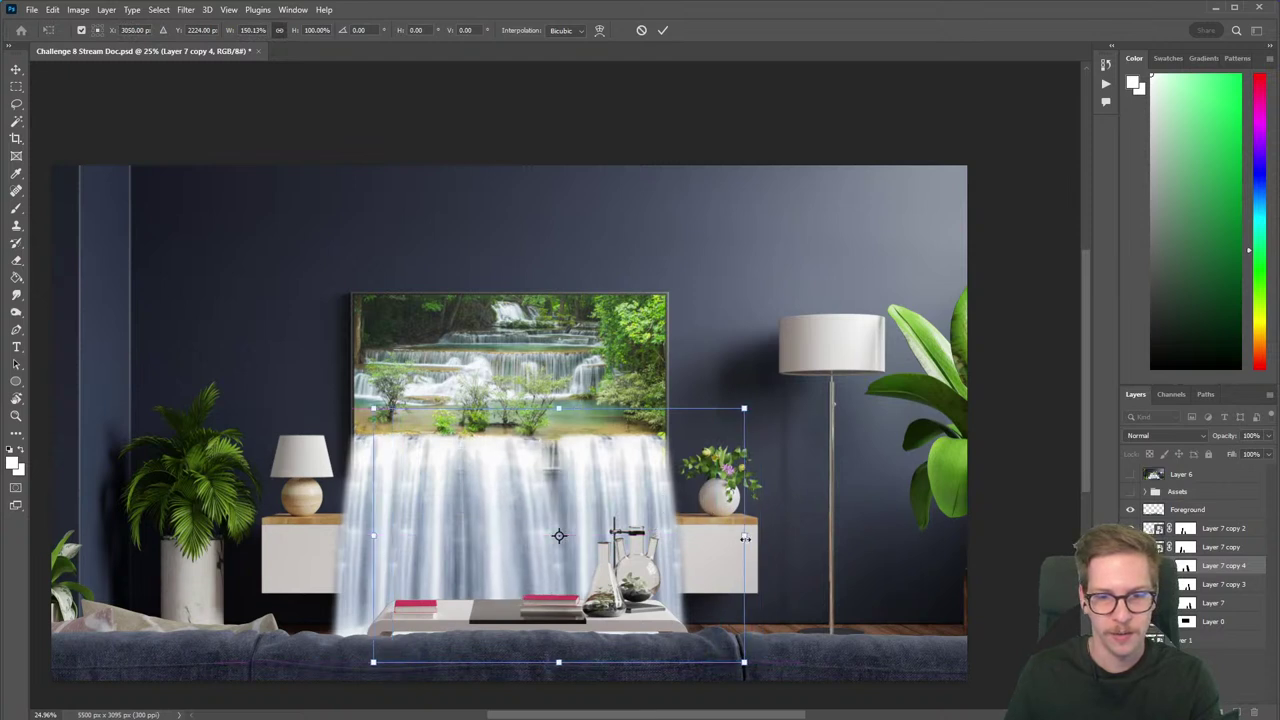
{"action": "left_click_drag", "start_coordinate": [747, 540], "coordinate": [757, 537]}
{"action": "key", "text": "Return"}
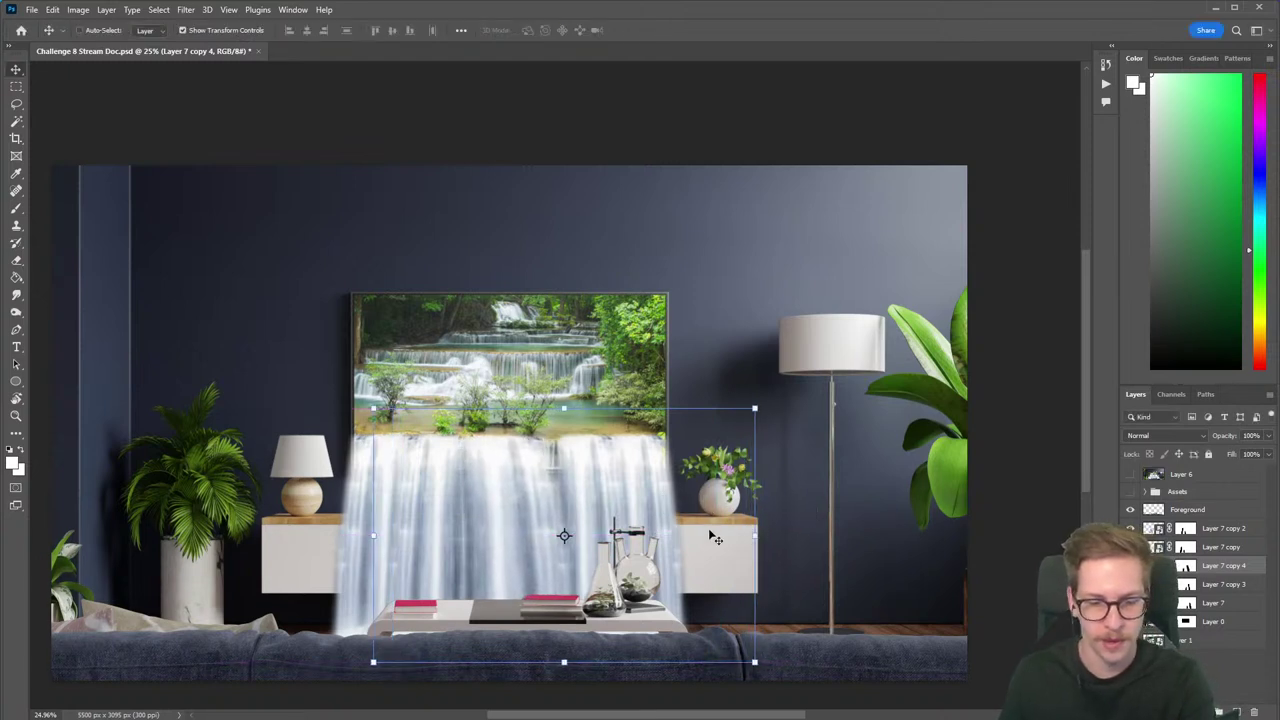
Try to warp the middle waterfall on Layer 7 copy 4.
{"action": "left_click", "coordinate": [52, 10]}
{"action": "mouse_move", "coordinate": [98, 316]}
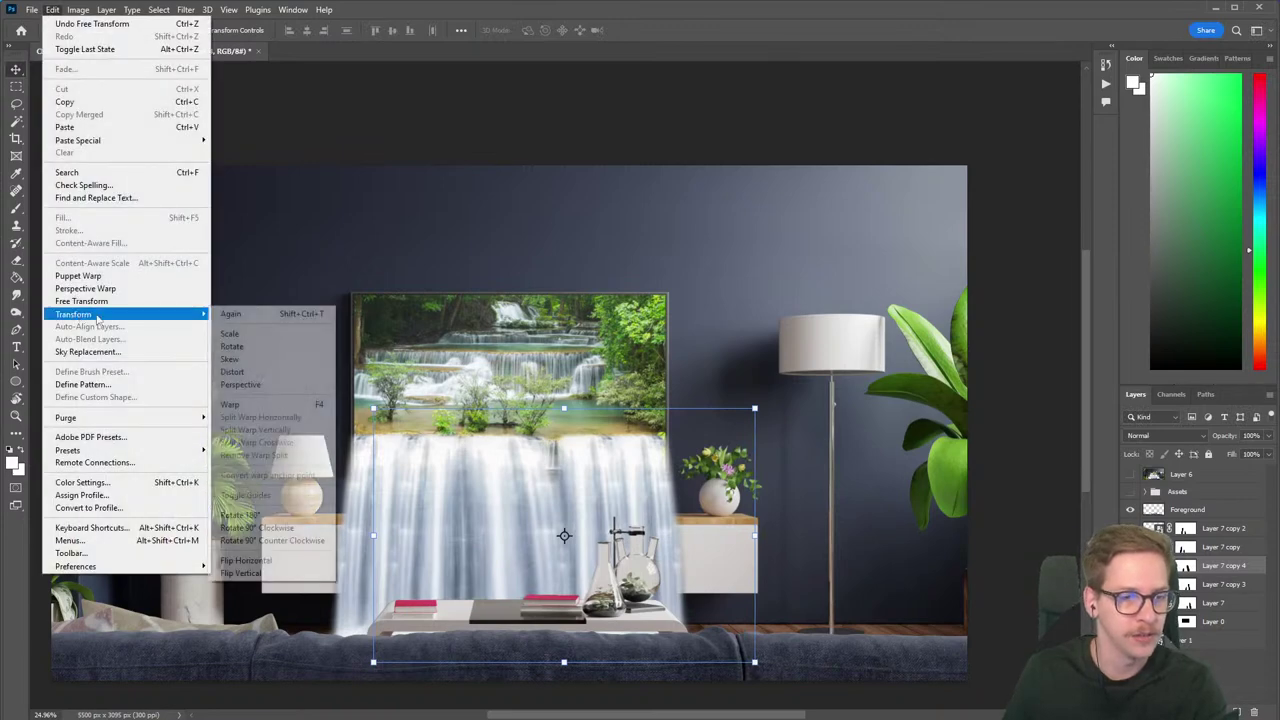
{"action": "left_click", "coordinate": [256, 406]}
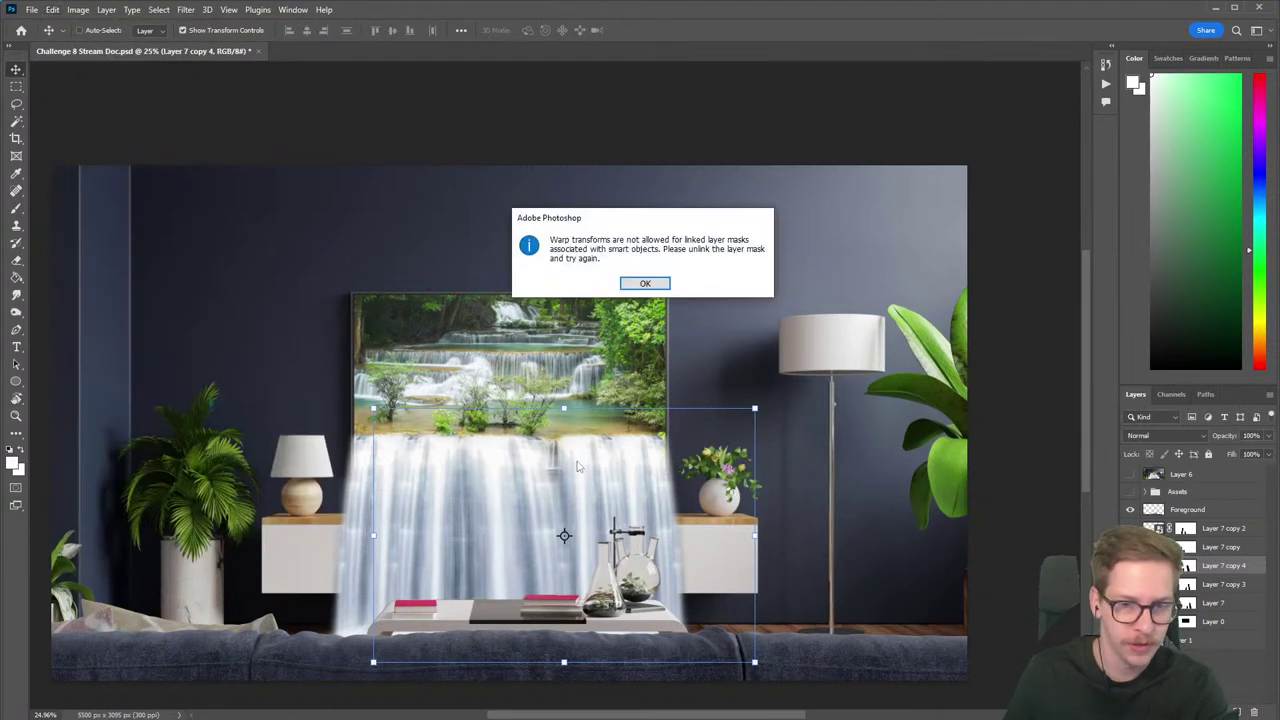
{"action": "left_click", "coordinate": [645, 283]}
{"action": "key", "text": "ctrl+t"}
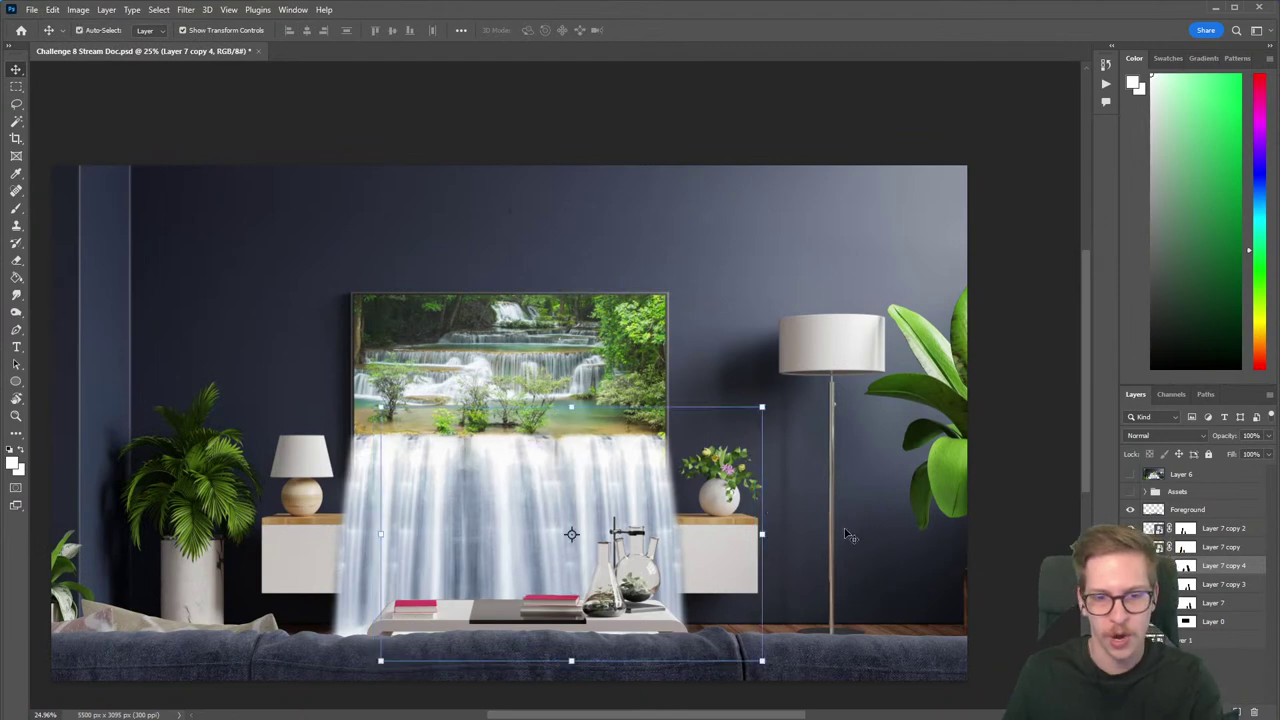
Try to warp the middle waterfall on Layer 7 copy 4 with its layer mask linked.
{"action": "right_click", "coordinate": [1210, 570]}
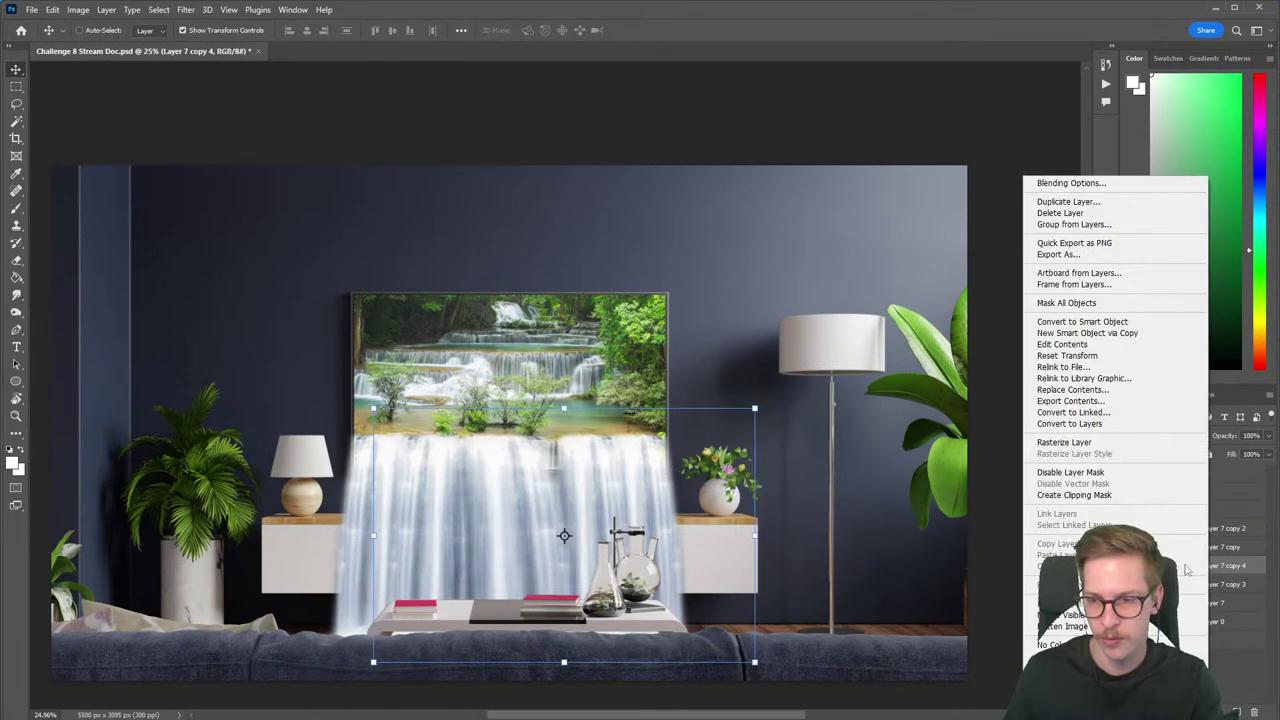
{"action": "key", "text": "Escape"}
{"action": "right_click", "coordinate": [1180, 567]}
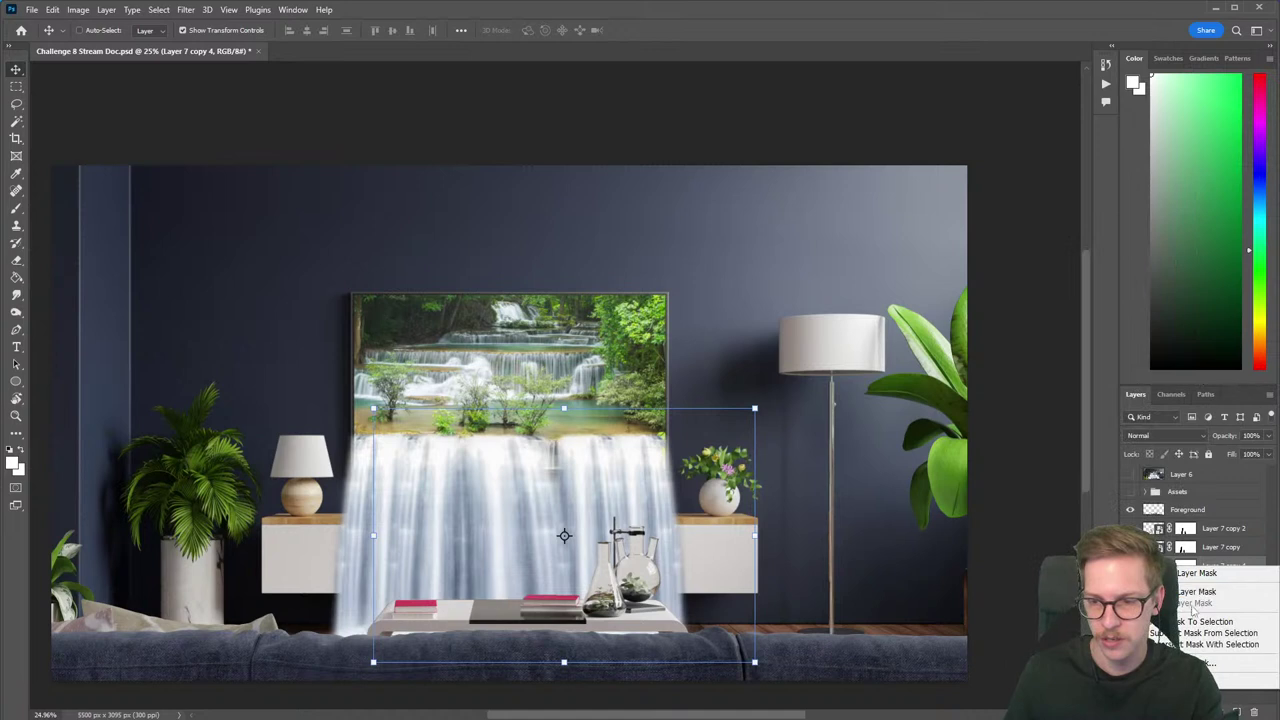
{"action": "left_click", "coordinate": [1229, 566]}
{"action": "key", "text": "ctrl+t"}
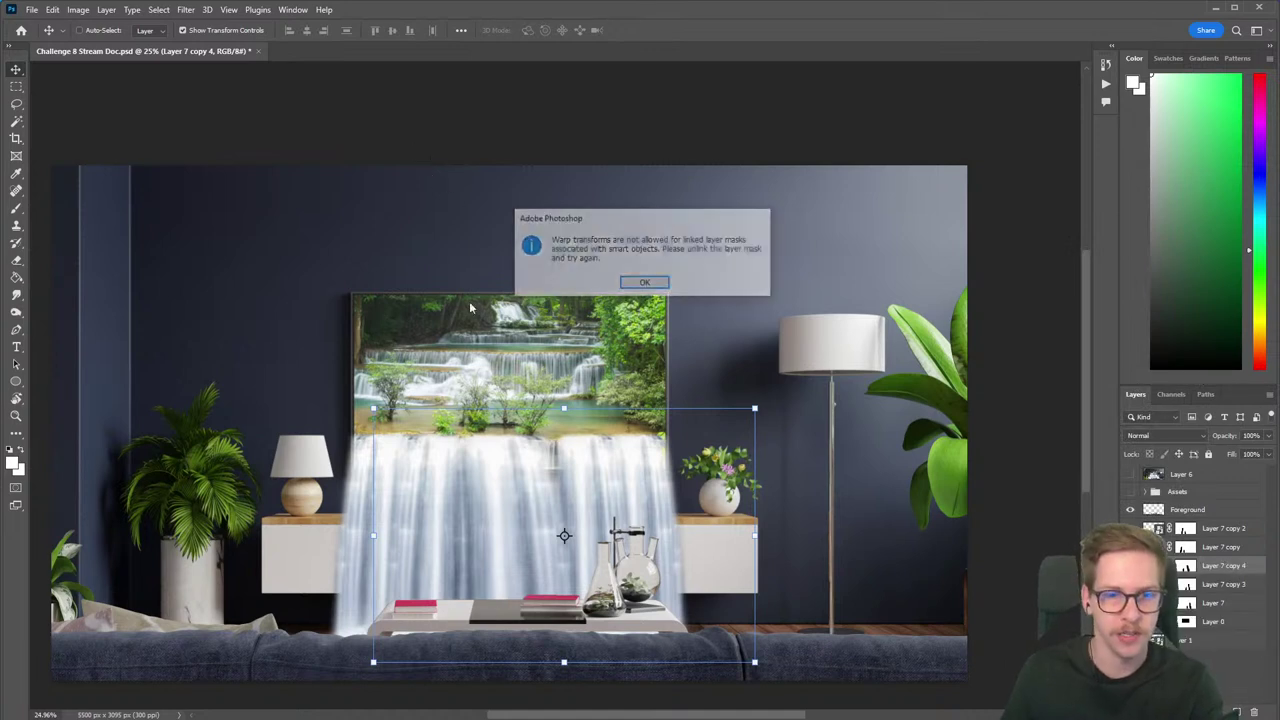
{"action": "left_click", "coordinate": [646, 285]}
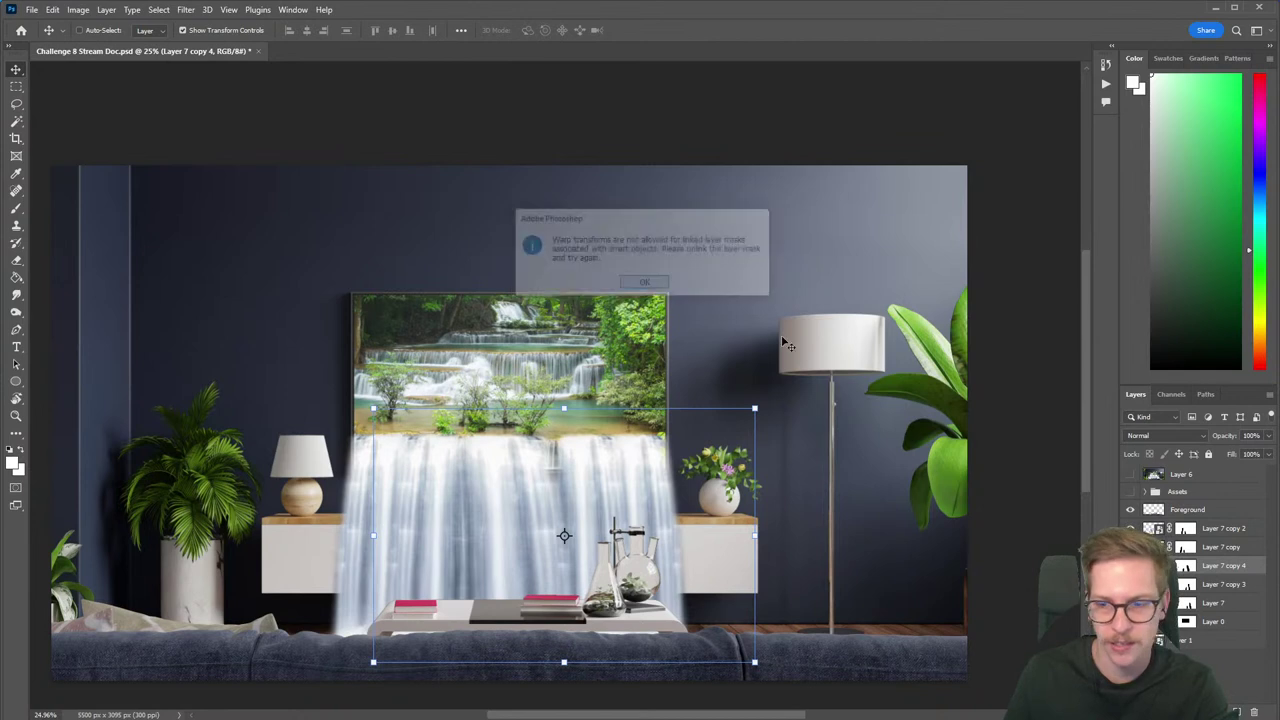
Try to apply the layer mask of Layer 7 copy 4 to the smart object.
{"action": "right_click", "coordinate": [1160, 566]}
{"action": "left_click", "coordinate": [1192, 568]}
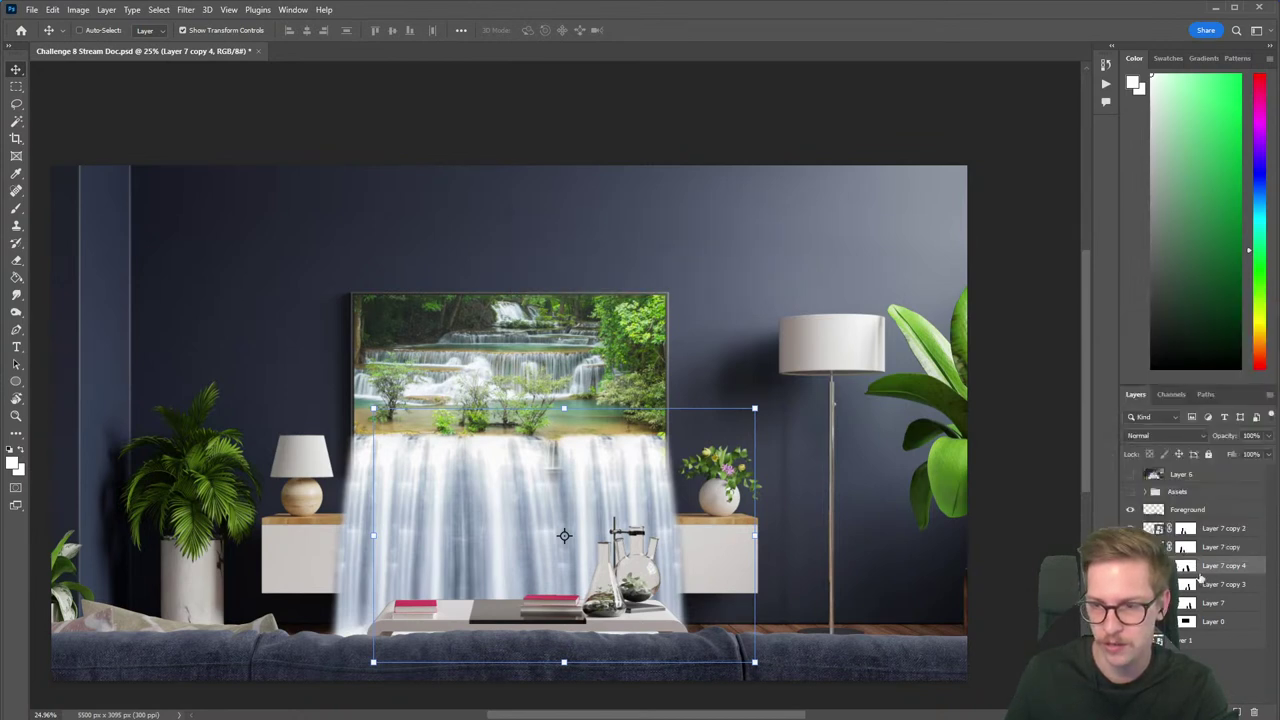
{"action": "right_click", "coordinate": [1192, 568]}
{"action": "key", "text": "Escape"}
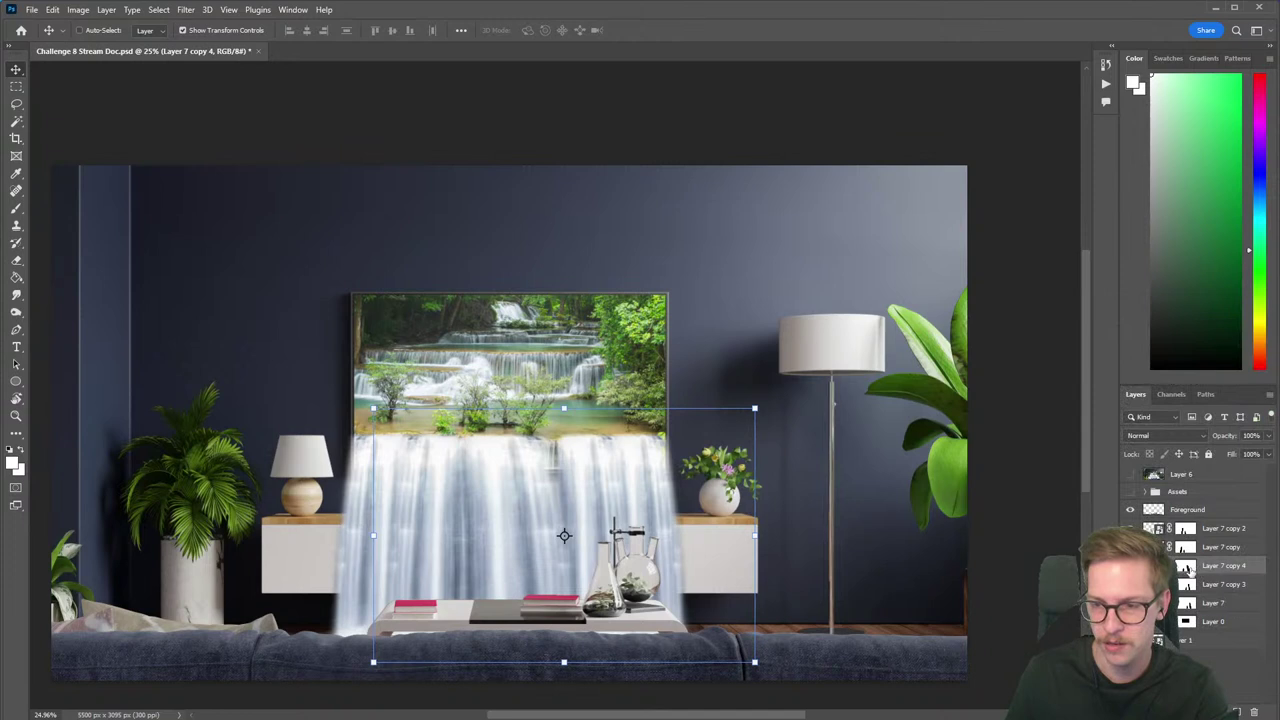
{"action": "left_click", "coordinate": [1188, 567]}
{"action": "right_click", "coordinate": [1189, 568]}
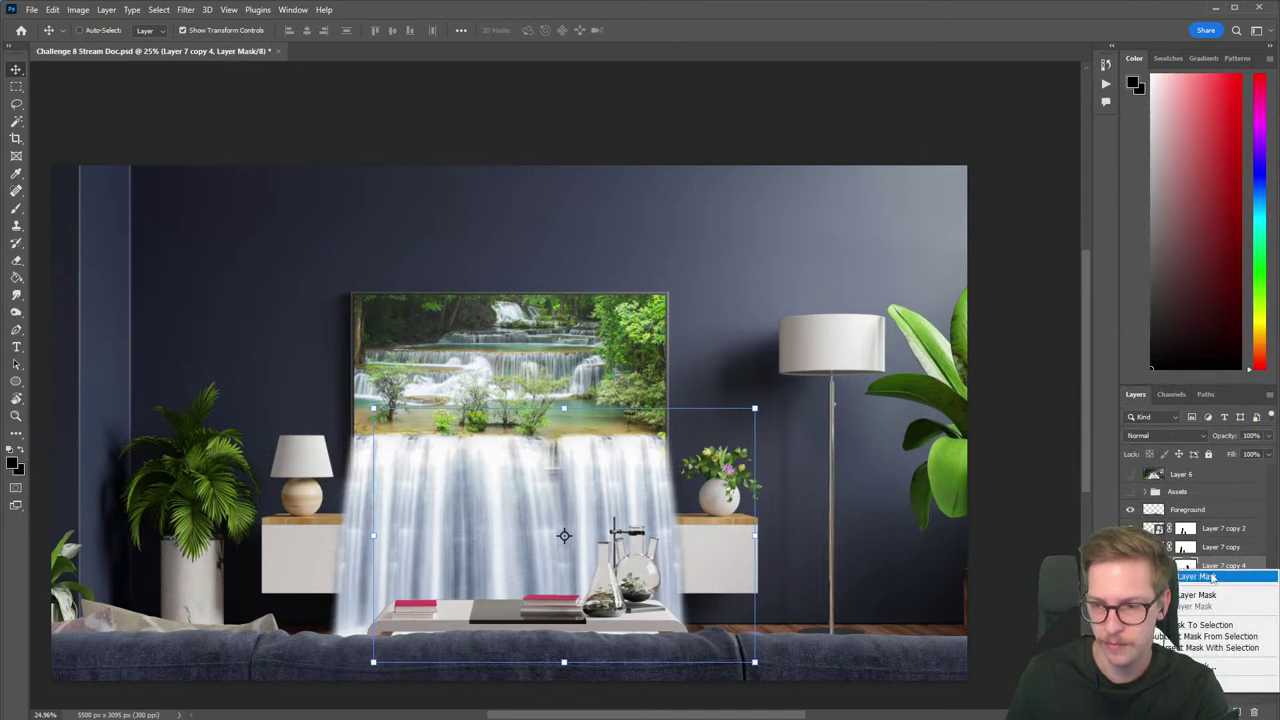
{"action": "left_click", "coordinate": [1205, 567]}
{"action": "left_click", "coordinate": [1159, 566]}
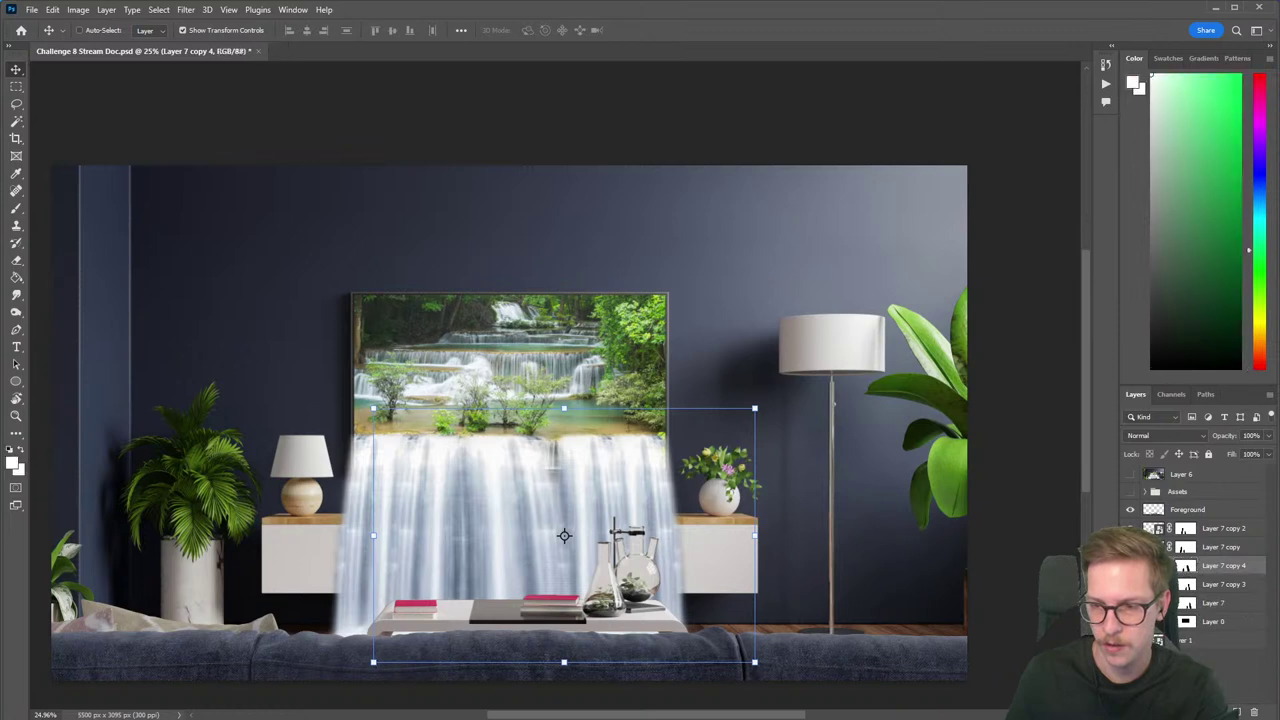
{"action": "right_click", "coordinate": [1155, 566]}
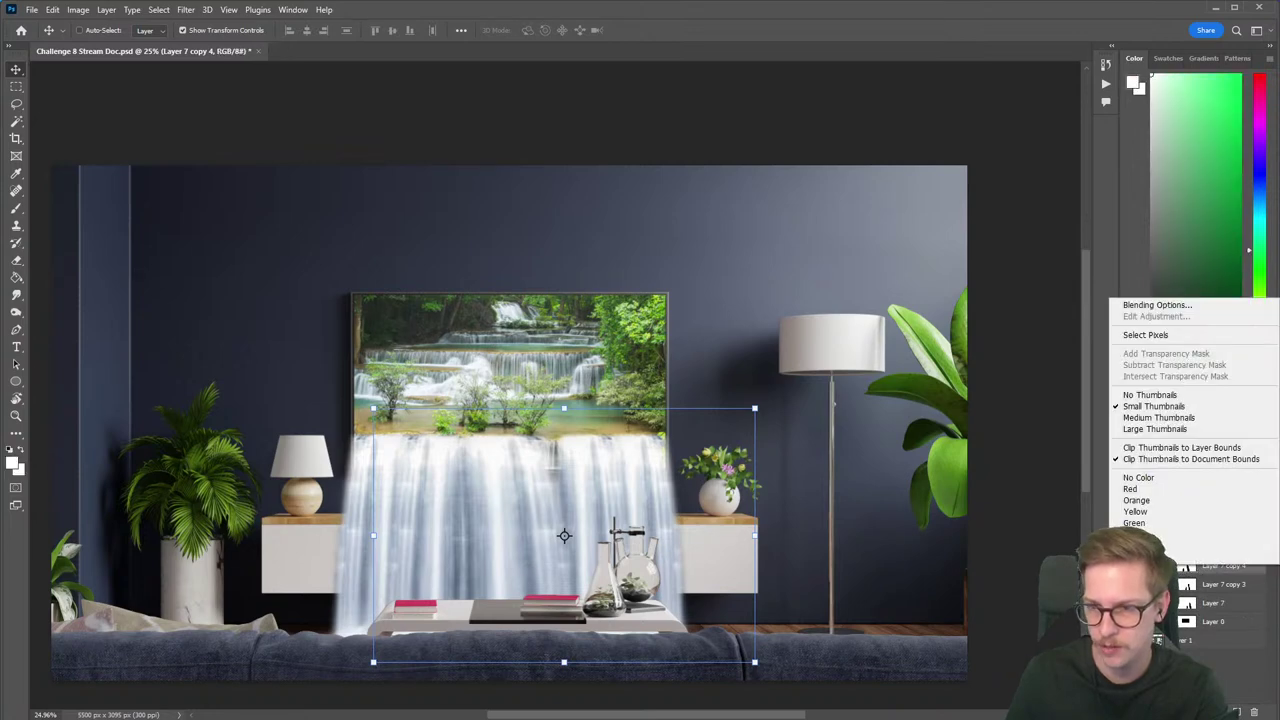
Rasterize Layer 7 copy 4 and apply its layer mask.
{"action": "right_click", "coordinate": [1225, 572]}
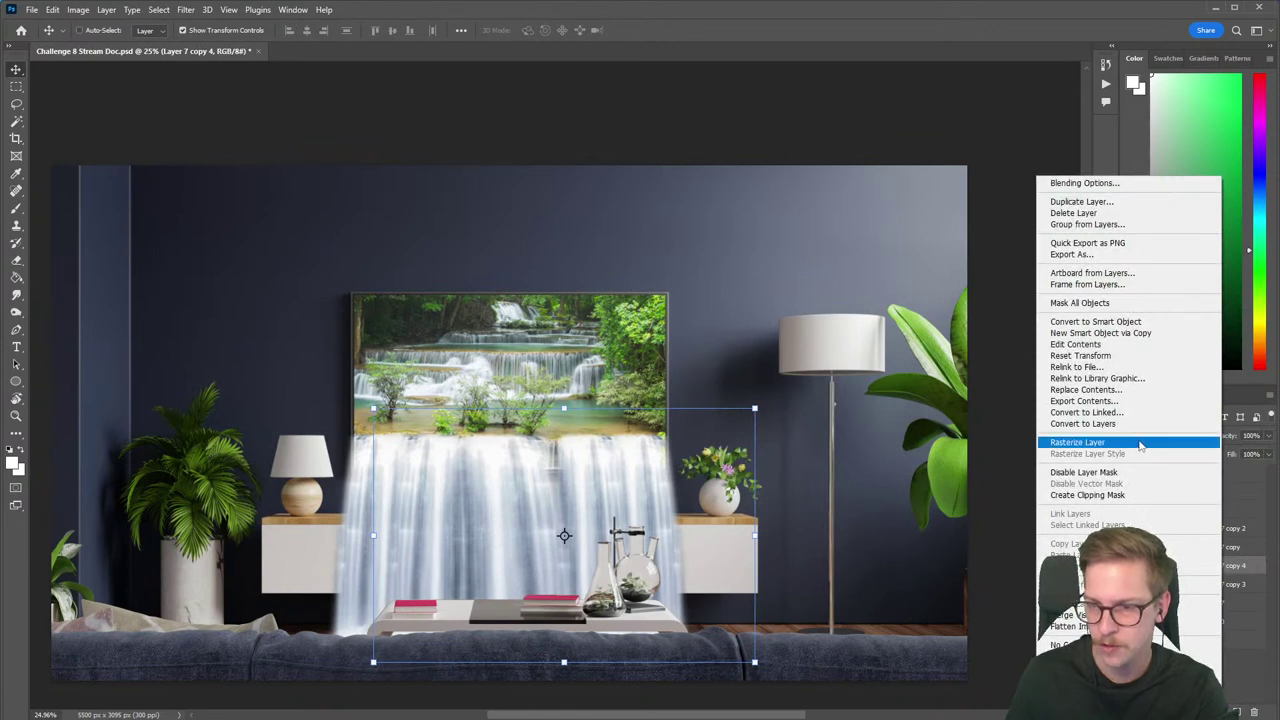
{"action": "left_click", "coordinate": [1148, 444]}
{"action": "right_click", "coordinate": [1185, 567]}
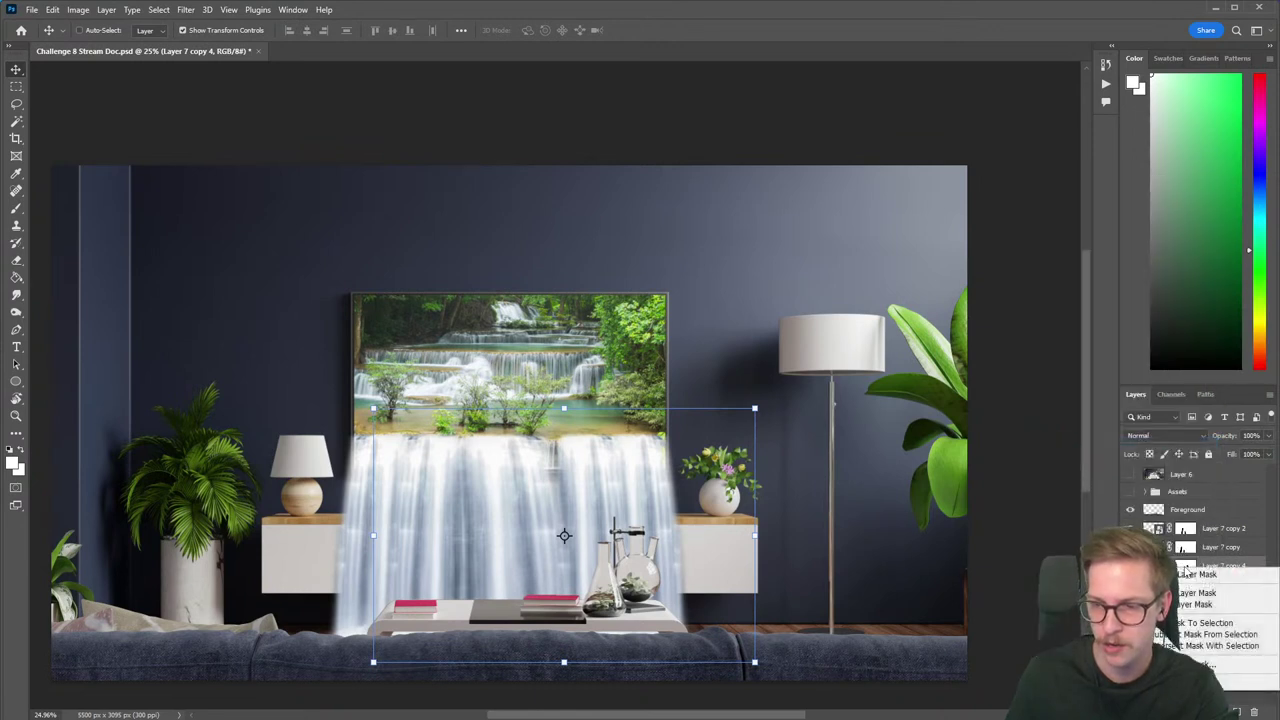
{"action": "left_click", "coordinate": [1192, 604]}
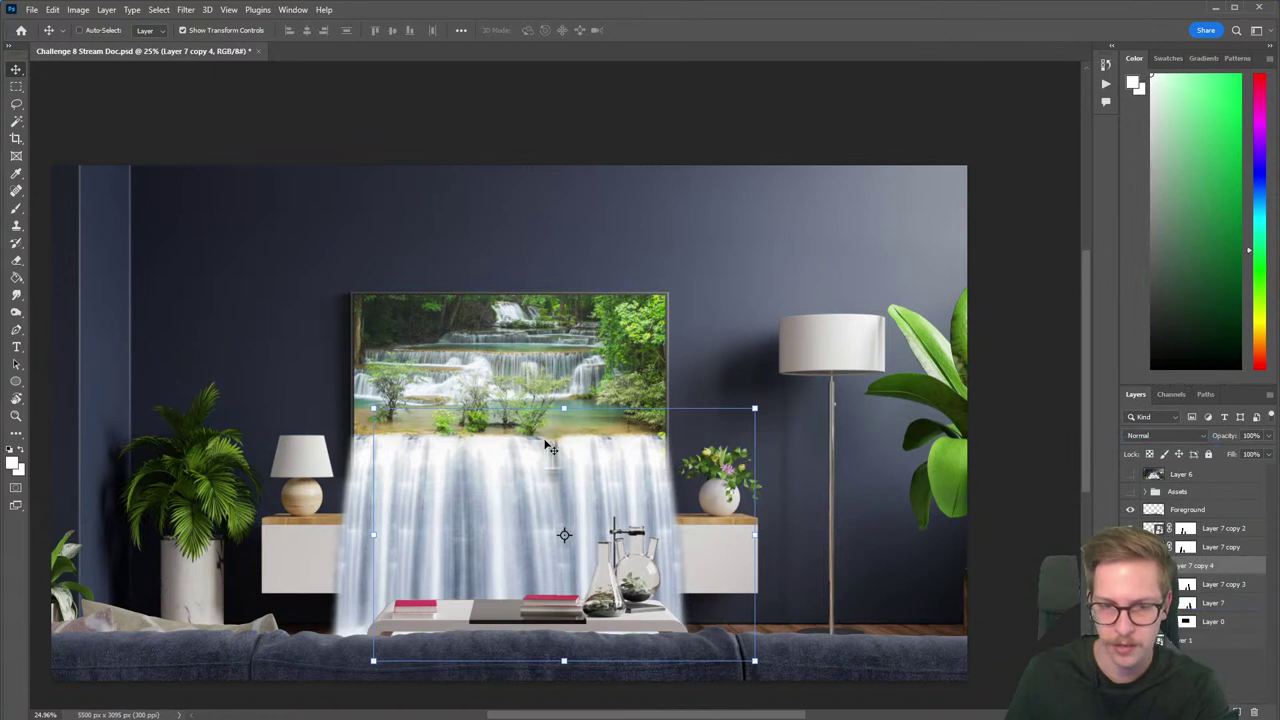
Warp the middle waterfall on Layer 7 copy 4 so its top edge and streams blend with the neighbouring waterfalls.
{"action": "key", "text": "ctrl+t"}
{"action": "left_click_drag", "start_coordinate": [546, 434], "coordinate": [557, 432]}
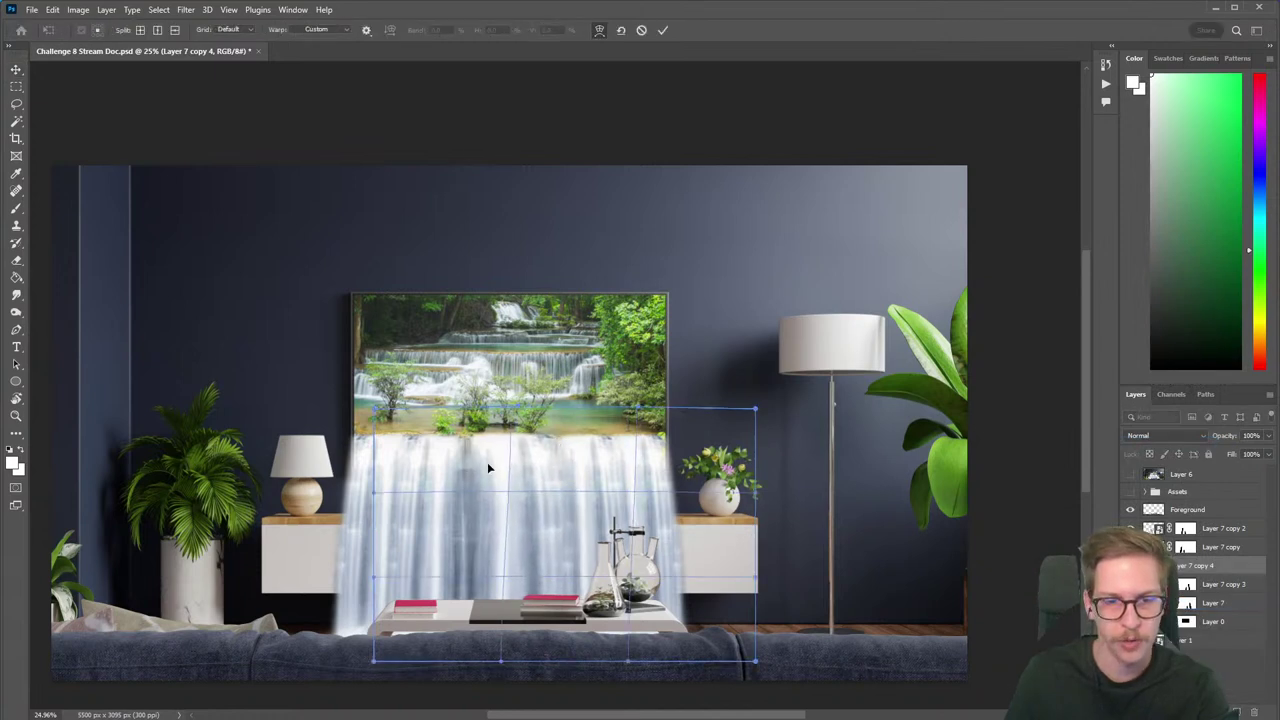
{"action": "left_click_drag", "start_coordinate": [489, 467], "coordinate": [485, 469]}
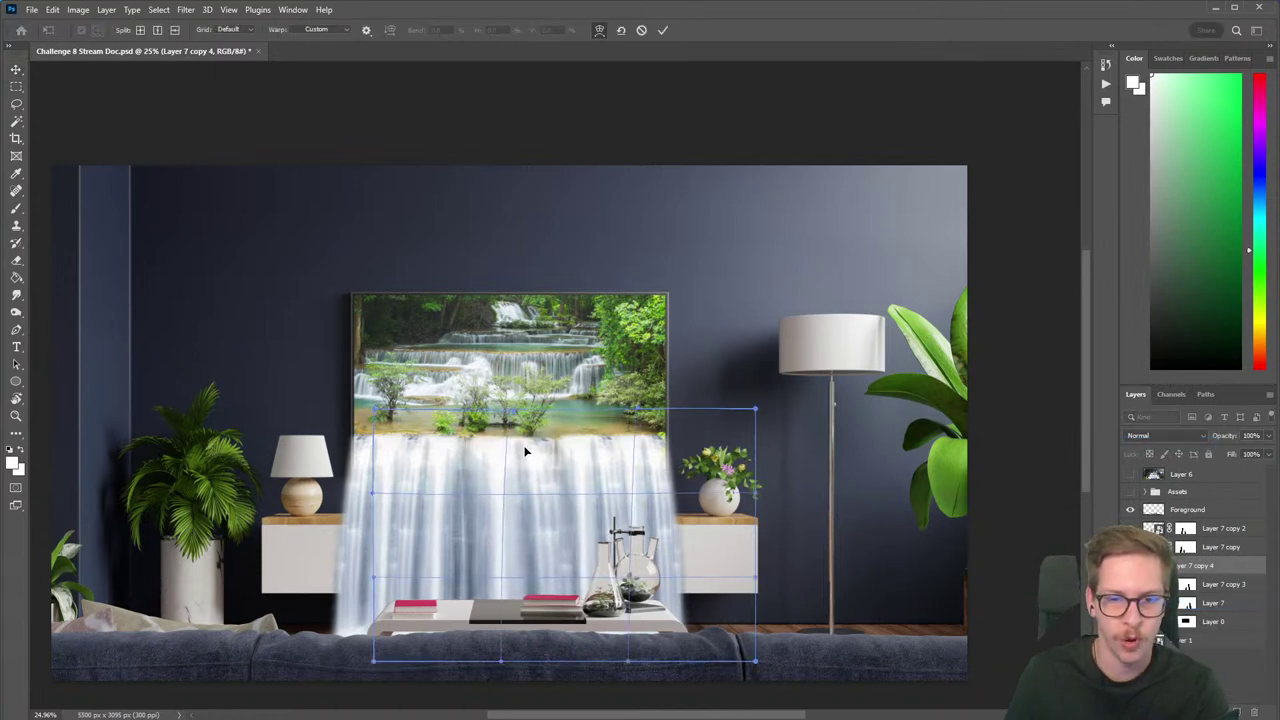
{"action": "left_click_drag", "start_coordinate": [526, 452], "coordinate": [490, 448]}
{"action": "key", "text": "ctrl+z"}
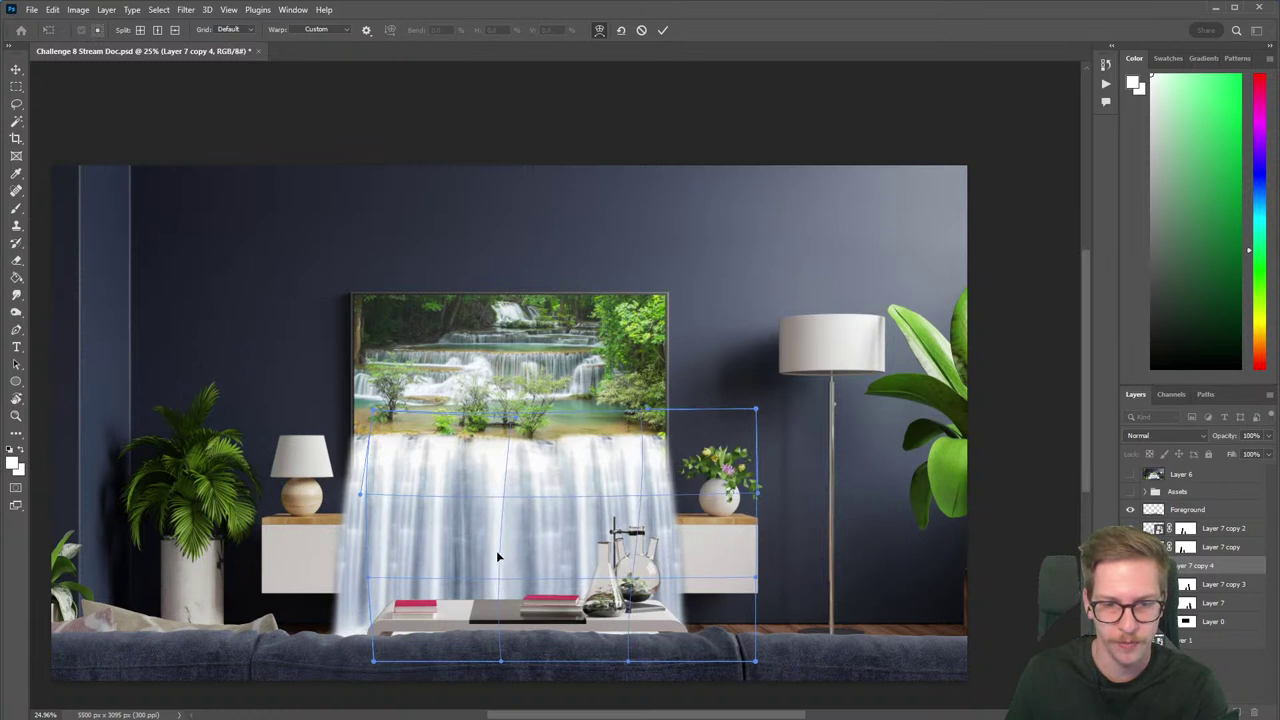
{"action": "left_click_drag", "start_coordinate": [497, 551], "coordinate": [501, 549]}
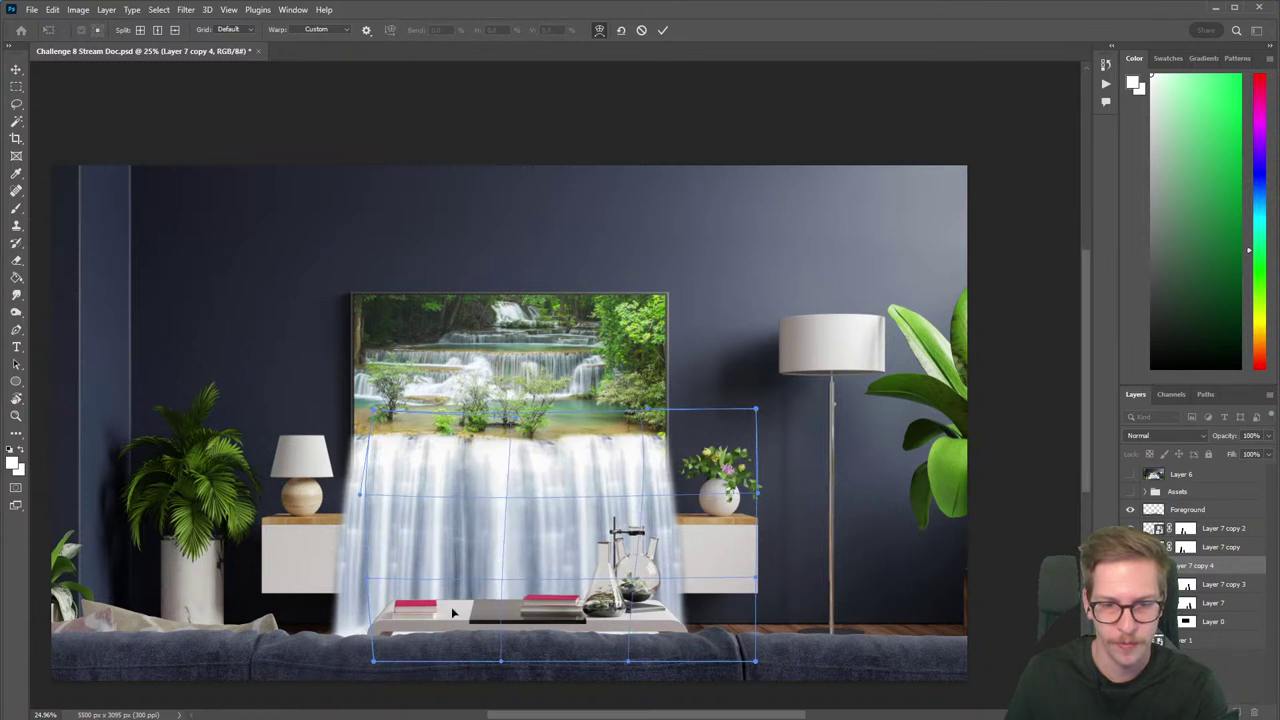
{"action": "left_click_drag", "start_coordinate": [374, 665], "coordinate": [365, 668]}
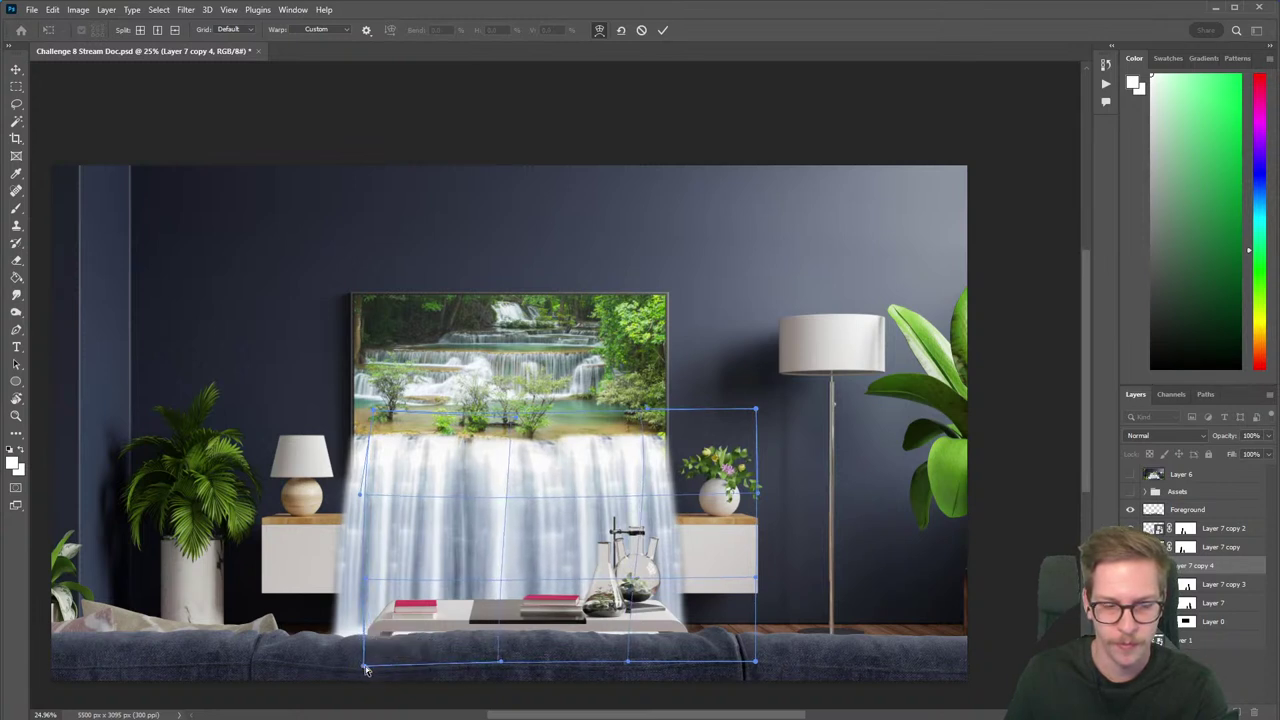
{"action": "left_click_drag", "start_coordinate": [495, 514], "coordinate": [490, 512]}
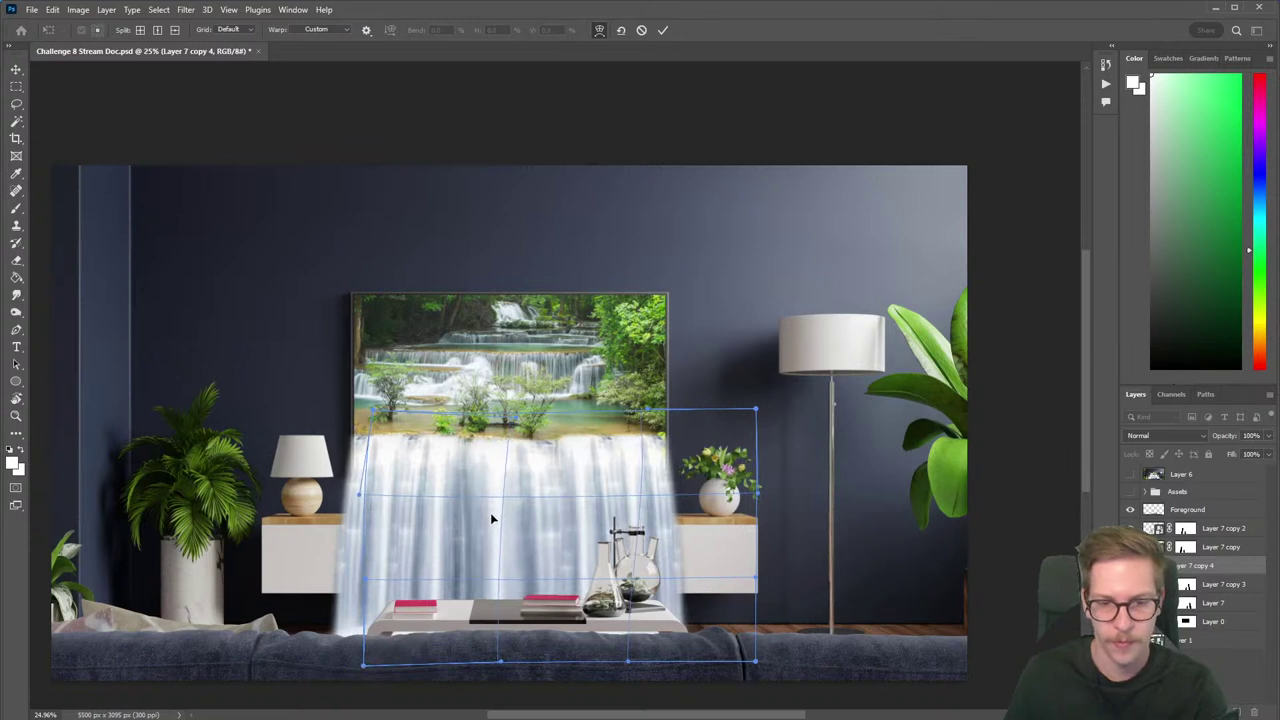
{"action": "key", "text": "Return"}
{"action": "key", "text": "Return"}
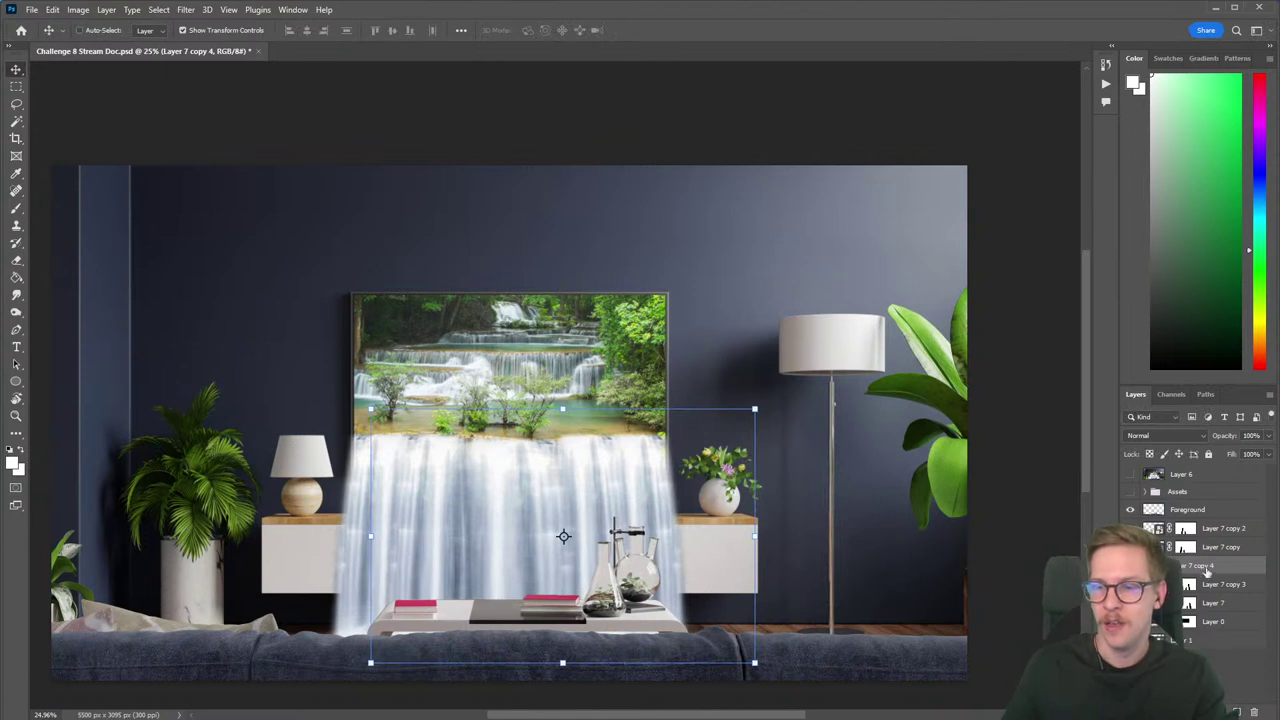
Group Layer 7 and its four waterfall copies.
{"action": "left_click", "coordinate": [1219, 600]}
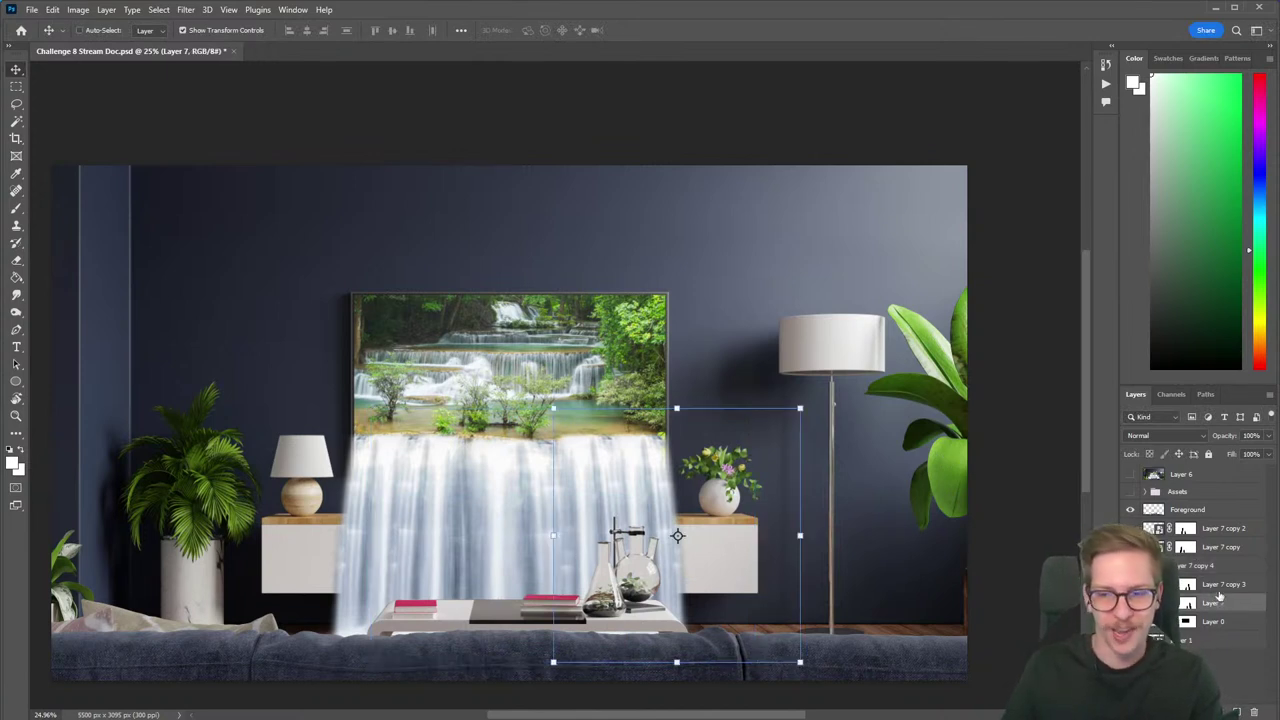
{"action": "left_click", "coordinate": [1217, 533], "text": "shift"}
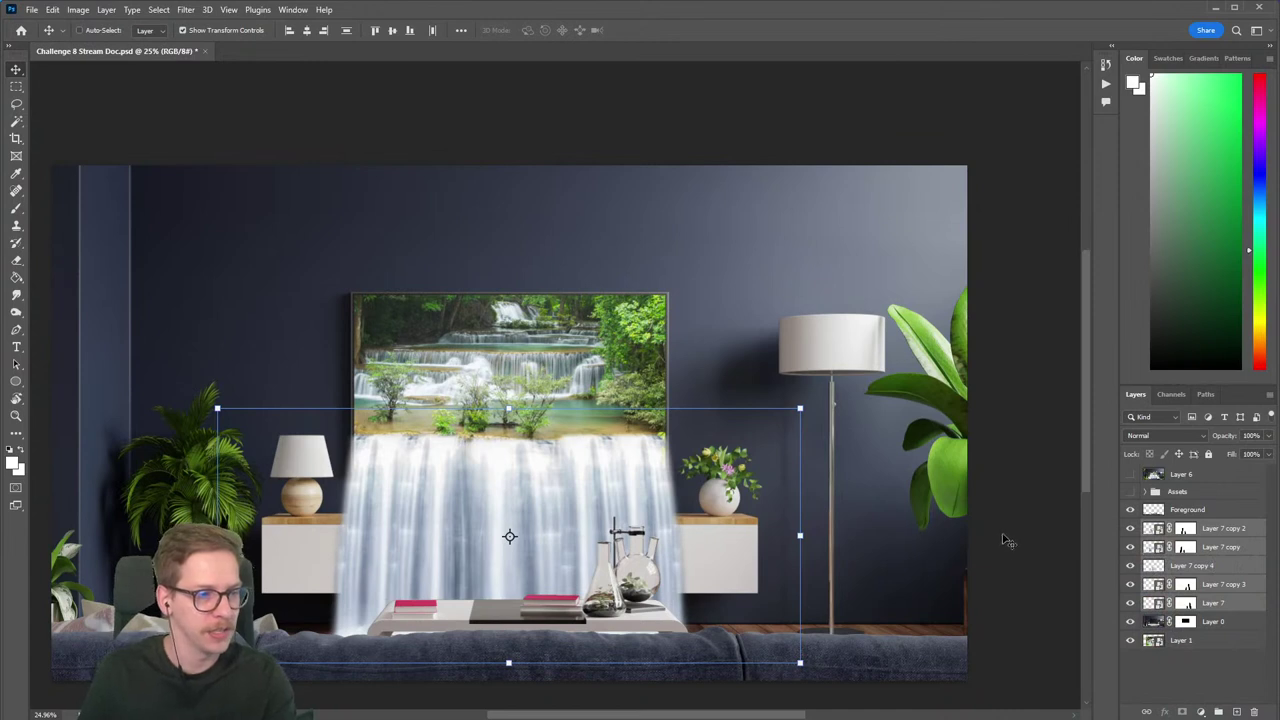
{"action": "left_click", "coordinate": [1221, 604]}
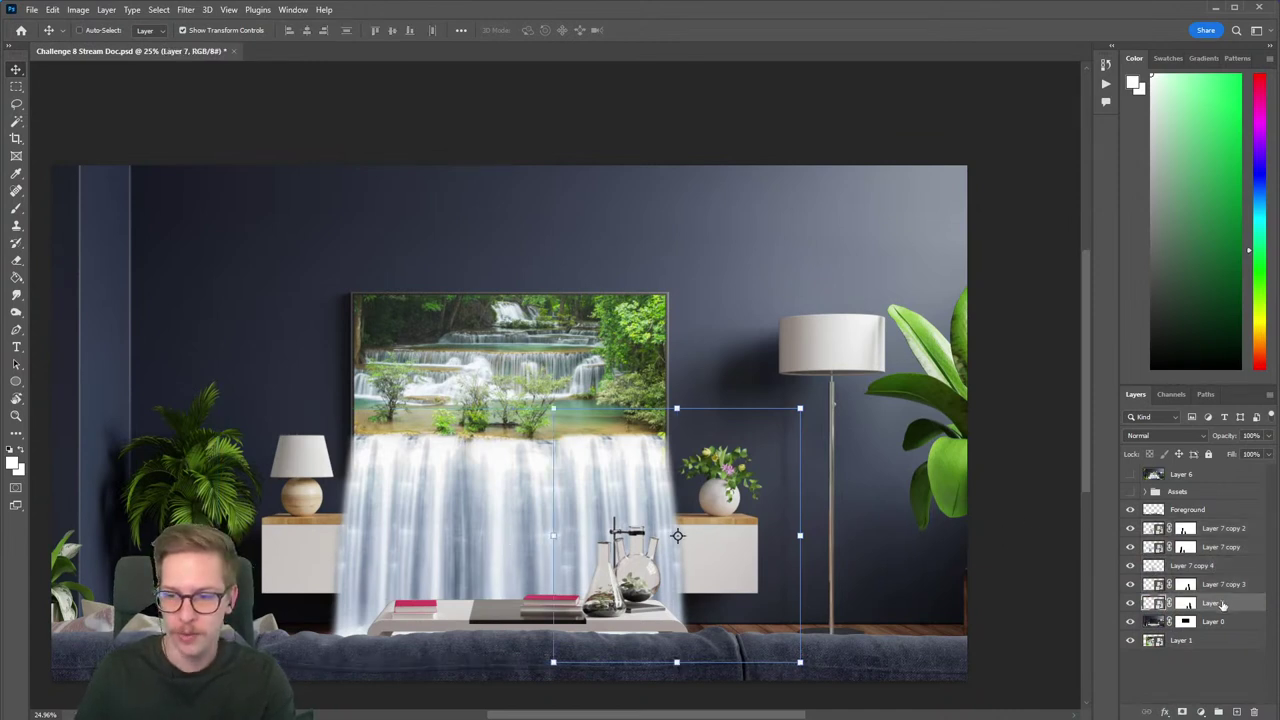
{"action": "left_click", "coordinate": [1217, 535], "text": "shift"}
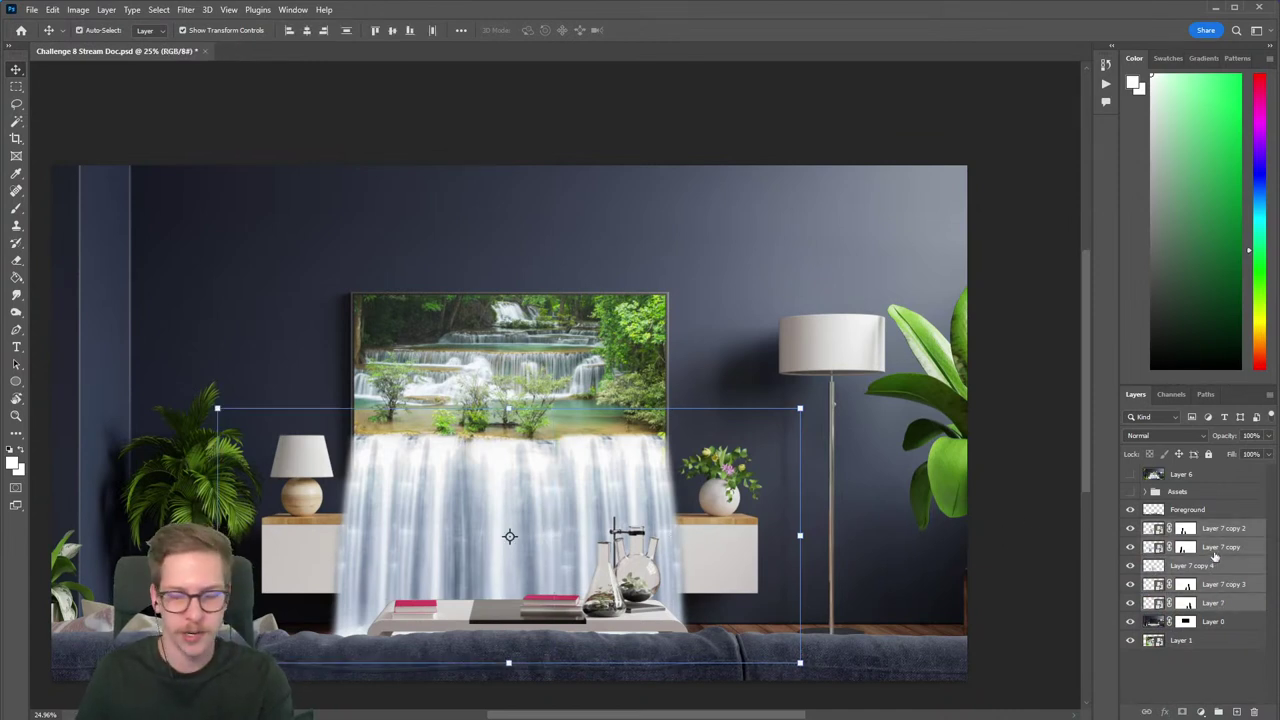
{"action": "key", "text": "ctrl+g"}
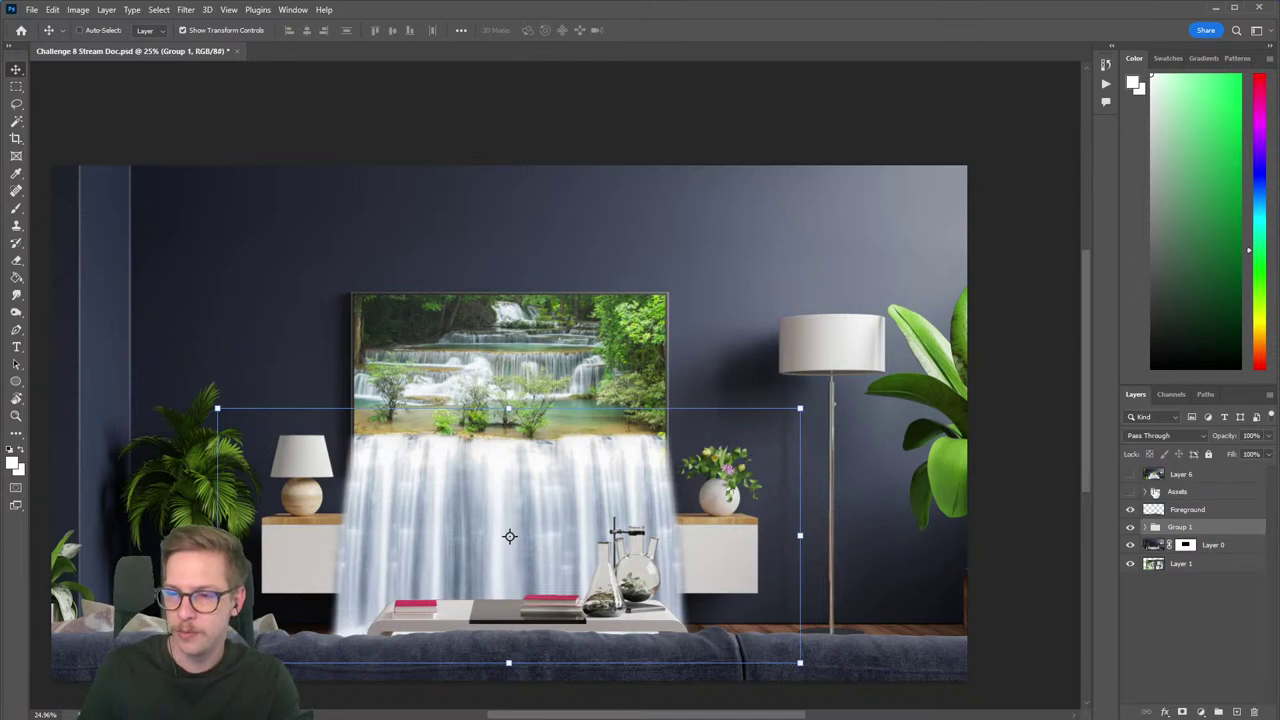
Expand and show the Assets group, hiding Layer 2 copy and showing the rocky waterfall on Layer 4.
{"action": "left_click", "coordinate": [1145, 492]}
{"action": "left_click", "coordinate": [1129, 494]}
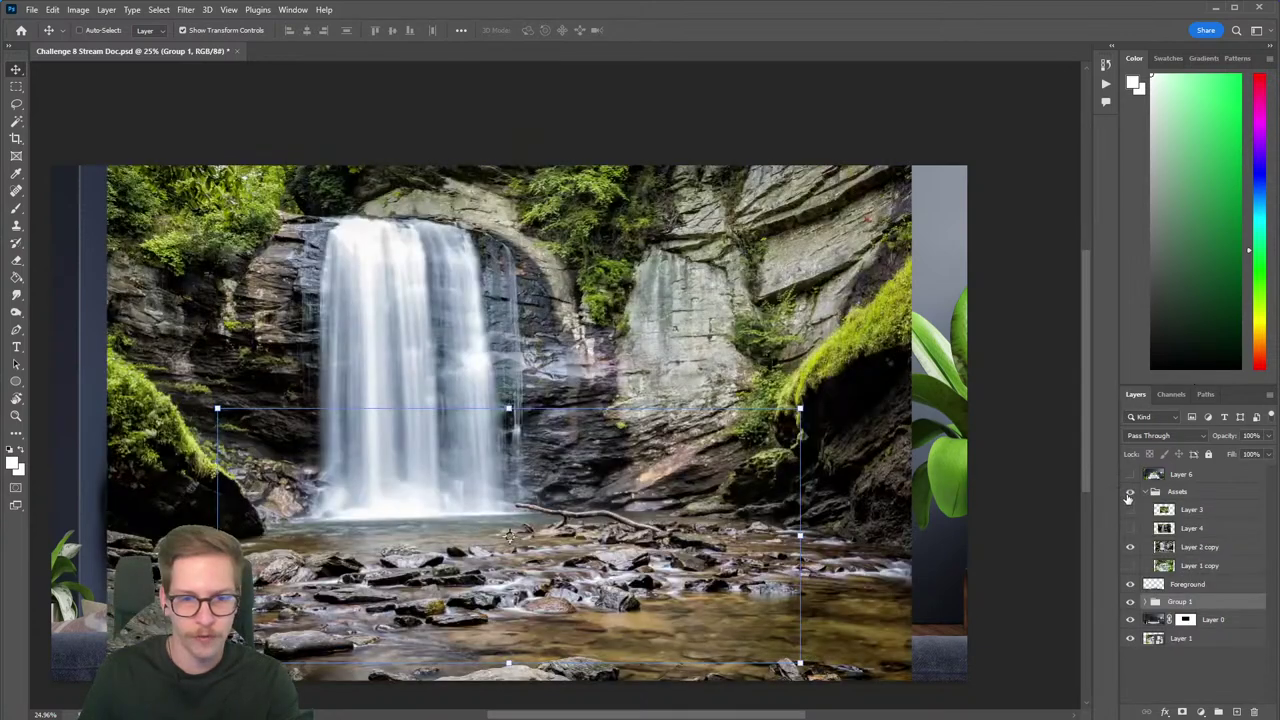
{"action": "left_click", "coordinate": [1131, 547]}
{"action": "left_click", "coordinate": [1131, 529]}
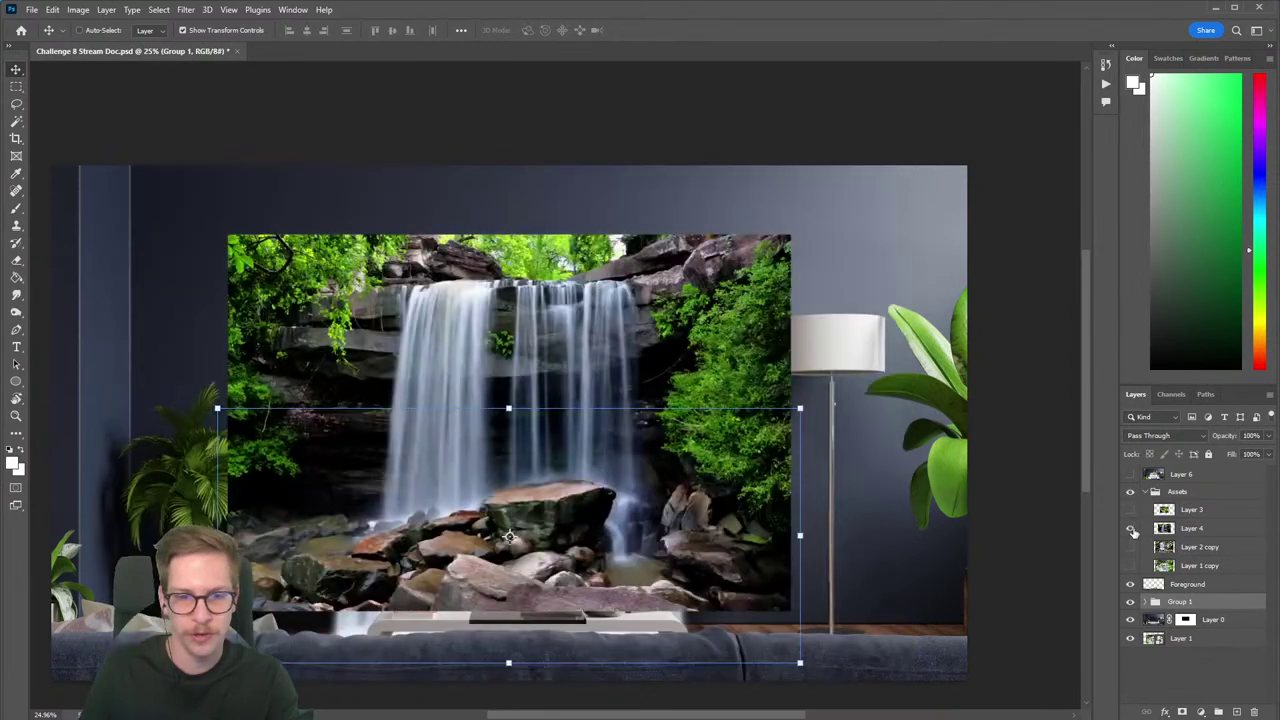
Duplicate Layer 4, move one instance between Foreground and Group 1, and collapse and hide the Assets group.
{"action": "left_click", "coordinate": [1190, 531]}
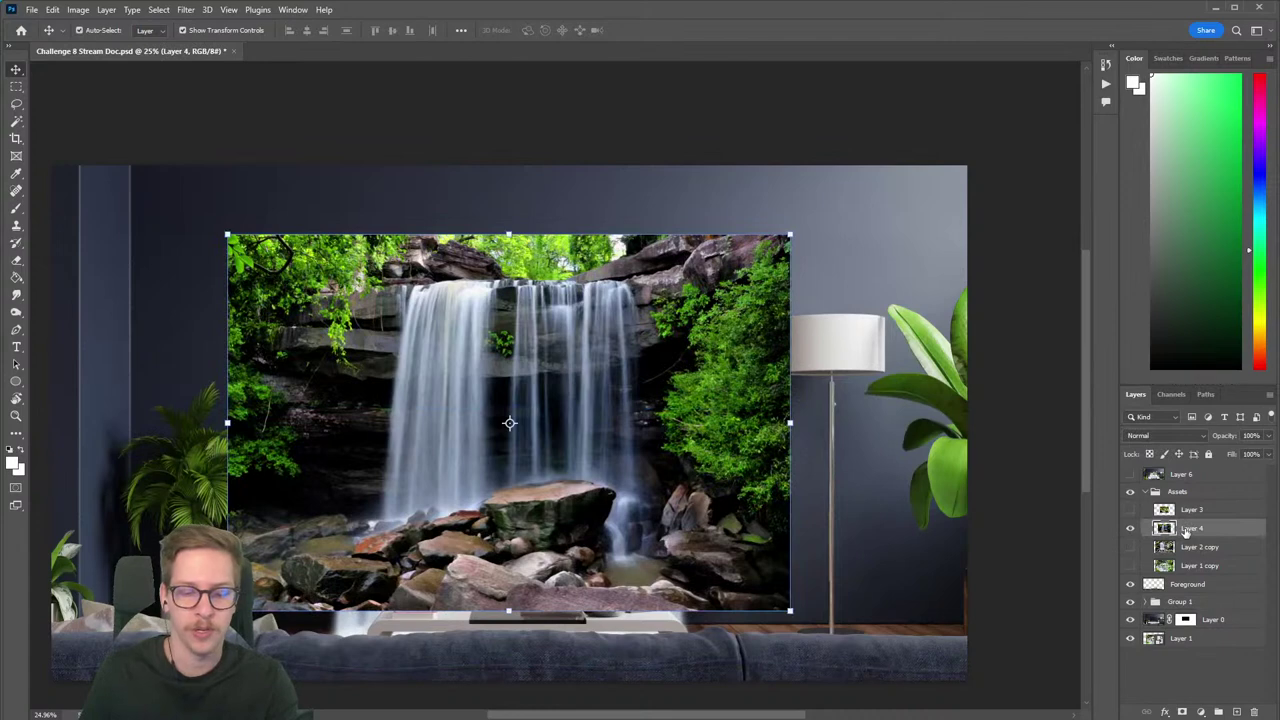
{"action": "key", "text": "ctrl+j"}
{"action": "left_click_drag", "start_coordinate": [1201, 546], "coordinate": [1206, 610]}
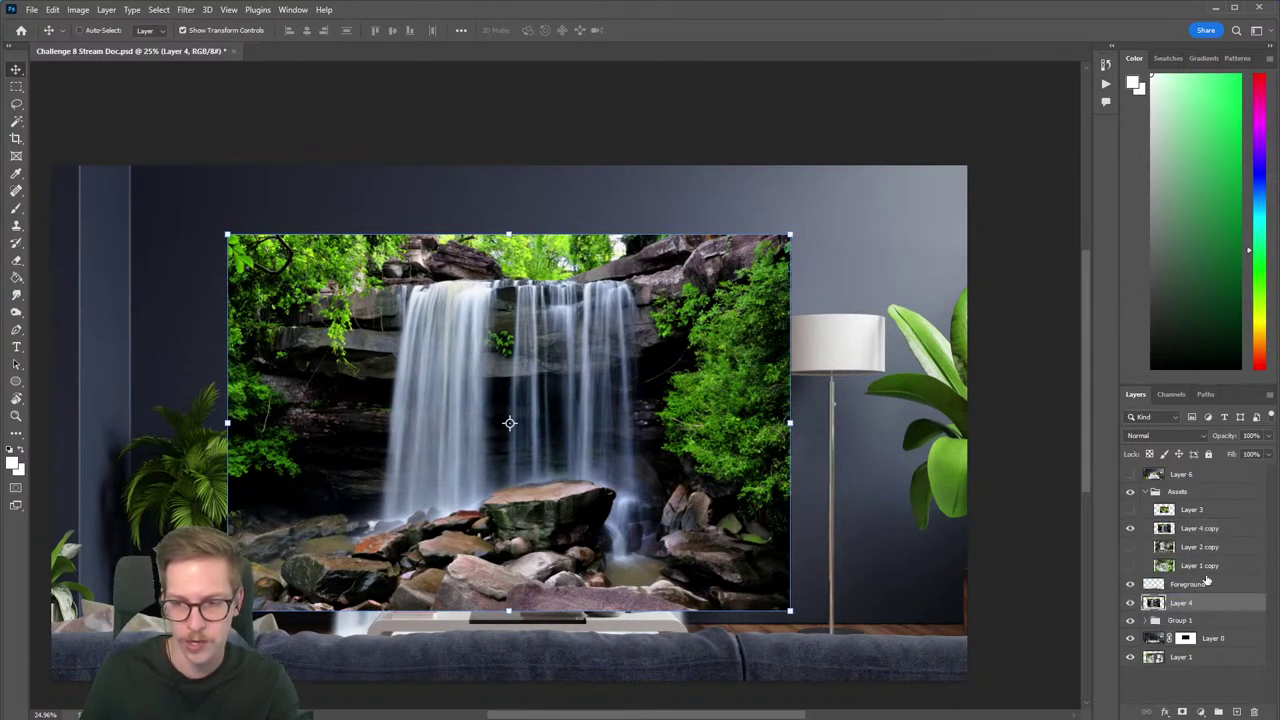
{"action": "left_click", "coordinate": [1147, 492]}
{"action": "left_click", "coordinate": [1131, 492]}
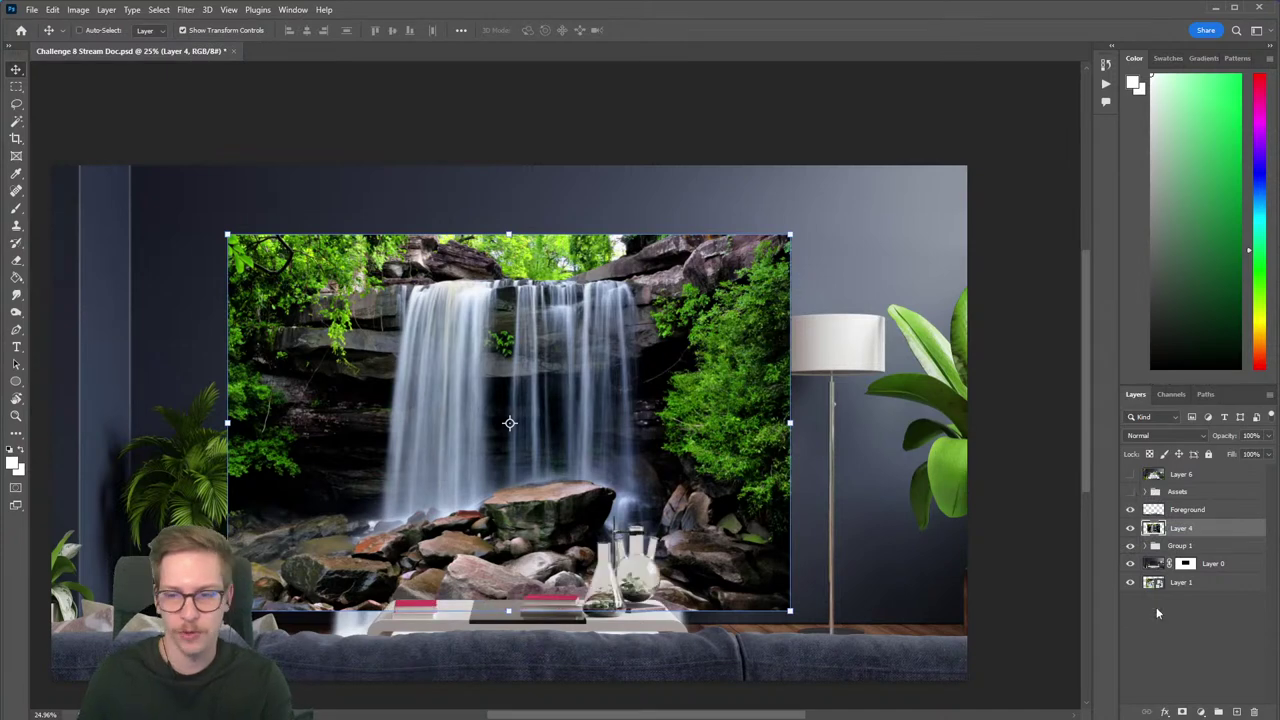
Mask Layer 4 to a rectangular selection around its left waterfall, from the overhanging foliage down to the rocks.
{"action": "left_click", "coordinate": [1130, 528]}
{"action": "left_click", "coordinate": [1130, 528]}
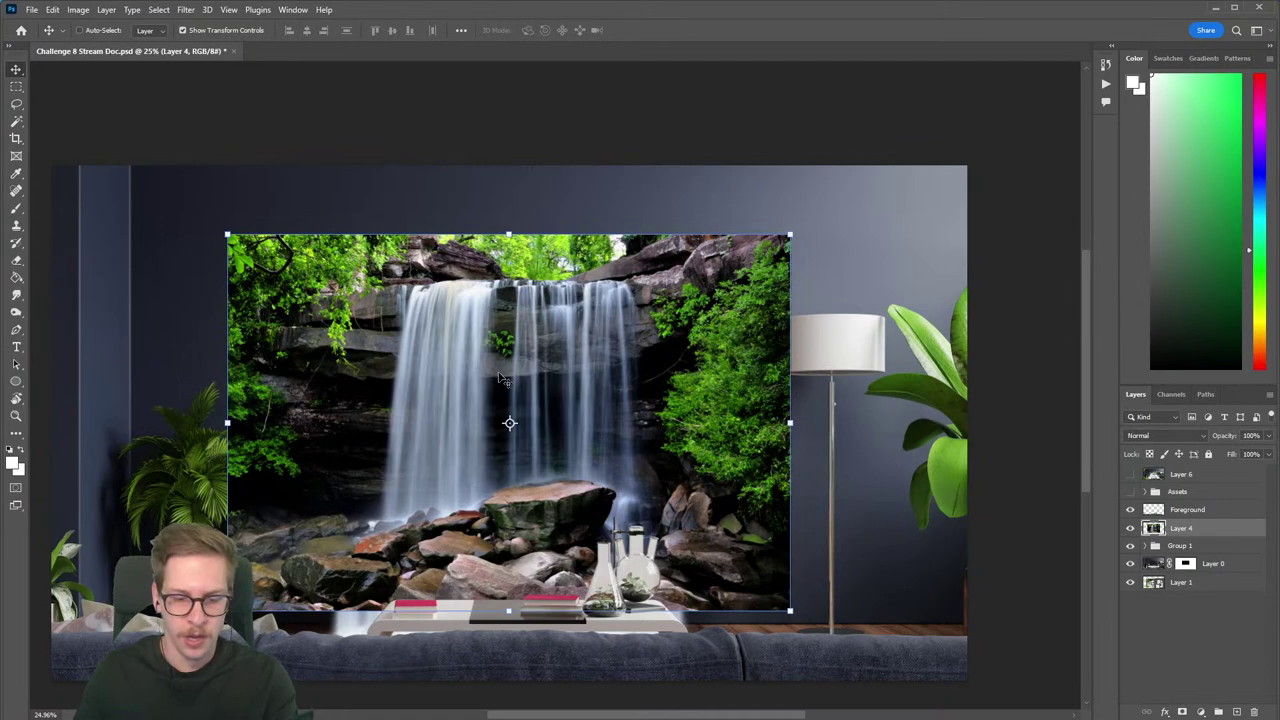
{"action": "key", "text": "m"}
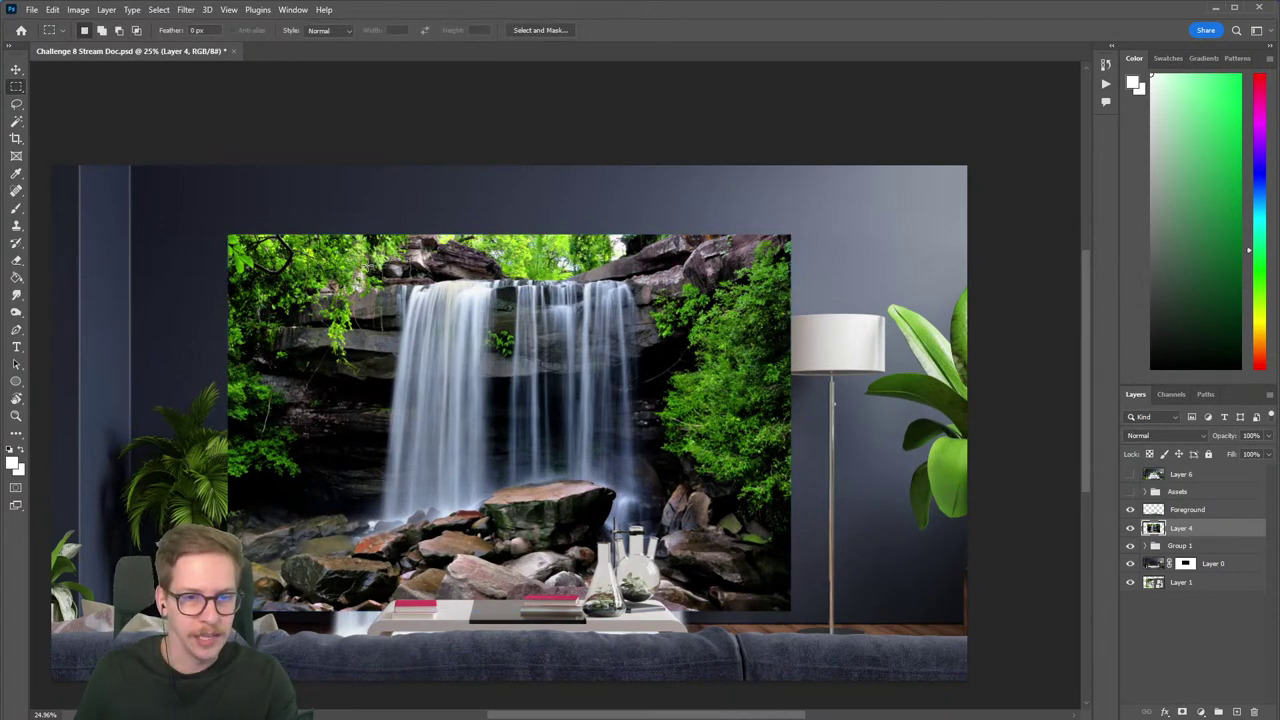
{"action": "left_click_drag", "start_coordinate": [342, 260], "coordinate": [522, 545]}
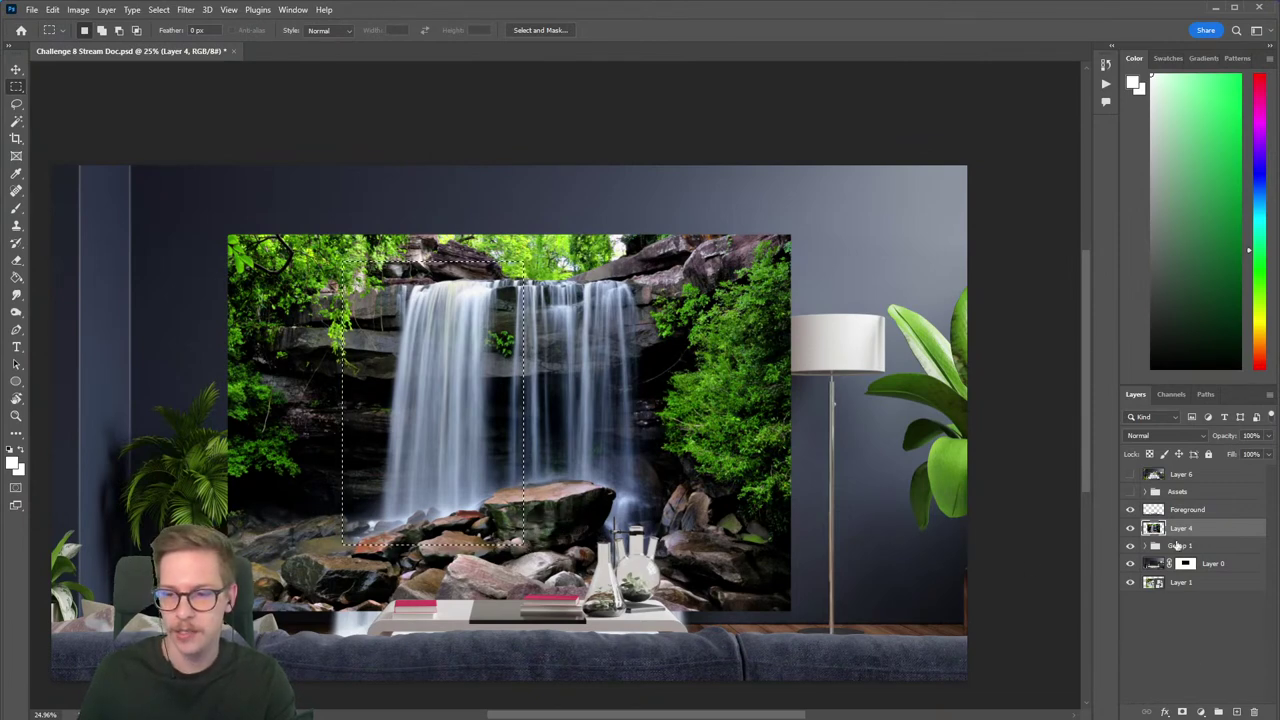
{"action": "left_click", "coordinate": [1183, 711]}
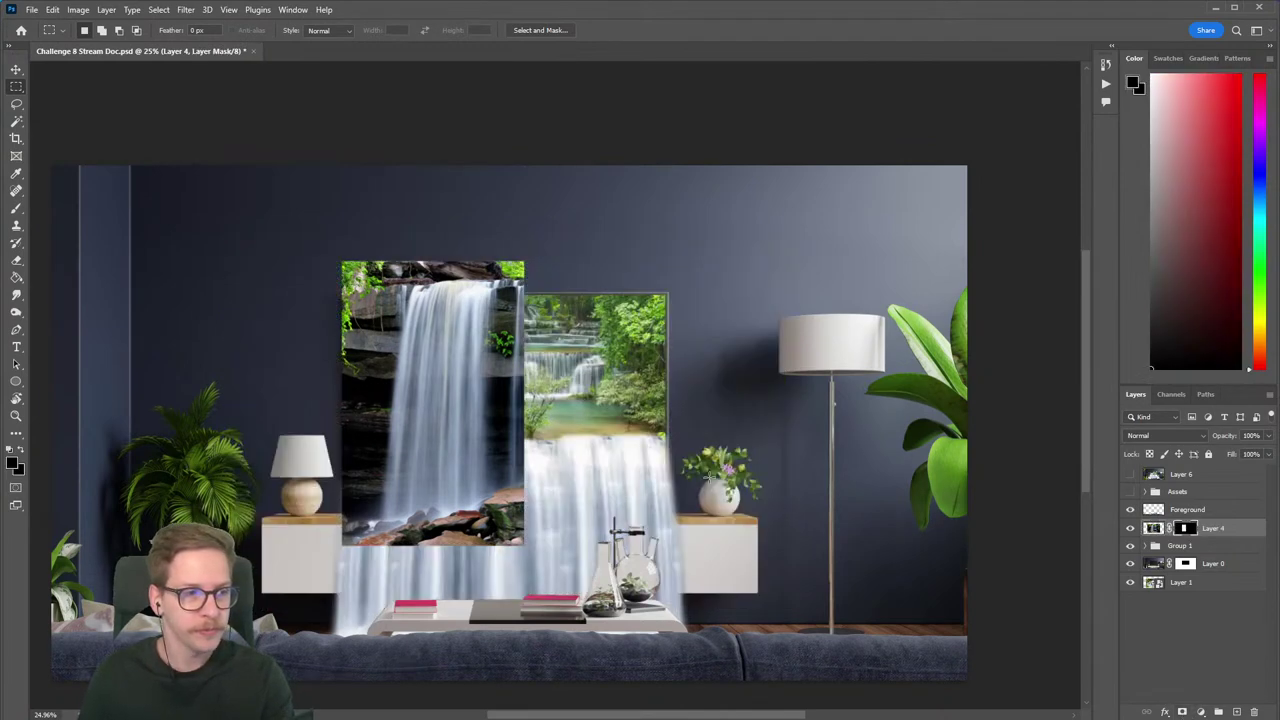
{"action": "scroll", "coordinate": [516, 443], "scroll_direction": "up", "scroll_amount": 1}
{"action": "left_click_drag", "start_coordinate": [516, 443], "coordinate": [572, 408]}
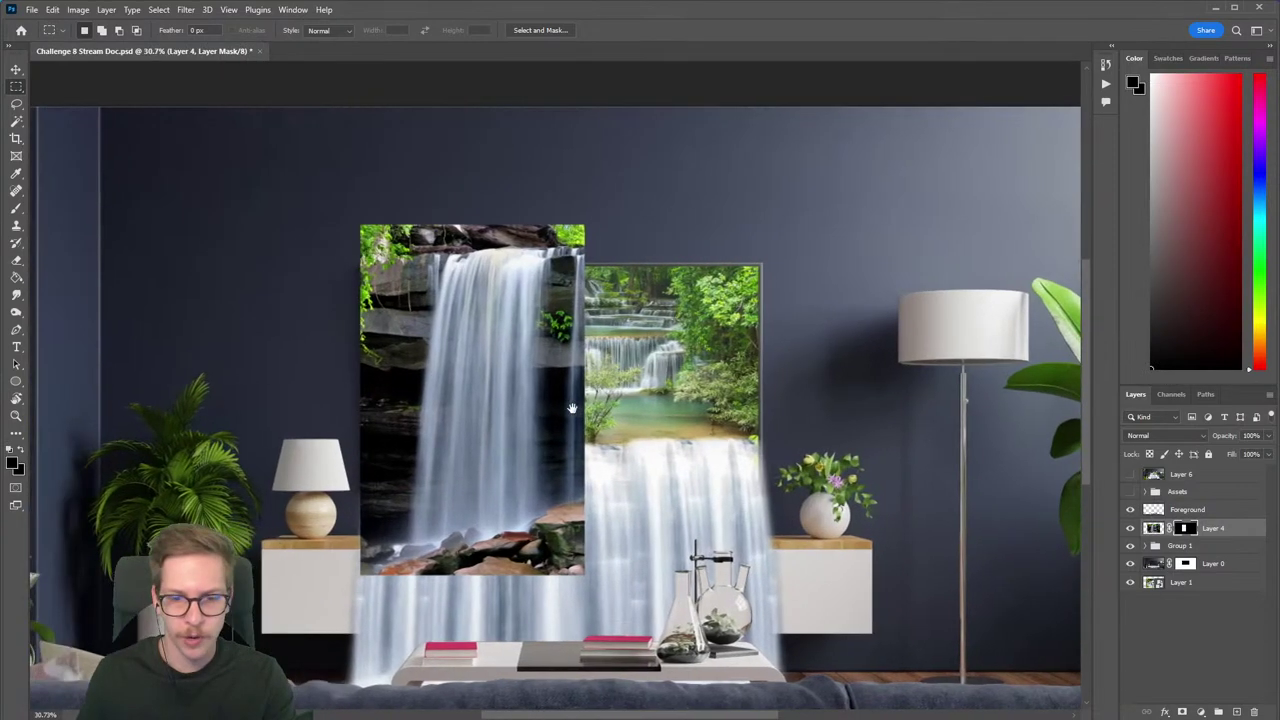
{"action": "left_click", "coordinate": [1131, 529]}
{"action": "left_click", "coordinate": [1131, 529]}
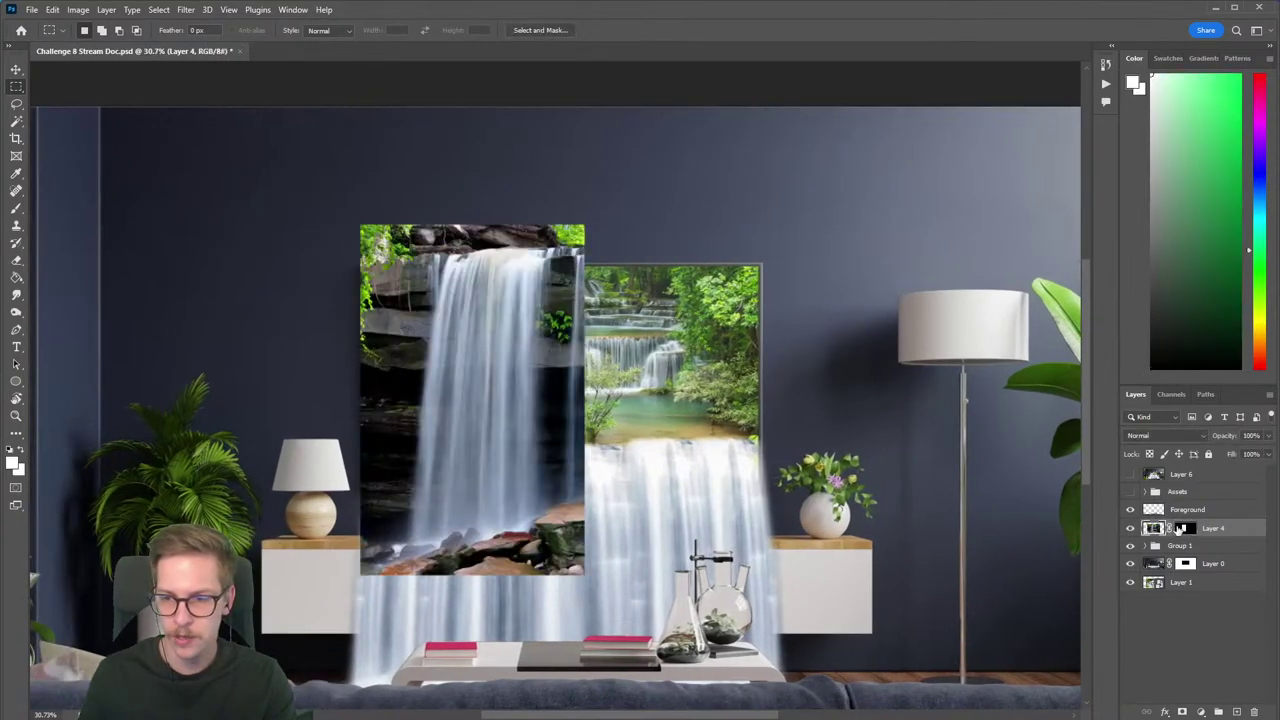
Paint black on Layer 4's mask to remove the dark rock and foliage along both sides of the waterfall.
{"action": "key", "text": "b"}
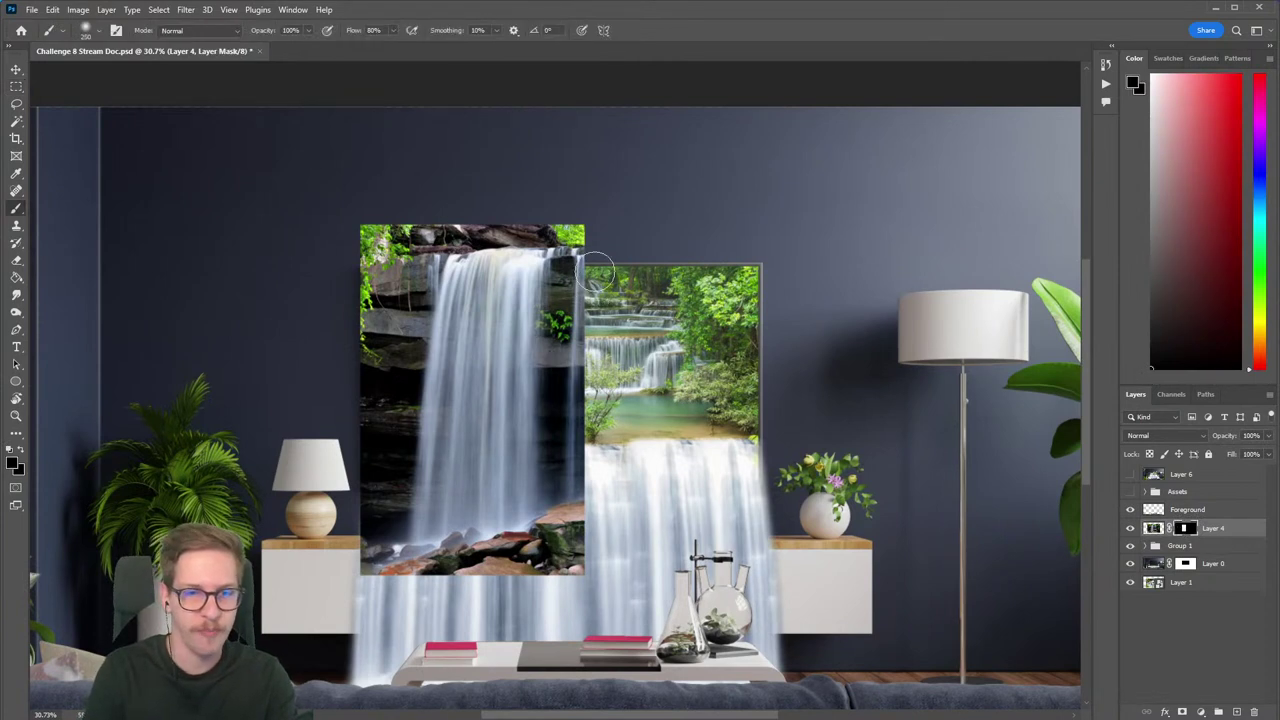
{"action": "mouse_move", "coordinate": [595, 268]}
{"action": "left_mouse_down"}
{"action": "mouse_move", "coordinate": [584, 343]}
{"action": "mouse_move", "coordinate": [582, 303]}
{"action": "mouse_move", "coordinate": [577, 430]}
{"action": "mouse_move", "coordinate": [577, 248]}
{"action": "mouse_move", "coordinate": [568, 478]}
{"action": "mouse_move", "coordinate": [567, 290]}
{"action": "mouse_move", "coordinate": [567, 476]}
{"action": "mouse_move", "coordinate": [560, 391]}
{"action": "mouse_move", "coordinate": [580, 237]}
{"action": "mouse_move", "coordinate": [567, 548]}
{"action": "mouse_move", "coordinate": [586, 442]}
{"action": "mouse_move", "coordinate": [566, 555]}
{"action": "mouse_move", "coordinate": [563, 442]}
{"action": "mouse_move", "coordinate": [563, 602]}
{"action": "mouse_move", "coordinate": [560, 429]}
{"action": "mouse_move", "coordinate": [575, 360]}
{"action": "mouse_move", "coordinate": [561, 598]}
{"action": "mouse_move", "coordinate": [557, 420]}
{"action": "mouse_move", "coordinate": [540, 477]}
{"action": "left_mouse_up"}
{"action": "key", "text": "["}
{"action": "mouse_move", "coordinate": [404, 209]}
{"action": "left_mouse_down"}
{"action": "mouse_move", "coordinate": [371, 237]}
{"action": "mouse_move", "coordinate": [400, 217]}
{"action": "mouse_move", "coordinate": [360, 423]}
{"action": "mouse_move", "coordinate": [365, 508]}
{"action": "mouse_move", "coordinate": [387, 314]}
{"action": "mouse_move", "coordinate": [363, 408]}
{"action": "mouse_move", "coordinate": [368, 476]}
{"action": "mouse_move", "coordinate": [372, 194]}
{"action": "left_mouse_up"}
{"action": "key", "text": "["}
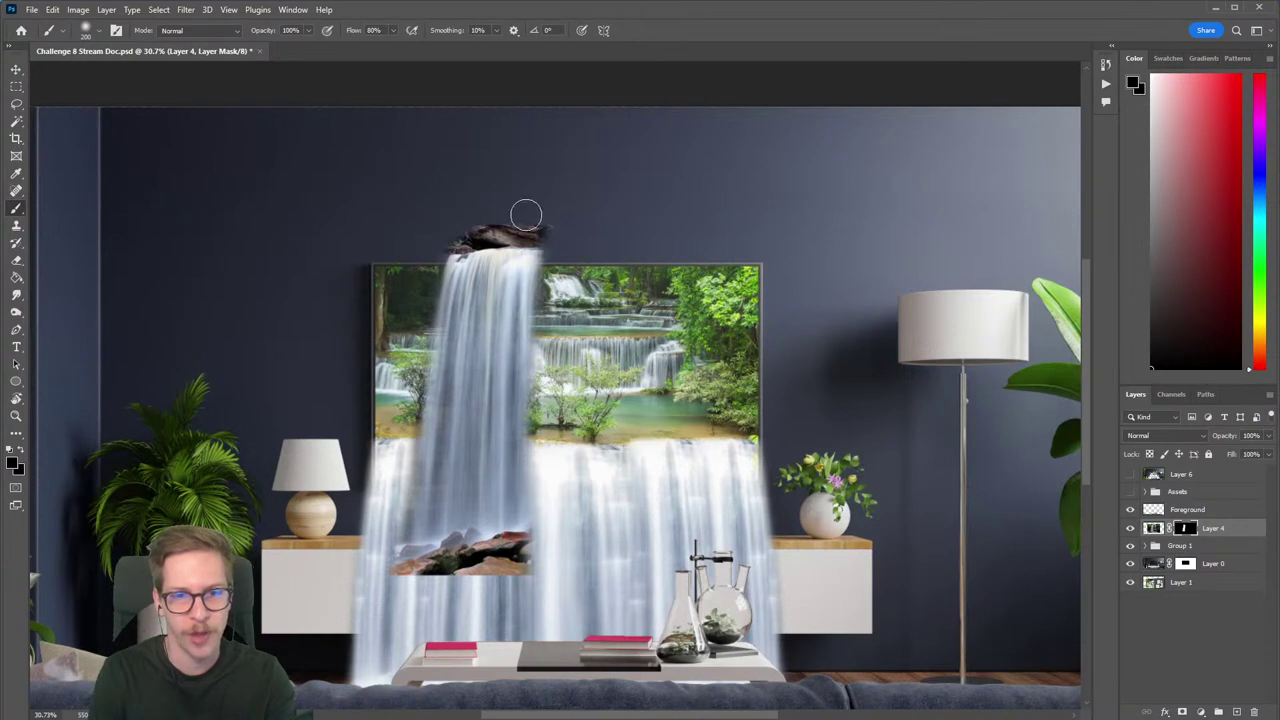
Mask out the rocks above the crest and at the foot of the Layer 4 waterfall, leaving only soft-edged water.
{"action": "left_click_drag", "start_coordinate": [441, 229], "coordinate": [551, 203]}
{"action": "key", "text": "bracketleft"}
{"action": "key", "text": "bracketleft"}
{"action": "mouse_move", "coordinate": [441, 235]}
{"action": "left_mouse_down"}
{"action": "mouse_move", "coordinate": [518, 217]}
{"action": "mouse_move", "coordinate": [473, 231]}
{"action": "mouse_move", "coordinate": [504, 215]}
{"action": "mouse_move", "coordinate": [575, 229]}
{"action": "mouse_move", "coordinate": [458, 227]}
{"action": "mouse_move", "coordinate": [449, 240]}
{"action": "mouse_move", "coordinate": [482, 227]}
{"action": "mouse_move", "coordinate": [431, 259]}
{"action": "mouse_move", "coordinate": [537, 226]}
{"action": "left_mouse_up"}
{"action": "key", "text": "bracketright"}
{"action": "mouse_move", "coordinate": [411, 580]}
{"action": "left_mouse_down"}
{"action": "mouse_move", "coordinate": [541, 554]}
{"action": "mouse_move", "coordinate": [422, 559]}
{"action": "mouse_move", "coordinate": [547, 561]}
{"action": "mouse_move", "coordinate": [477, 560]}
{"action": "left_mouse_up"}
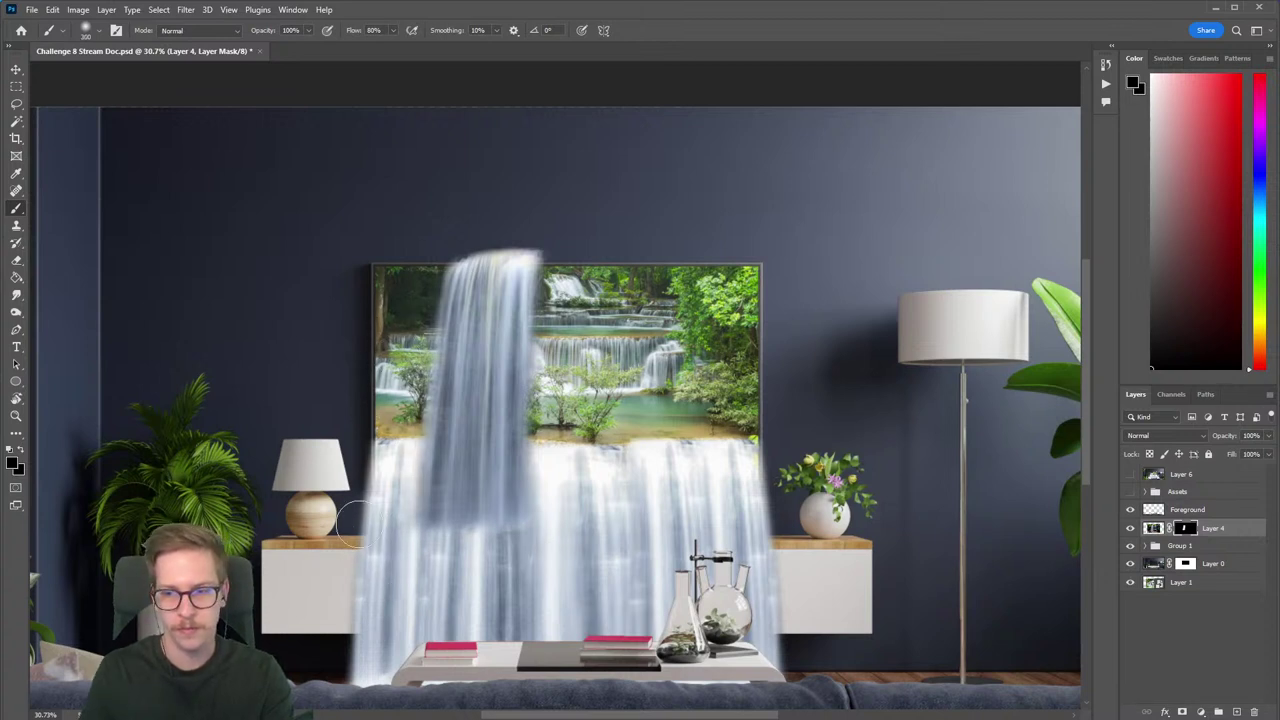
{"action": "left_click_drag", "start_coordinate": [745, 472], "coordinate": [655, 460]}
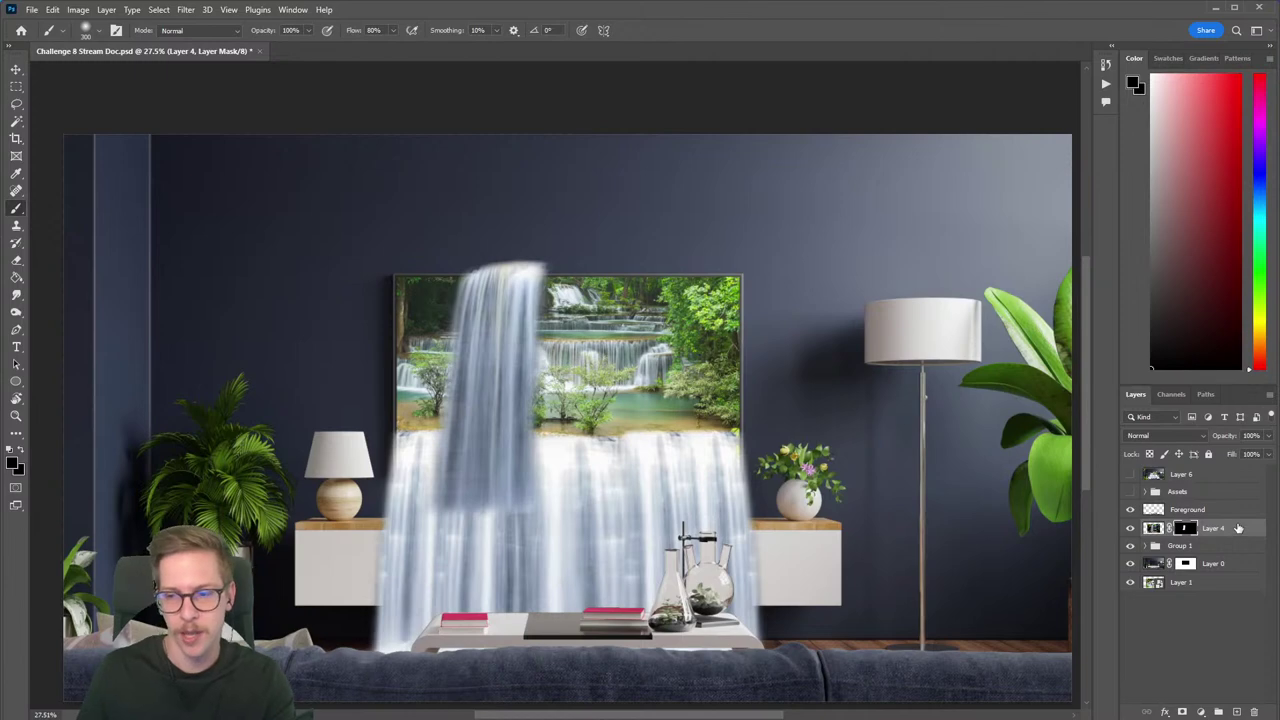
Convert Layer 4 to a Smart Object and move it down so its crest meets the bottom of the TV scene.
{"action": "right_click", "coordinate": [1238, 528]}
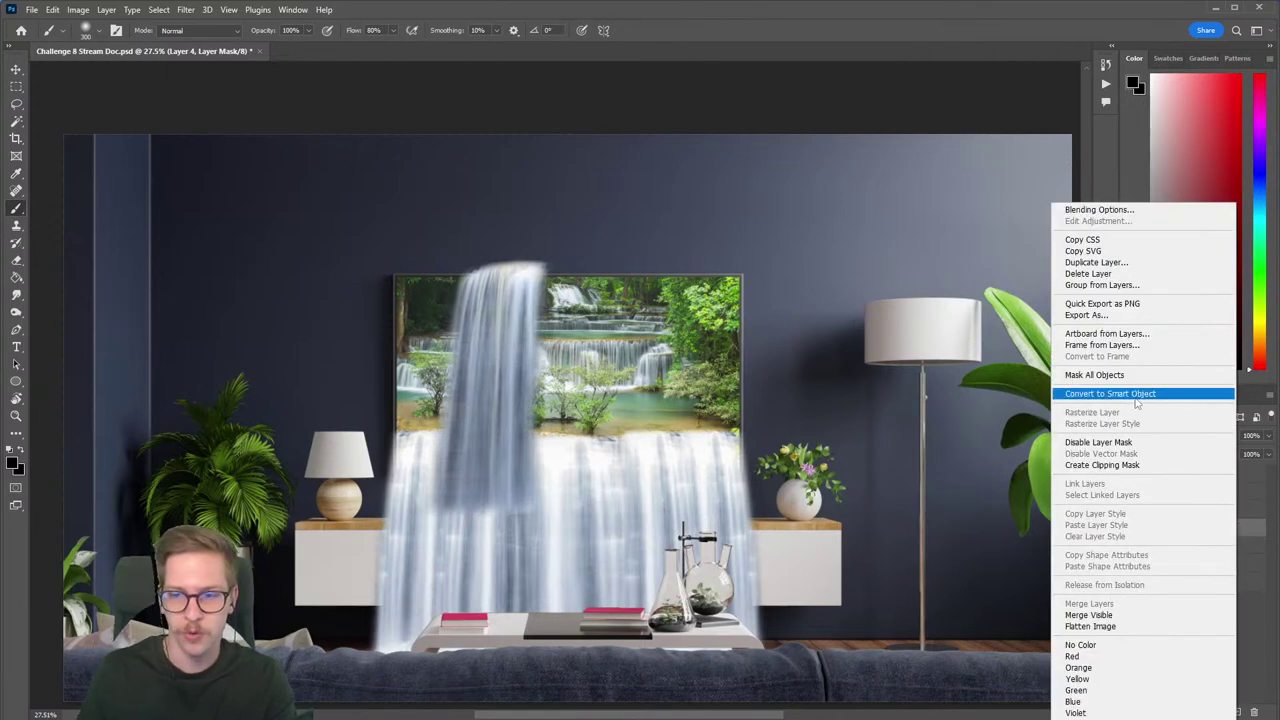
{"action": "left_click", "coordinate": [1110, 394]}
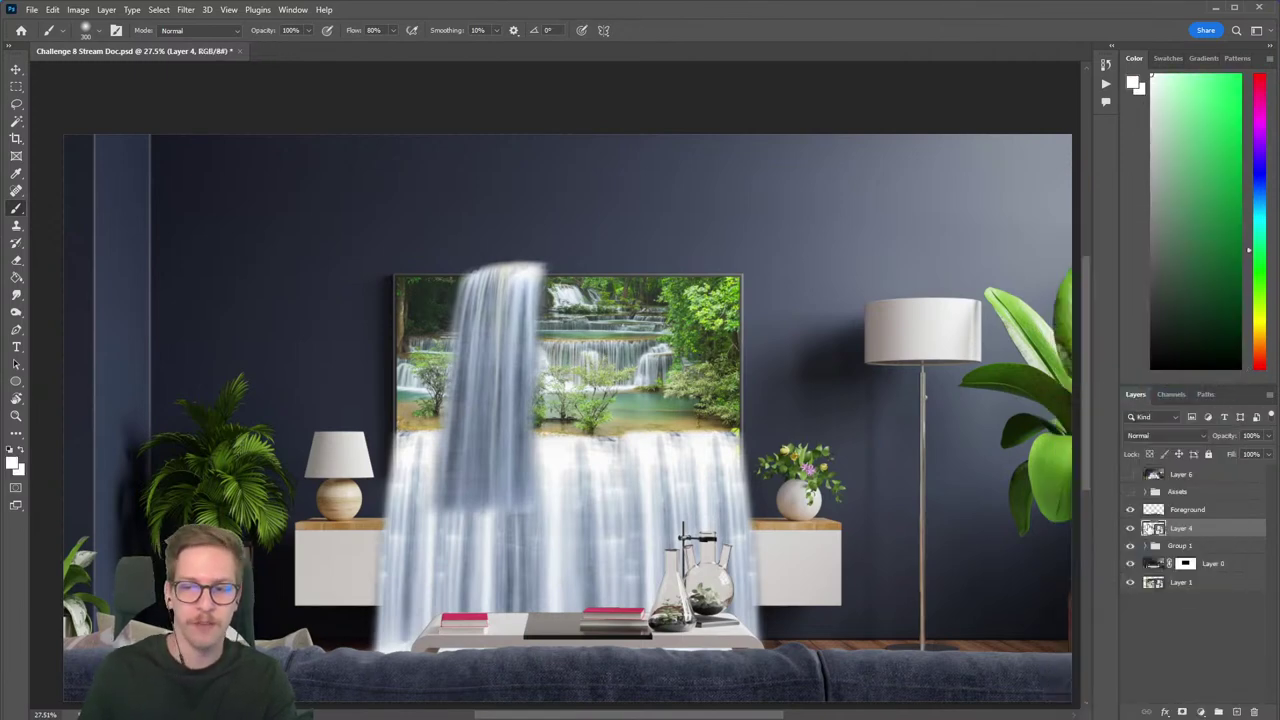
{"action": "double_click", "coordinate": [1153, 529]}
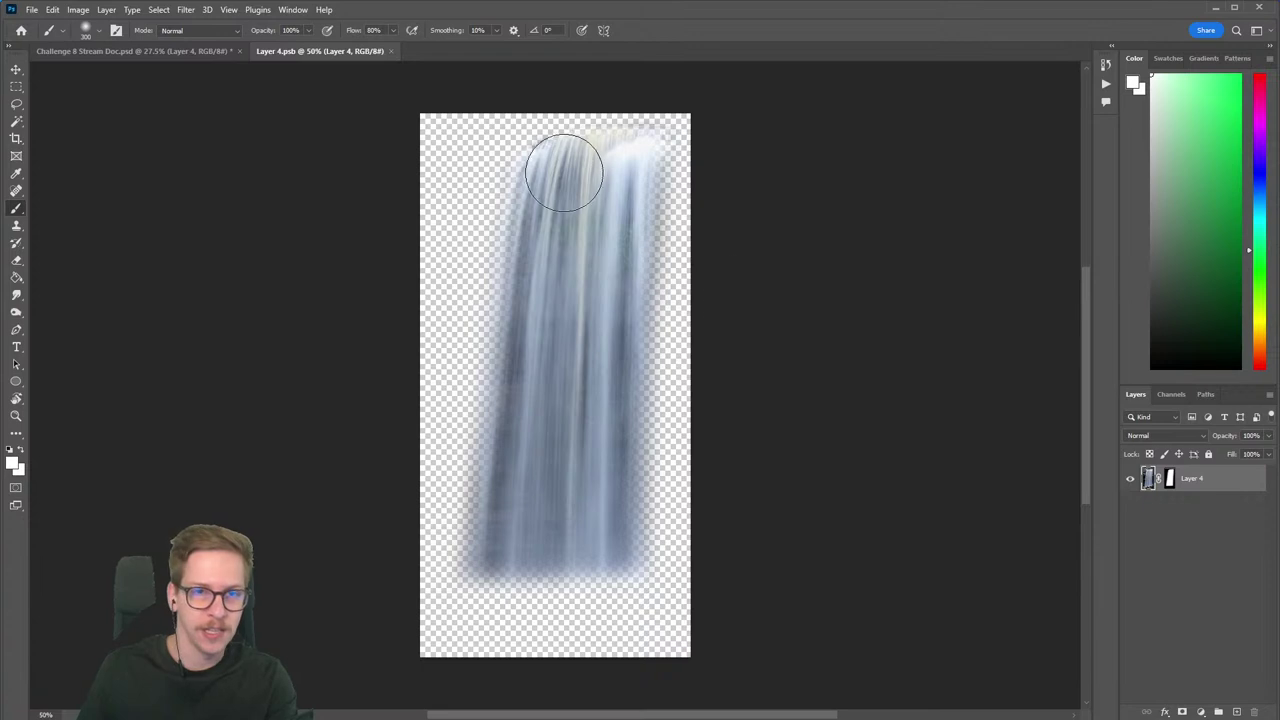
{"action": "left_click", "coordinate": [390, 51]}
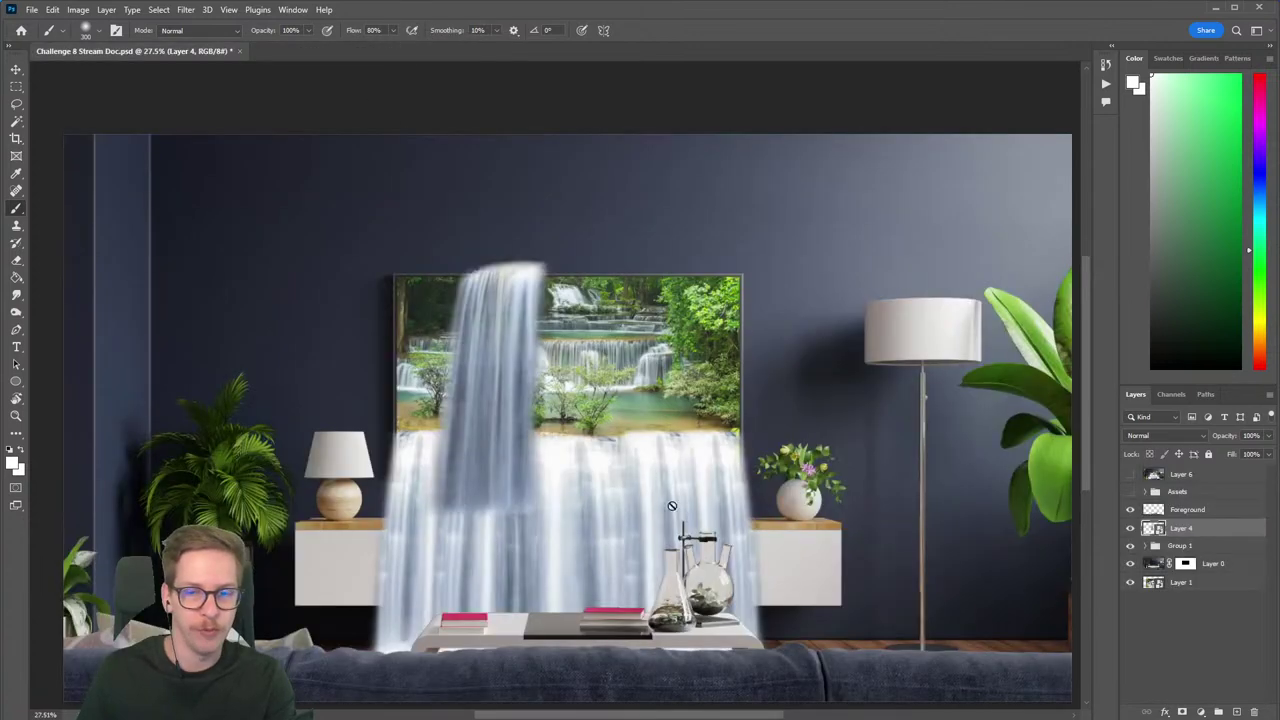
{"action": "key", "text": "v"}
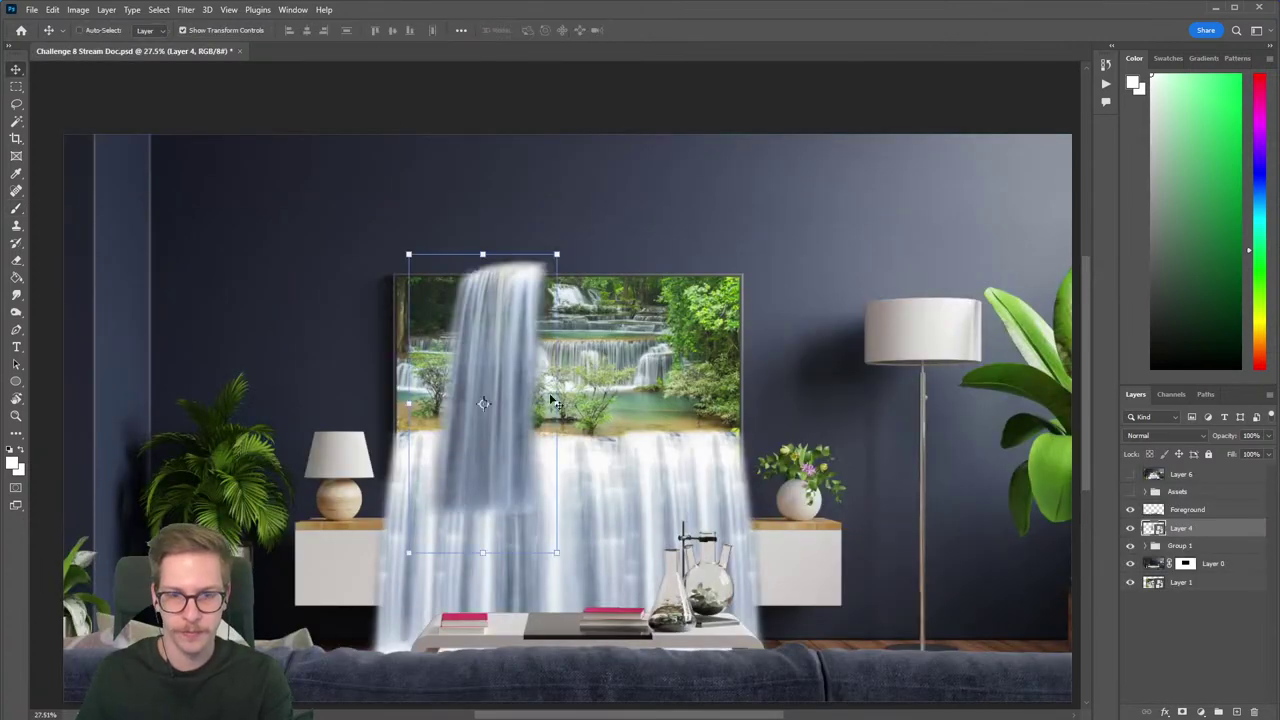
{"action": "mouse_move", "coordinate": [490, 318]}
{"action": "left_mouse_down"}
{"action": "mouse_move", "coordinate": [479, 434]}
{"action": "mouse_move", "coordinate": [560, 436]}
{"action": "mouse_move", "coordinate": [477, 432]}
{"action": "mouse_move", "coordinate": [487, 405]}
{"action": "mouse_move", "coordinate": [509, 443]}
{"action": "left_mouse_up"}
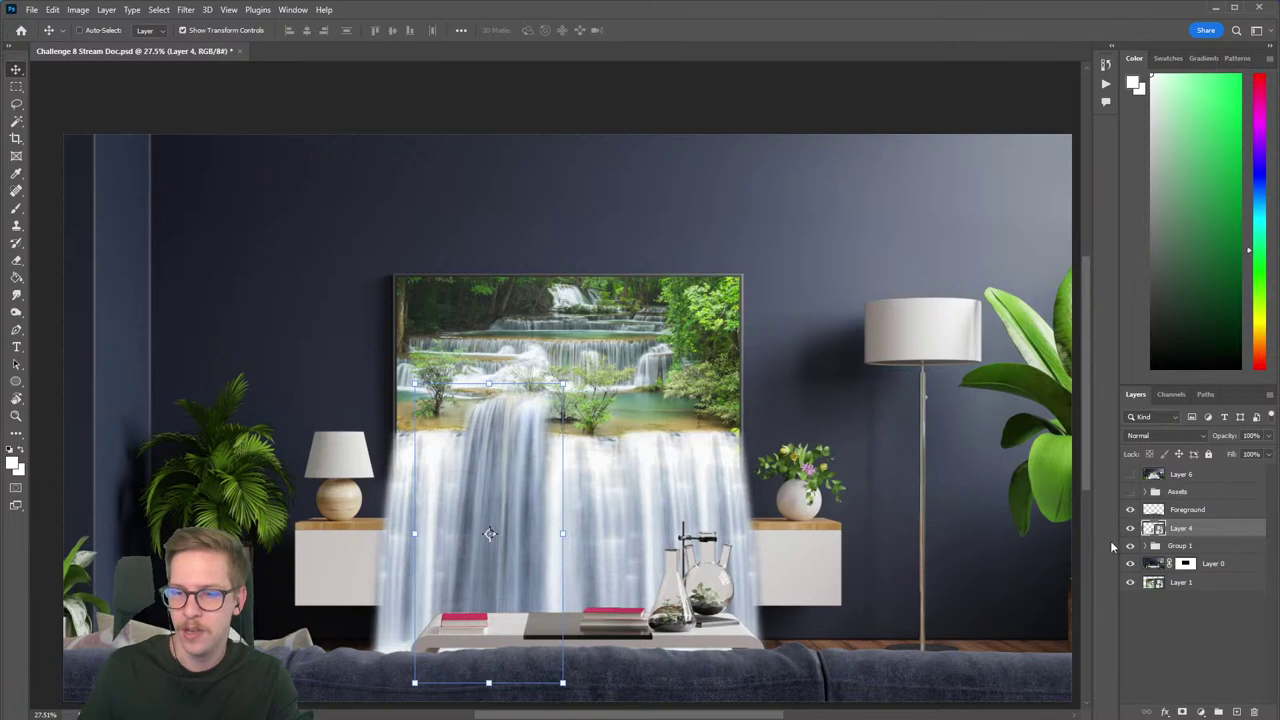
Start a Levels adjustment on Layer 4 and set the white input level to 220.
{"action": "left_click", "coordinate": [74, 11]}
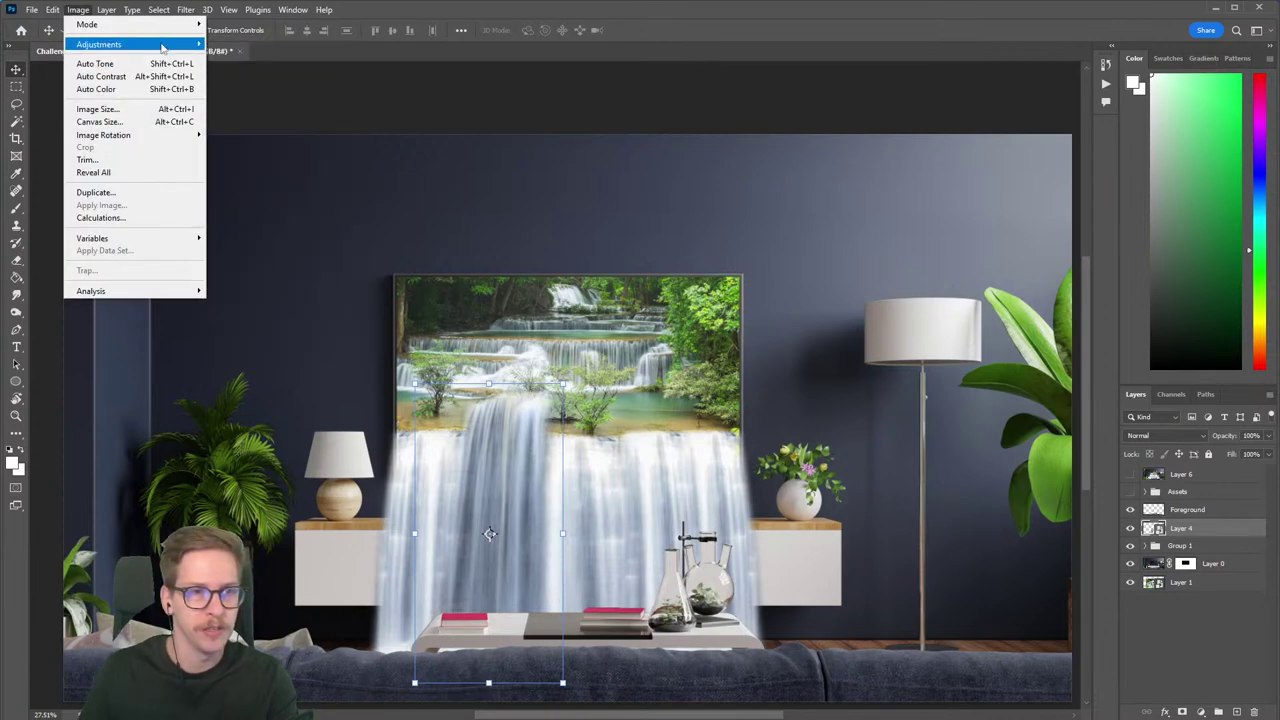
{"action": "mouse_move", "coordinate": [162, 46]}
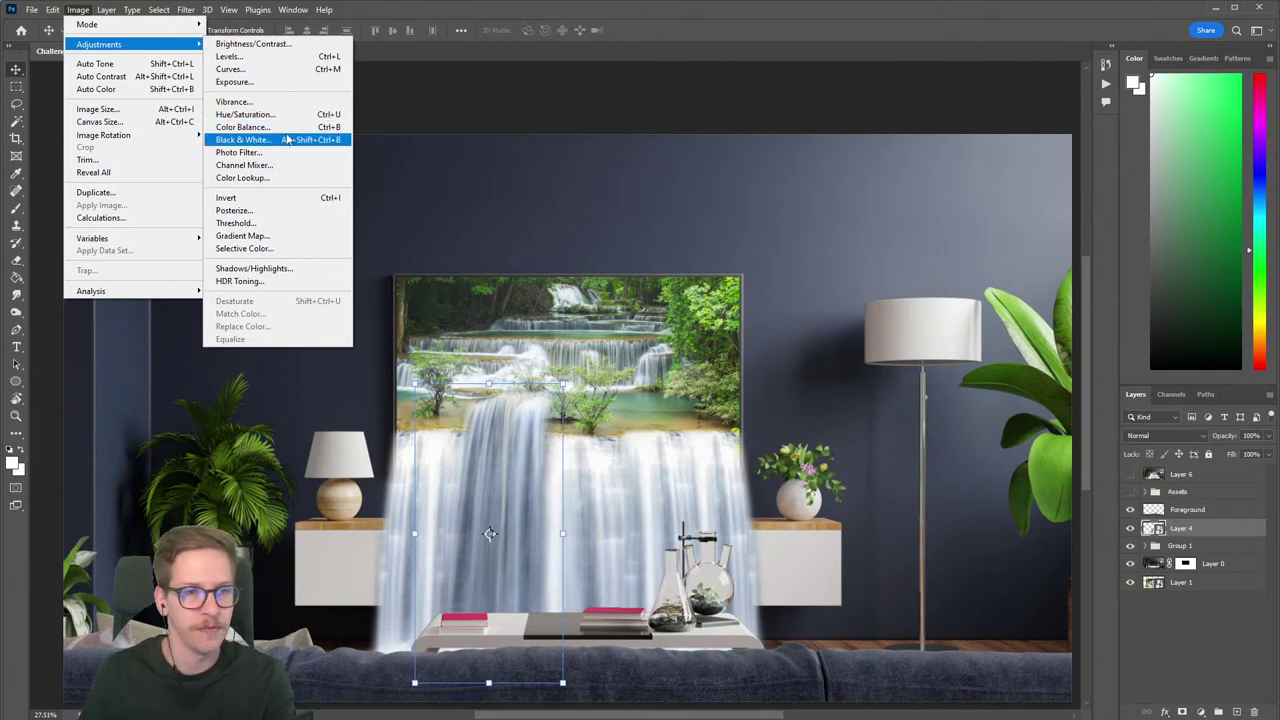
{"action": "left_click", "coordinate": [228, 57]}
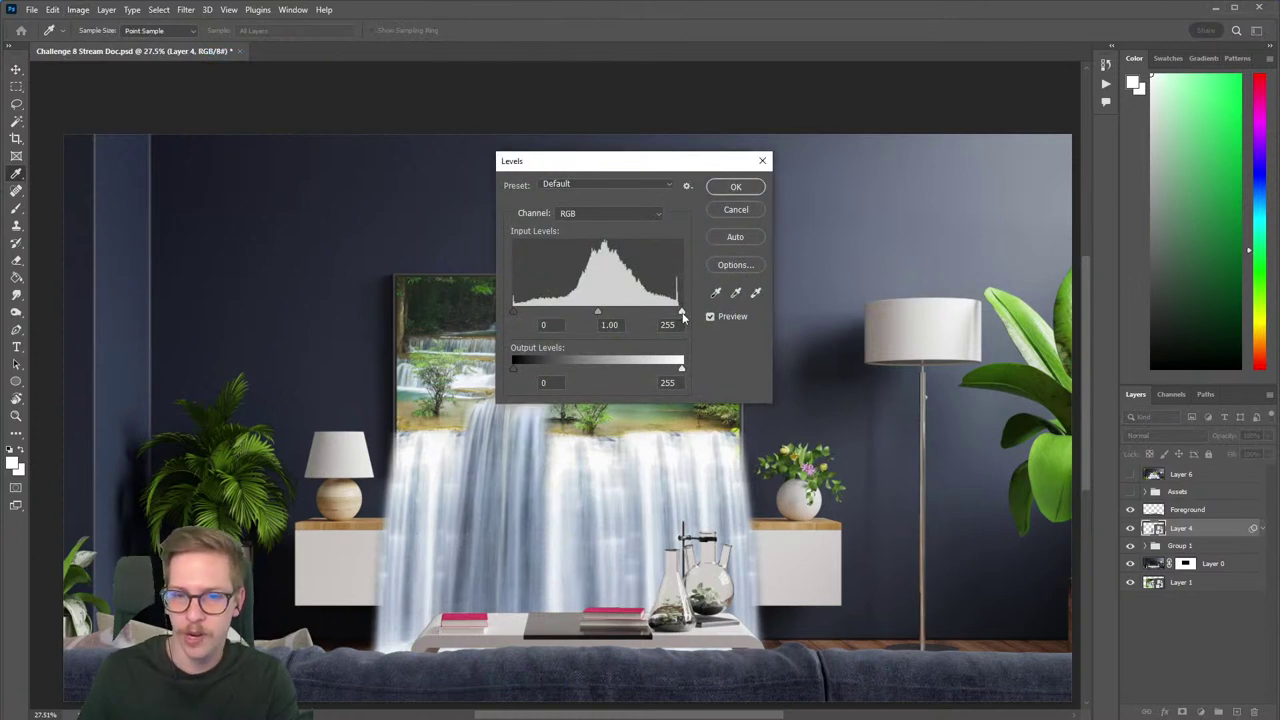
{"action": "left_click_drag", "start_coordinate": [681, 311], "coordinate": [658, 313]}
{"action": "left_click_drag", "start_coordinate": [670, 168], "coordinate": [803, 184]}
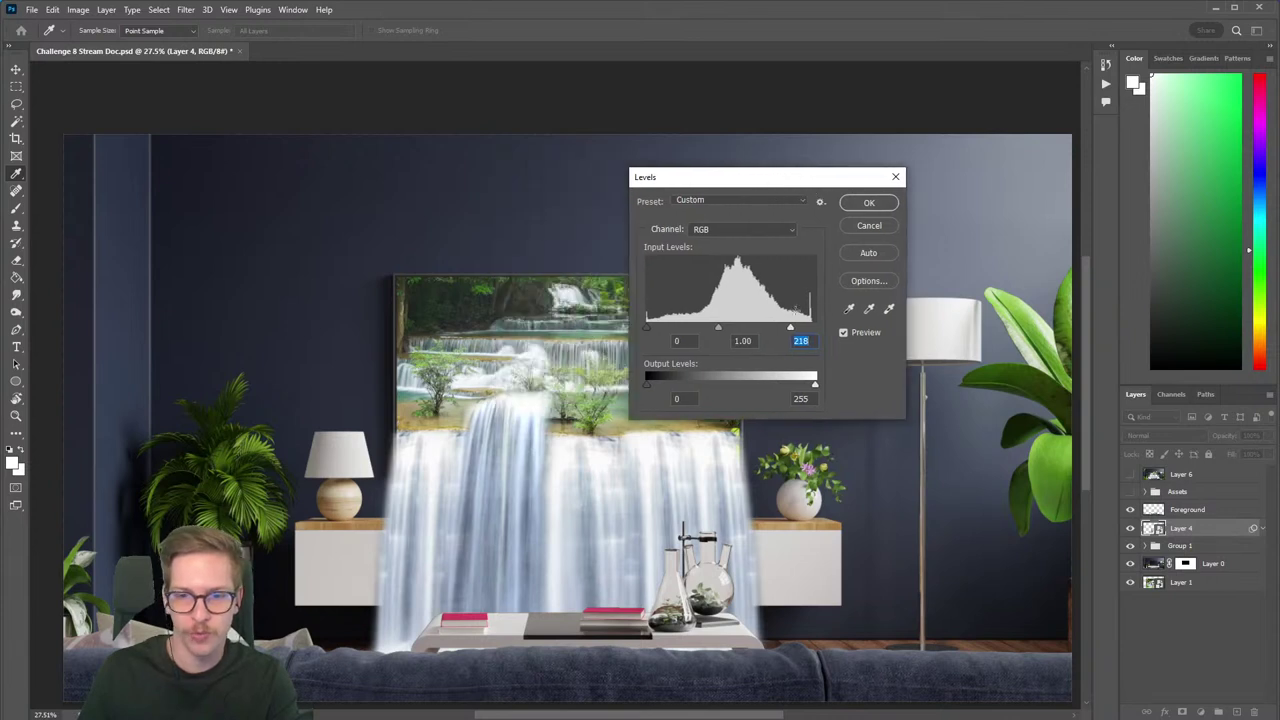
{"action": "left_click_drag", "start_coordinate": [791, 330], "coordinate": [787, 330]}
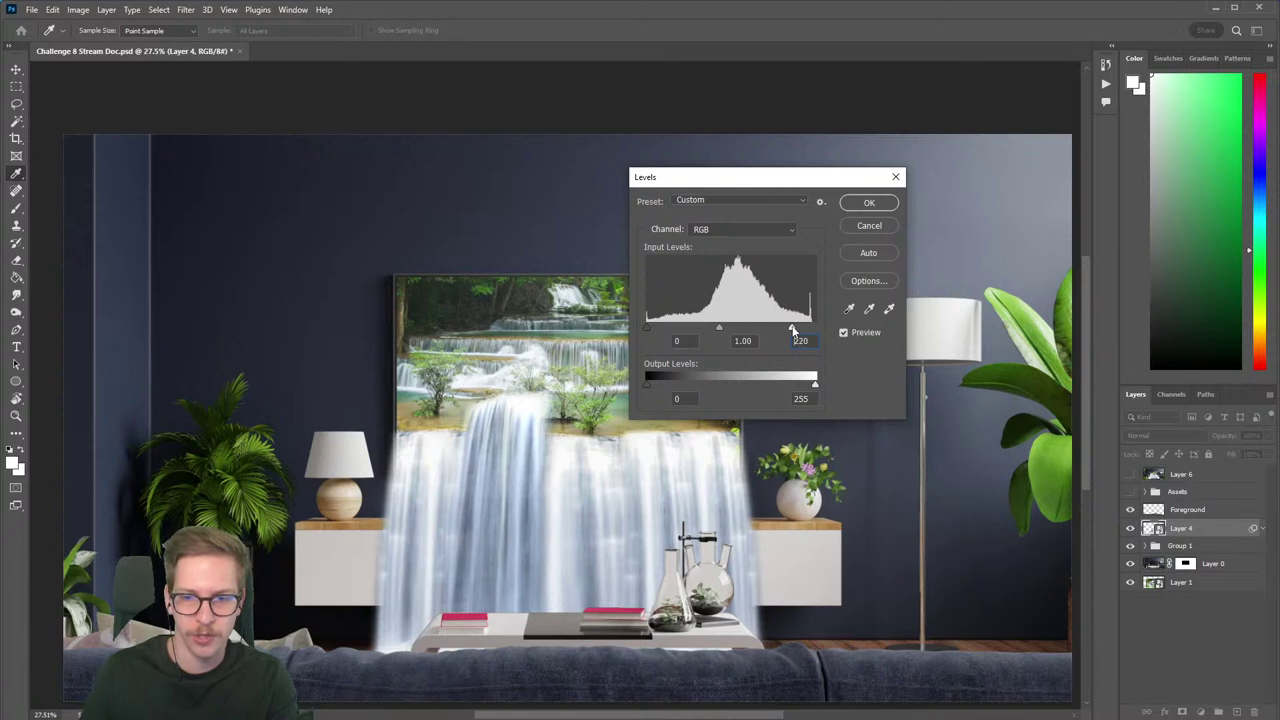
Set the Levels midtone input to 1.67 and the black input to 9, and apply the adjustment to Layer 4.
{"action": "mouse_move", "coordinate": [718, 326]}
{"action": "left_mouse_down"}
{"action": "mouse_move", "coordinate": [694, 324]}
{"action": "mouse_move", "coordinate": [713, 330]}
{"action": "left_mouse_up"}
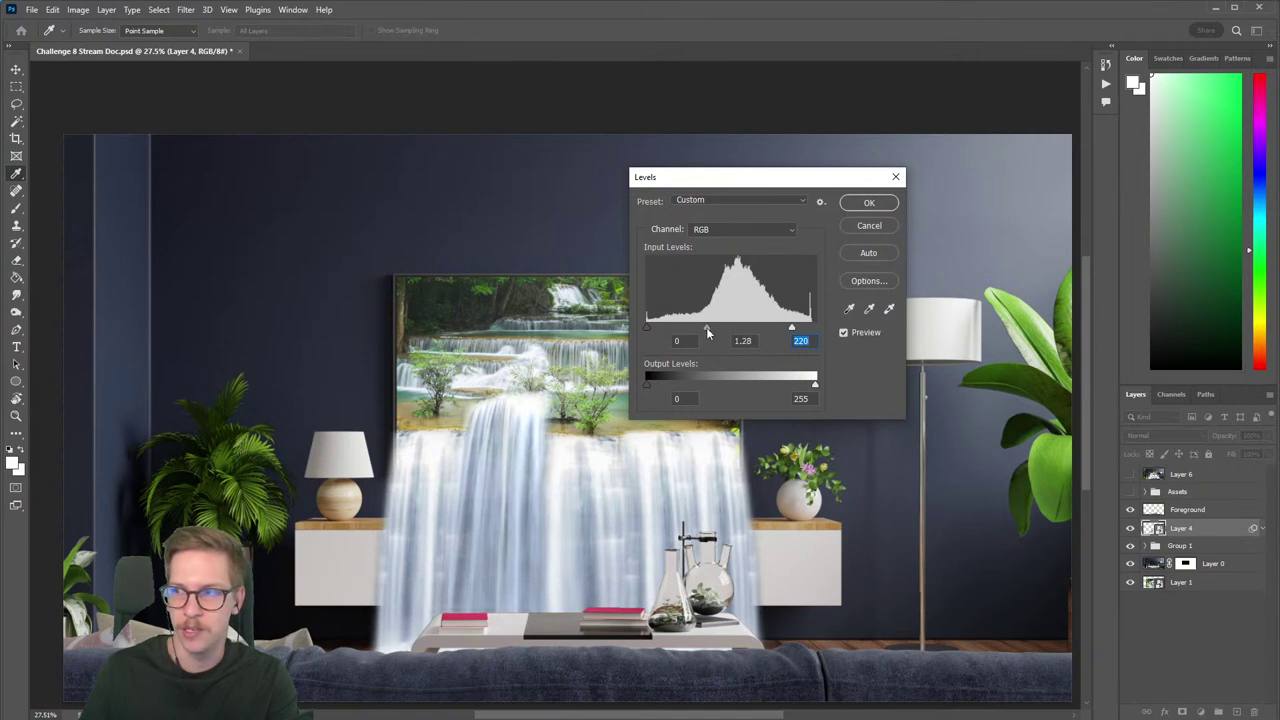
{"action": "left_click_drag", "start_coordinate": [705, 327], "coordinate": [698, 334]}
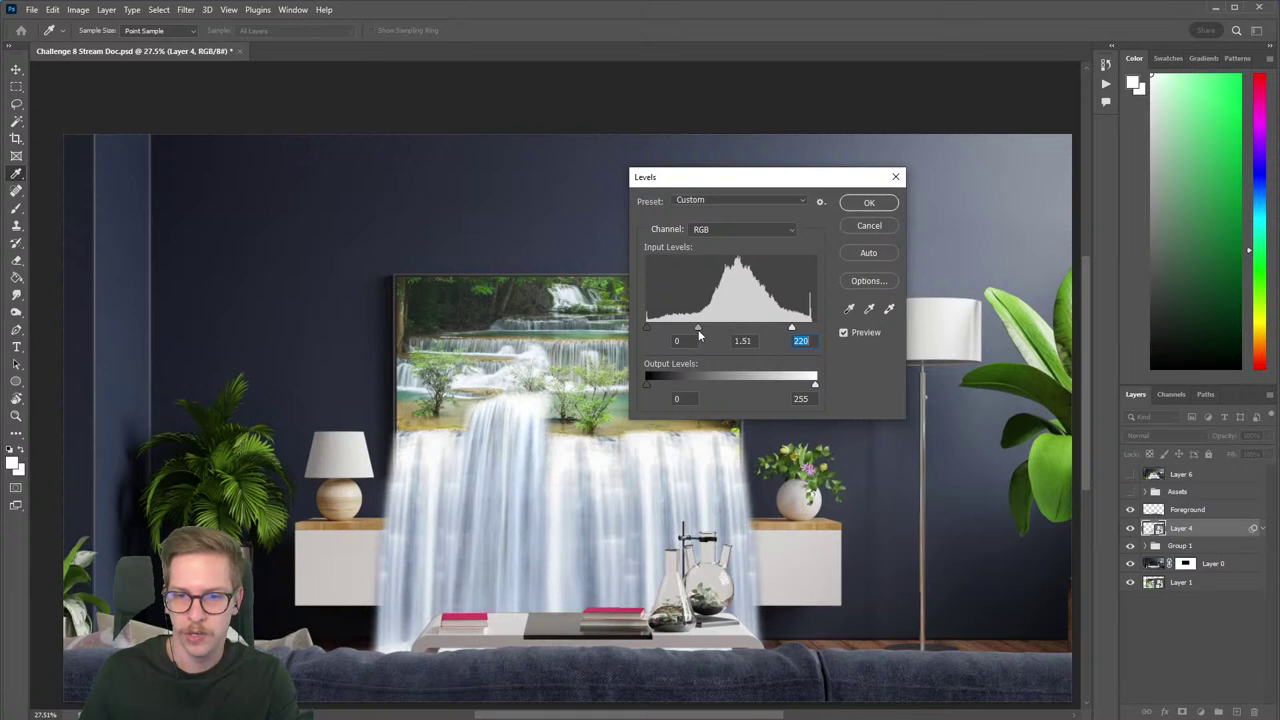
{"action": "left_click", "coordinate": [696, 329]}
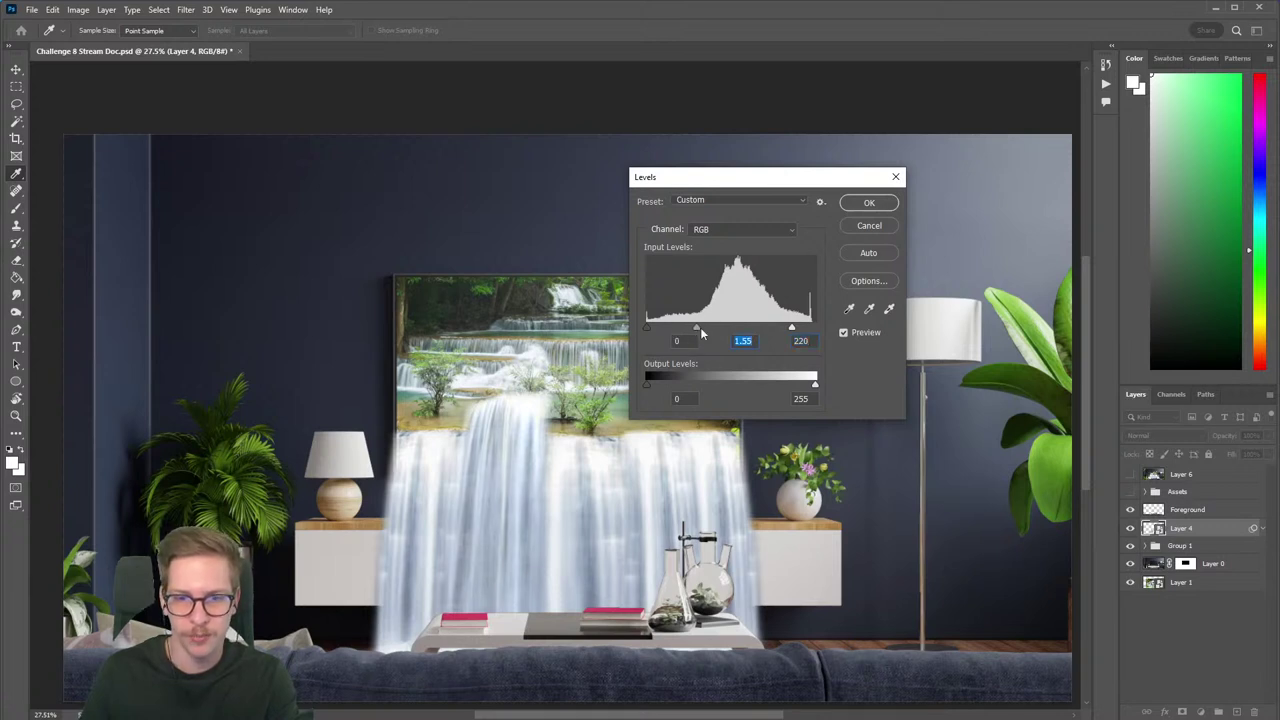
{"action": "left_click_drag", "start_coordinate": [697, 331], "coordinate": [690, 331]}
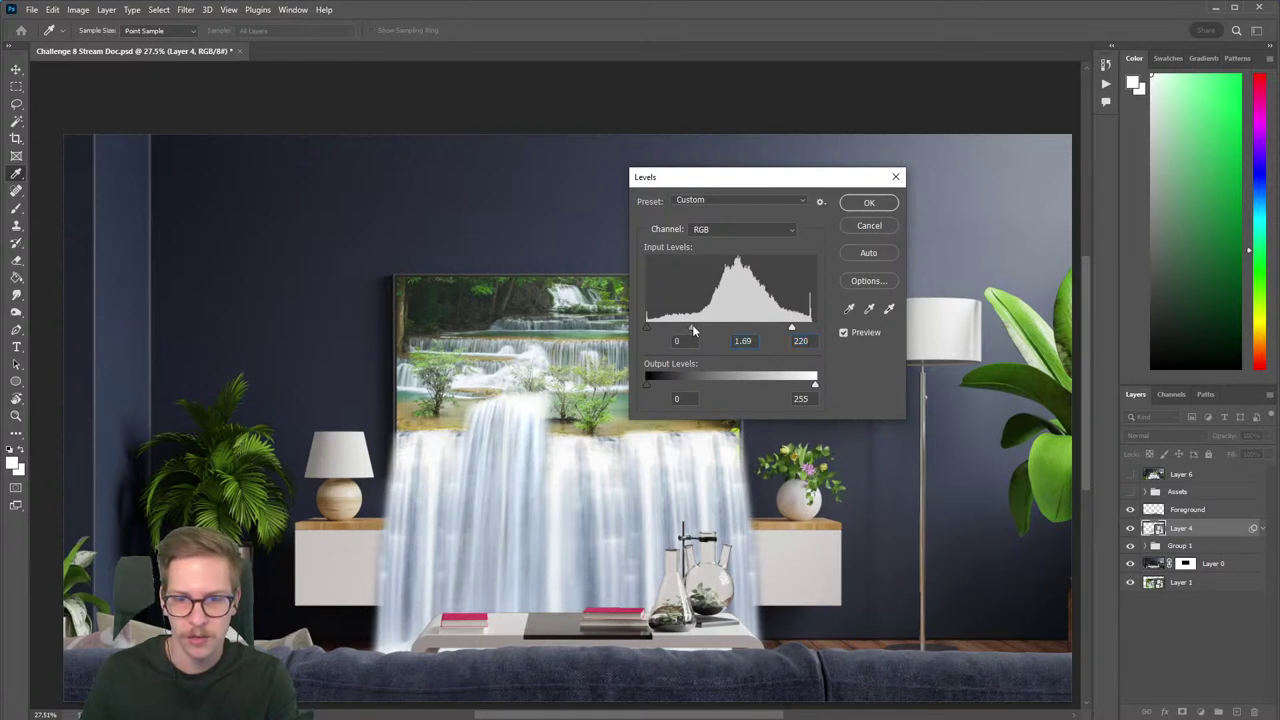
{"action": "left_click", "coordinate": [693, 330]}
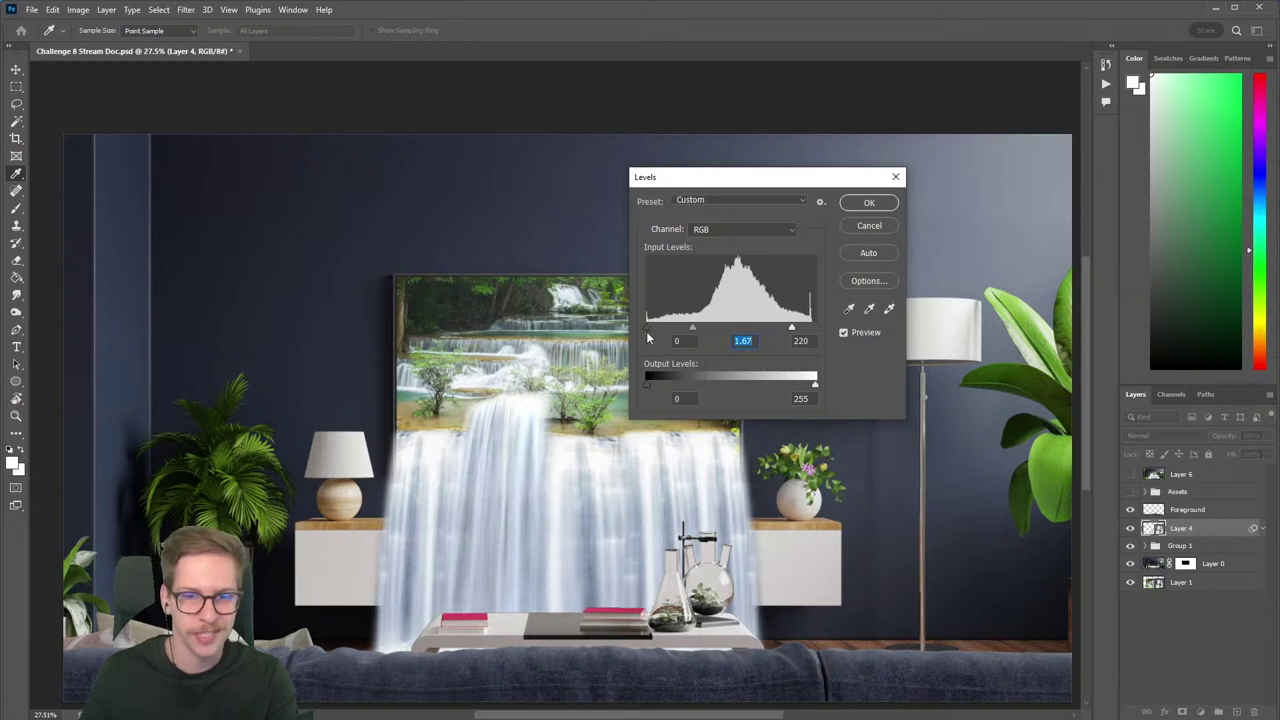
{"action": "left_click_drag", "start_coordinate": [647, 329], "coordinate": [657, 334]}
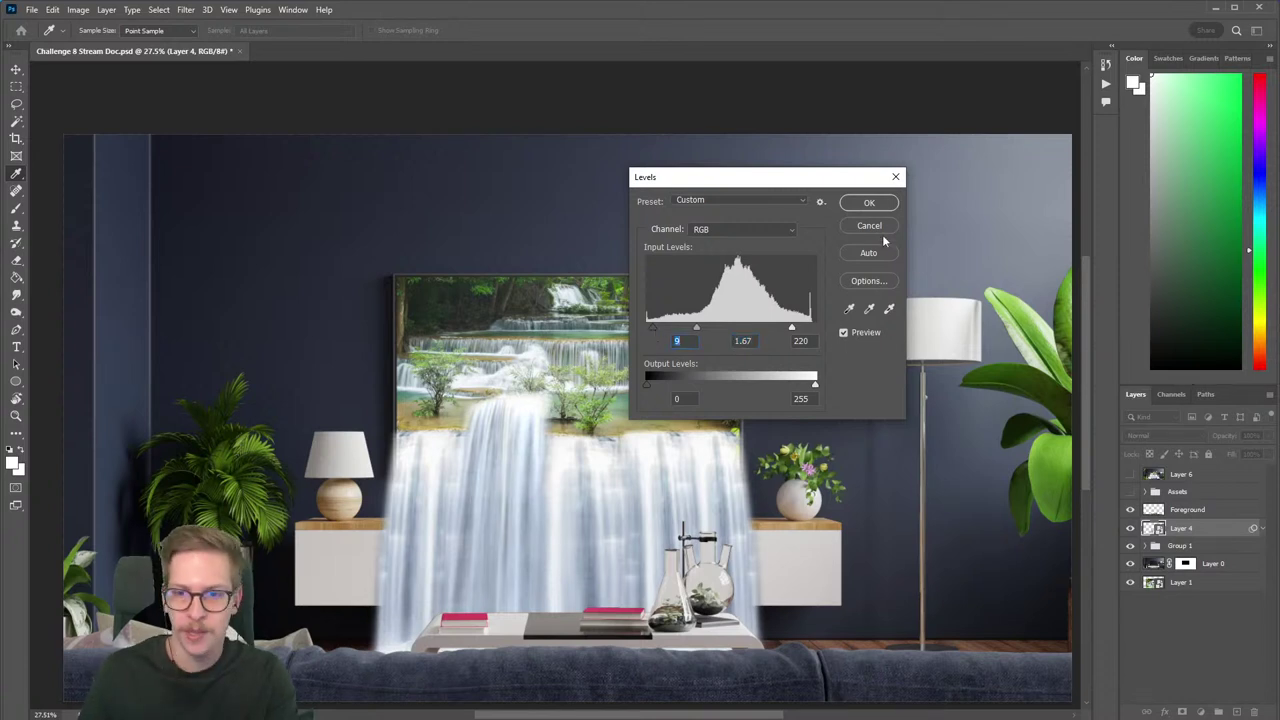
{"action": "left_click", "coordinate": [866, 205]}
Move Layer 4 onto the left part of the large falls and place a duplicate of it on the right part.
{"action": "left_click_drag", "start_coordinate": [532, 503], "coordinate": [481, 488]}
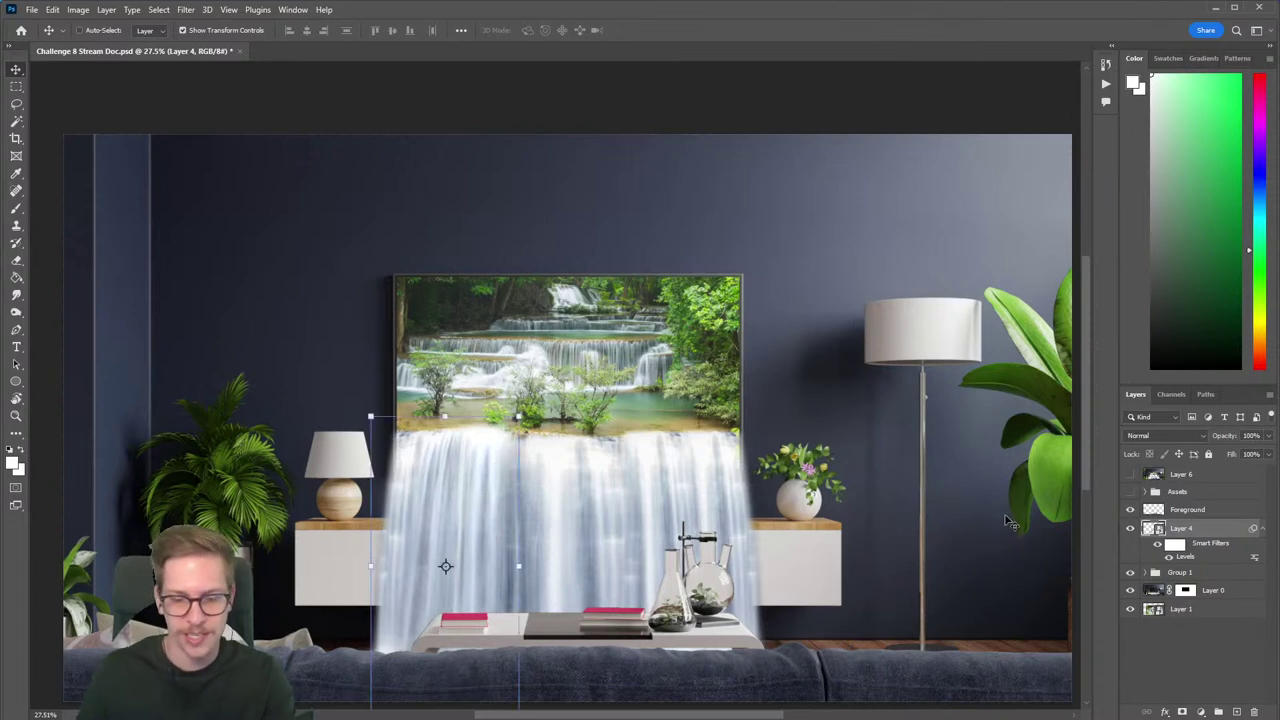
{"action": "key", "text": "ctrl"}
{"action": "key", "text": "ctrl+j"}
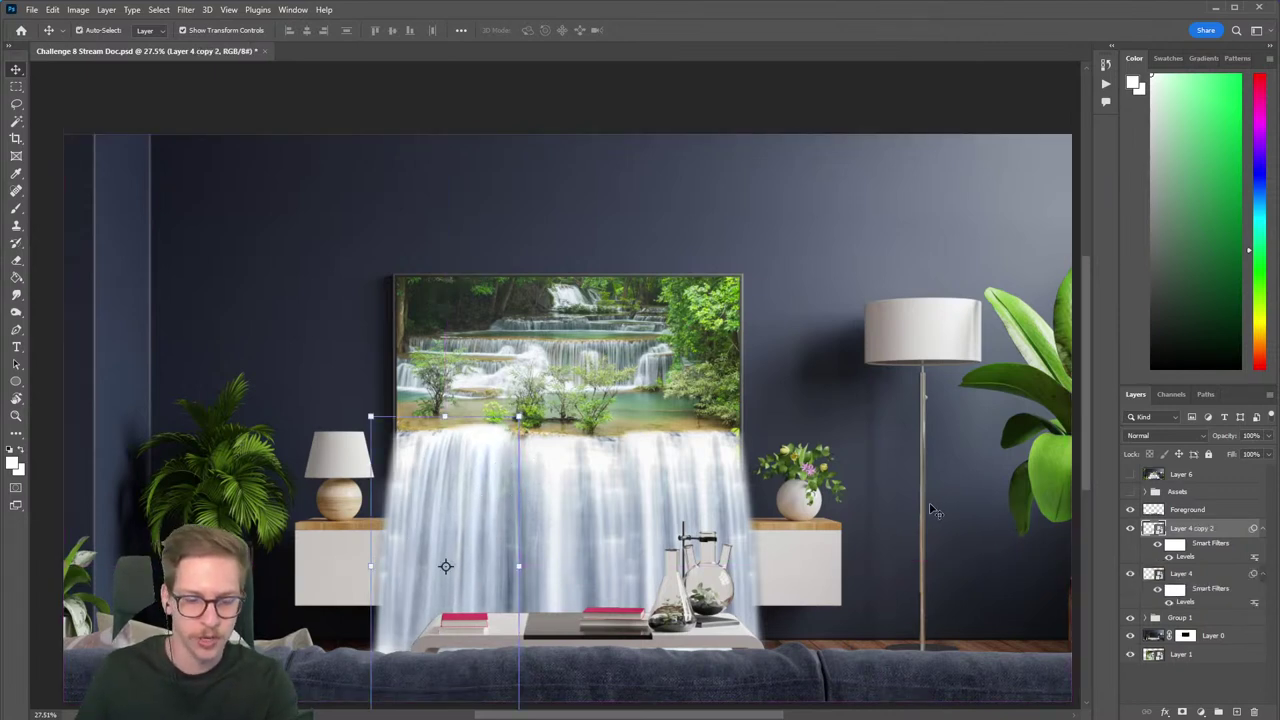
{"action": "left_click_drag", "start_coordinate": [563, 538], "coordinate": [776, 481]}
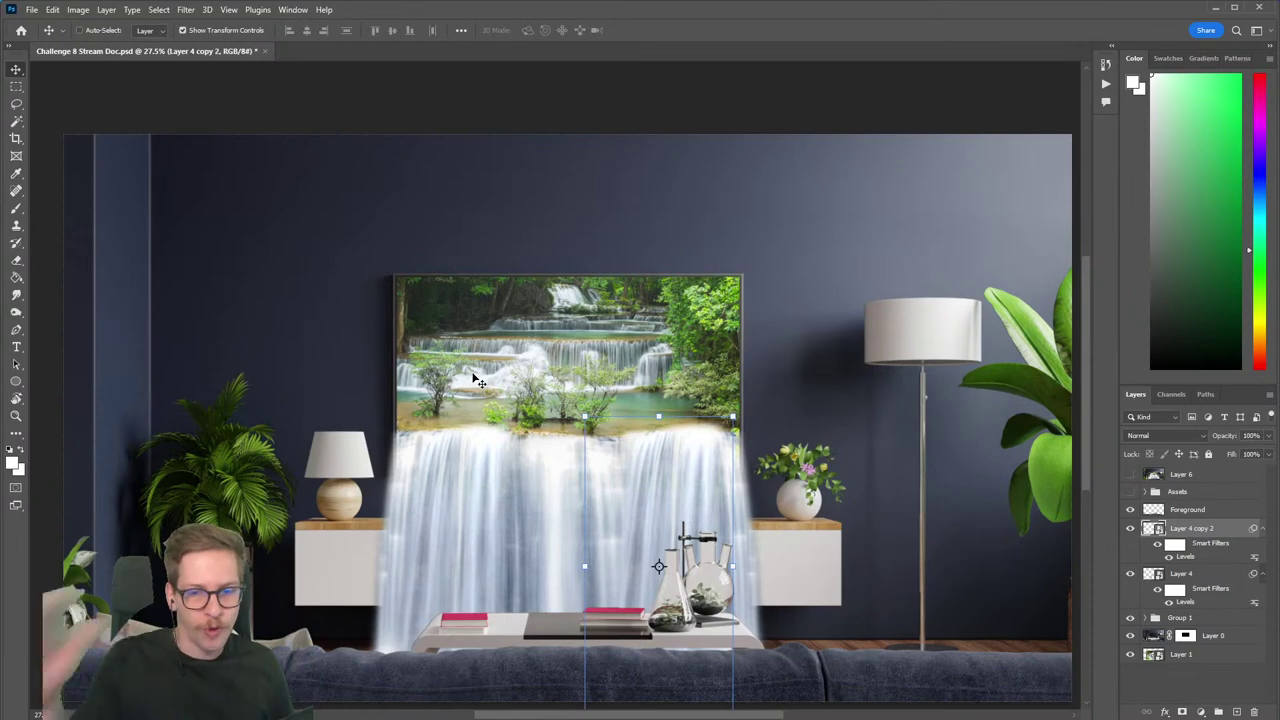
Flip Layer 4 copy 2 horizontally and place a duplicate of it slightly further left and lower.
{"action": "left_click", "coordinate": [52, 9]}
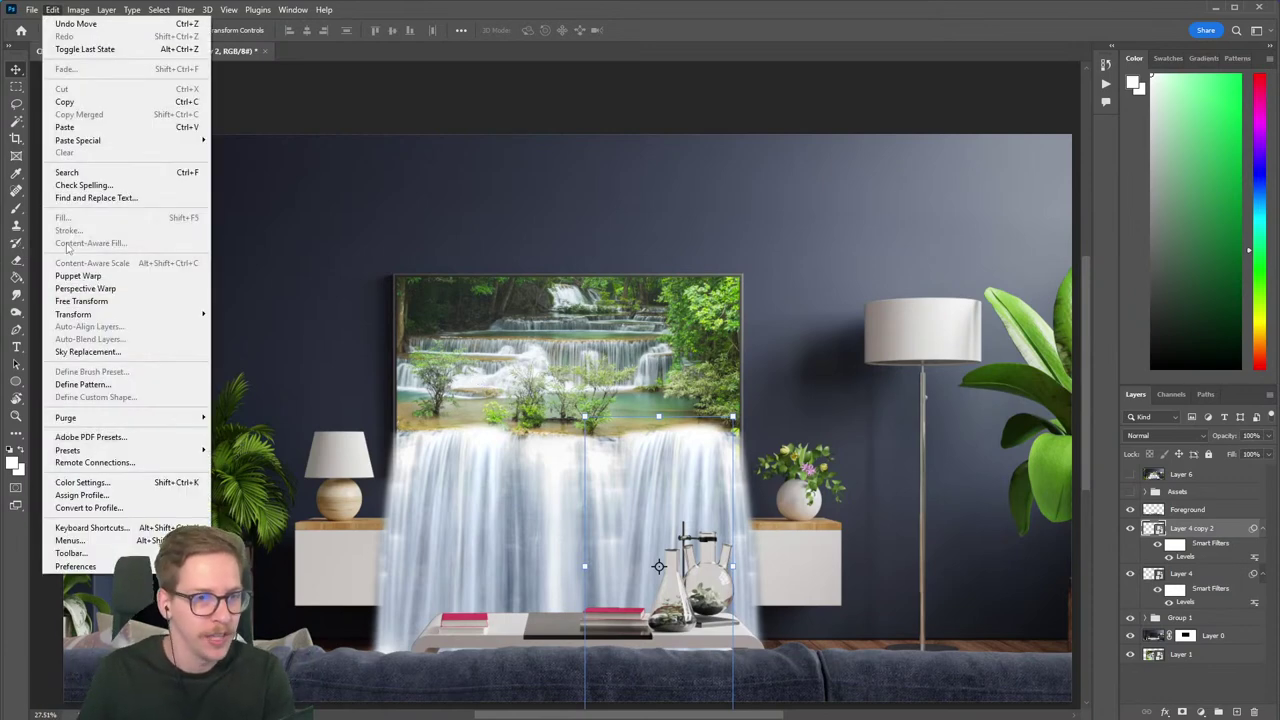
{"action": "mouse_move", "coordinate": [88, 316]}
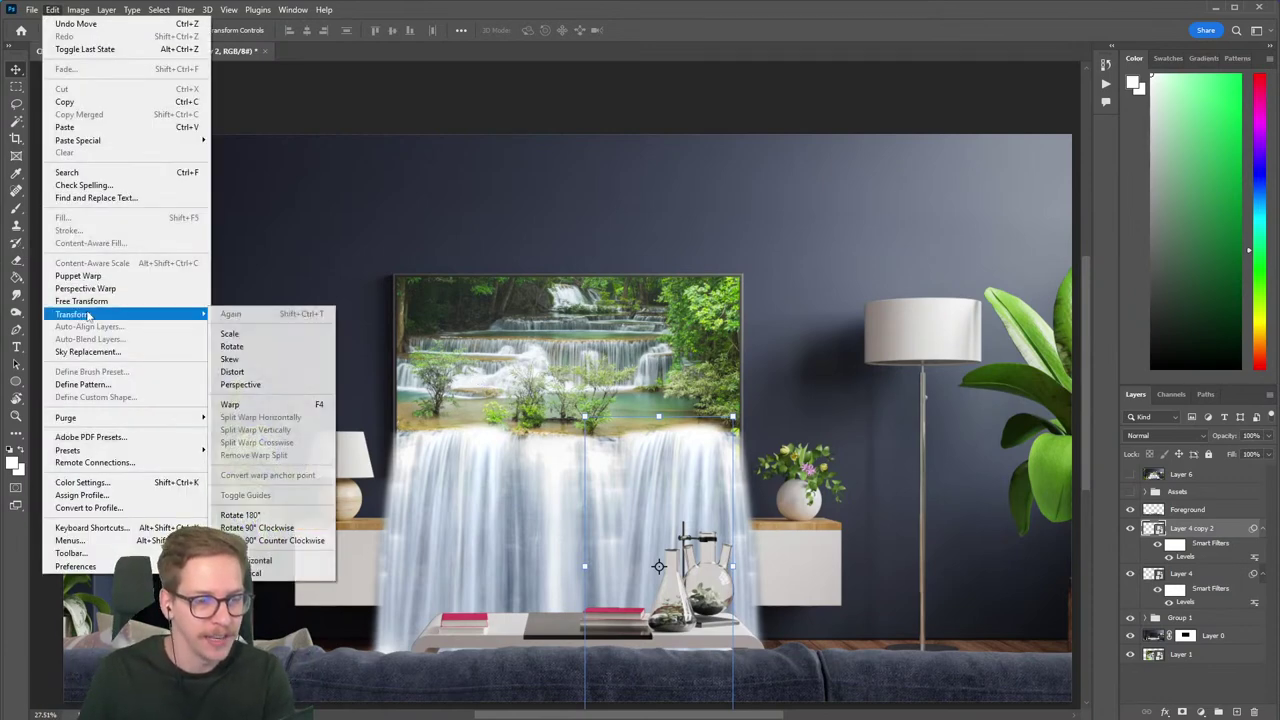
{"action": "left_click", "coordinate": [290, 560]}
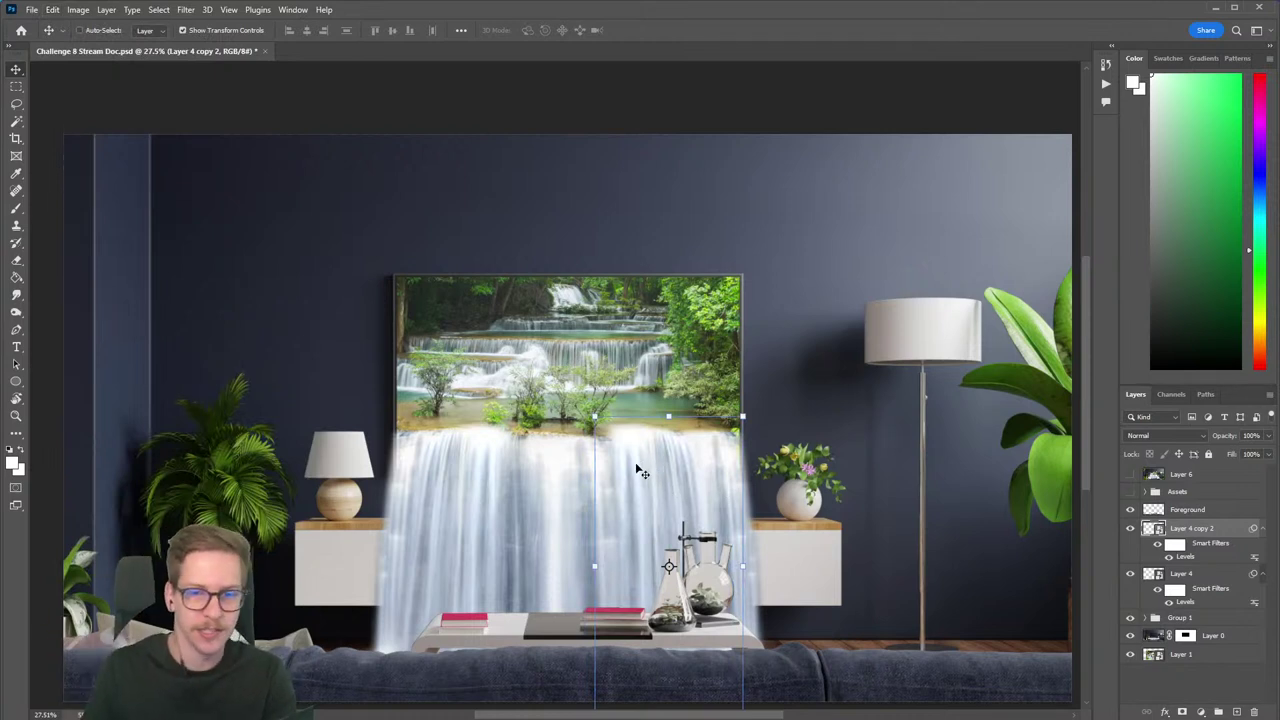
{"action": "left_click_drag", "start_coordinate": [659, 481], "coordinate": [637, 503]}
{"action": "key", "text": "ctrl+j"}
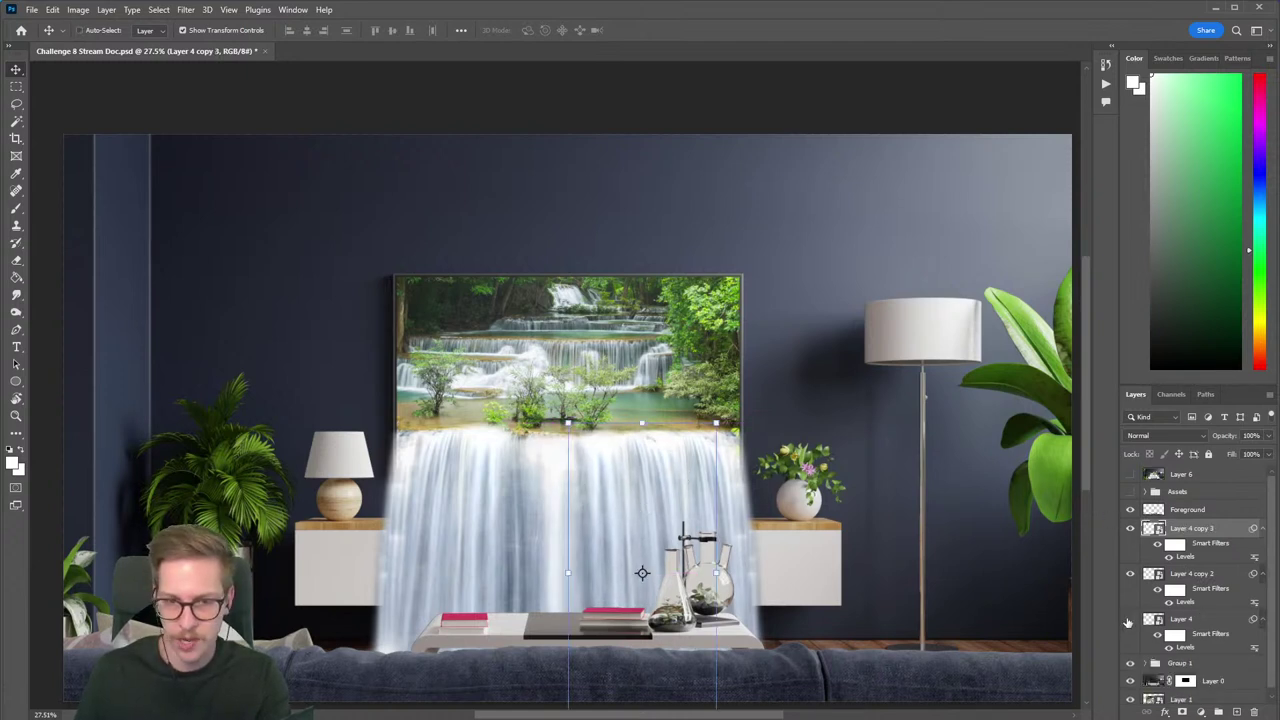
Duplicate Layer 4 and move the copy into the gap in the middle of the falls.
{"action": "left_click", "coordinate": [1203, 622]}
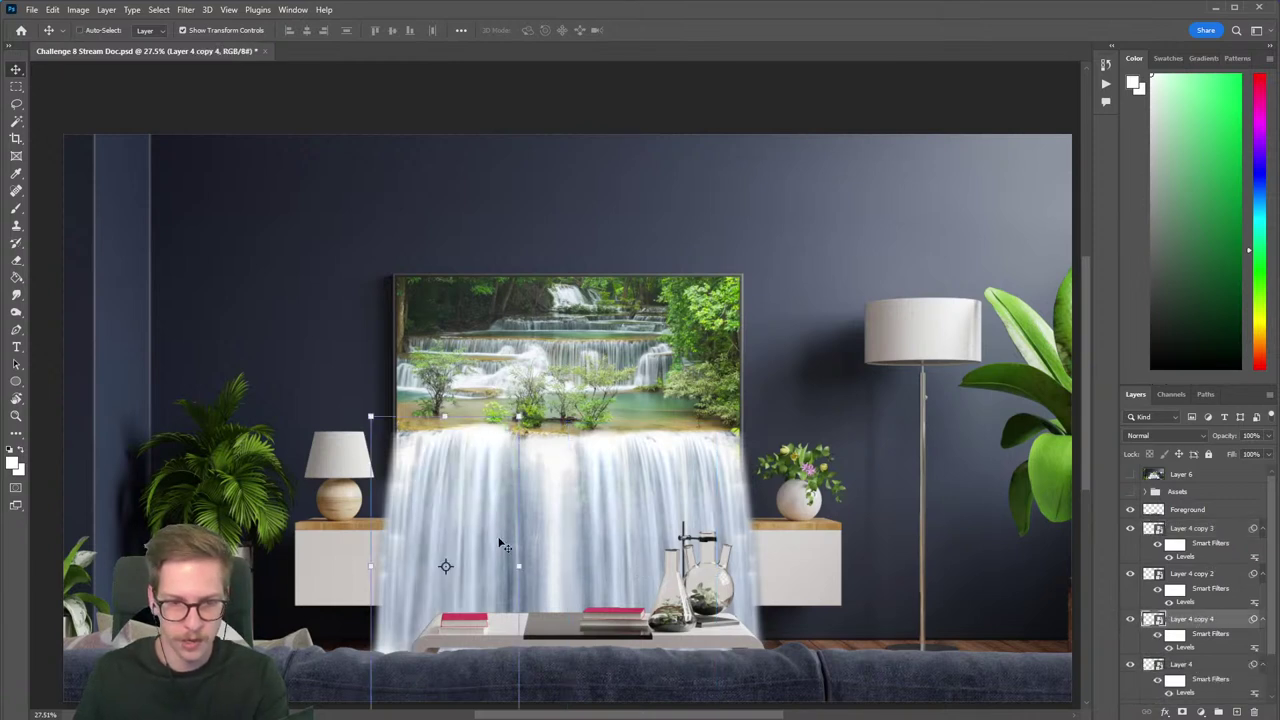
{"action": "left_click_drag", "start_coordinate": [450, 522], "coordinate": [530, 515]}
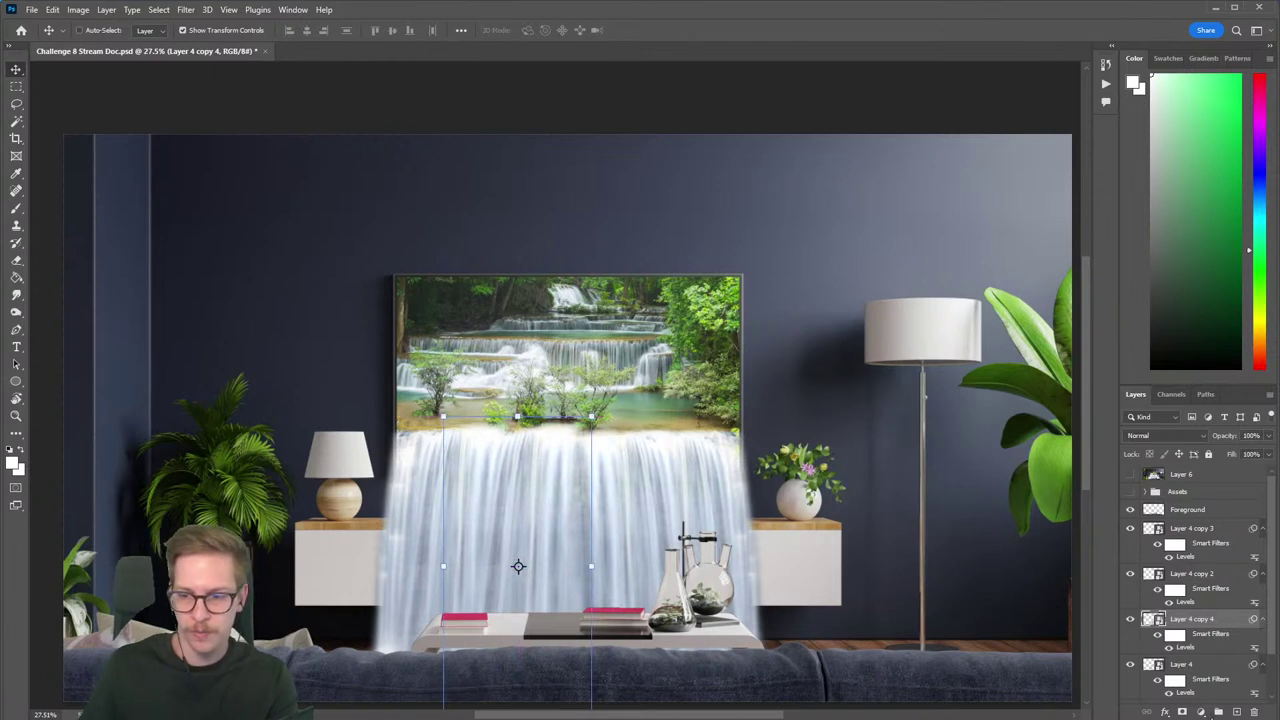
Add a layer mask to Layer 4 copy 4, brush black to soften its edges into the falls, and compare with the layer hidden.
{"action": "left_click", "coordinate": [1182, 711]}
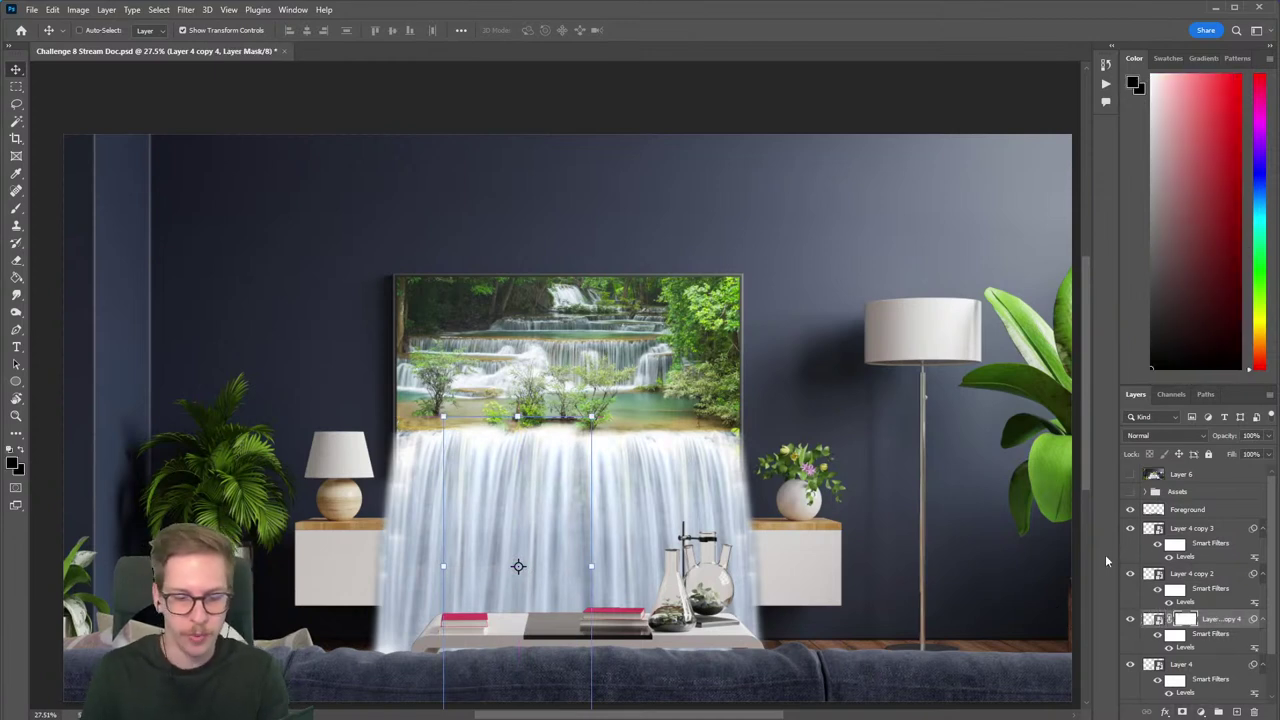
{"action": "key", "text": "b"}
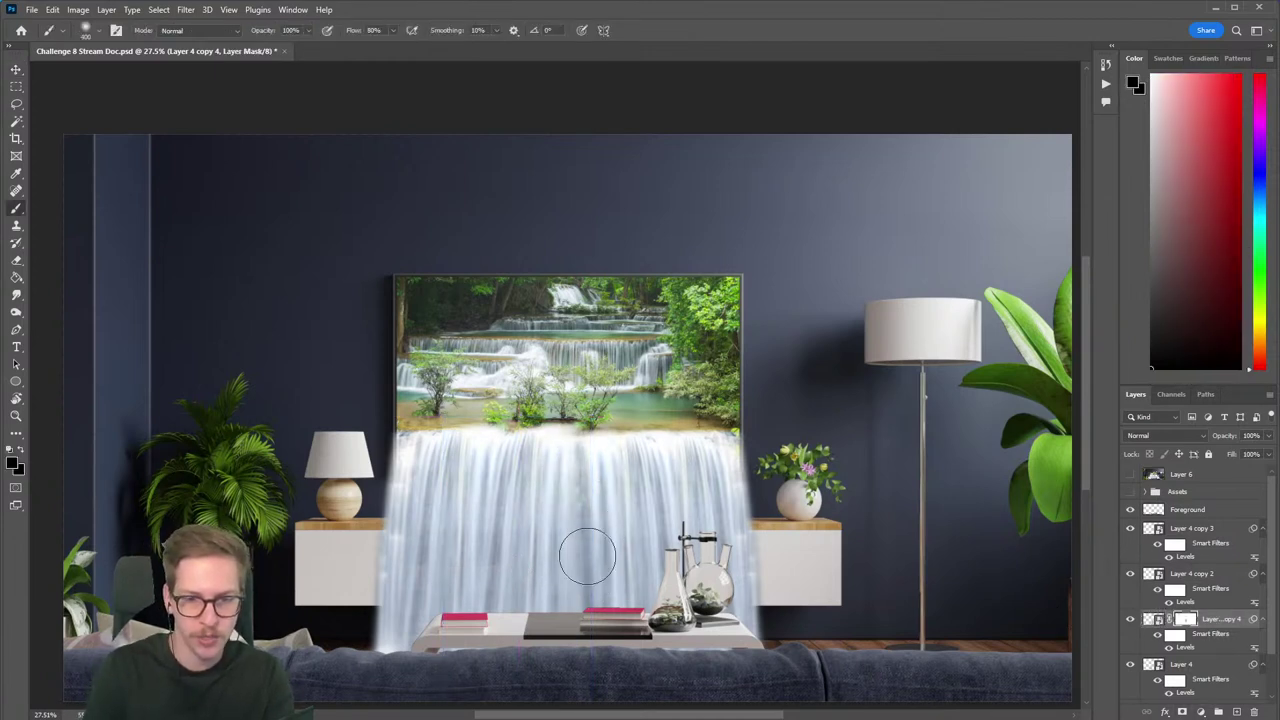
{"action": "left_click", "coordinate": [1130, 621]}
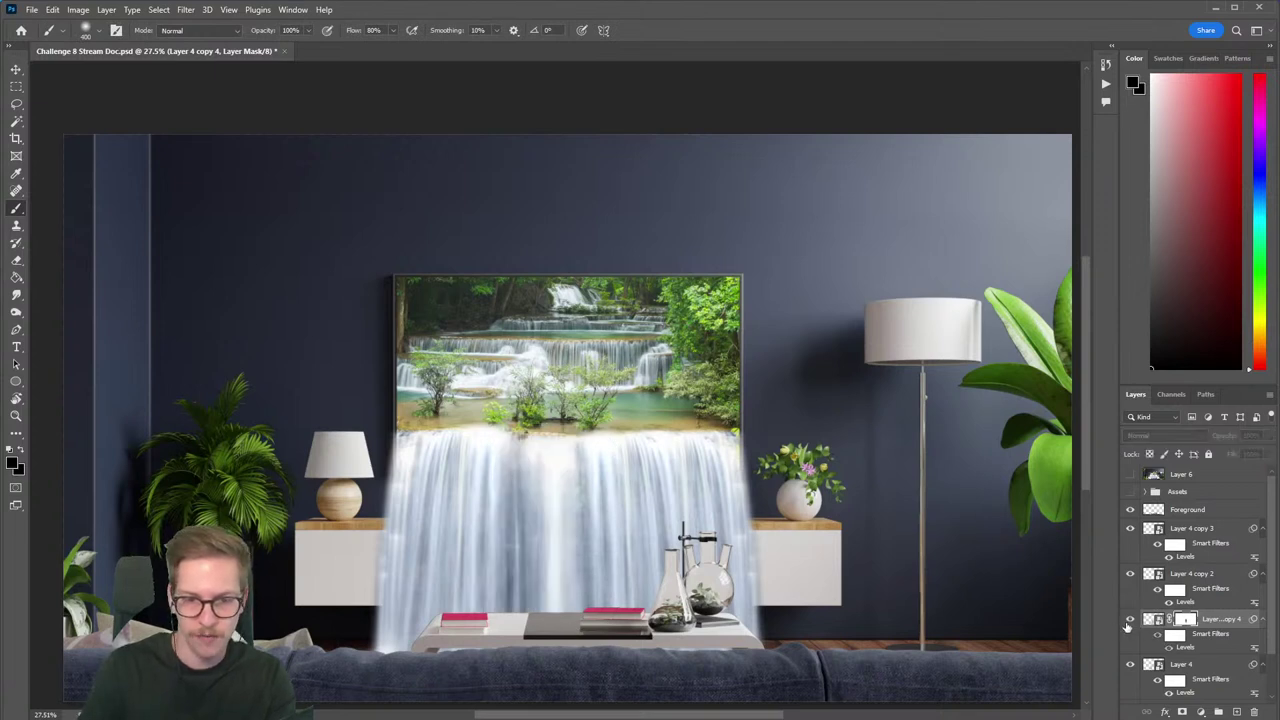
{"action": "left_click", "coordinate": [1130, 622]}
{"action": "left_click", "coordinate": [1129, 623]}
{"action": "left_click", "coordinate": [1128, 624]}
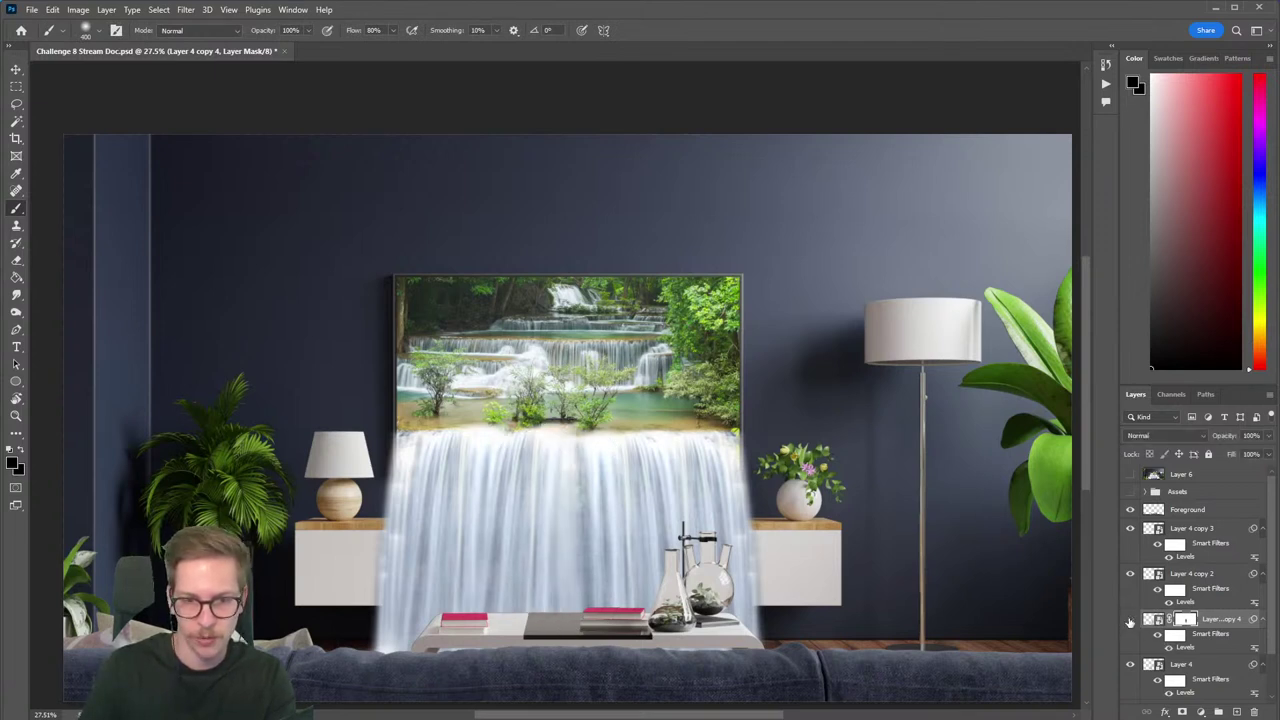
{"action": "left_click", "coordinate": [1130, 621]}
{"action": "left_click", "coordinate": [1130, 621]}
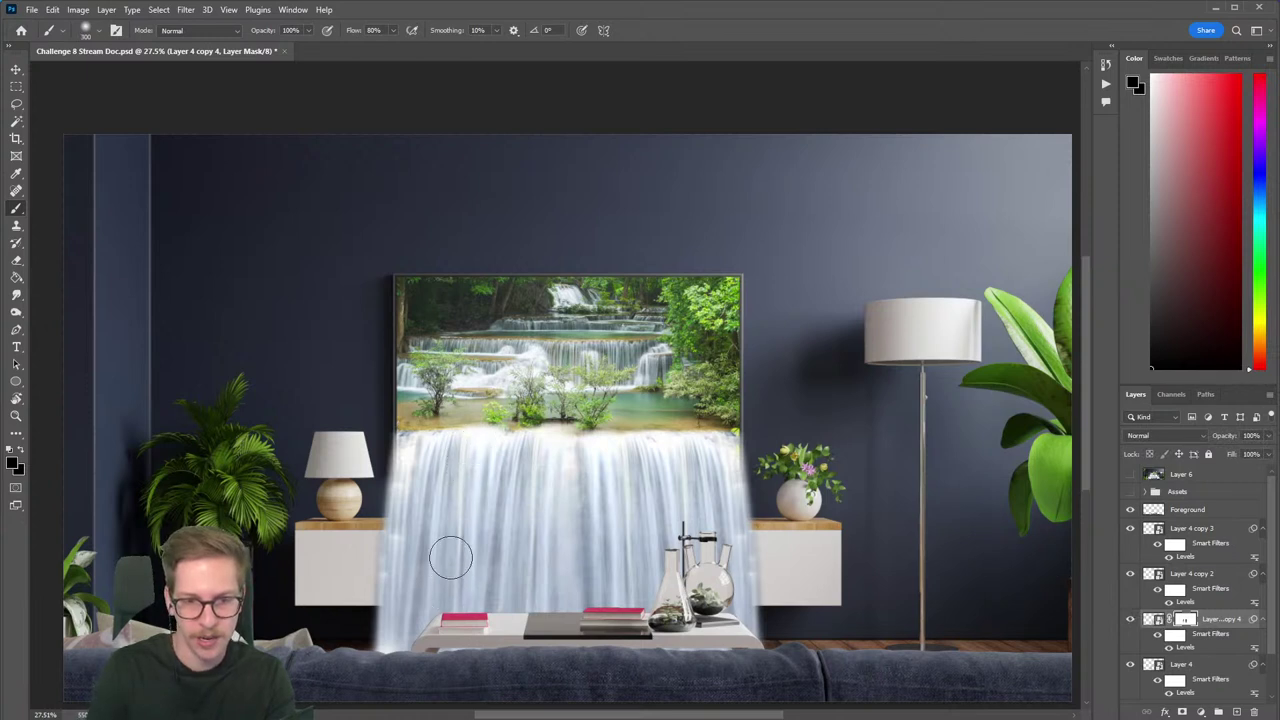
Toggle Layer 4 copy 2 to judge its edges, add a layer mask and blend them away with a soft black brush.
{"action": "left_click", "coordinate": [1131, 575]}
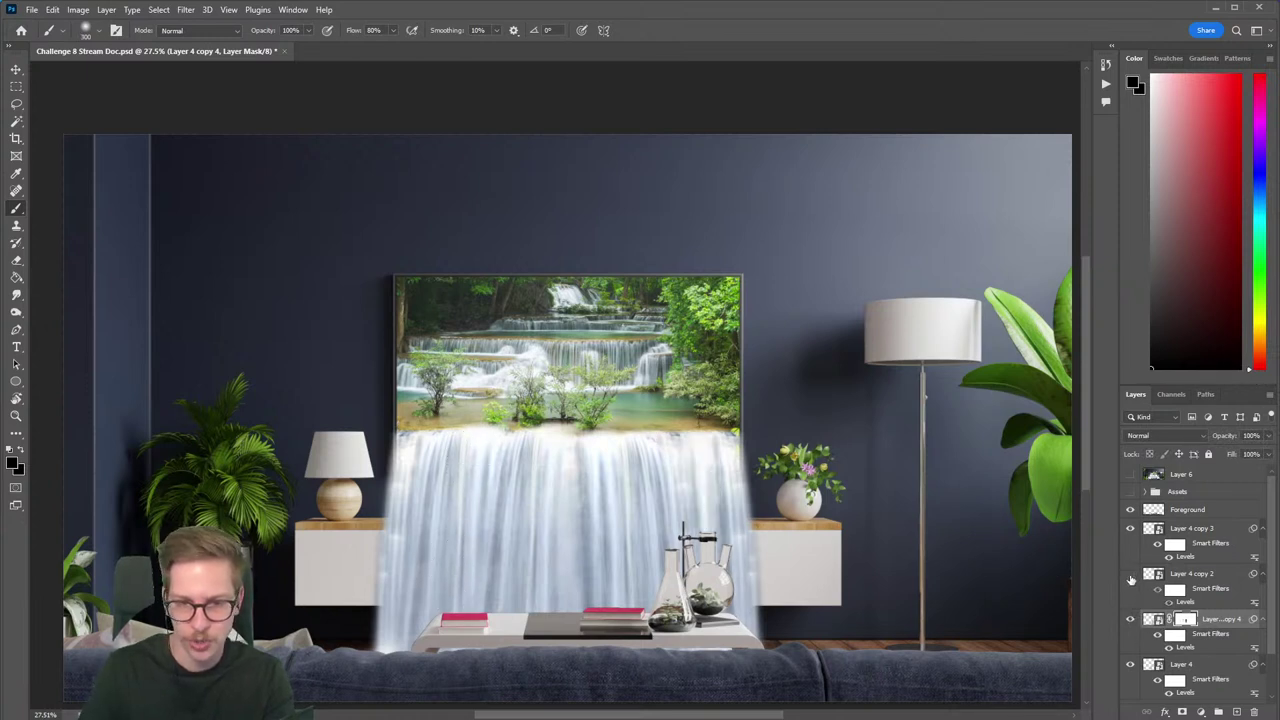
{"action": "left_click", "coordinate": [1130, 576]}
{"action": "left_click", "coordinate": [1130, 576]}
{"action": "left_click", "coordinate": [1130, 576]}
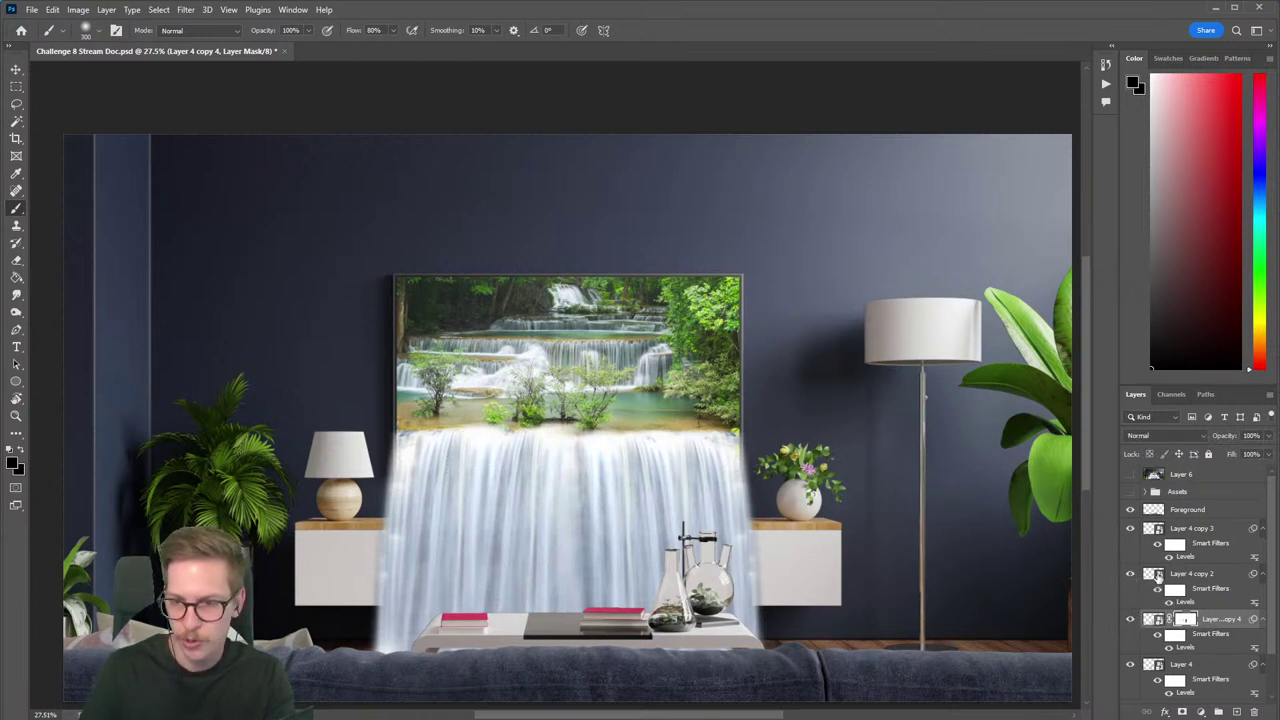
{"action": "left_click", "coordinate": [1198, 578]}
{"action": "left_click", "coordinate": [1183, 712]}
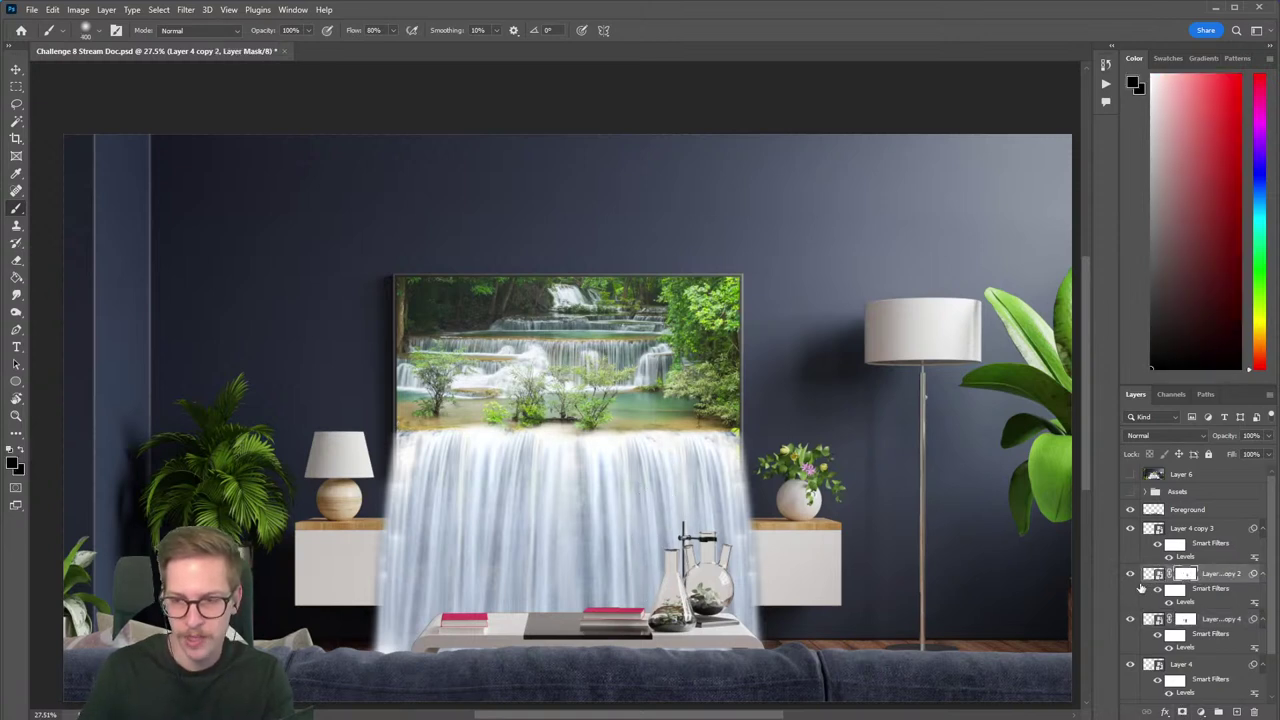
Check Layer 4 copy 3 hidden and shown, add a layer mask to it and brush out its visible edges.
{"action": "left_click", "coordinate": [1130, 528]}
{"action": "left_click", "coordinate": [1130, 528]}
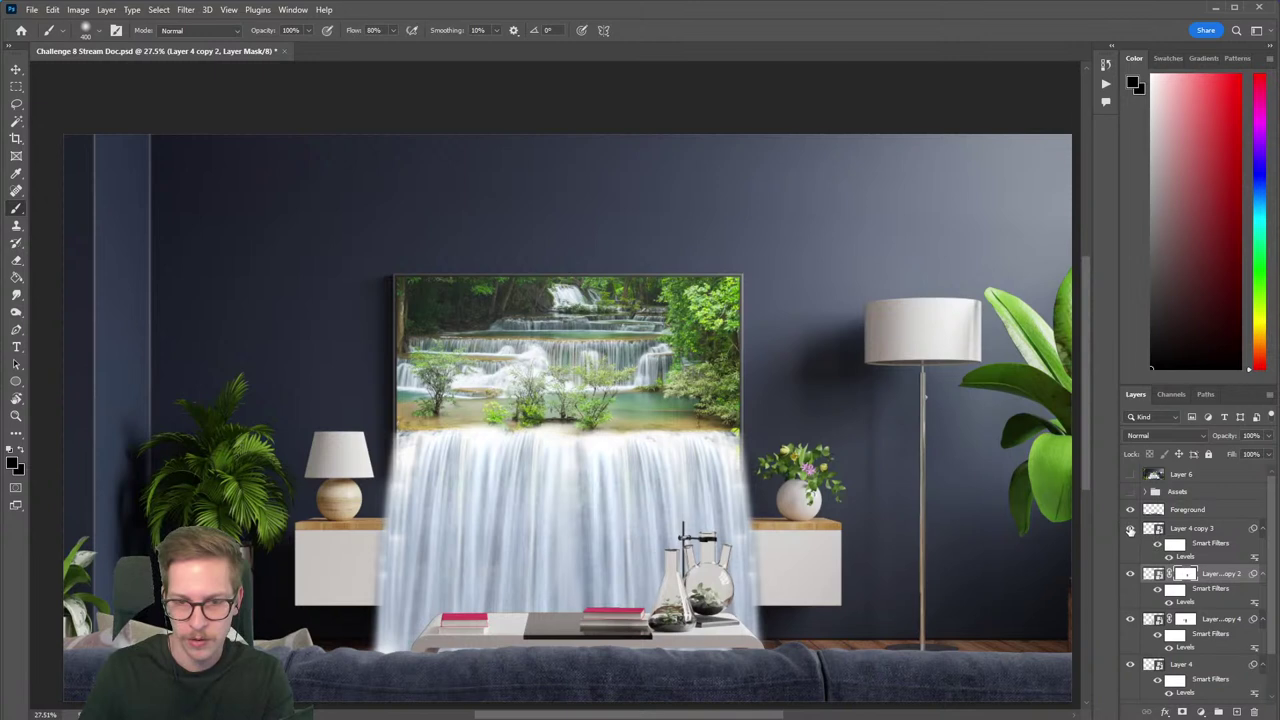
{"action": "left_click", "coordinate": [1190, 530]}
{"action": "left_click", "coordinate": [1181, 712]}
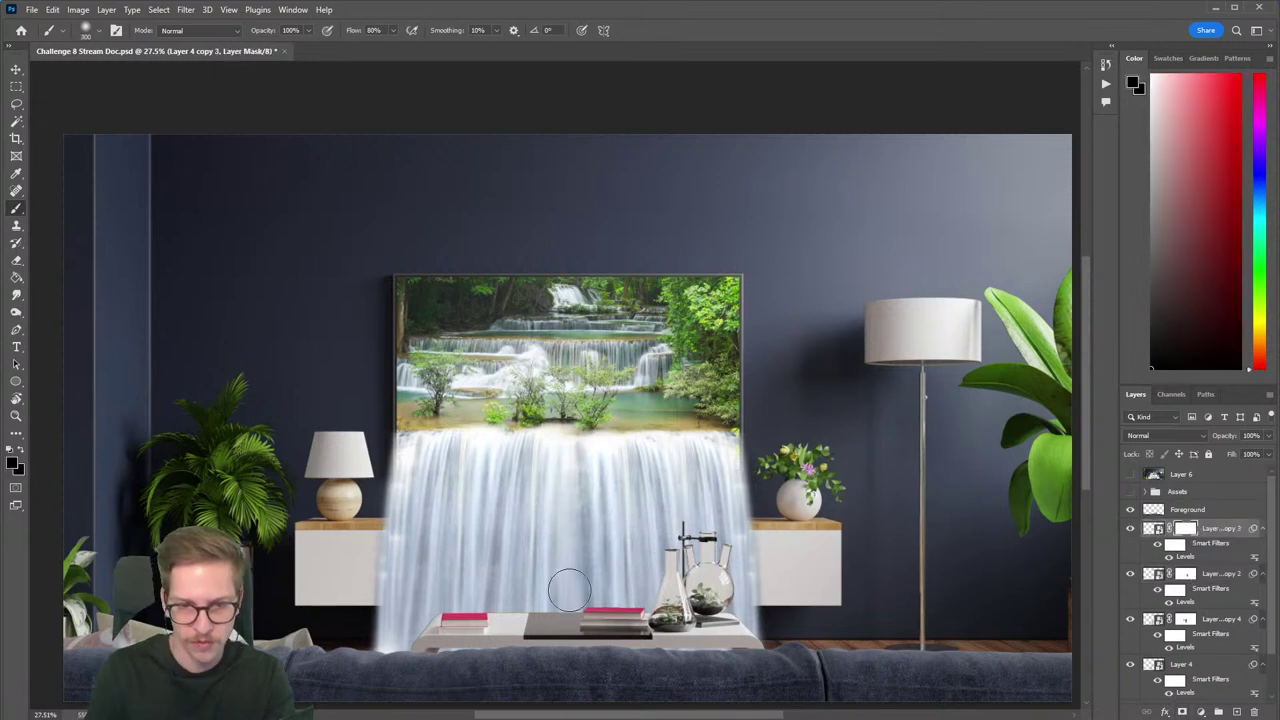
{"action": "left_click_drag", "start_coordinate": [676, 491], "coordinate": [684, 557]}
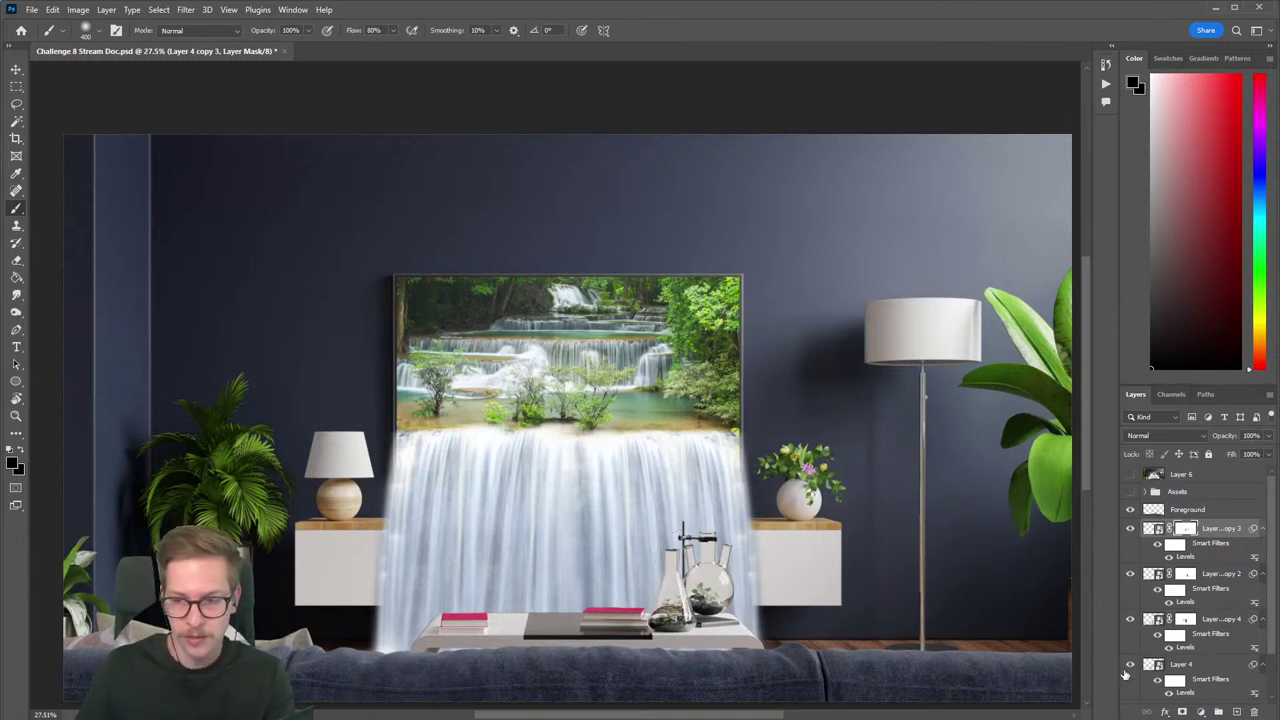
Group Layer 4 with its copies and compare the falls with each waterfall group hidden and shown.
{"action": "left_click", "coordinate": [1204, 666]}
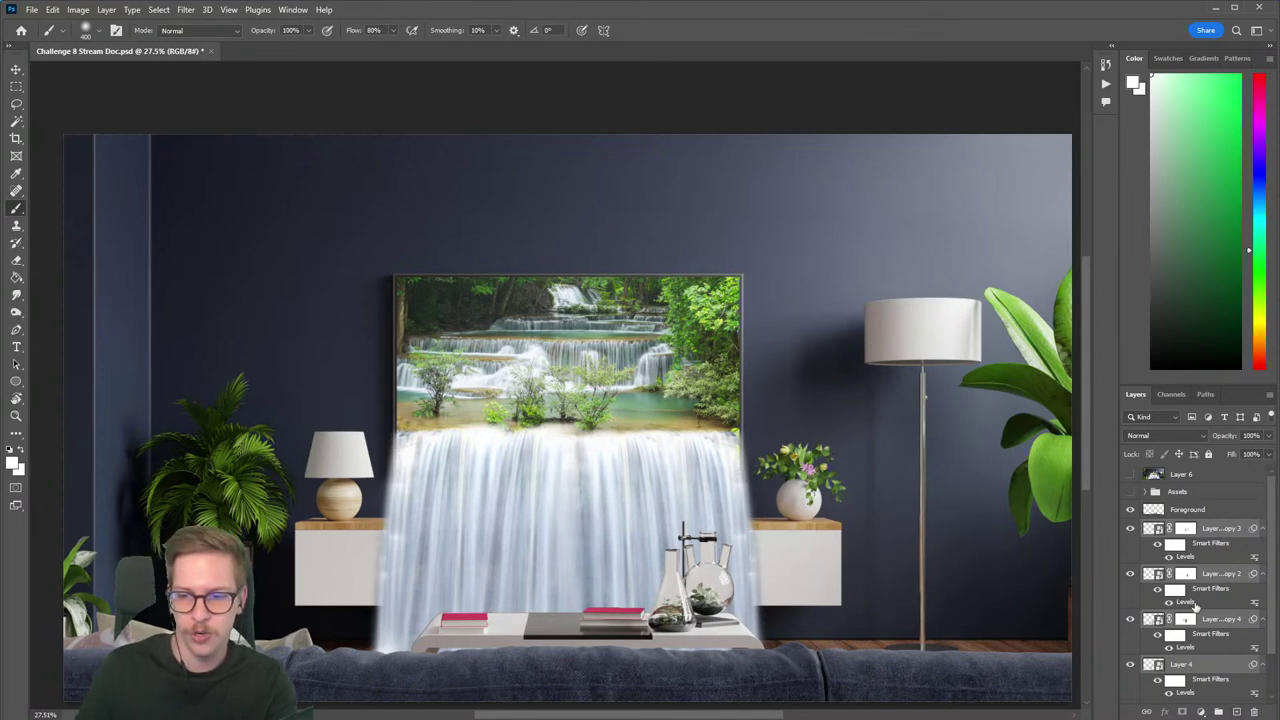
{"action": "key", "text": "ctrl+g"}
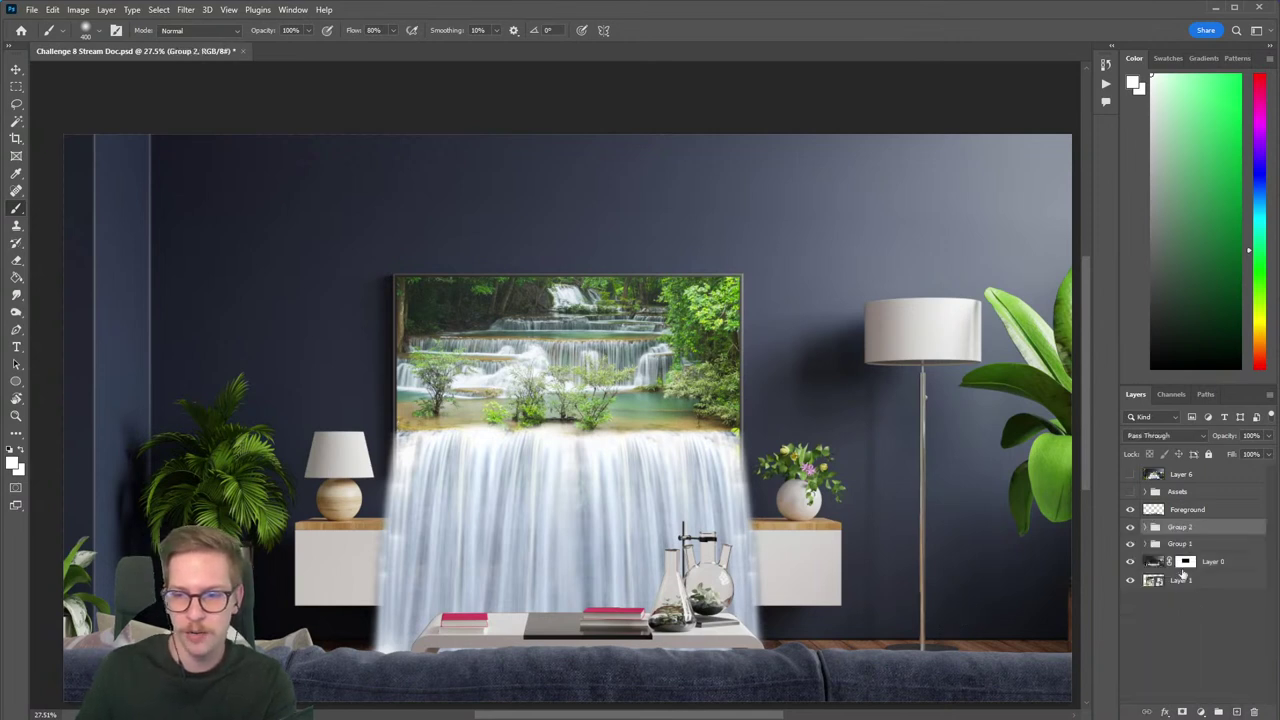
{"action": "left_click", "coordinate": [1131, 528]}
{"action": "left_click", "coordinate": [1131, 528]}
{"action": "left_click", "coordinate": [1131, 528]}
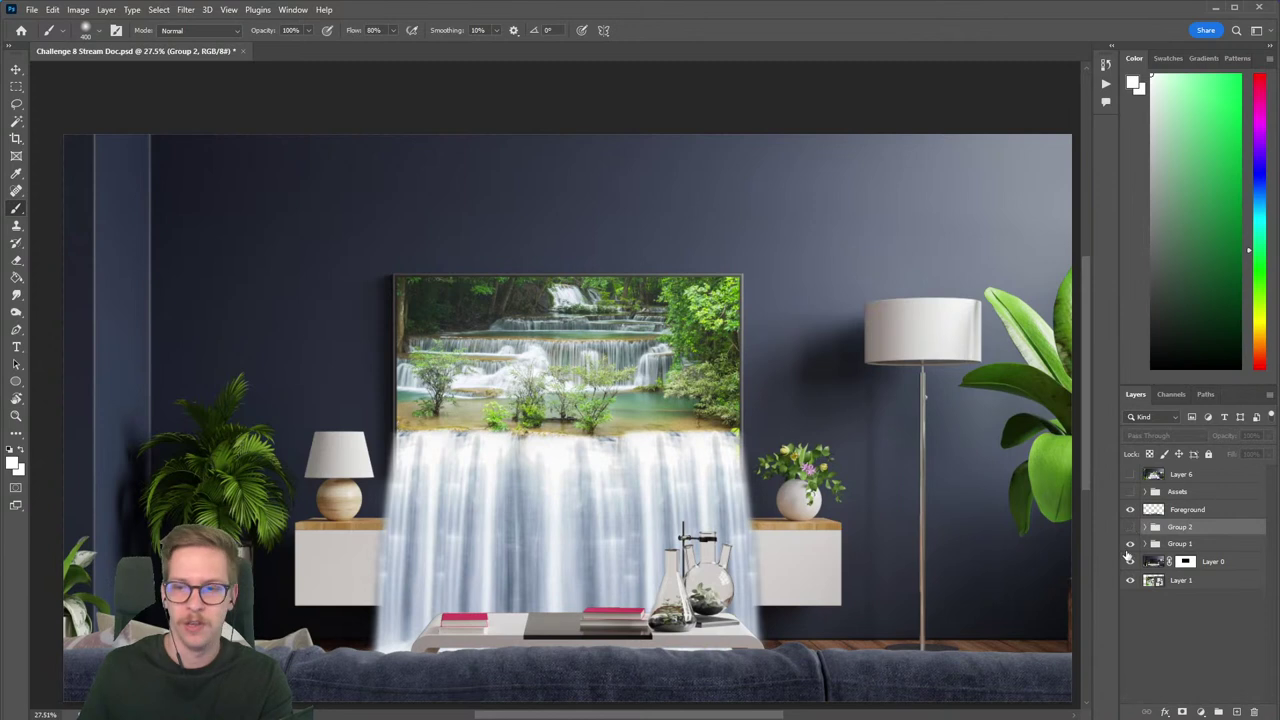
{"action": "left_click", "coordinate": [1130, 543]}
{"action": "left_click", "coordinate": [1130, 543]}
{"action": "left_click", "coordinate": [1131, 528]}
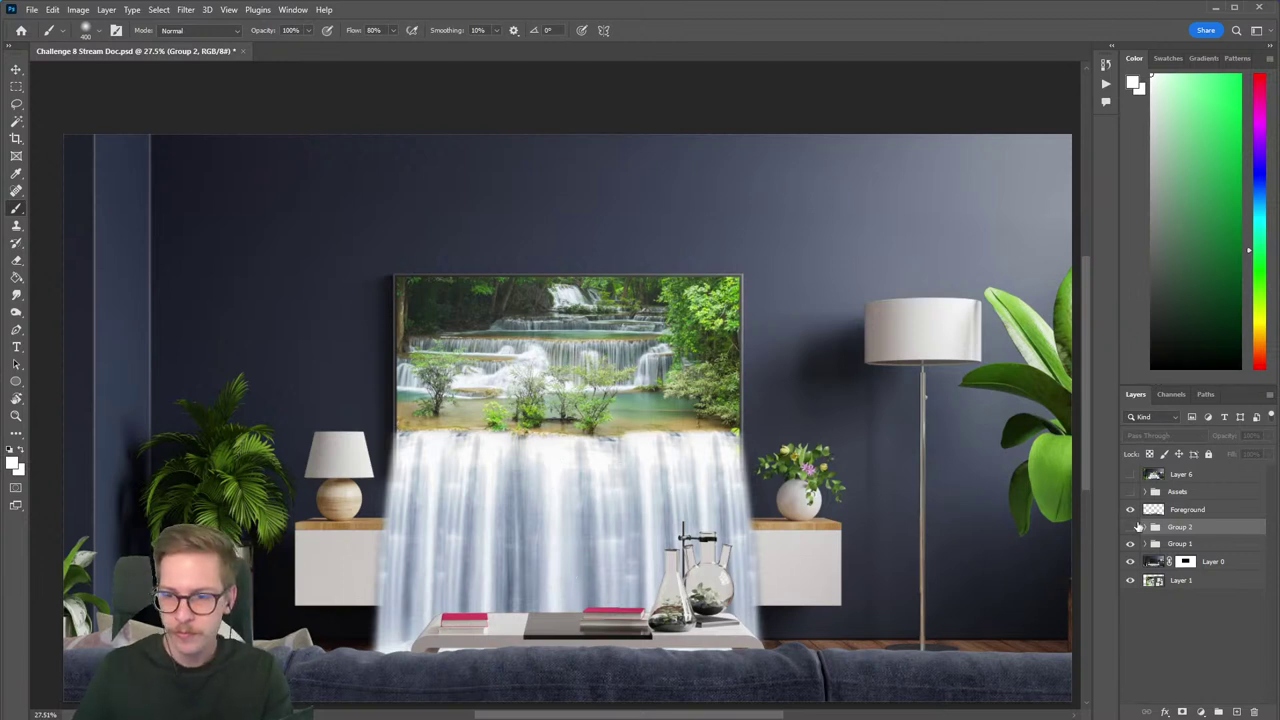
{"action": "left_click", "coordinate": [1131, 527]}
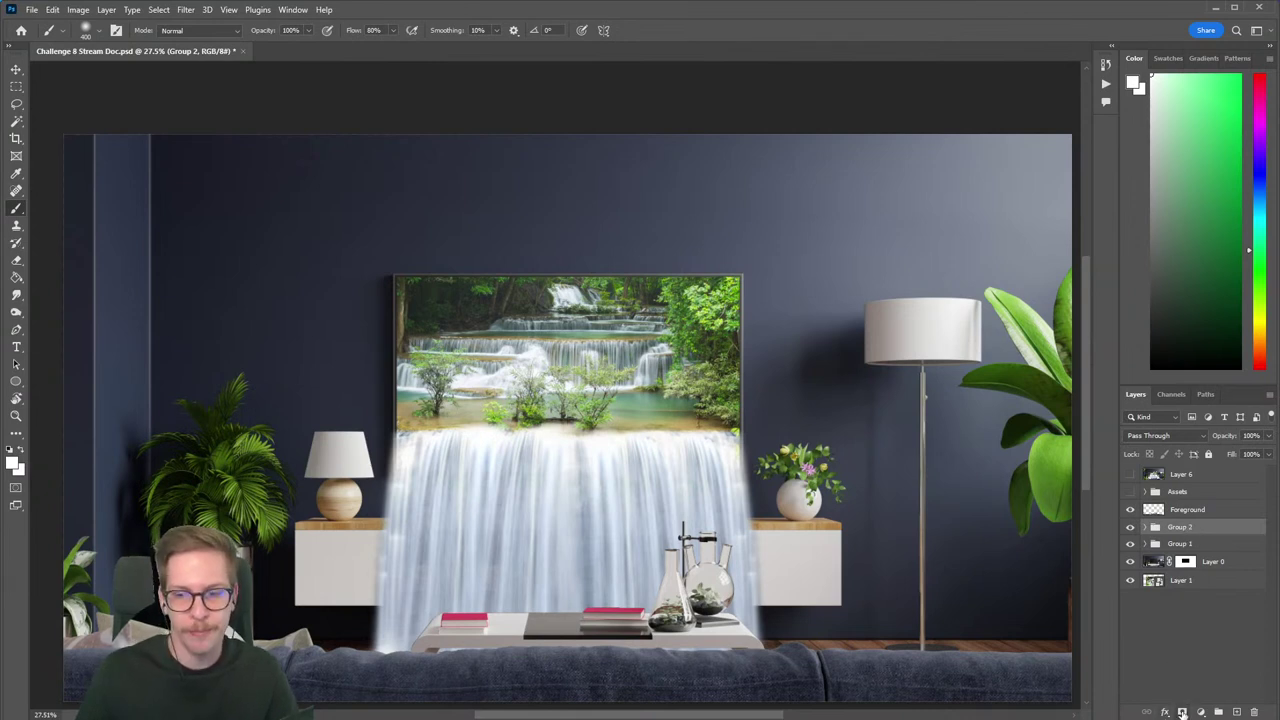
Add a white layer mask to both Group 2 and Group 1.
{"action": "left_click", "coordinate": [1182, 712]}
{"action": "left_click", "coordinate": [1190, 548]}
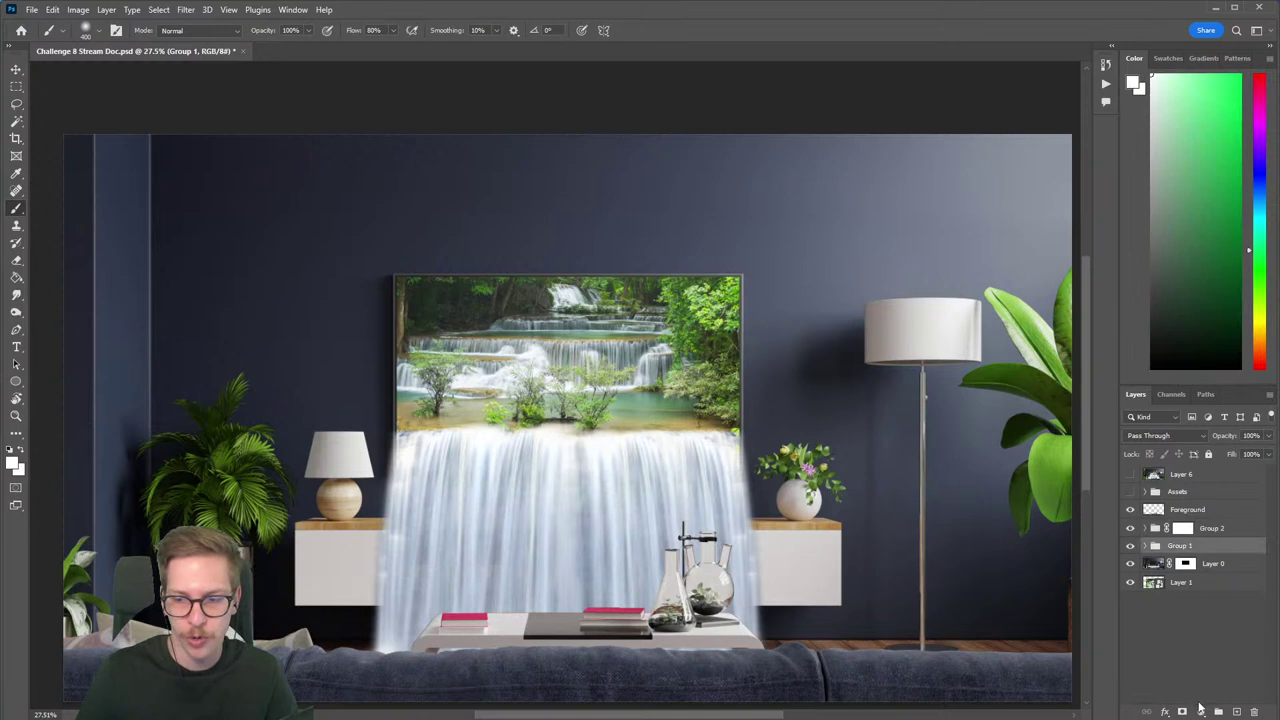
{"action": "left_click", "coordinate": [1183, 712]}
Paint black on Group 2's mask along the lip and down the left part of the falls, enlarging the brush to 600, and compare.
{"action": "left_click", "coordinate": [1183, 528]}
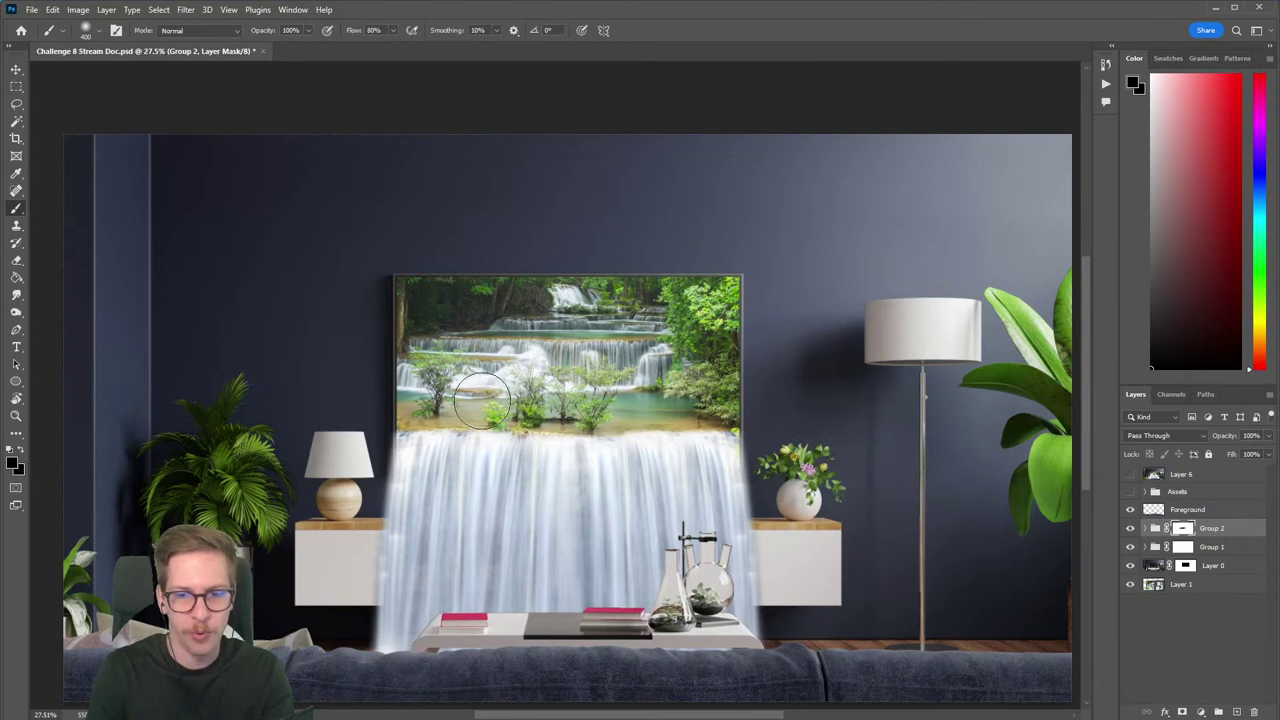
{"action": "key", "text": "bracketright"}
{"action": "key", "text": "bracketright"}
{"action": "mouse_move", "coordinate": [454, 521]}
{"action": "left_mouse_down"}
{"action": "mouse_move", "coordinate": [433, 643]}
{"action": "mouse_move", "coordinate": [448, 600]}
{"action": "mouse_move", "coordinate": [435, 603]}
{"action": "mouse_move", "coordinate": [440, 666]}
{"action": "left_mouse_up"}
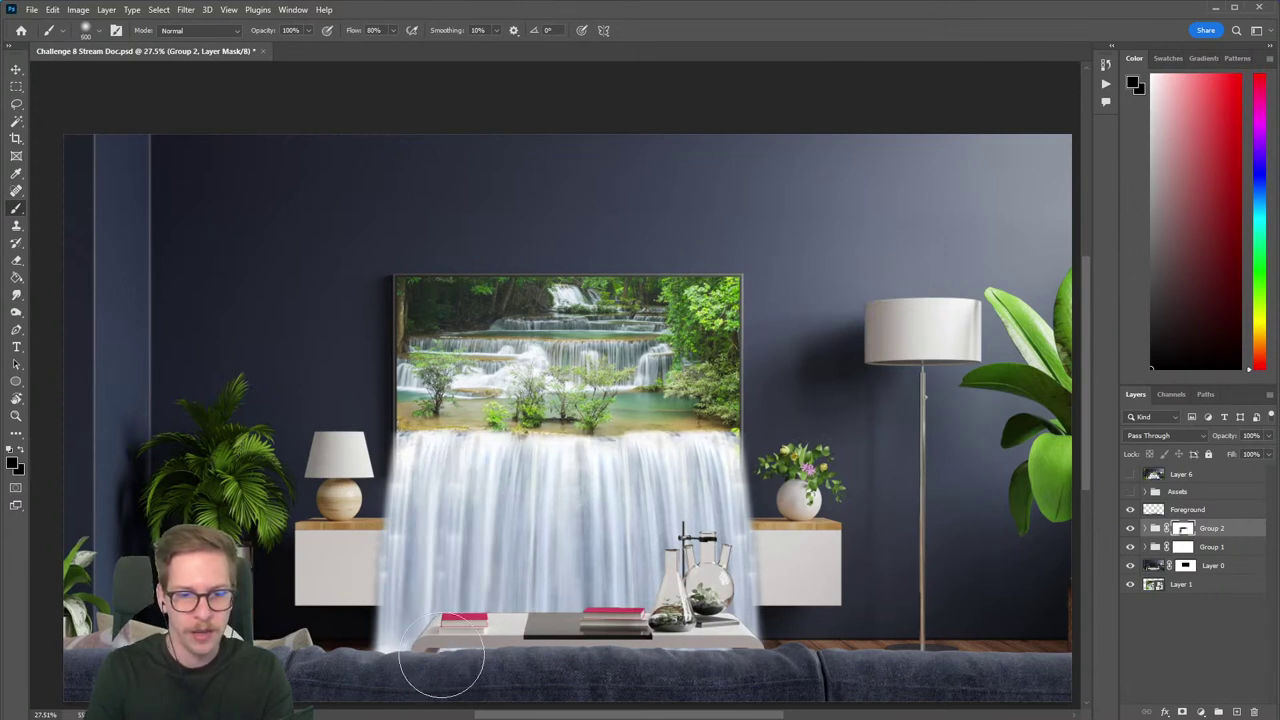
{"action": "key", "text": "ctrl+z"}
{"action": "left_click", "coordinate": [1130, 529]}
{"action": "left_click", "coordinate": [1130, 529]}
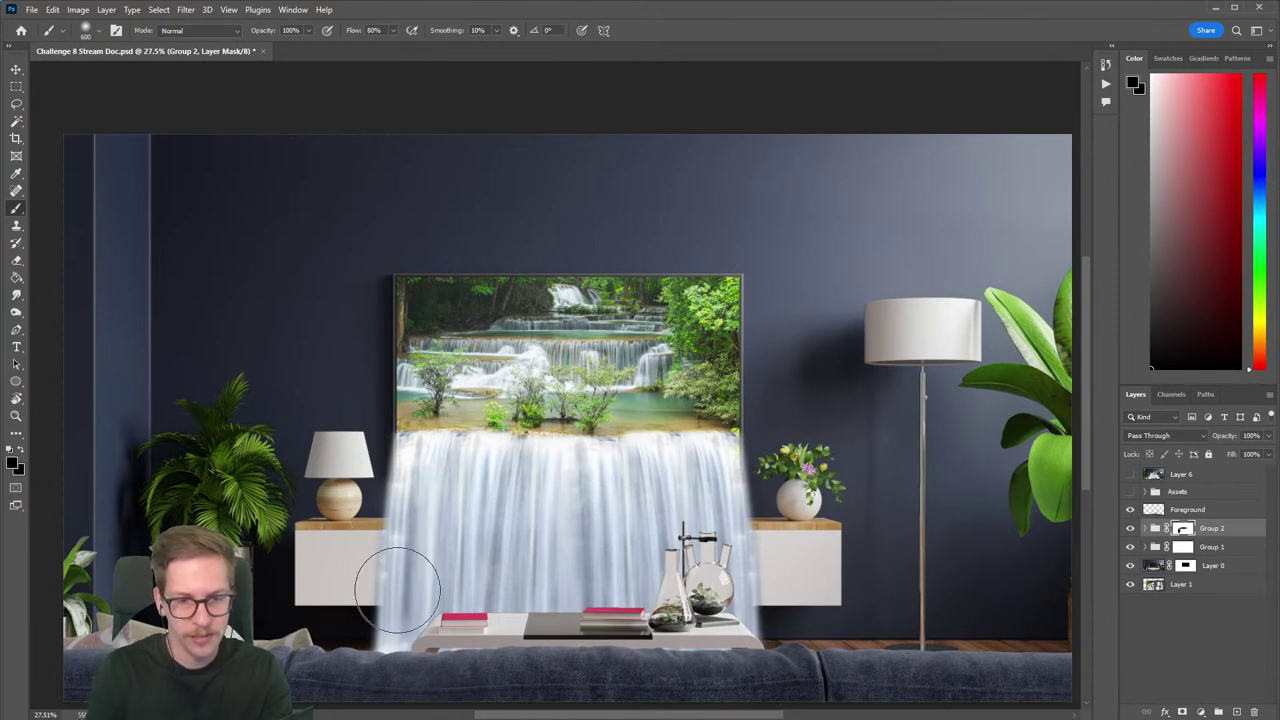
{"action": "left_click", "coordinate": [1130, 529]}
{"action": "left_click", "coordinate": [1130, 529]}
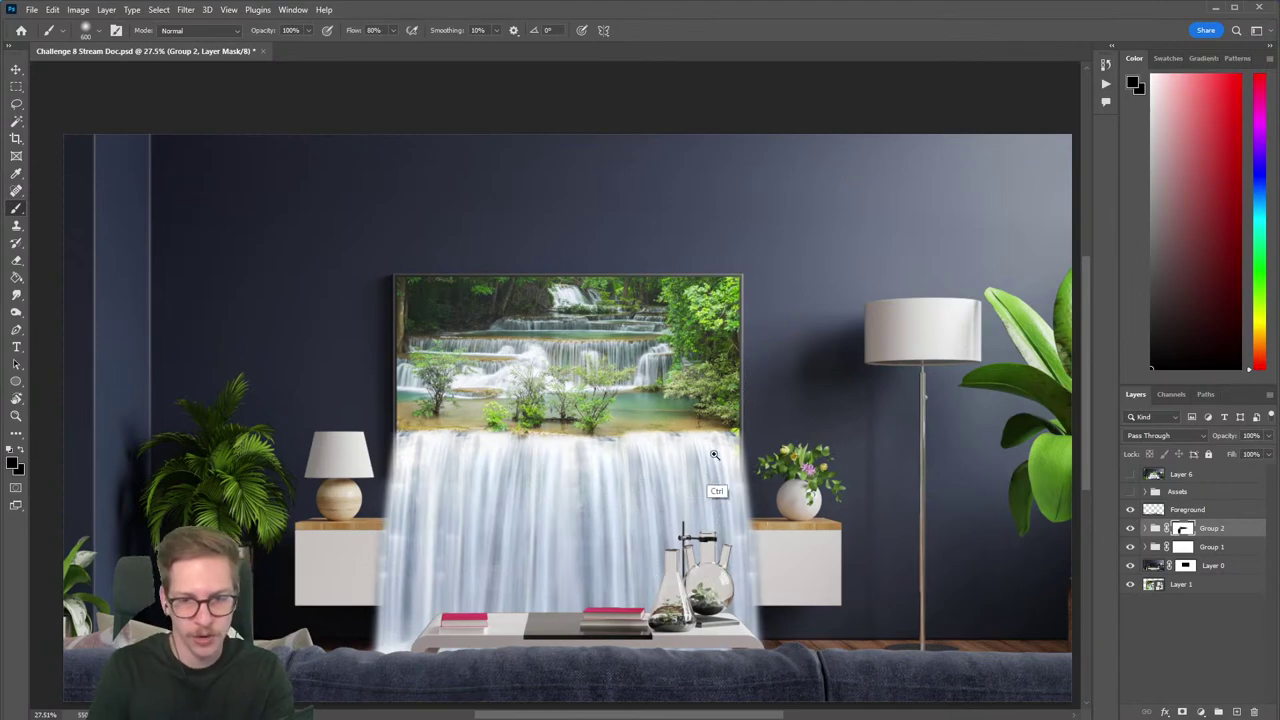
Inspect the right end of the falls up close, save the document, and mask out more of Group 2 in the falls.
{"action": "left_click_drag", "start_coordinate": [714, 455], "coordinate": [803, 437]}
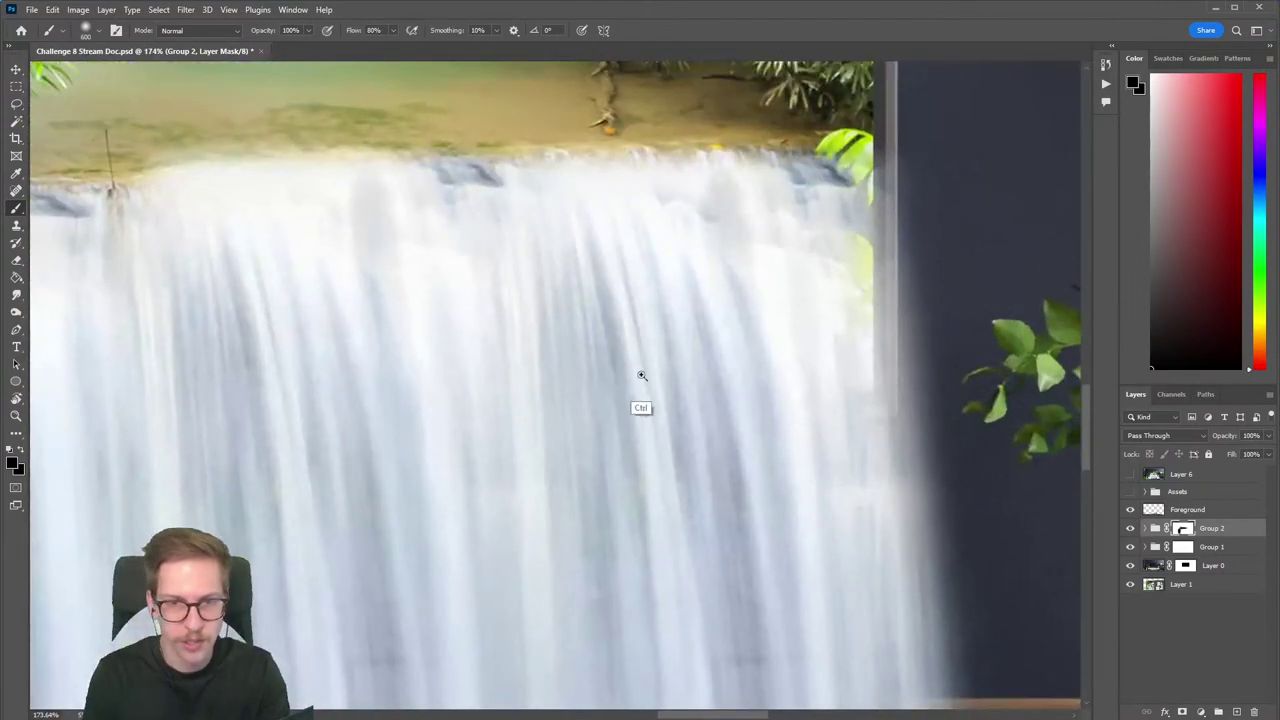
{"action": "left_click_drag", "start_coordinate": [642, 375], "coordinate": [622, 454]}
{"action": "key", "text": "ctrl+s"}
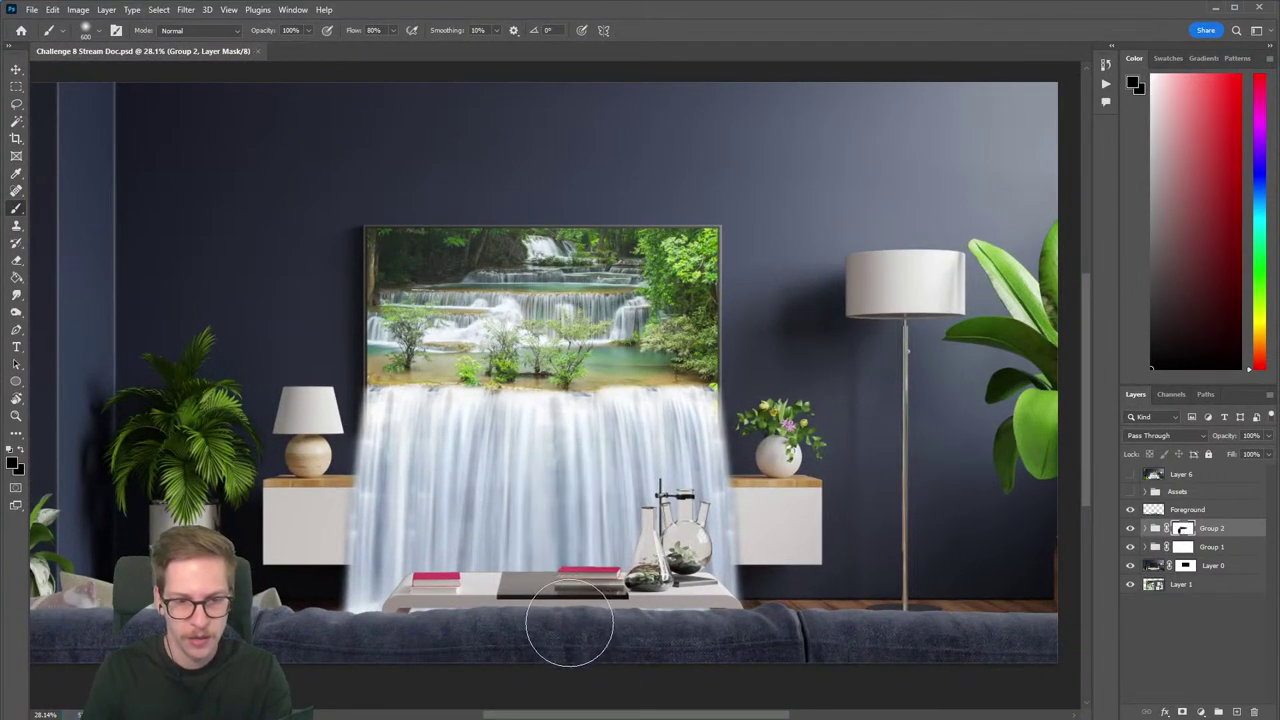
{"action": "left_click", "coordinate": [549, 606], "text": "ctrl"}
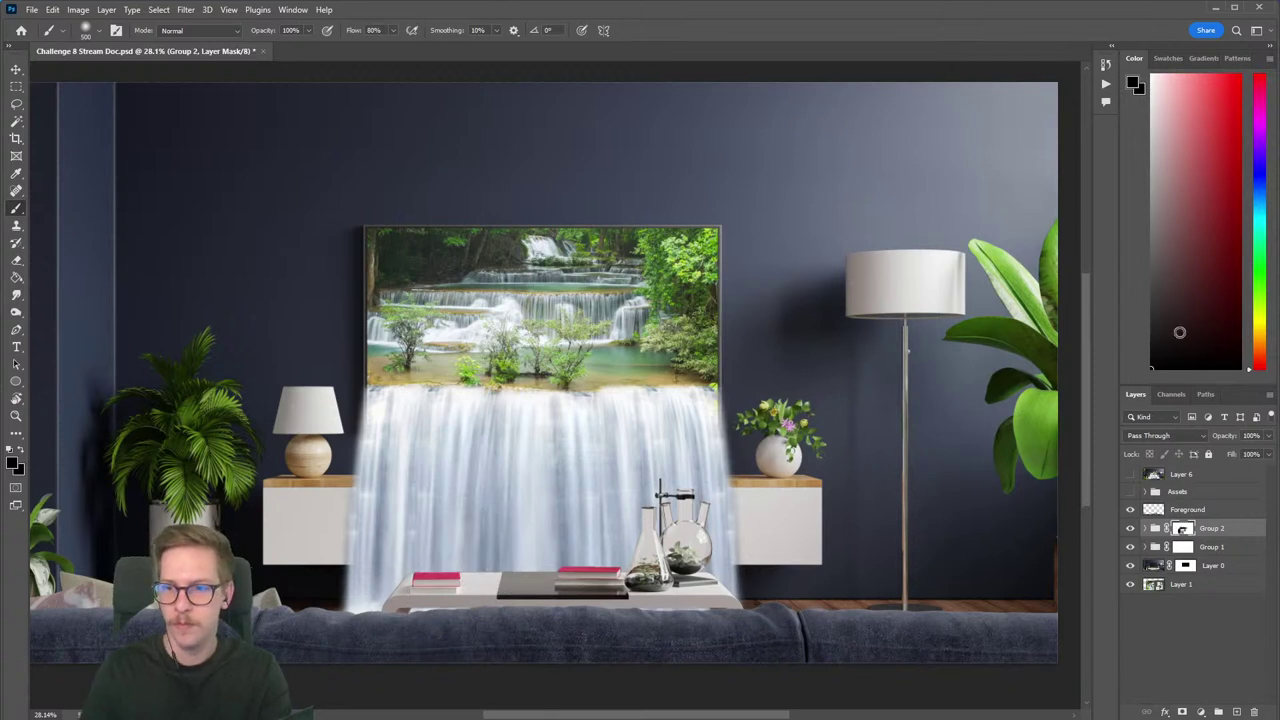
Try to paint white along the lip of the falls on Group 2's mask with a 250 brush.
{"action": "key", "text": "x"}
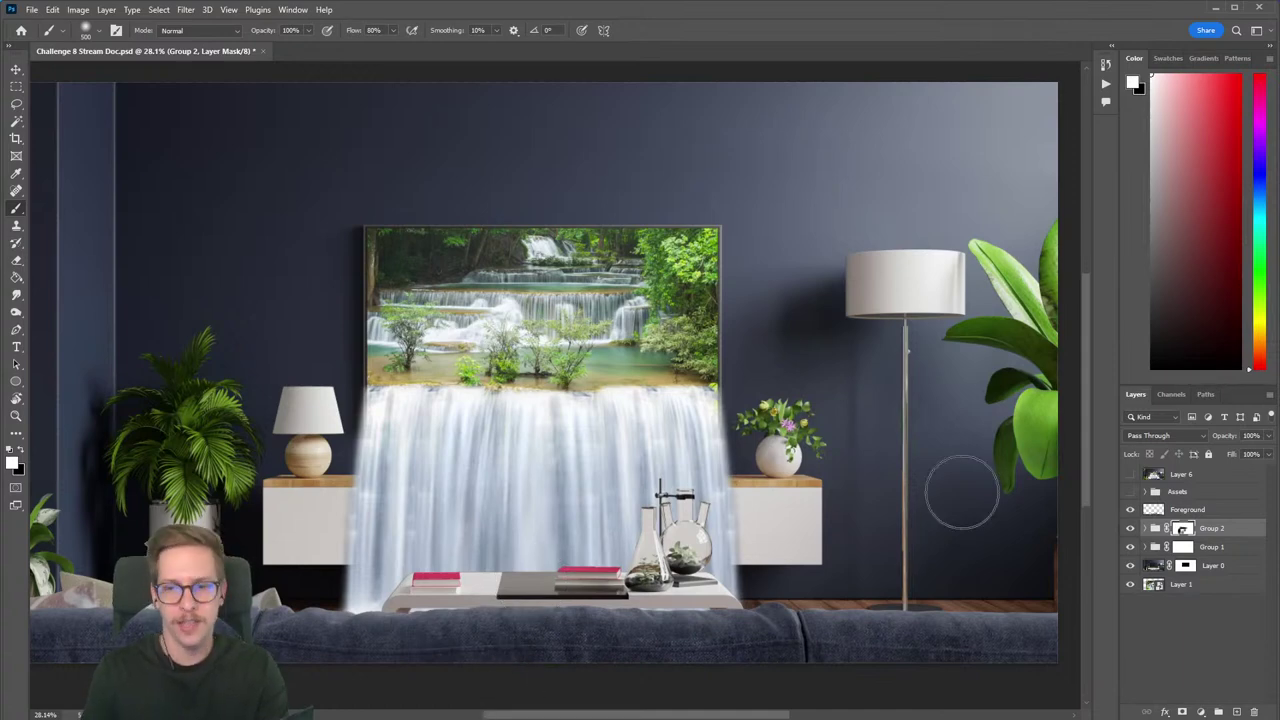
{"action": "scroll", "coordinate": [555, 438], "scroll_direction": "up", "scroll_amount": 3}
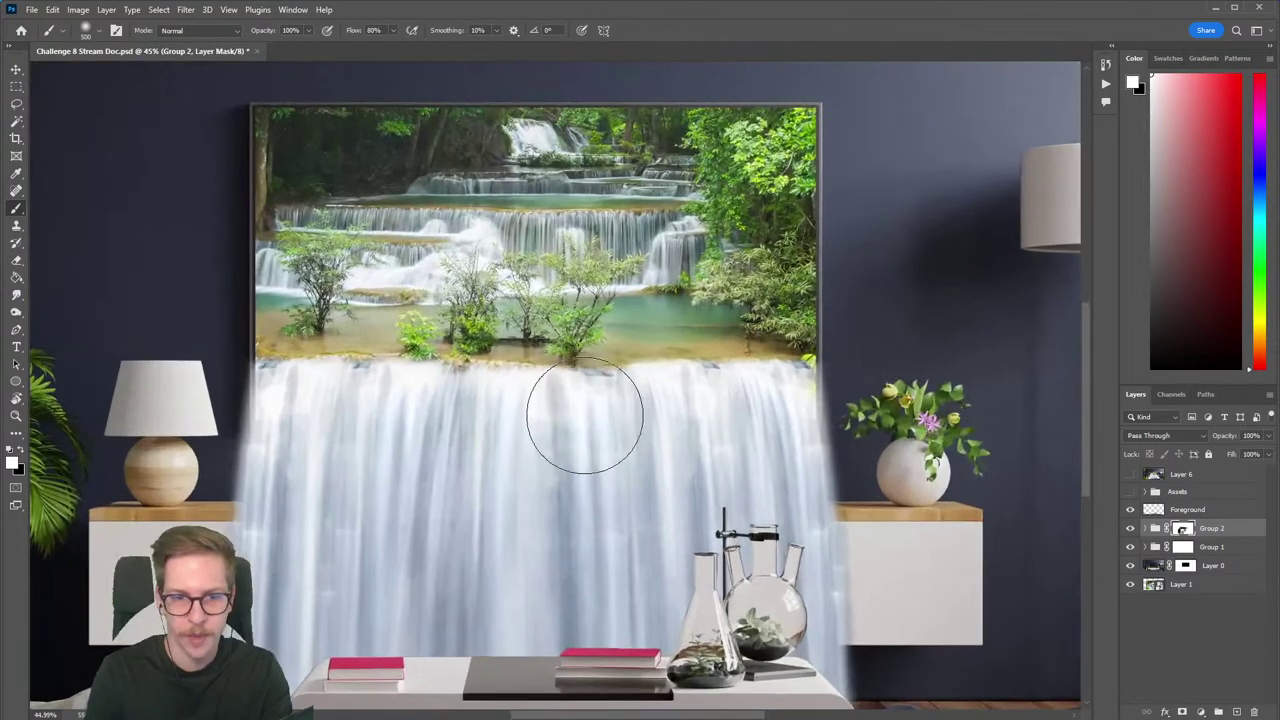
{"action": "key", "text": "bracketleft"}
{"action": "key", "text": "bracketleft"}
{"action": "key", "text": "bracketleft"}
{"action": "left_click_drag", "start_coordinate": [383, 342], "coordinate": [698, 353]}
{"action": "key", "text": "ctrl+z"}
{"action": "left_click", "coordinate": [1179, 318]}
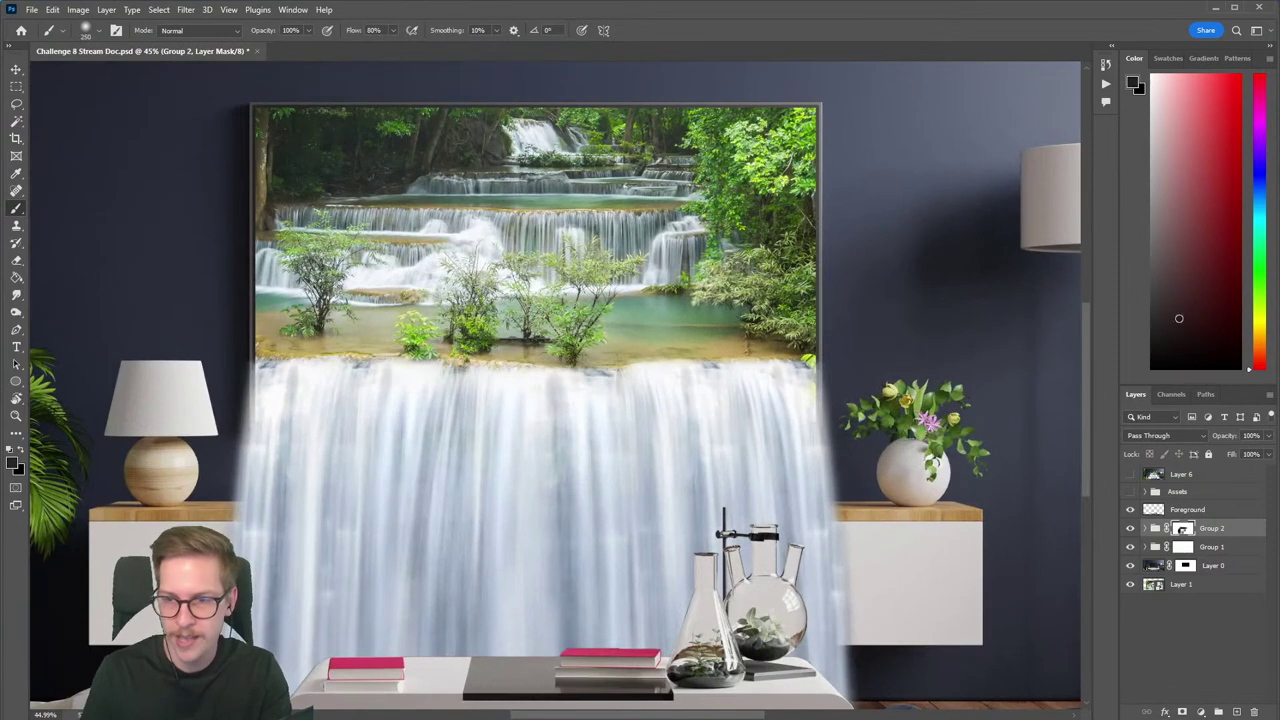
{"action": "key", "text": "d"}
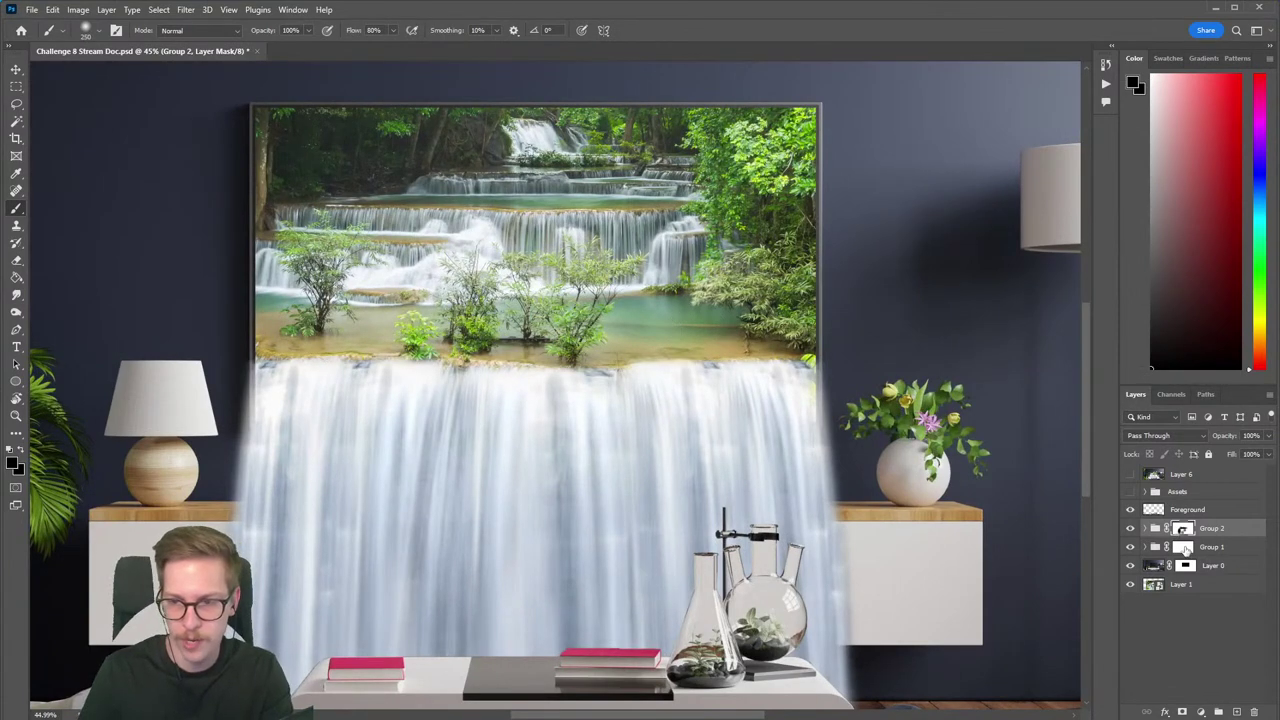
Hide Group 2 and refine Group 1's mask along the top of the falls with black and white so the original lip blends in.
{"action": "left_click", "coordinate": [1185, 548]}
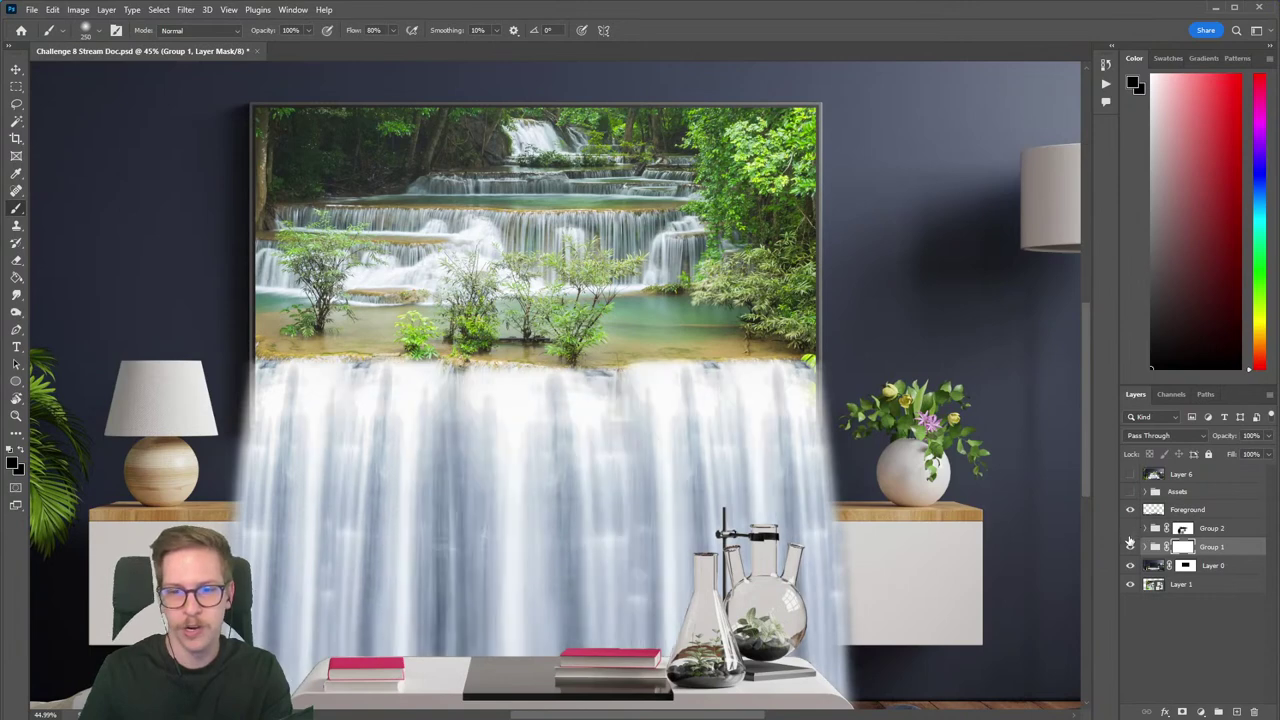
{"action": "left_click", "coordinate": [1130, 547]}
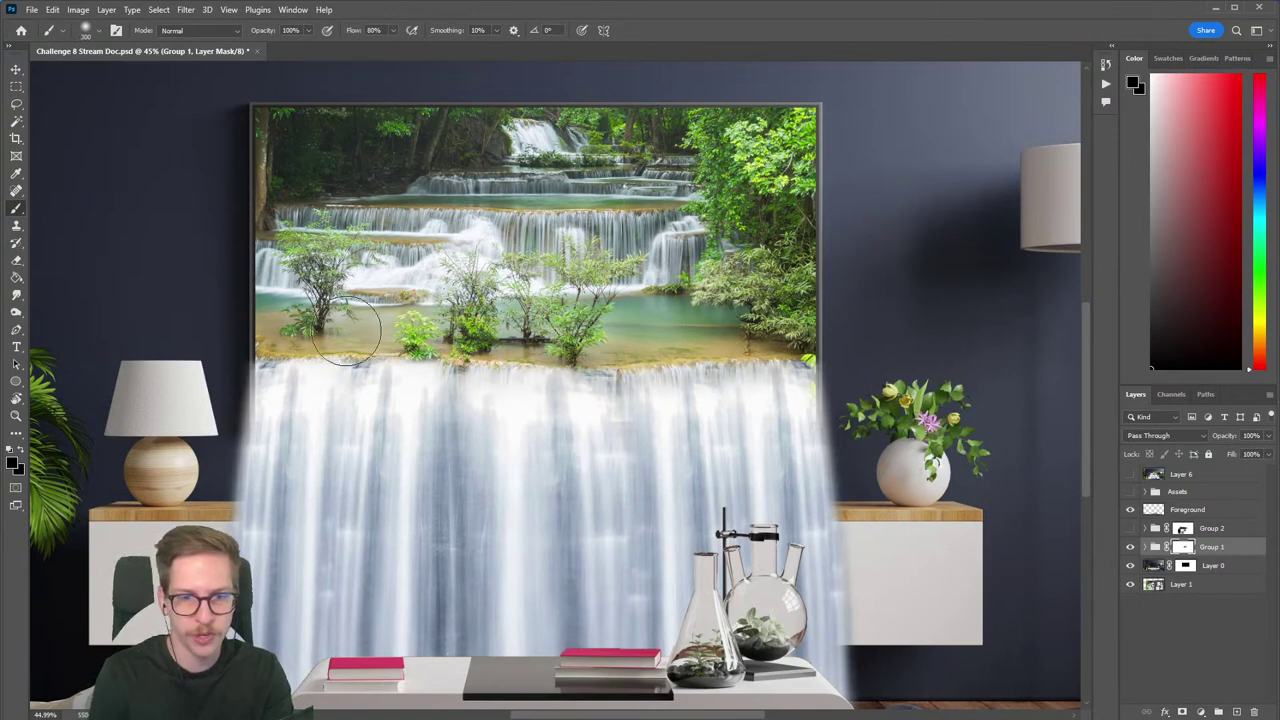
{"action": "key", "text": "bracketright"}
{"action": "mouse_move", "coordinate": [280, 408]}
{"action": "left_mouse_down"}
{"action": "mouse_move", "coordinate": [394, 374]}
{"action": "mouse_move", "coordinate": [298, 420]}
{"action": "mouse_move", "coordinate": [814, 409]}
{"action": "mouse_move", "coordinate": [770, 430]}
{"action": "left_mouse_up"}
{"action": "key", "text": "ctrl+z"}
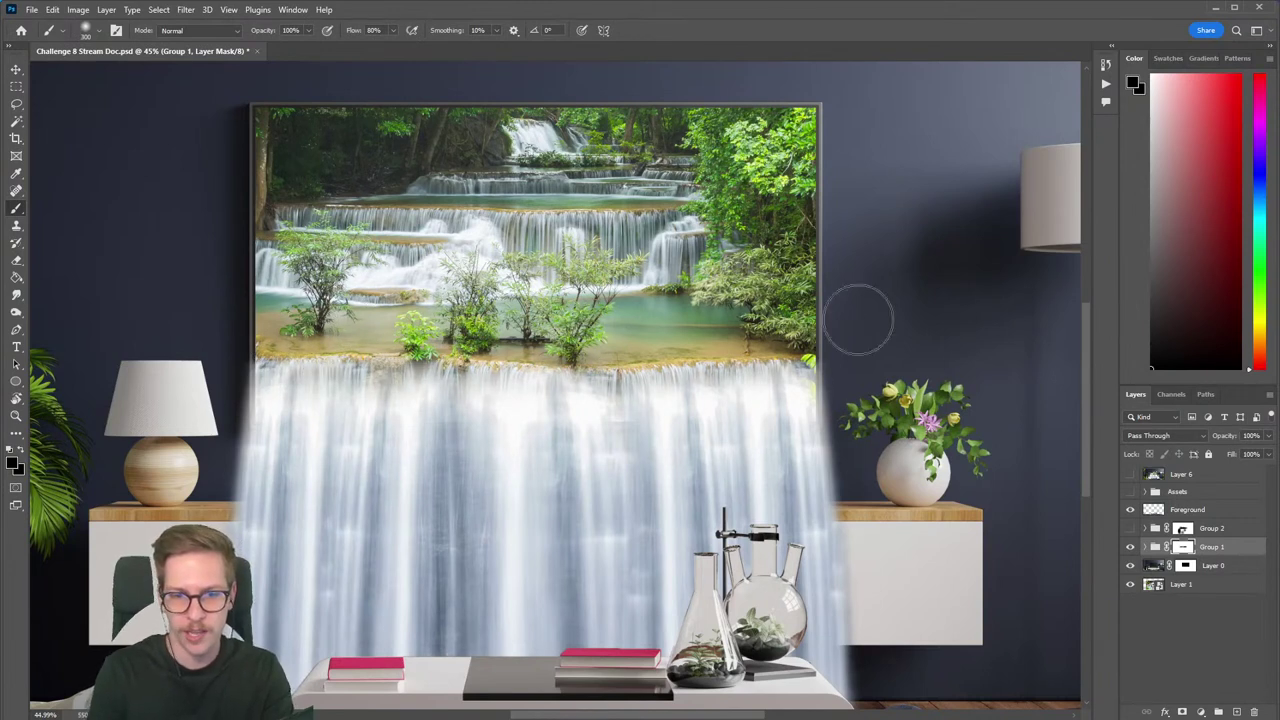
{"action": "mouse_move", "coordinate": [641, 414]}
{"action": "left_mouse_down"}
{"action": "mouse_move", "coordinate": [818, 392]}
{"action": "mouse_move", "coordinate": [652, 414]}
{"action": "mouse_move", "coordinate": [782, 411]}
{"action": "left_mouse_up"}
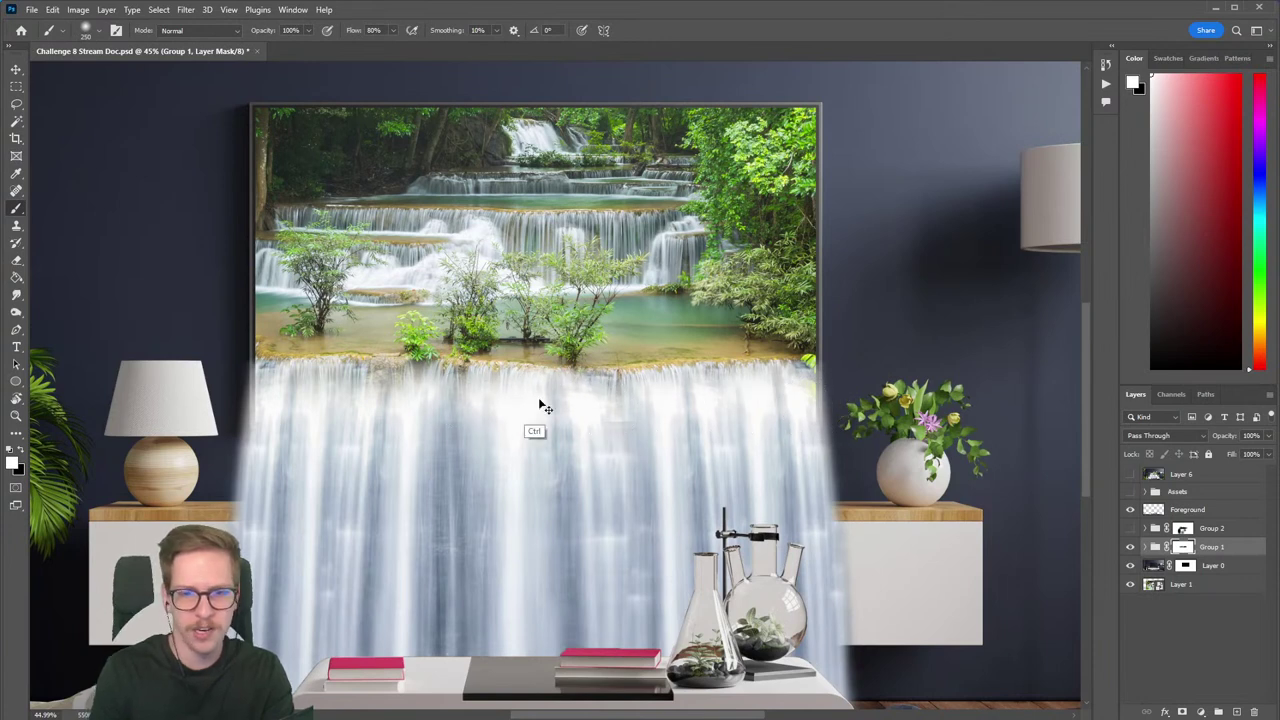
{"action": "left_click_drag", "start_coordinate": [412, 406], "coordinate": [268, 408]}
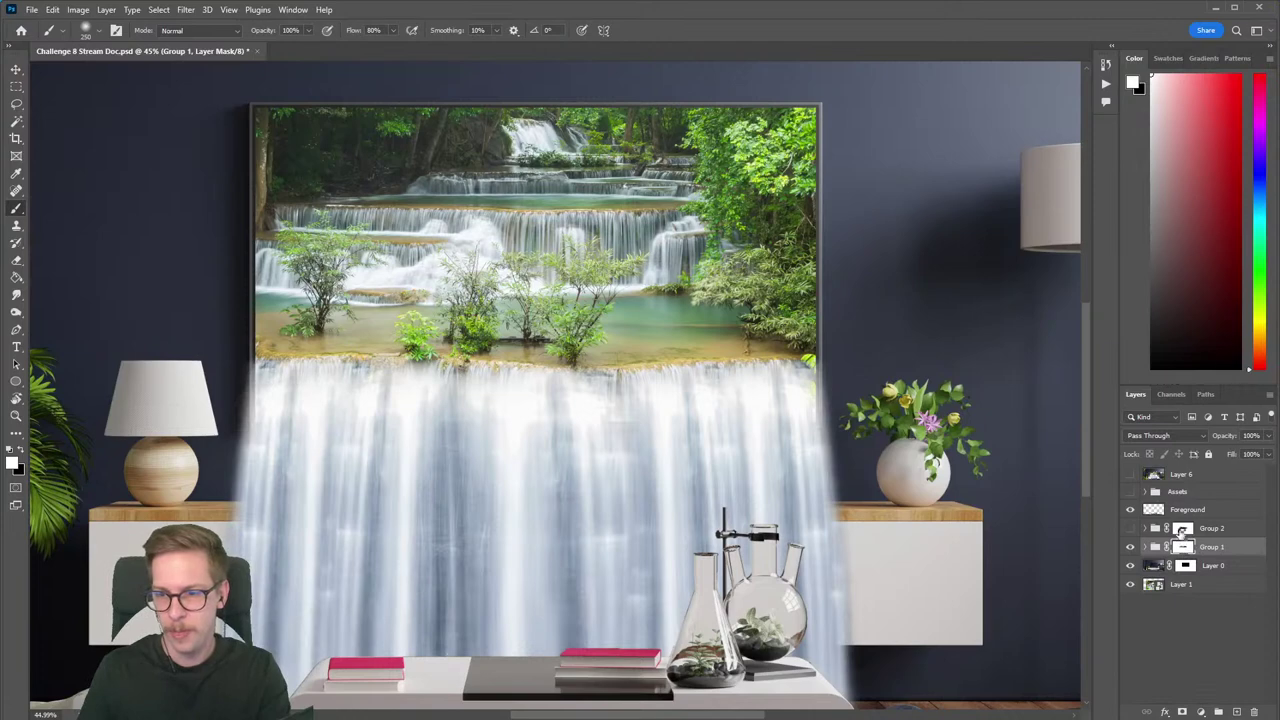
Select Group 2's mask and show Group 2 again, comparing the falls with and without it.
{"action": "left_click", "coordinate": [1182, 529]}
{"action": "left_click", "coordinate": [1130, 529]}
{"action": "left_click", "coordinate": [1130, 529]}
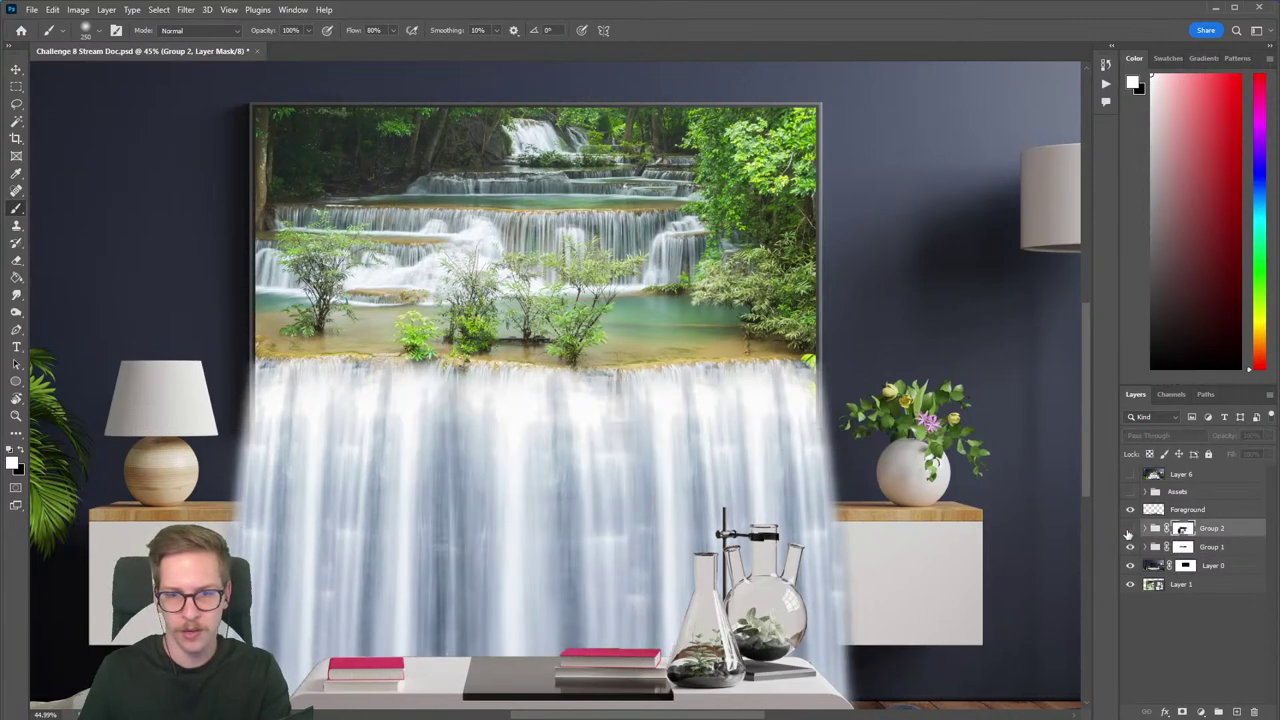
{"action": "left_click", "coordinate": [1130, 529]}
{"action": "left_click", "coordinate": [1130, 529]}
{"action": "left_click", "coordinate": [1130, 529]}
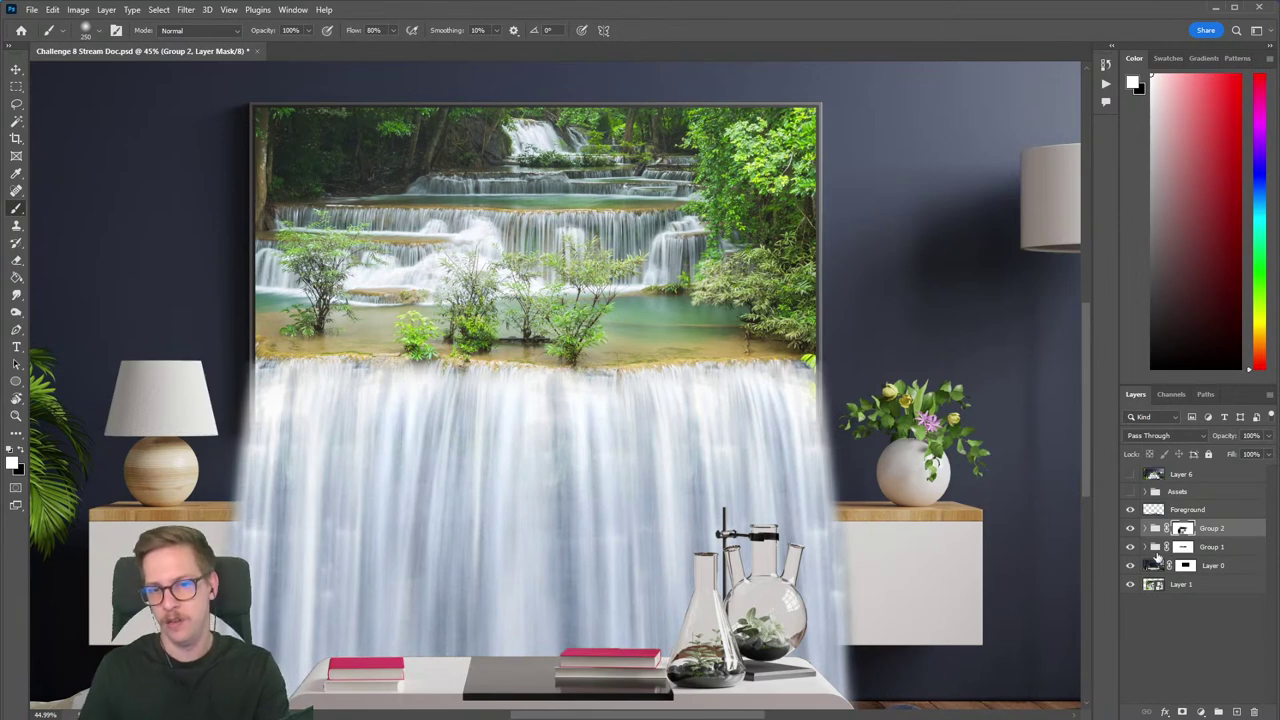
Compare the falls with and without Group 1, and try painting black on its mask near the right side of the lip.
{"action": "left_click", "coordinate": [1130, 547]}
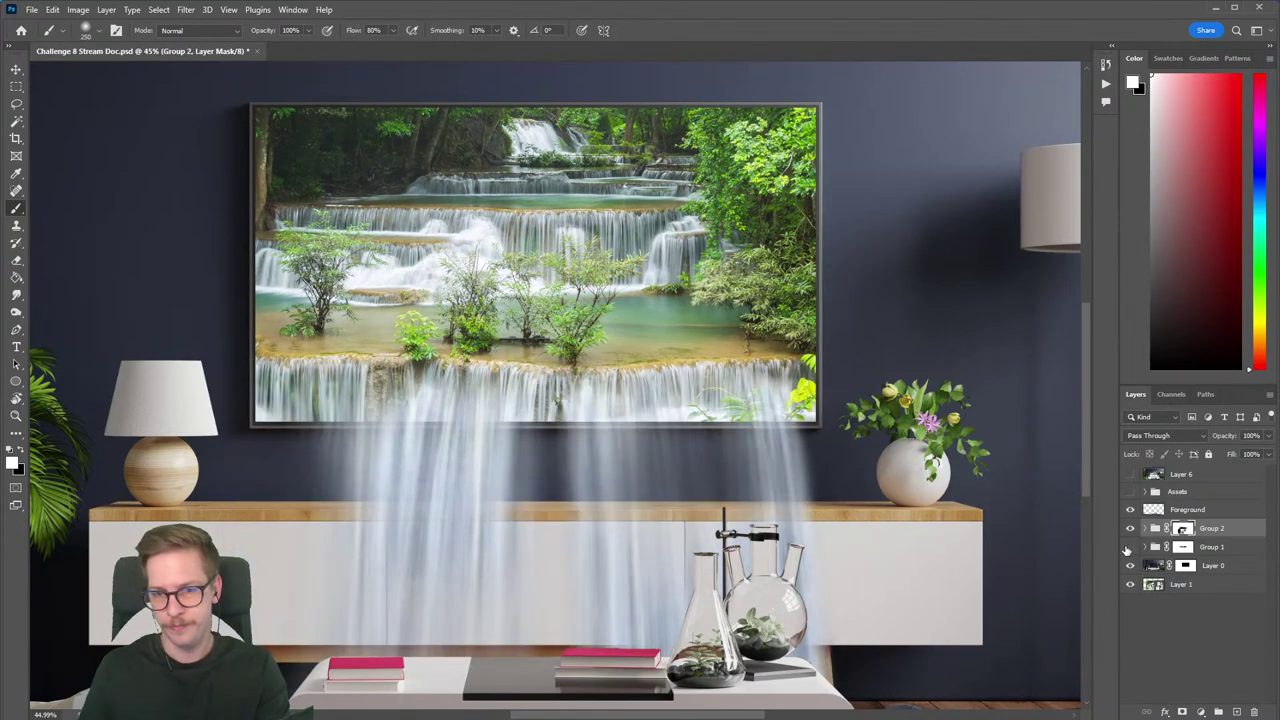
{"action": "left_click", "coordinate": [1130, 547]}
{"action": "left_click", "coordinate": [1181, 547]}
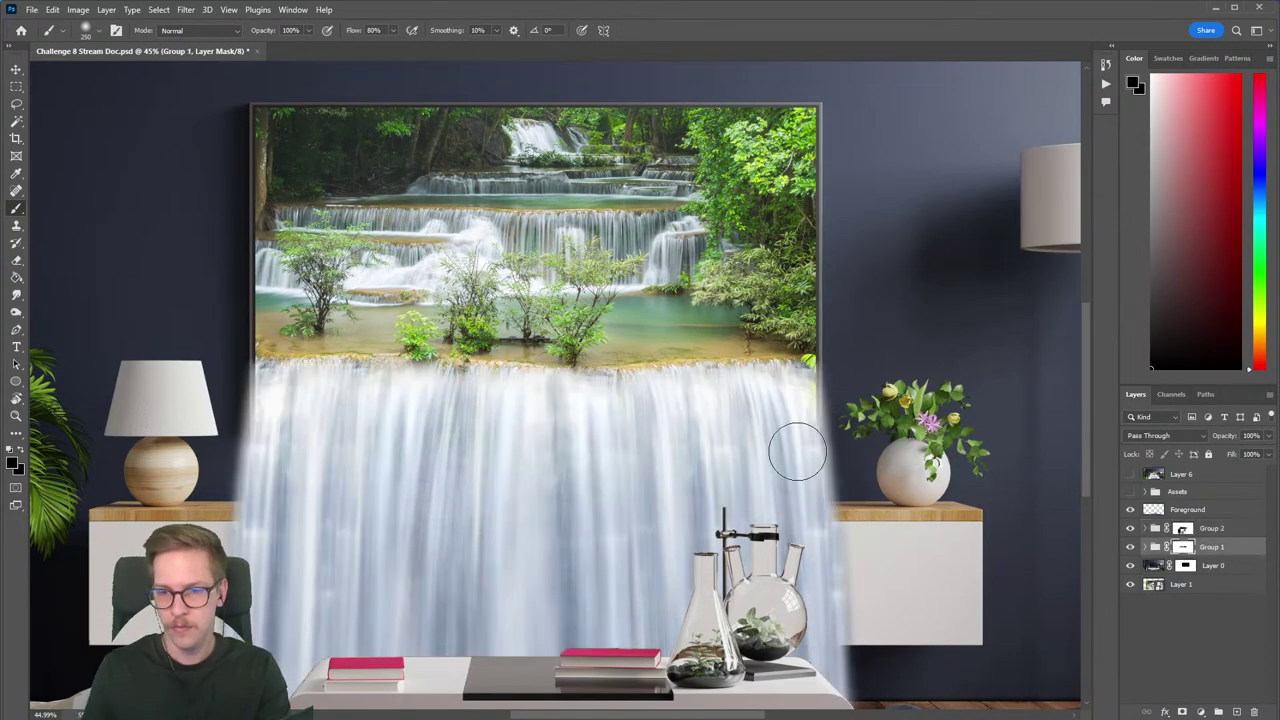
{"action": "left_click_drag", "start_coordinate": [661, 412], "coordinate": [780, 408]}
{"action": "key", "text": "ctrl+z"}
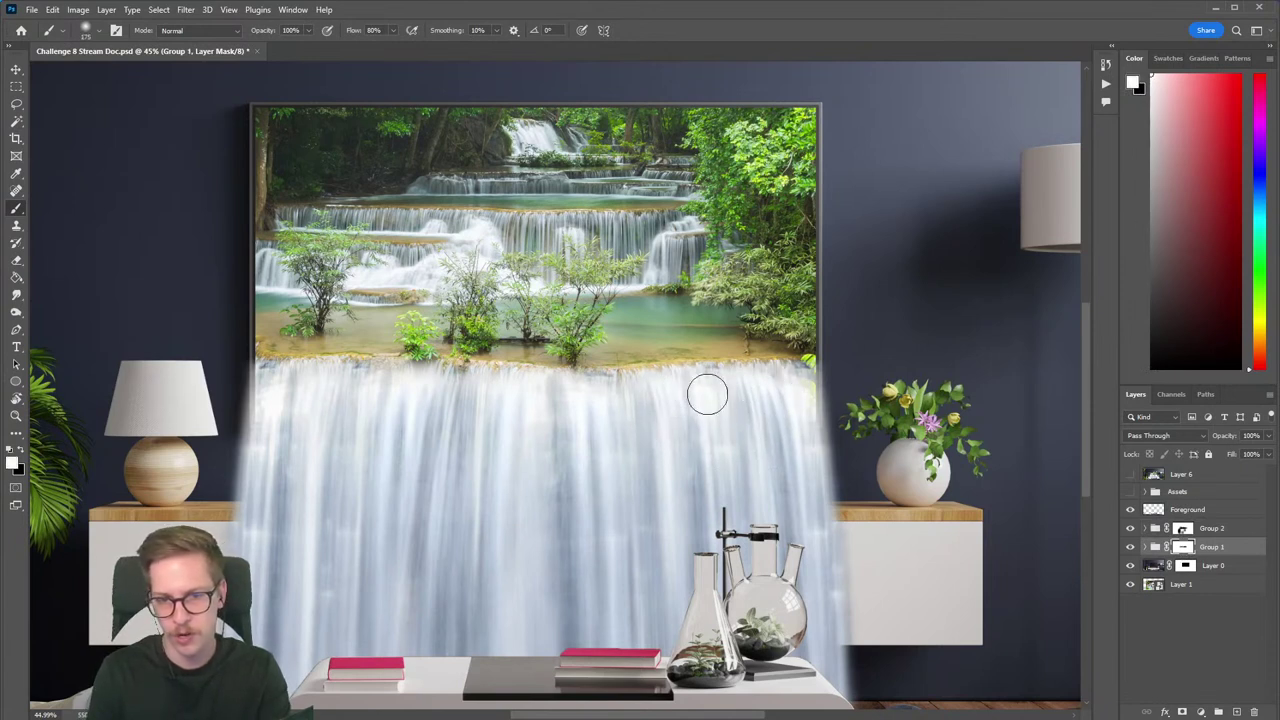
Paint white on Group 1's mask across the upper falls with a 175 brush and save the document.
{"action": "mouse_move", "coordinate": [802, 416]}
{"action": "left_mouse_down"}
{"action": "mouse_move", "coordinate": [694, 449]}
{"action": "mouse_move", "coordinate": [646, 426]}
{"action": "mouse_move", "coordinate": [637, 472]}
{"action": "left_mouse_up"}
{"action": "mouse_move", "coordinate": [501, 428]}
{"action": "left_mouse_down"}
{"action": "mouse_move", "coordinate": [632, 428]}
{"action": "mouse_move", "coordinate": [570, 439]}
{"action": "left_mouse_up"}
{"action": "scroll", "coordinate": [585, 397], "scroll_direction": "down", "scroll_amount": 5}
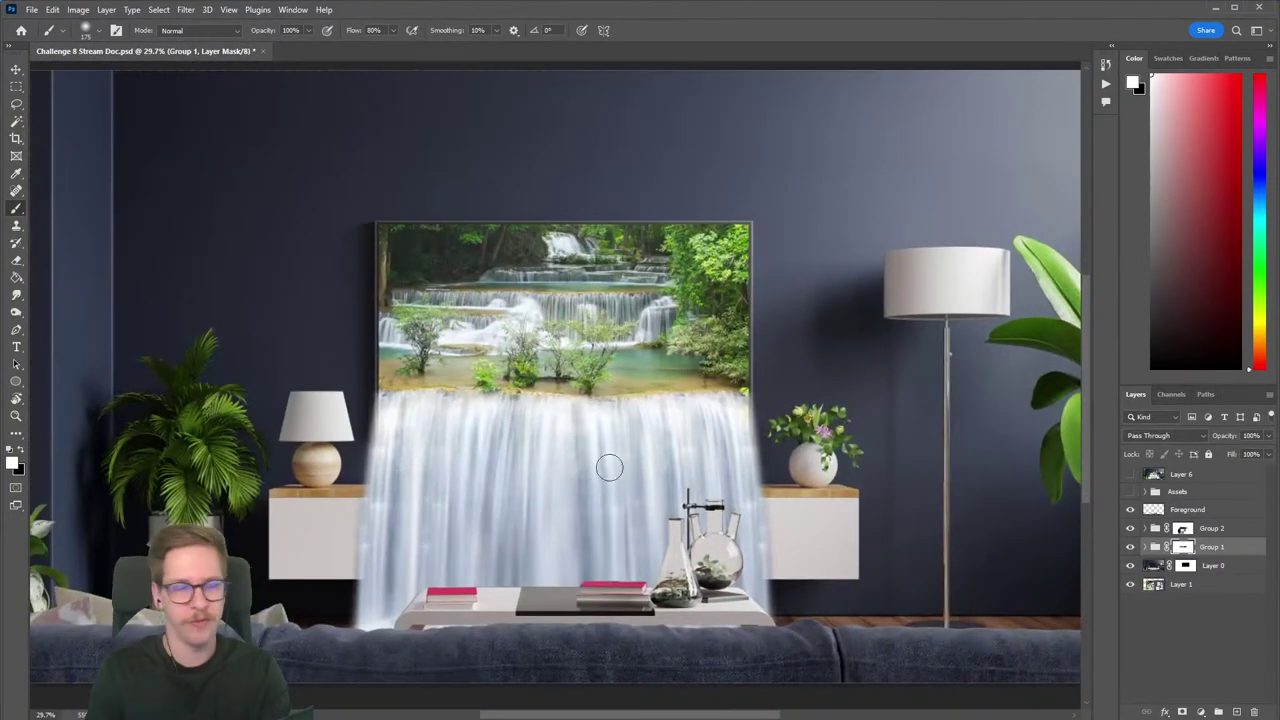
{"action": "scroll", "coordinate": [610, 467], "scroll_direction": "up", "scroll_amount": 1}
{"action": "key", "text": "ctrl+s"}
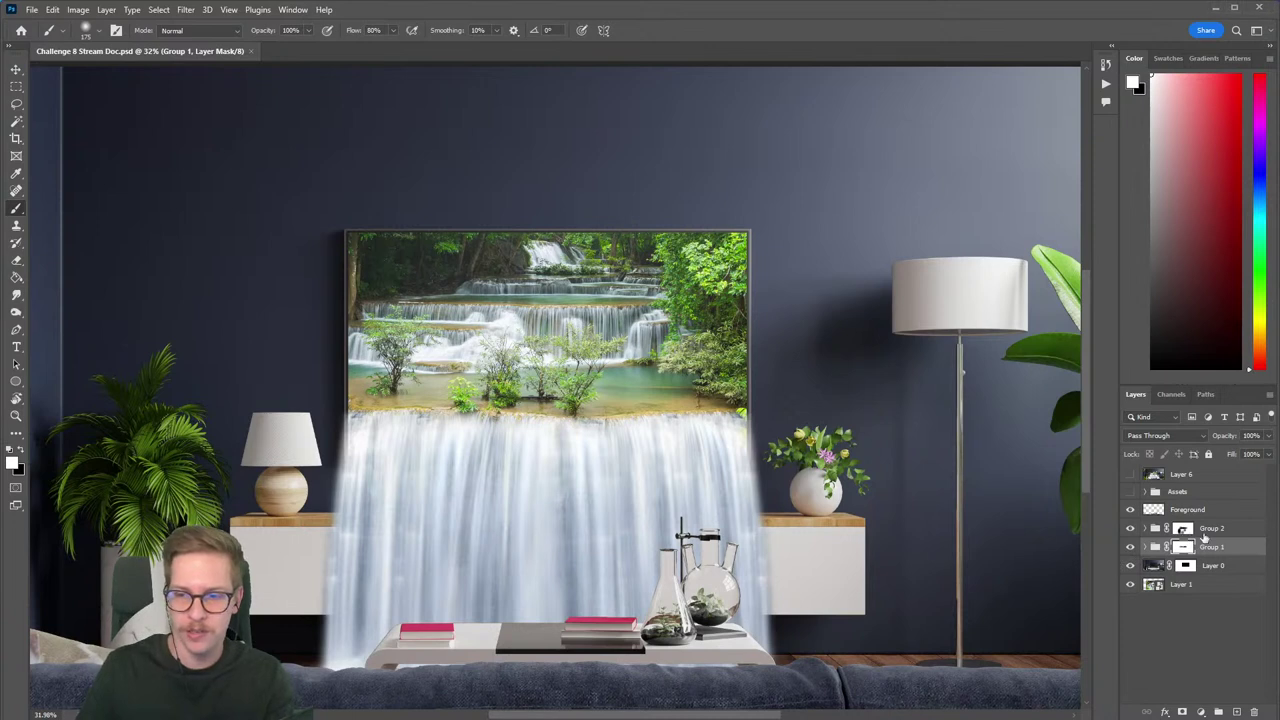
Squash Group 1 vertically from its lower edge to 97.45% height, keeping the width at 100%.
{"action": "left_click_drag", "start_coordinate": [672, 556], "coordinate": [647, 551]}
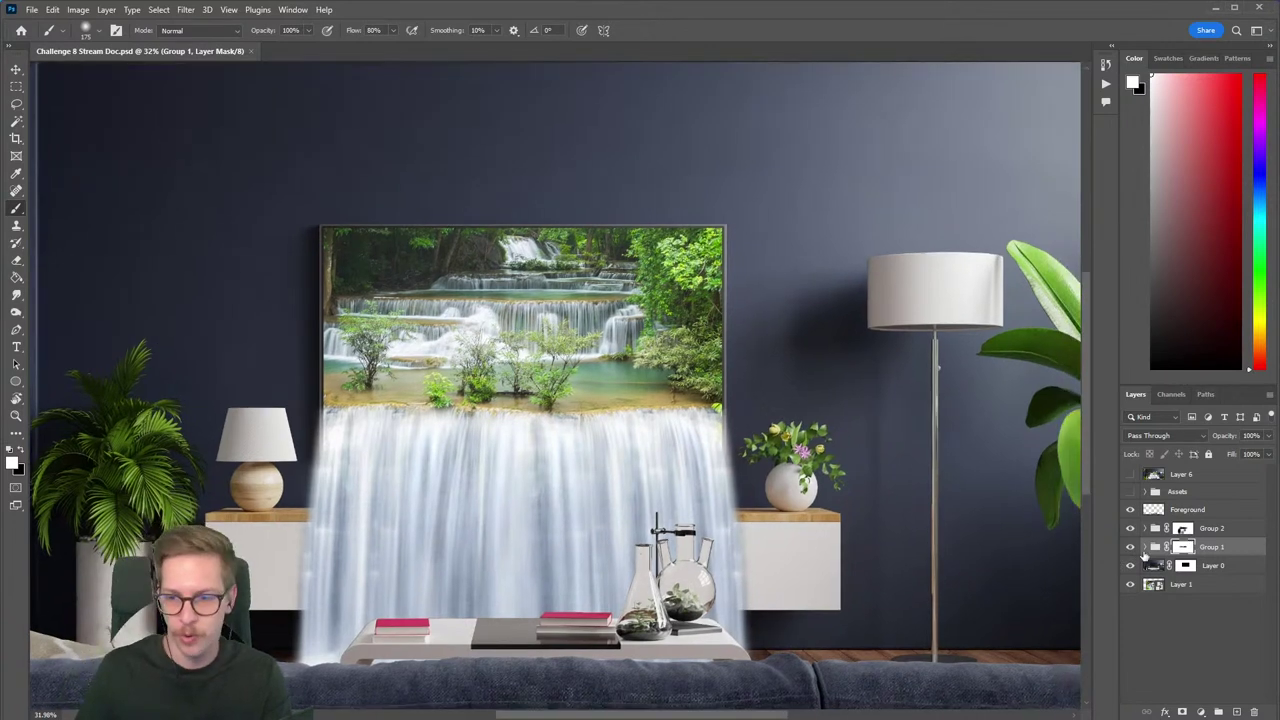
{"action": "left_click", "coordinate": [1131, 547]}
{"action": "left_click", "coordinate": [1220, 552]}
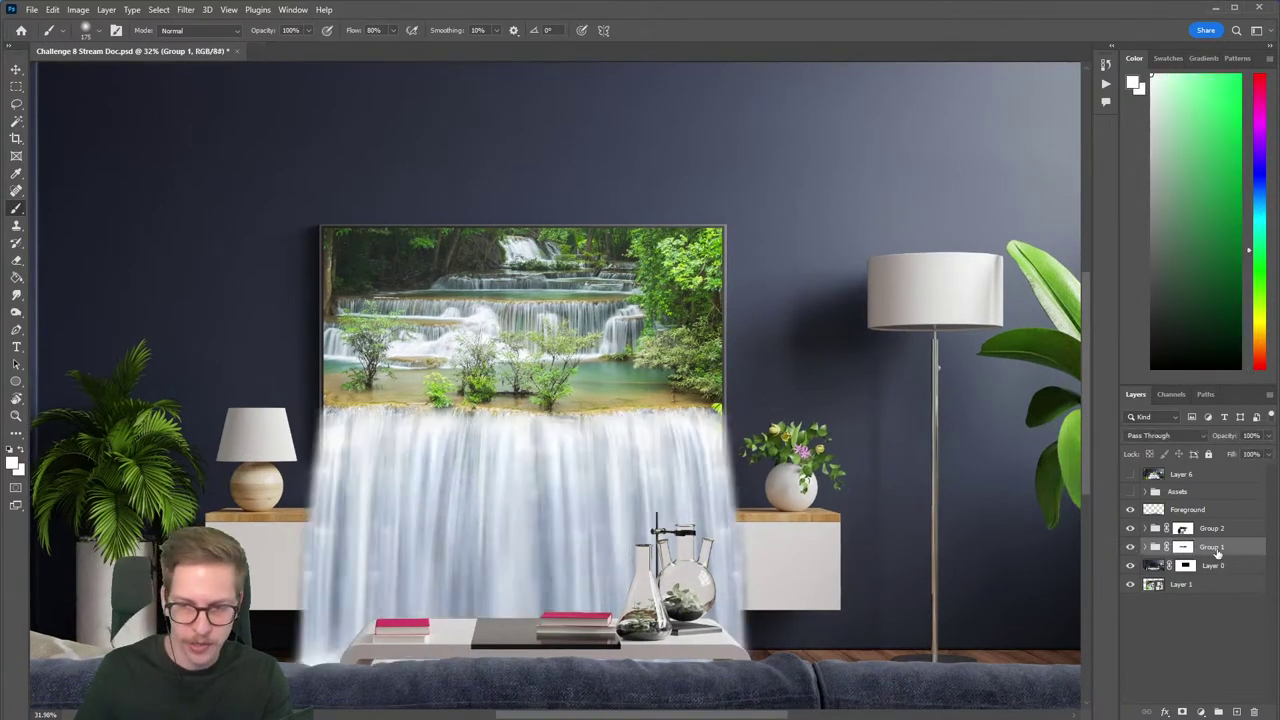
{"action": "key", "text": "v"}
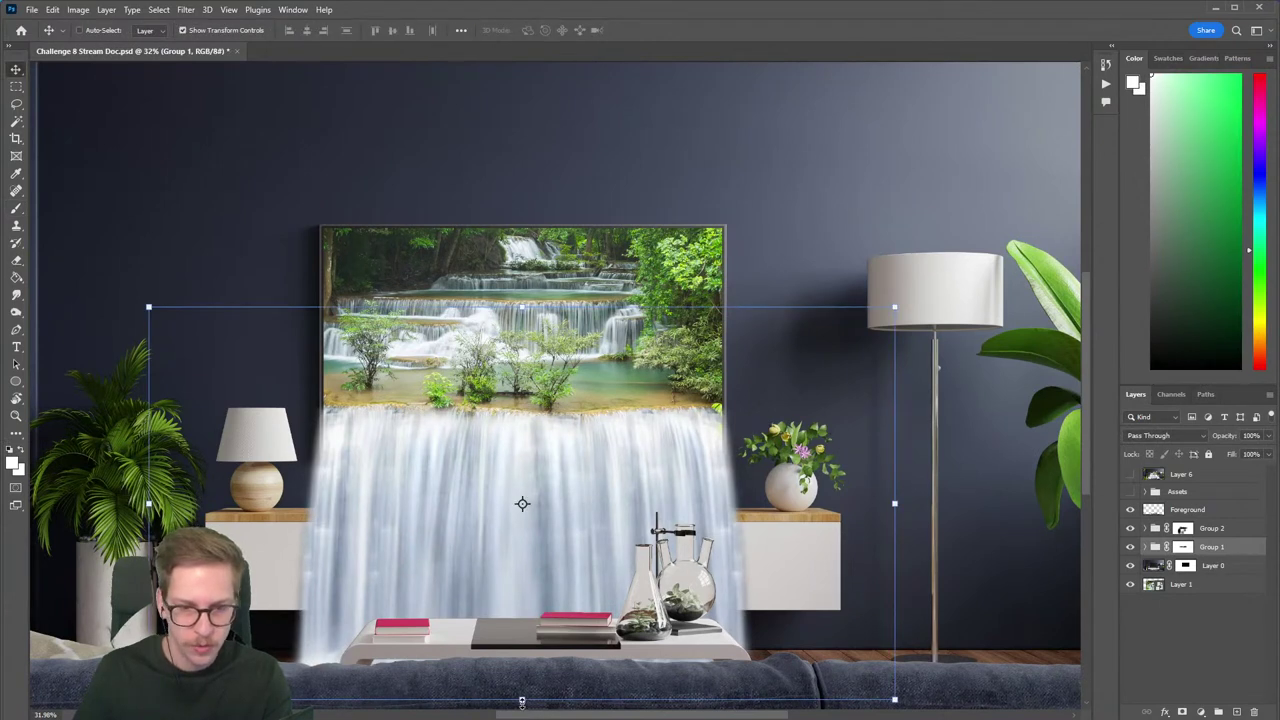
{"action": "left_click_drag", "start_coordinate": [522, 703], "coordinate": [522, 626]}
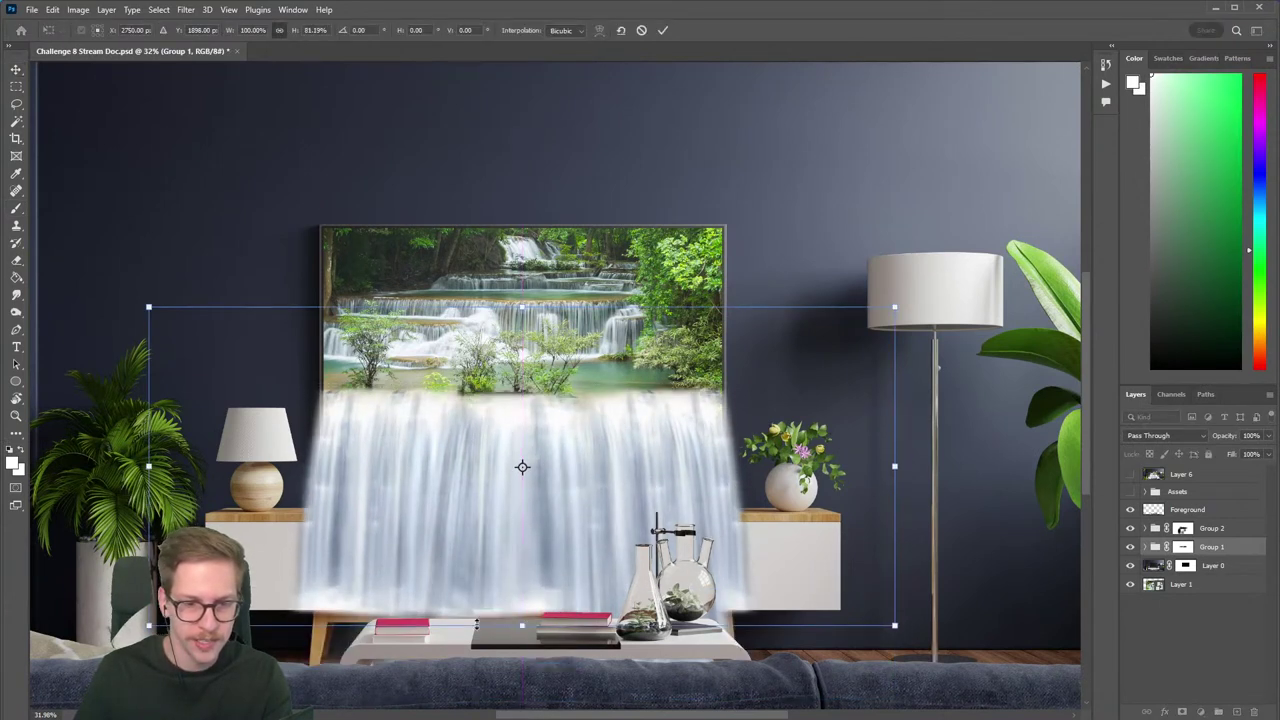
{"action": "key", "text": "ctrl+z"}
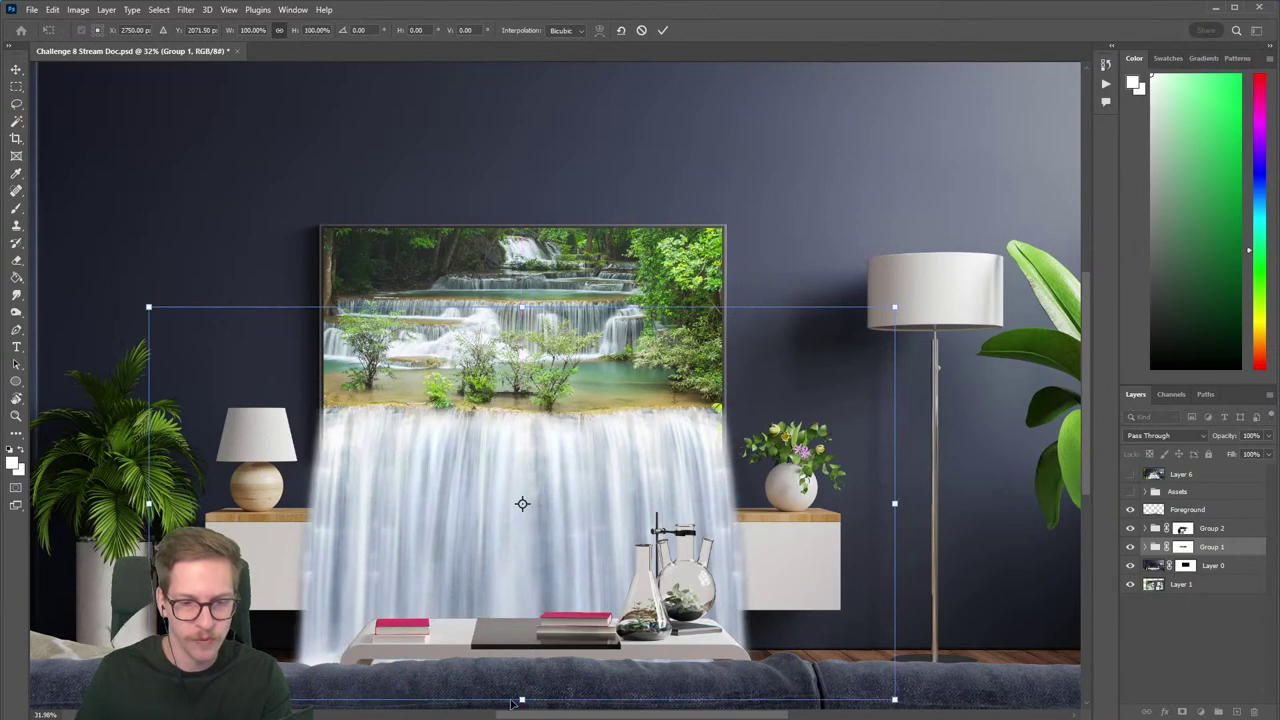
{"action": "mouse_move", "coordinate": [520, 697]}
{"action": "left_mouse_down"}
{"action": "mouse_move", "coordinate": [521, 677]}
{"action": "mouse_move", "coordinate": [519, 688]}
{"action": "left_mouse_up"}
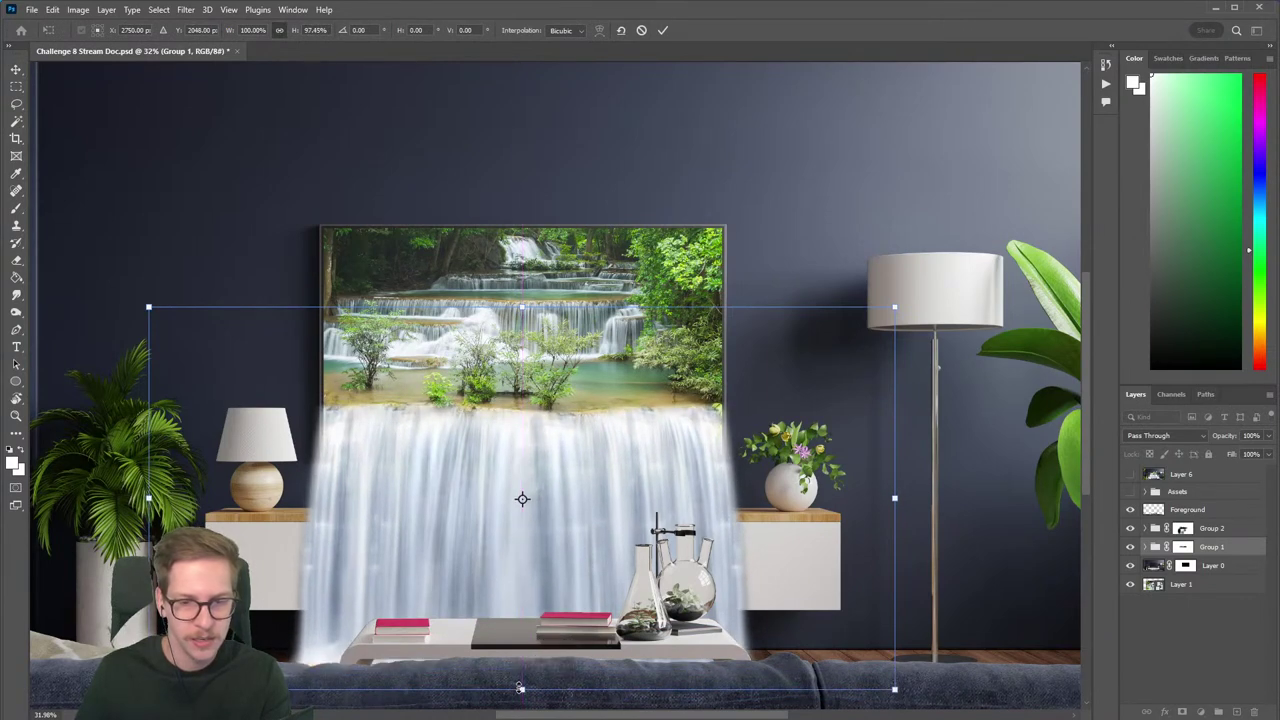
{"action": "key", "text": "Return"}
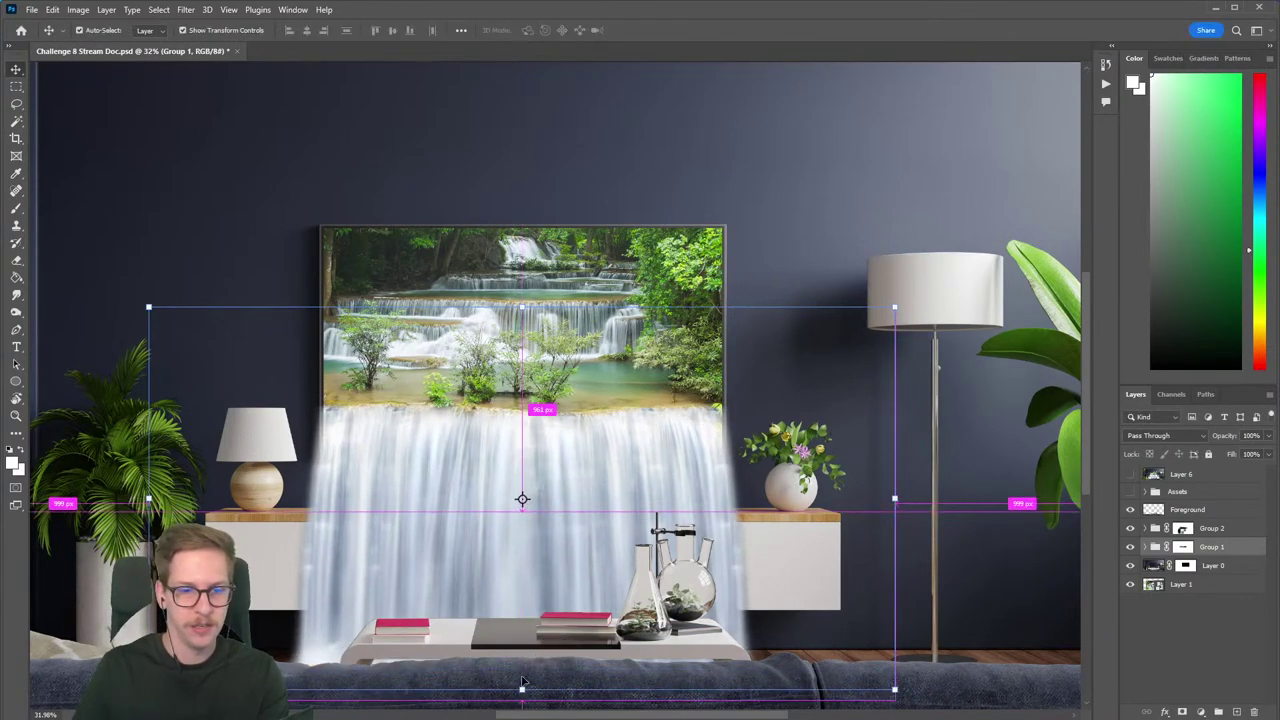
Create a new layer named Mist in Normal mode at 100% opacity above Group 2.
{"action": "key", "text": "b"}
{"action": "scroll", "coordinate": [500, 575], "scroll_direction": "down", "scroll_amount": 2}
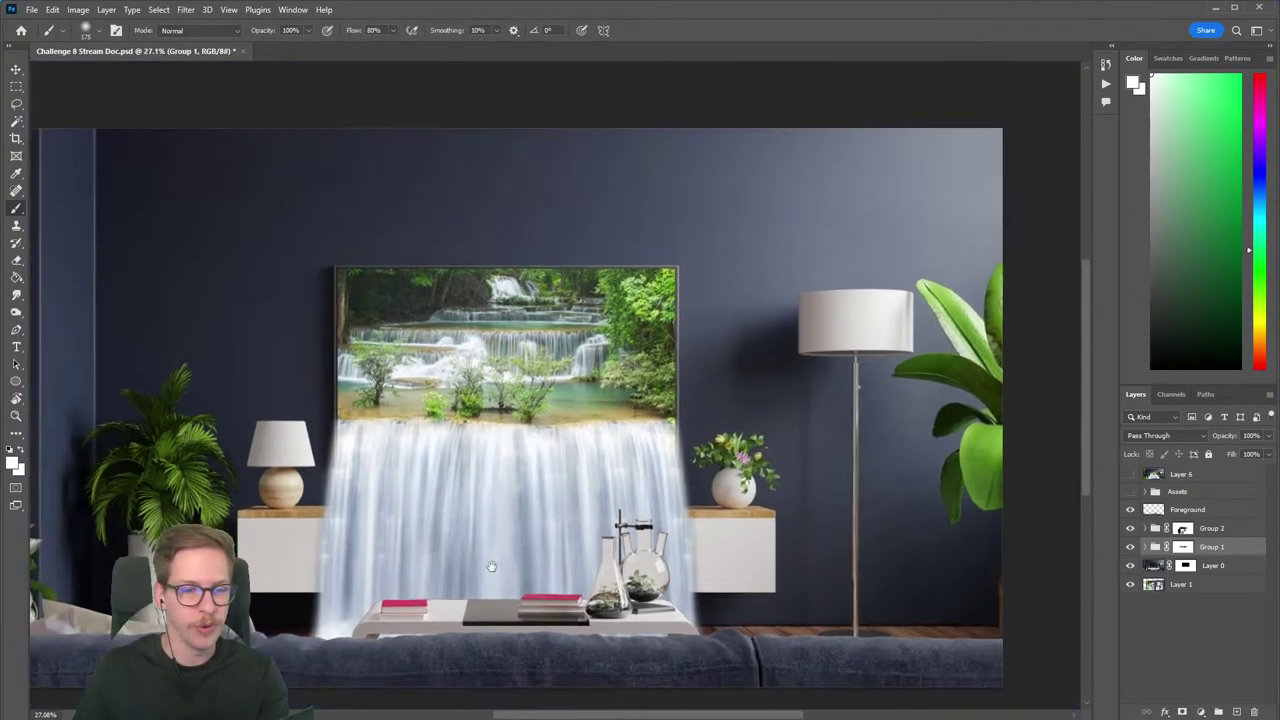
{"action": "scroll", "coordinate": [472, 563], "scroll_direction": "up", "scroll_amount": 2}
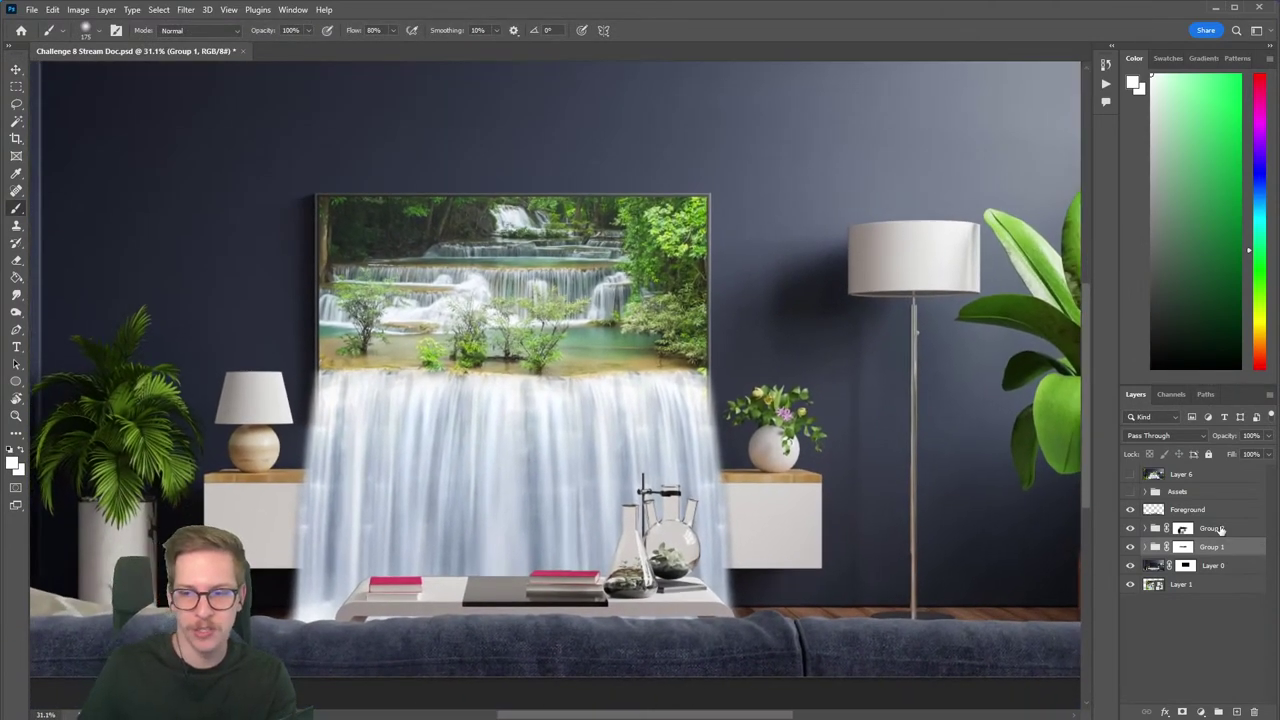
{"action": "left_click", "coordinate": [1189, 528]}
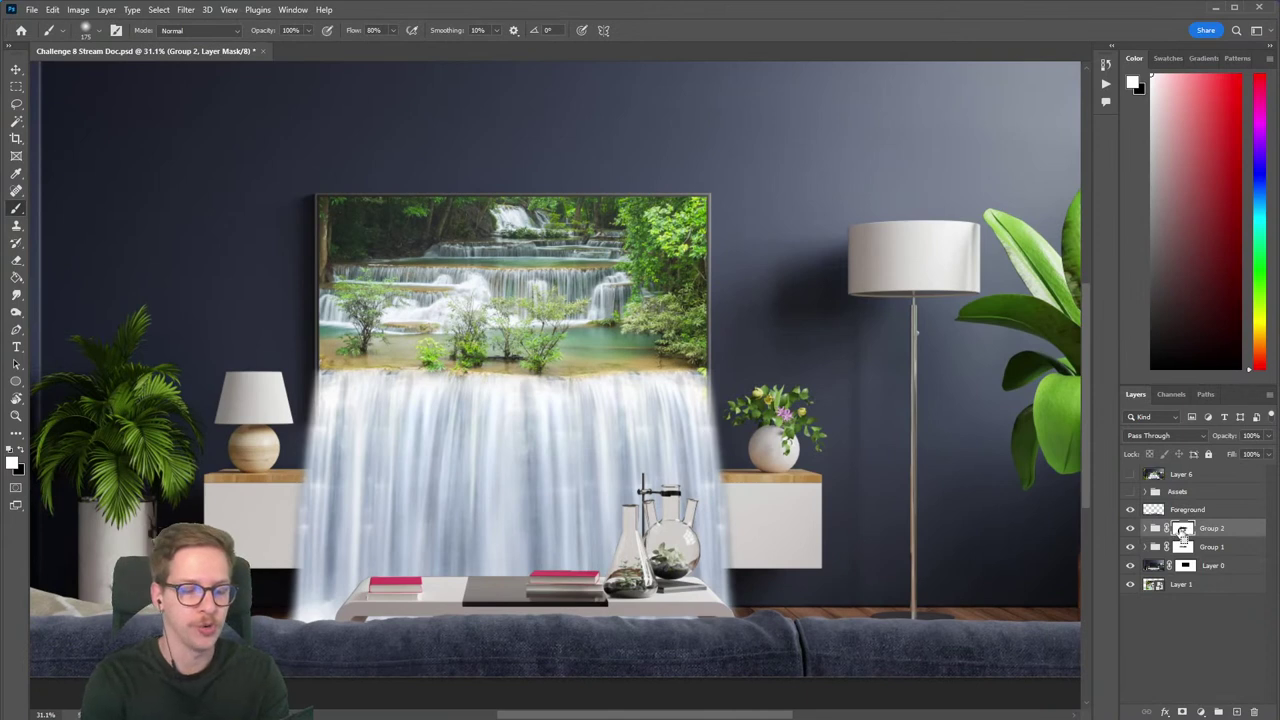
{"action": "key", "text": "ctrl+shift+n"}
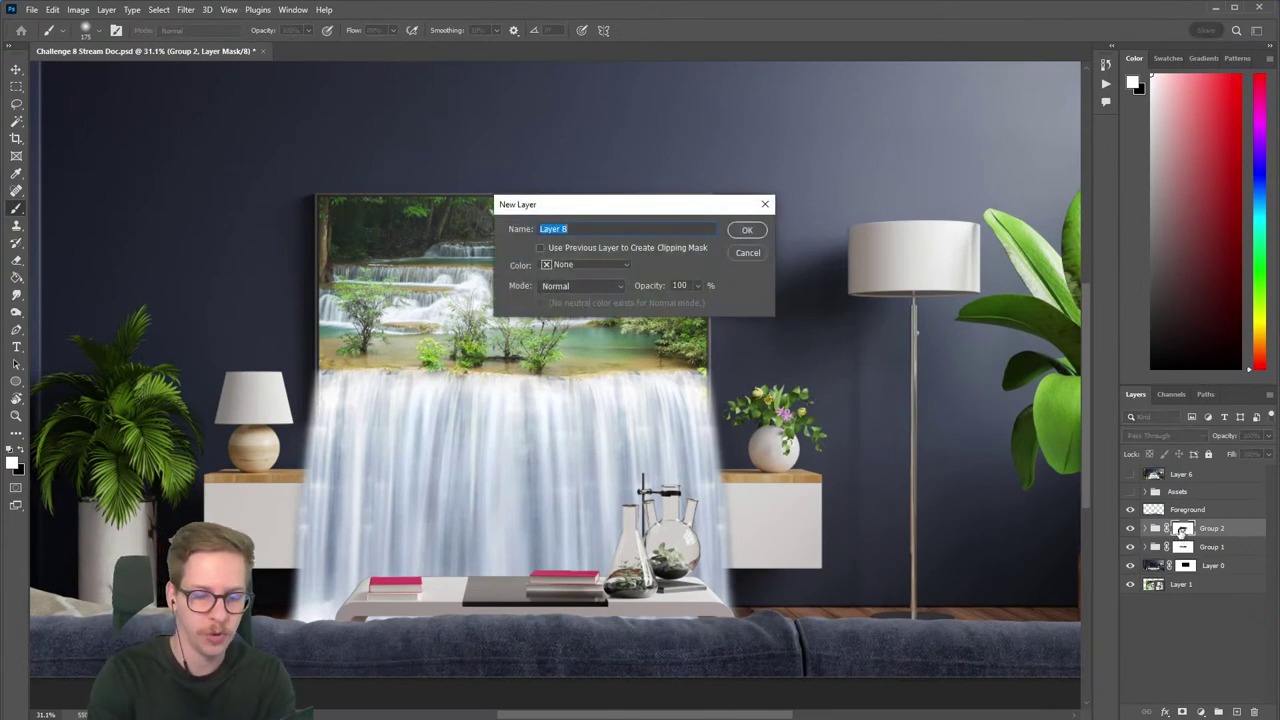
{"action": "left_click", "coordinate": [578, 286]}
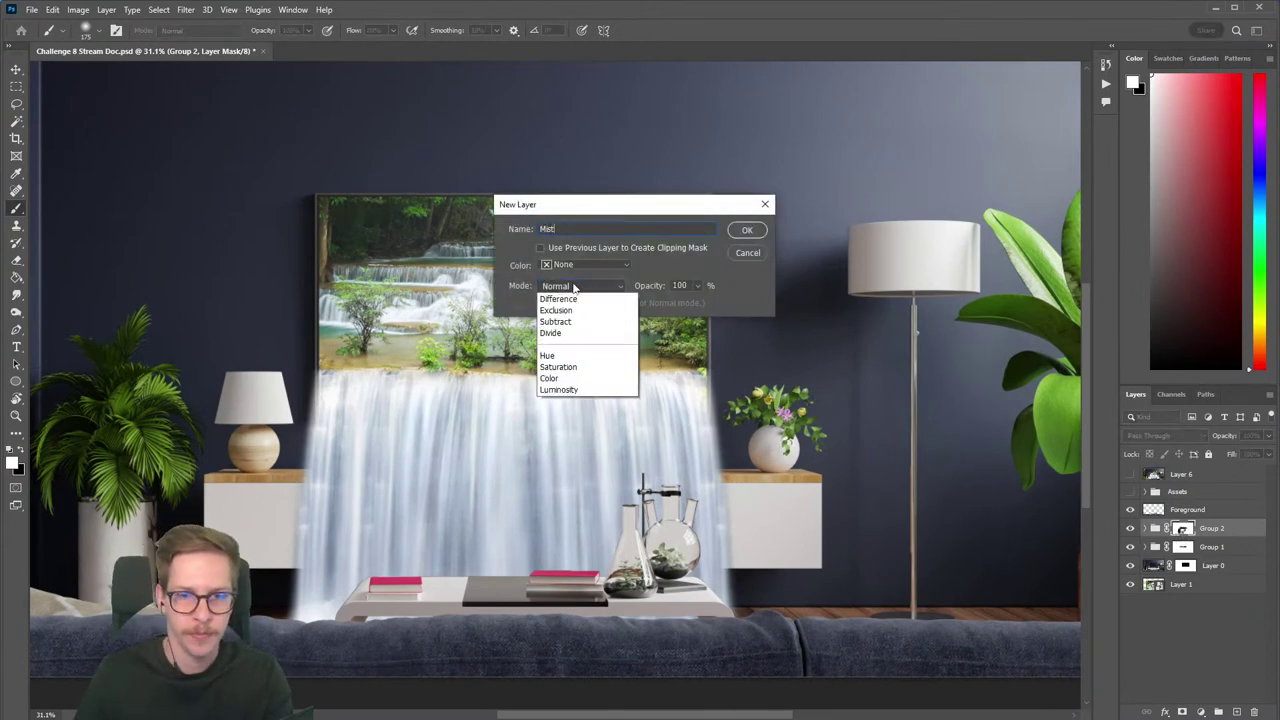
{"action": "left_click", "coordinate": [747, 231]}
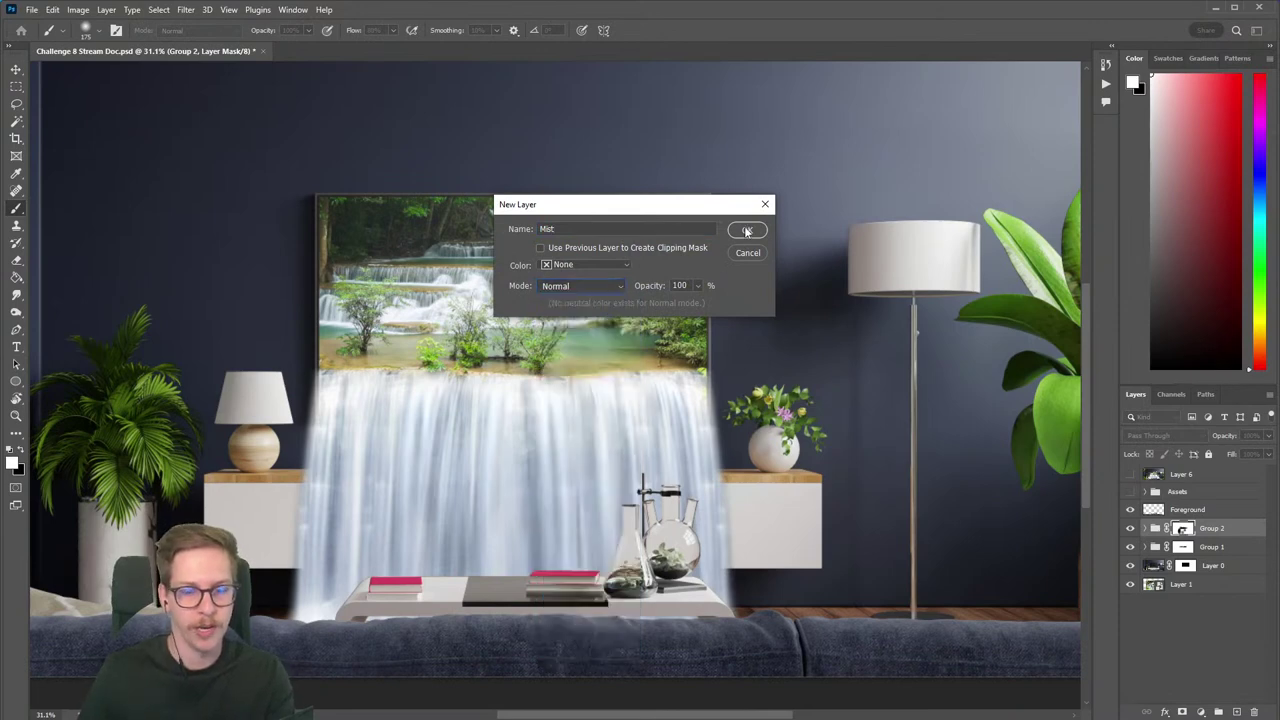
{"action": "left_click", "coordinate": [747, 231]}
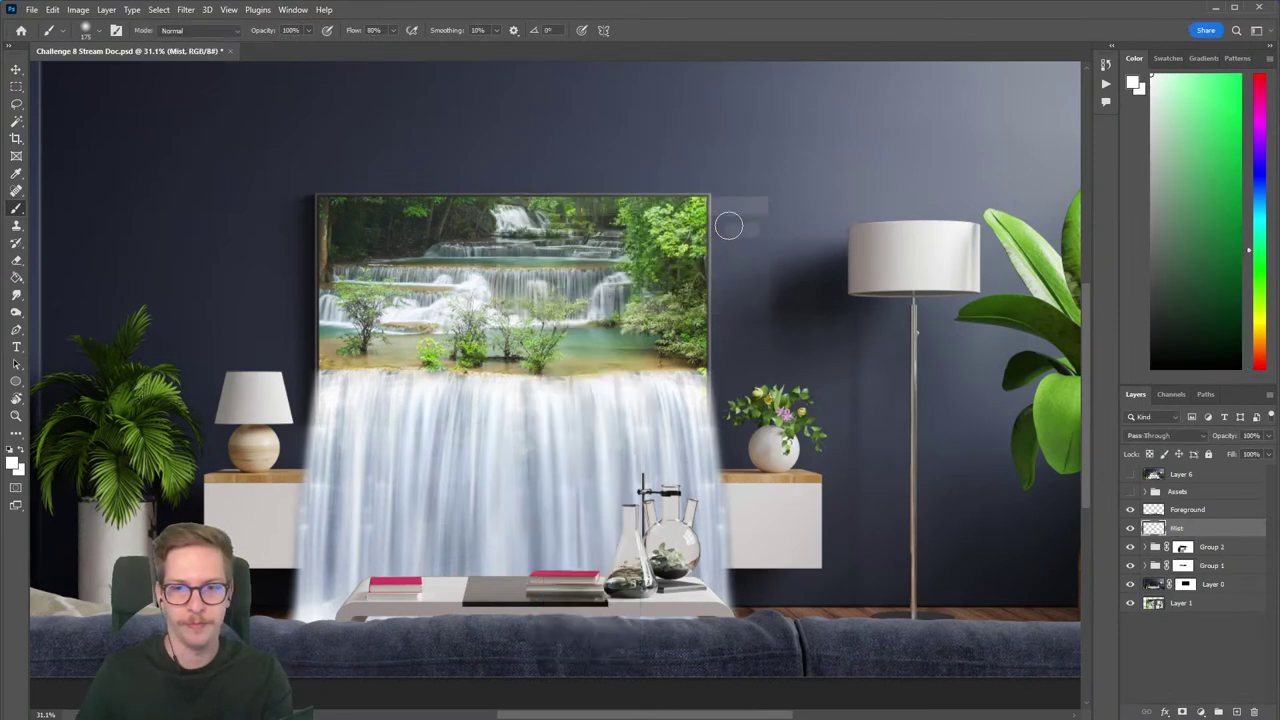
Try white 175 px Airbrush strokes on the Mist layer over the lower left of the falls.
{"action": "right_click", "coordinate": [434, 410]}
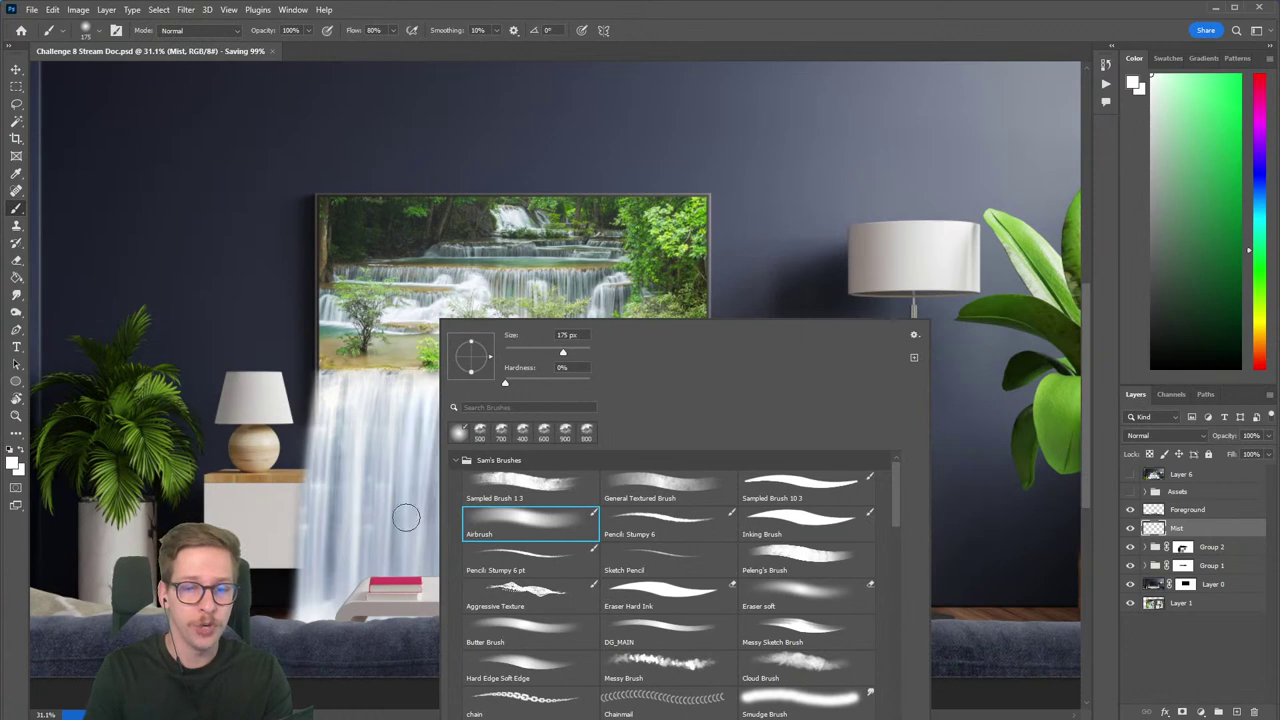
{"action": "mouse_move", "coordinate": [402, 524]}
{"action": "left_mouse_down"}
{"action": "mouse_move", "coordinate": [371, 515]}
{"action": "mouse_move", "coordinate": [396, 588]}
{"action": "left_mouse_up"}
{"action": "left_click_drag", "start_coordinate": [443, 521], "coordinate": [414, 551]}
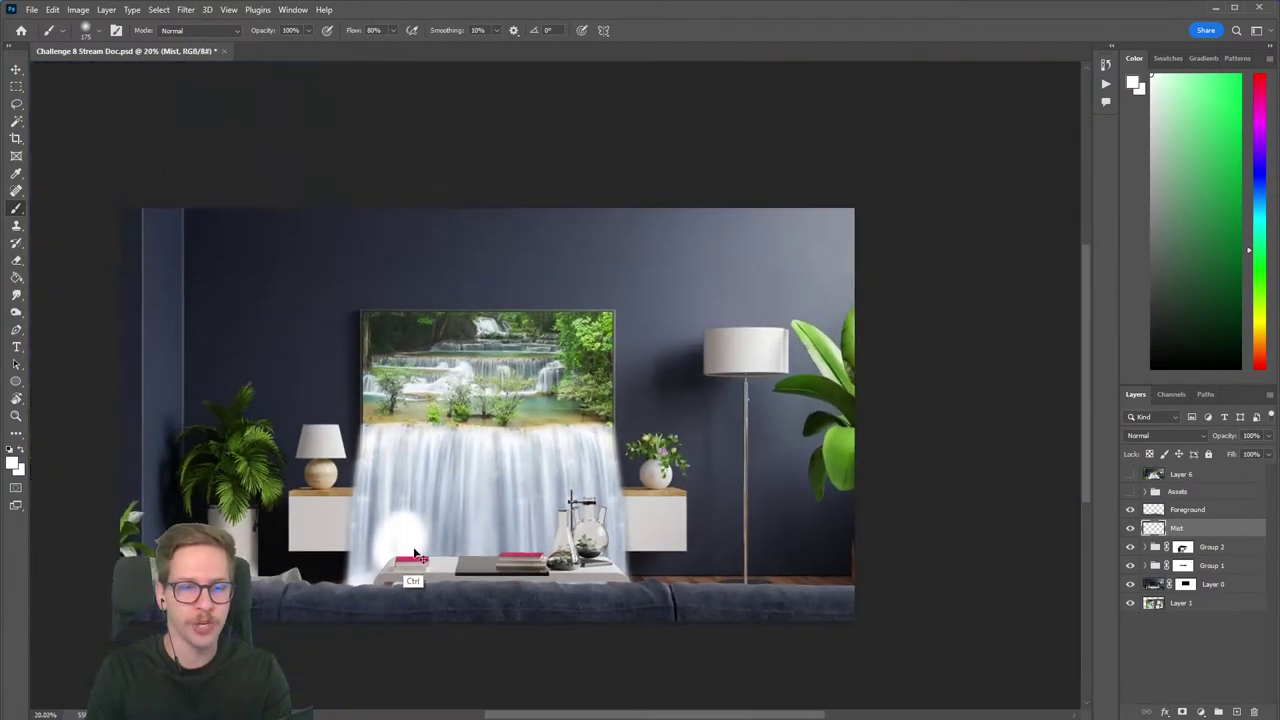
{"action": "key", "text": "ctrl+z"}
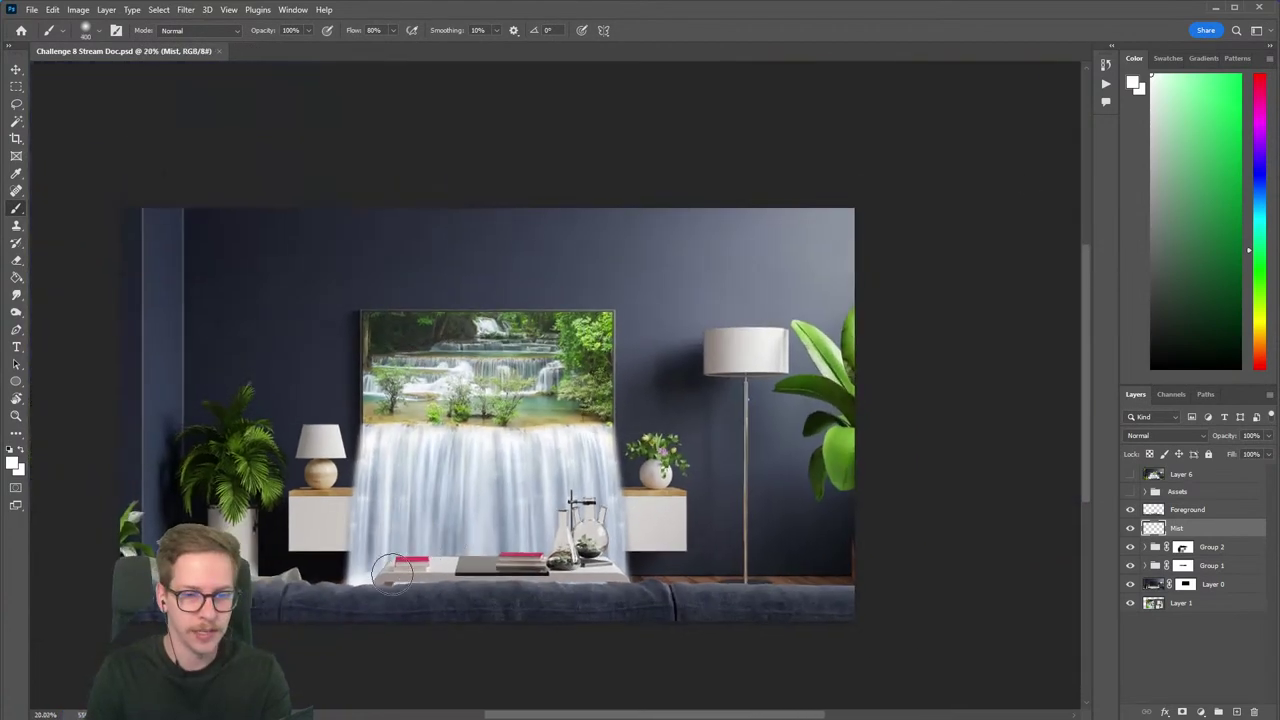
Paint soft white mist around the base of the falls on the Mist layer with an 800 px Airbrush.
{"action": "mouse_move", "coordinate": [338, 582]}
{"action": "left_mouse_down"}
{"action": "mouse_move", "coordinate": [346, 625]}
{"action": "mouse_move", "coordinate": [351, 609]}
{"action": "left_mouse_up"}
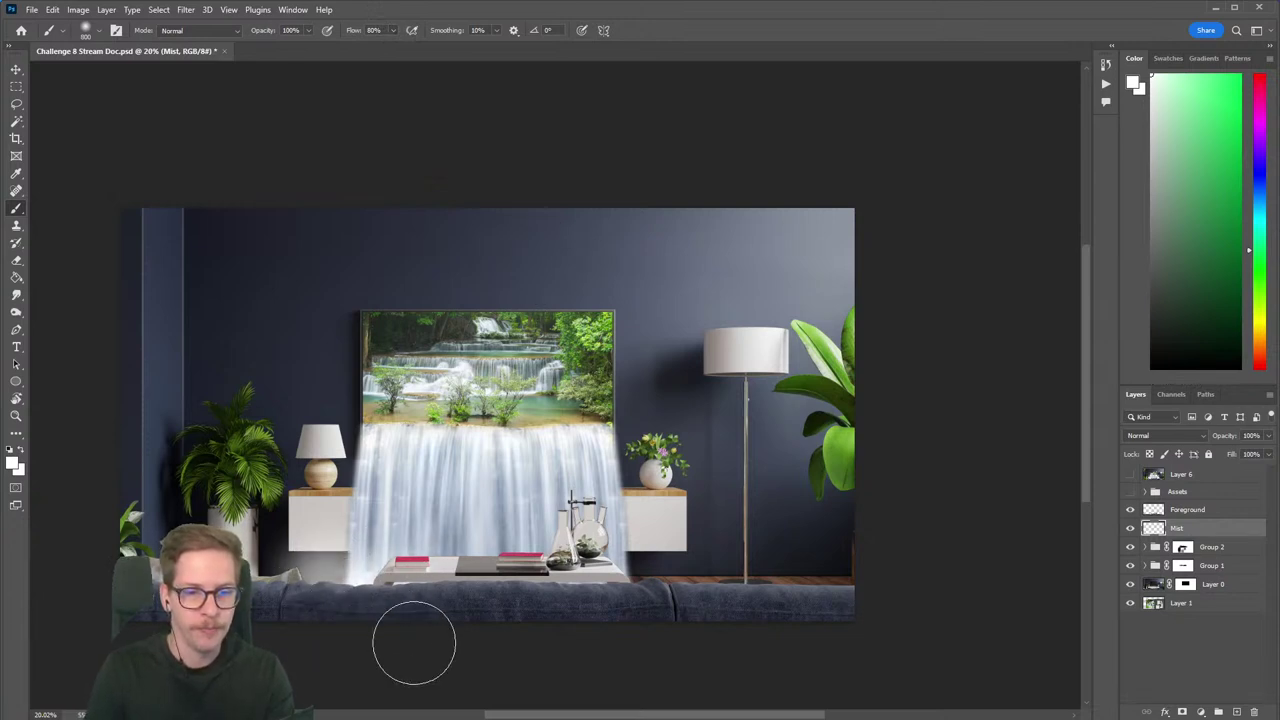
{"action": "mouse_move", "coordinate": [465, 643]}
{"action": "left_mouse_down"}
{"action": "mouse_move", "coordinate": [497, 661]}
{"action": "mouse_move", "coordinate": [543, 654]}
{"action": "mouse_move", "coordinate": [600, 625]}
{"action": "mouse_move", "coordinate": [621, 630]}
{"action": "mouse_move", "coordinate": [649, 601]}
{"action": "mouse_move", "coordinate": [715, 598]}
{"action": "mouse_move", "coordinate": [643, 572]}
{"action": "mouse_move", "coordinate": [659, 618]}
{"action": "left_mouse_up"}
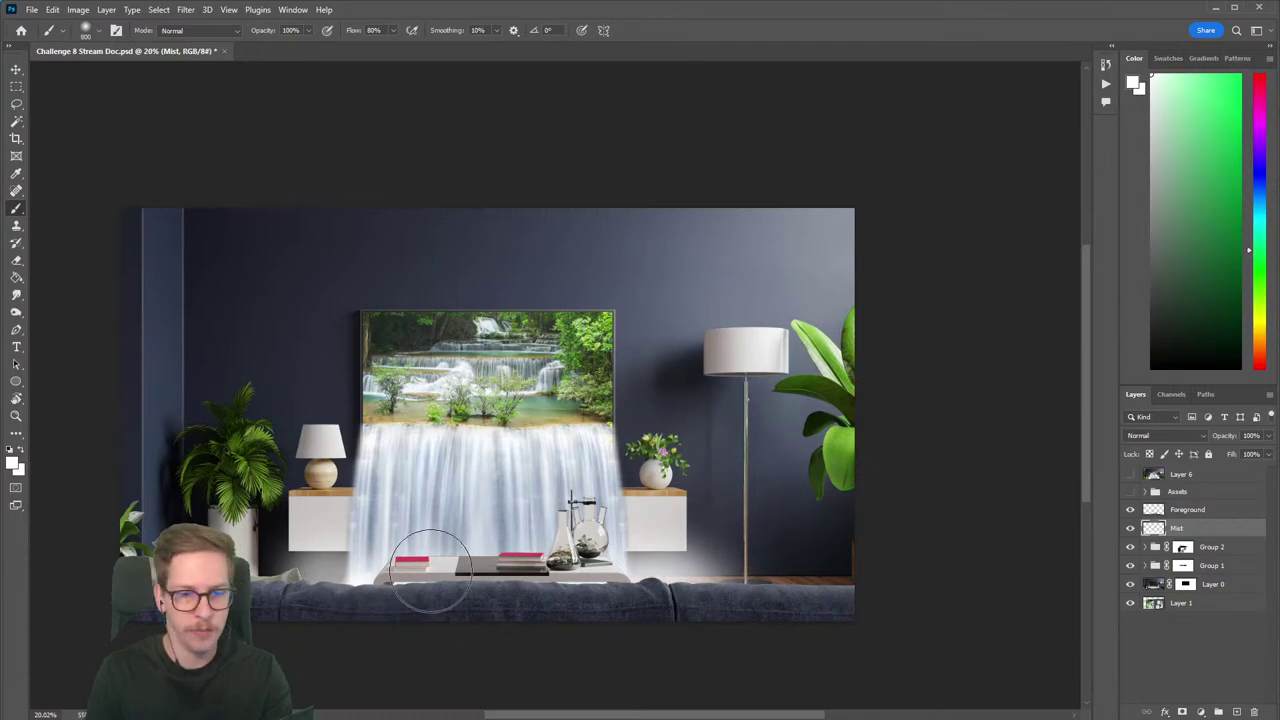
{"action": "mouse_move", "coordinate": [508, 566]}
{"action": "left_mouse_down"}
{"action": "mouse_move", "coordinate": [517, 575]}
{"action": "mouse_move", "coordinate": [564, 524]}
{"action": "left_mouse_up"}
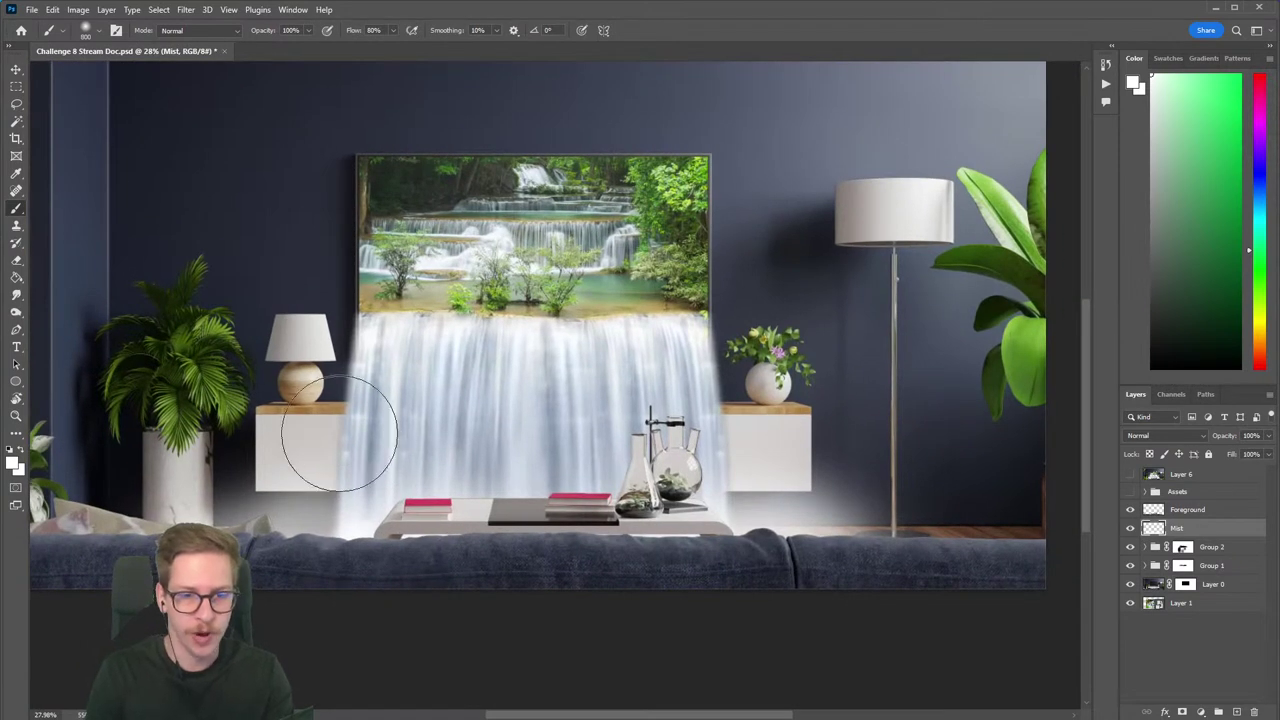
Switch to the Cloud Brush preset and test it with a stroke across the wall beside the TV.
{"action": "right_click", "coordinate": [338, 434]}
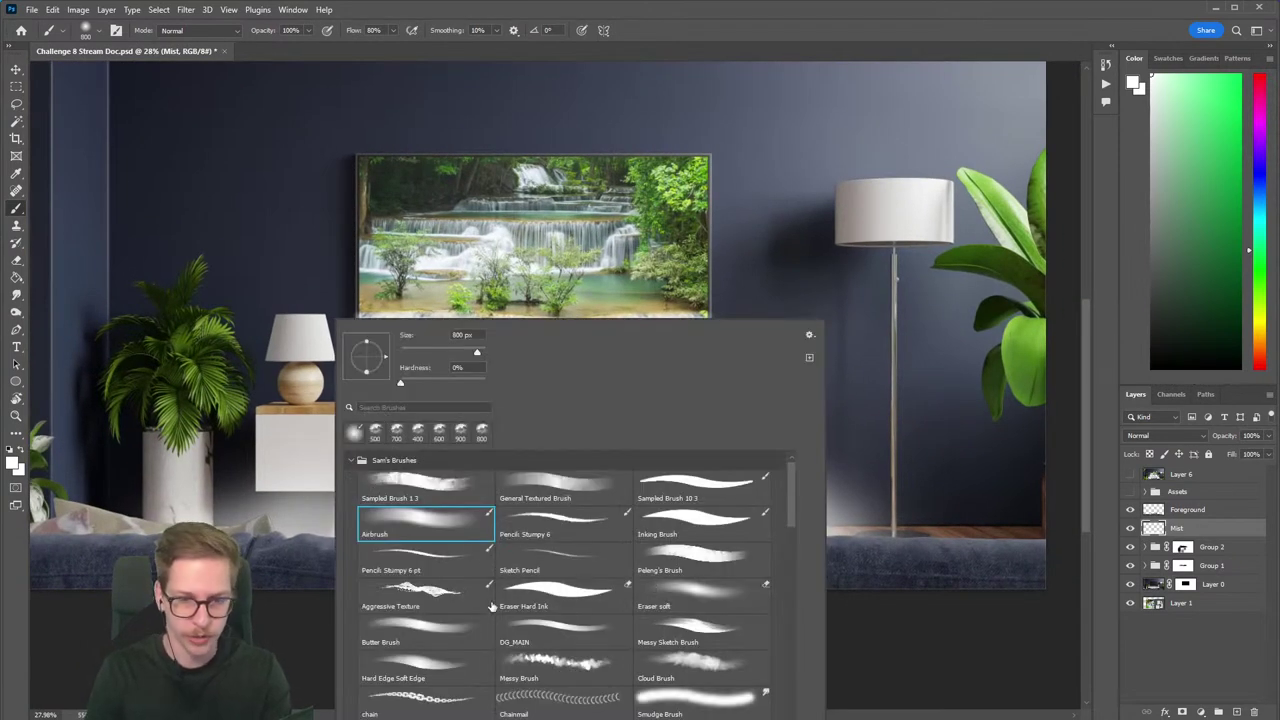
{"action": "left_click", "coordinate": [704, 668]}
{"action": "mouse_move", "coordinate": [250, 258]}
{"action": "left_mouse_down"}
{"action": "mouse_move", "coordinate": [277, 174]}
{"action": "mouse_move", "coordinate": [389, 337]}
{"action": "mouse_move", "coordinate": [462, 388]}
{"action": "left_mouse_up"}
{"action": "key", "text": "ctrl+z"}
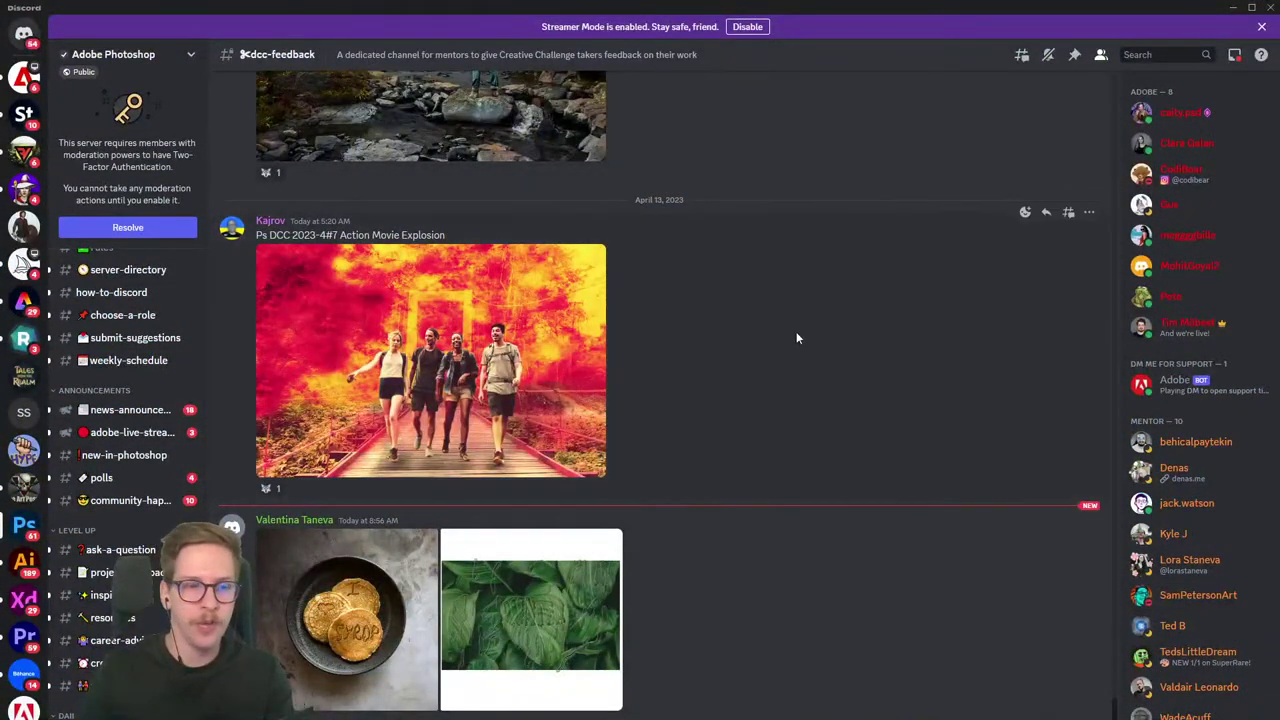
Switch to Discord and search the Adobe Photoshop server for the streamer's brush set.
{"action": "scroll", "coordinate": [748, 374], "scroll_direction": "up", "scroll_amount": 1}
{"action": "scroll", "coordinate": [744, 374], "scroll_direction": "down", "scroll_amount": 1}
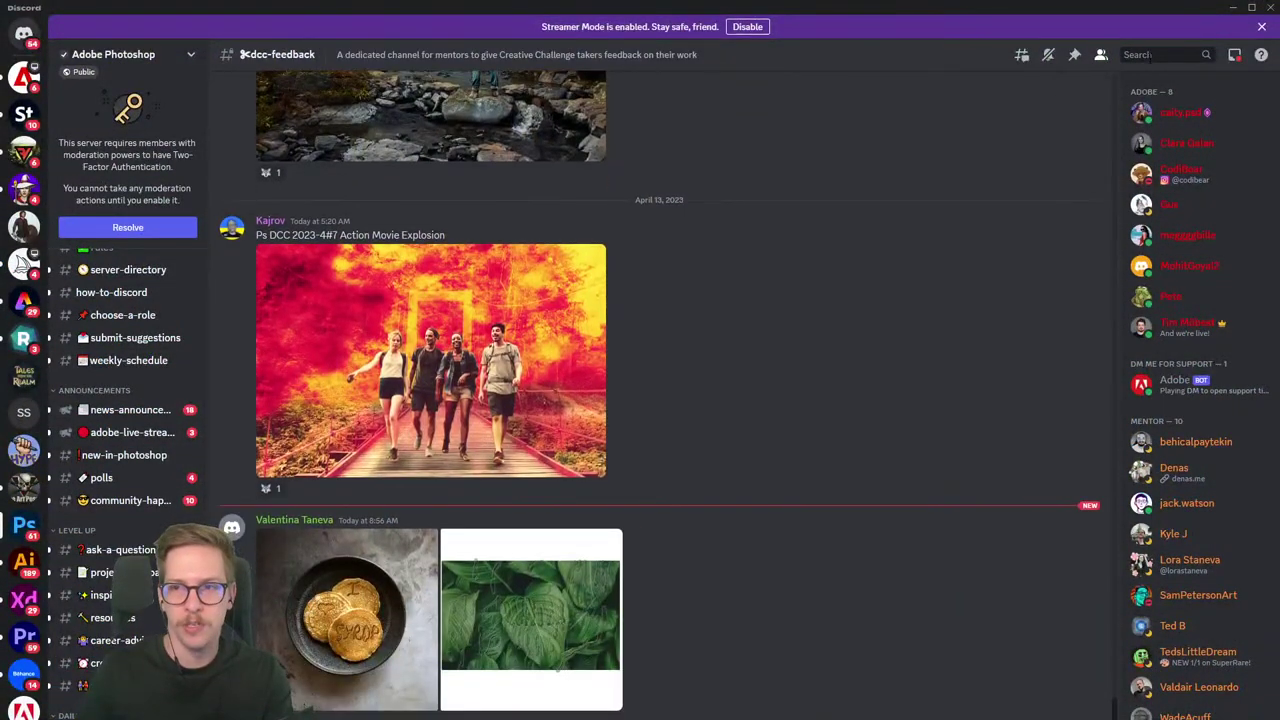
{"action": "left_click", "coordinate": [1148, 57]}
{"action": "type", "text": "Sam's brushe"}
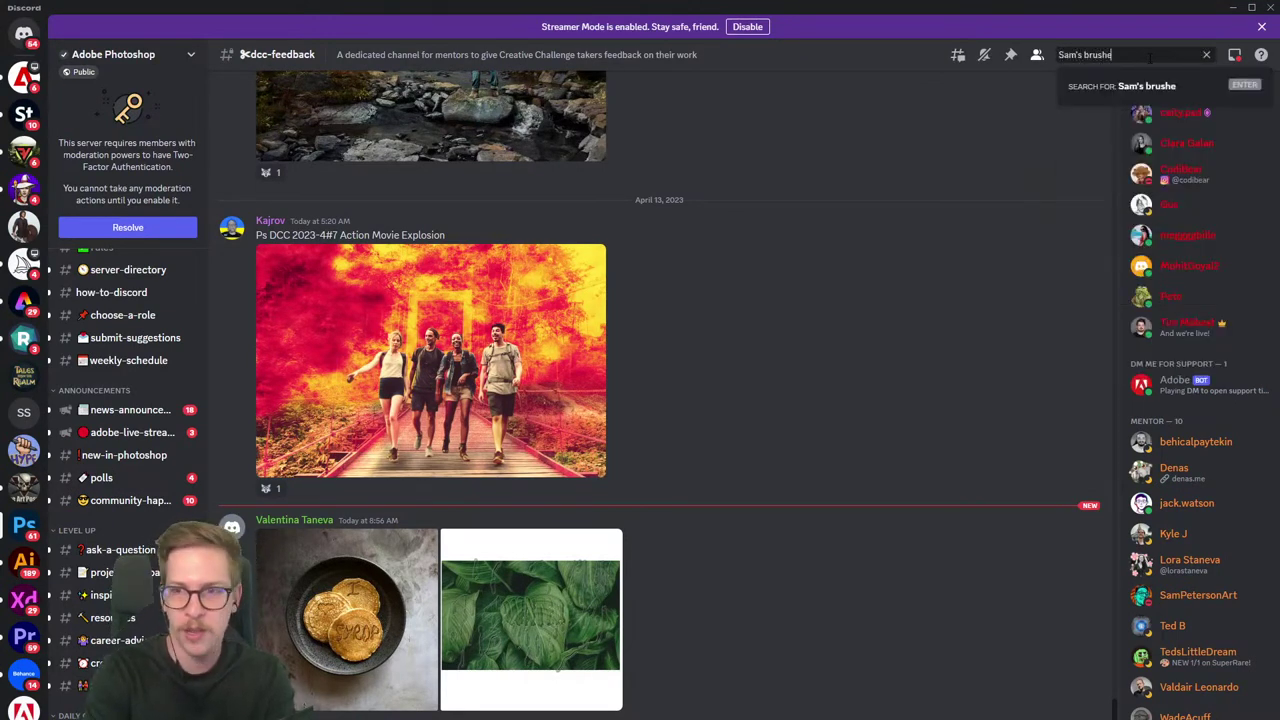
{"action": "type", "text": "s"}
{"action": "key", "text": "Return"}
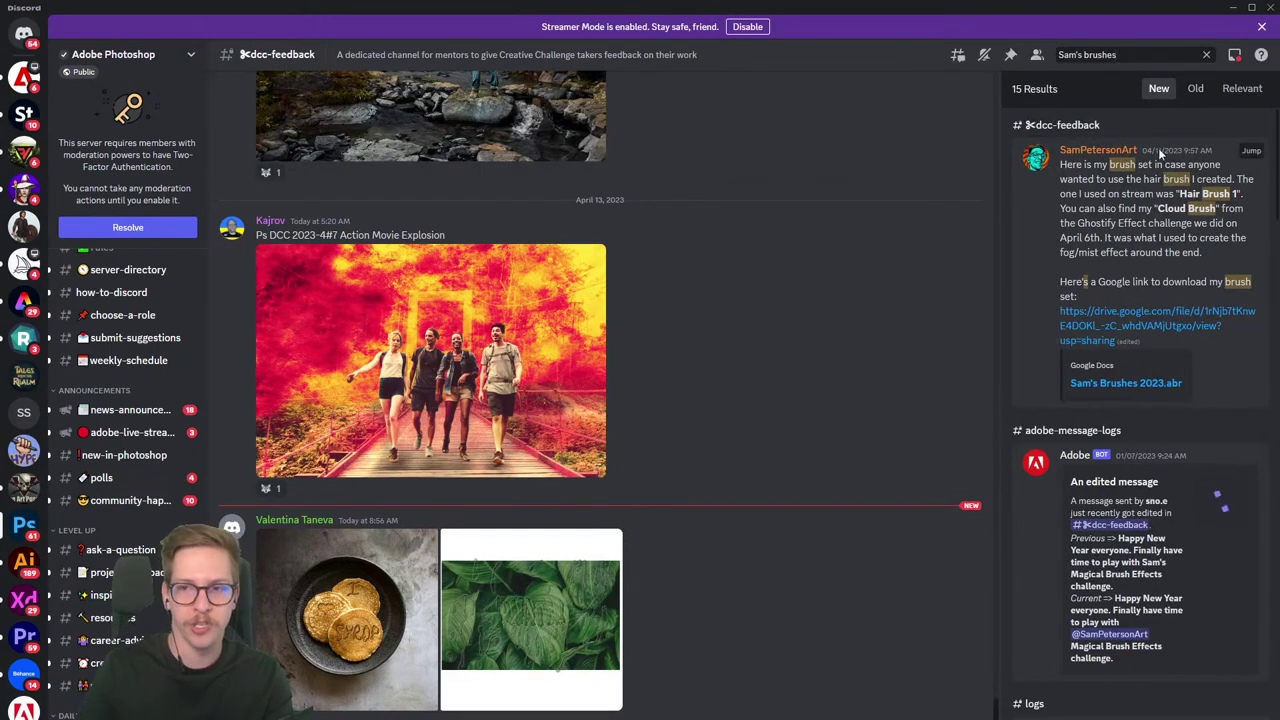
View the dcc-feedback message offering the brush set download, and return to Photoshop.
{"action": "left_click", "coordinate": [1094, 191]}
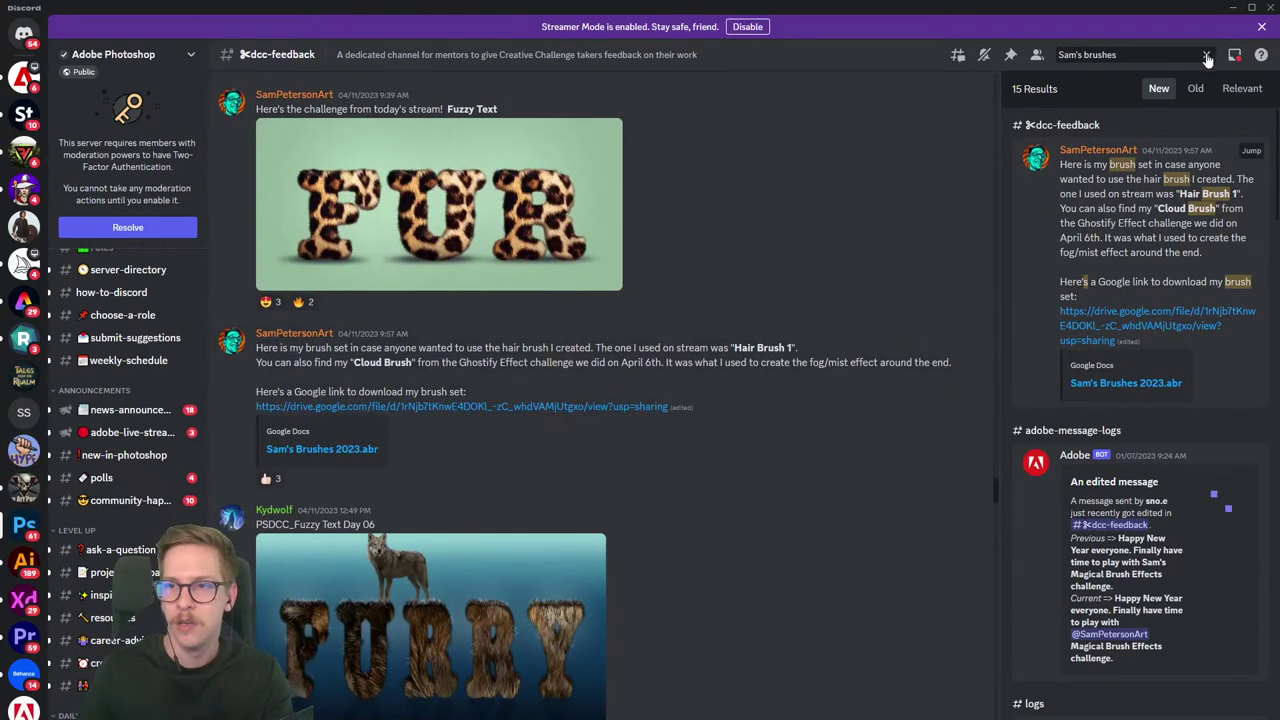
{"action": "left_click", "coordinate": [1206, 55]}
{"action": "left_click", "coordinate": [1231, 8]}
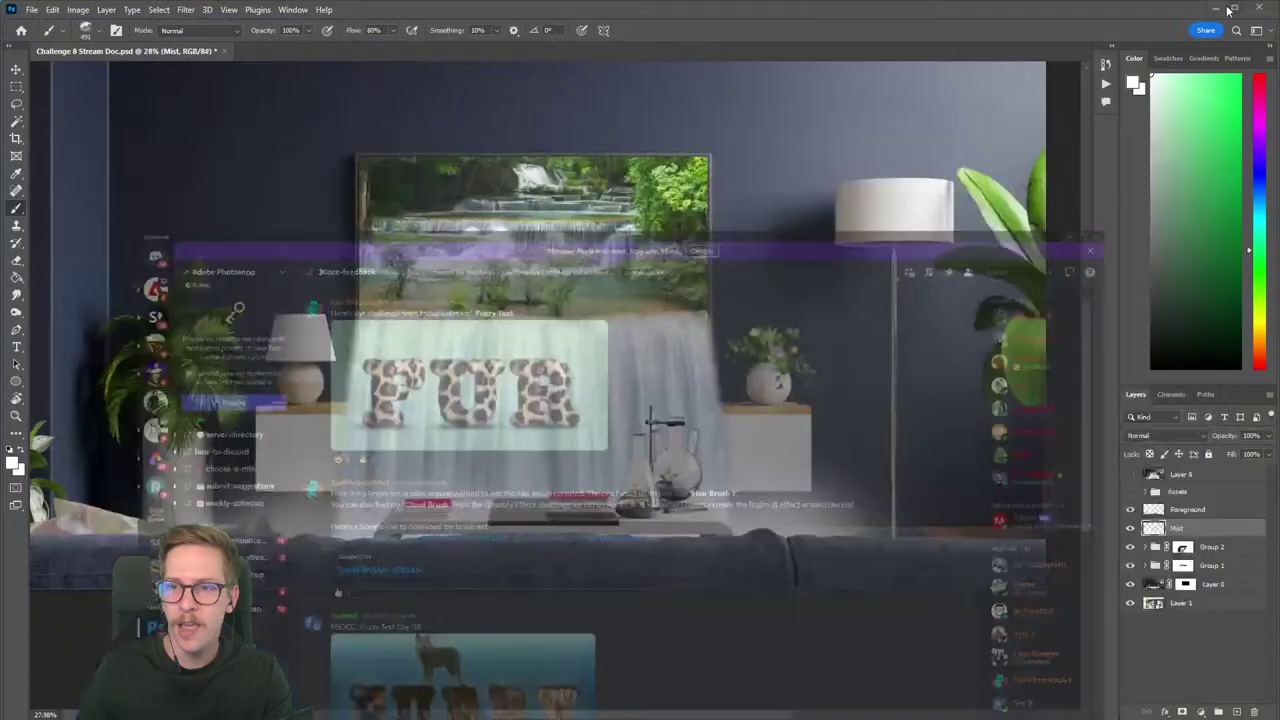
Try the 491 px Cloud Brush on the Mist layer above the left lamp and over the lower left of the falls.
{"action": "right_click", "coordinate": [305, 345]}
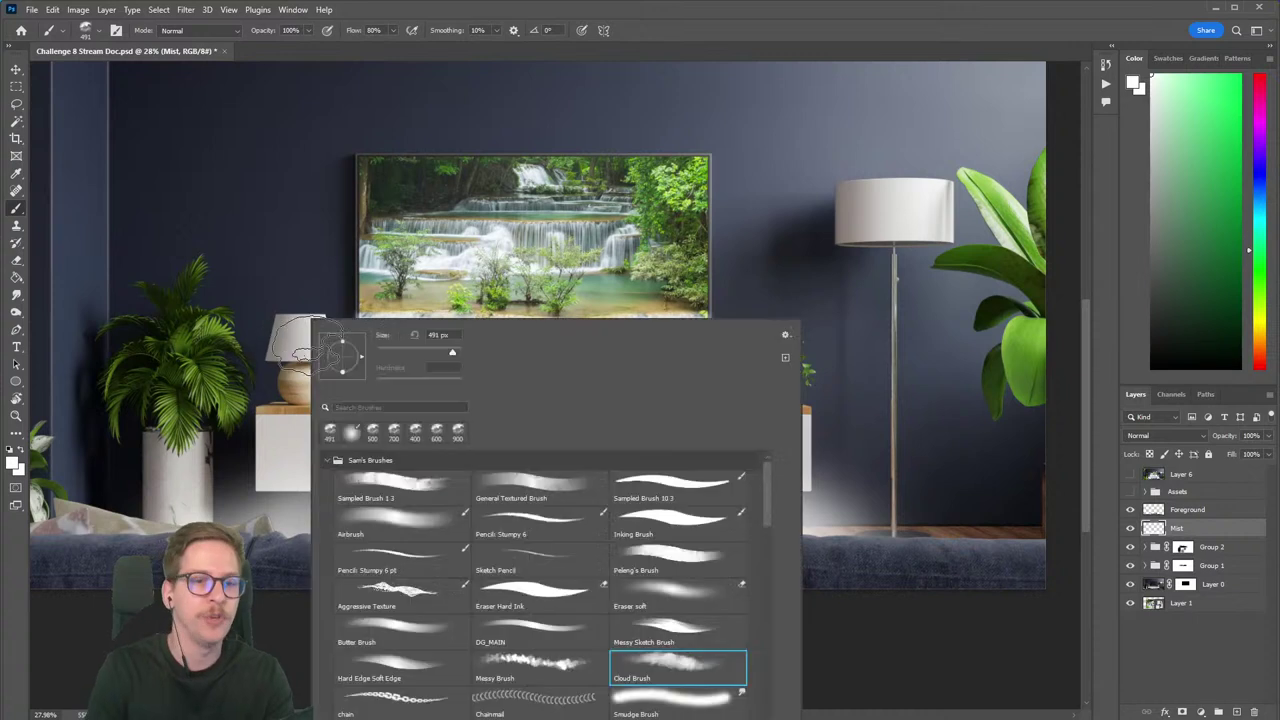
{"action": "left_click", "coordinate": [280, 258]}
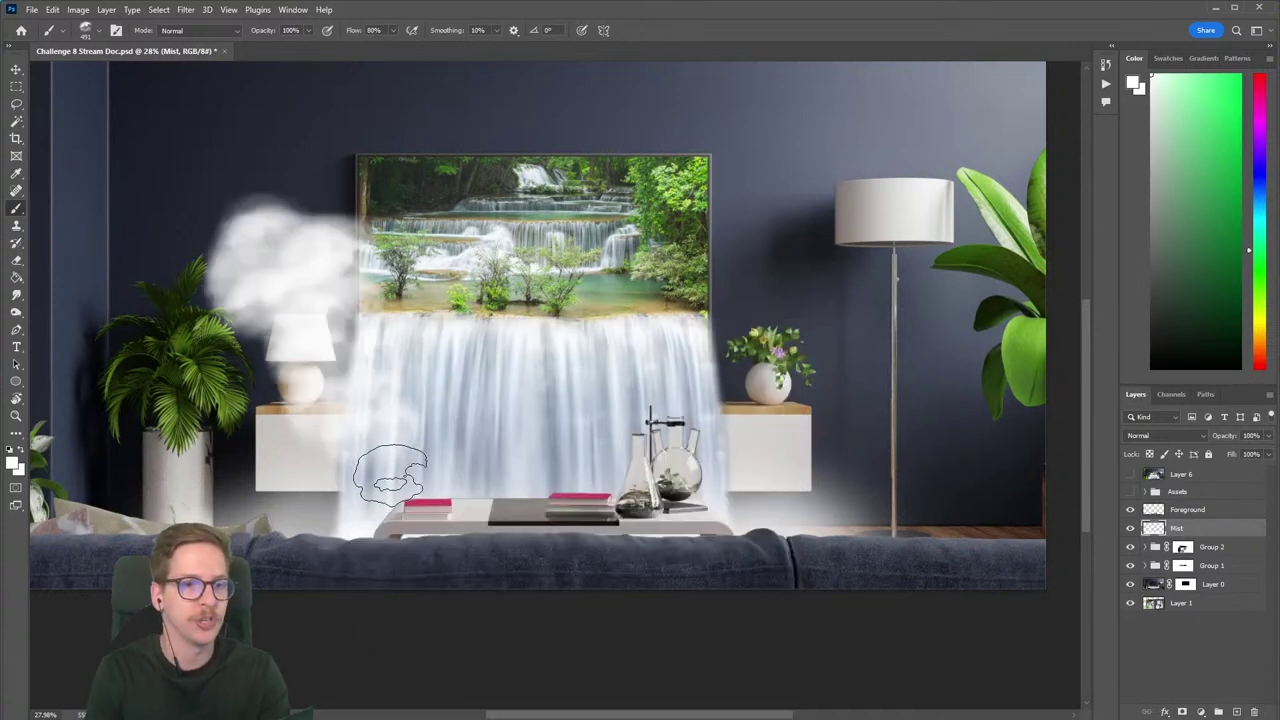
{"action": "key", "text": "ctrl+z"}
{"action": "left_click", "coordinate": [368, 482]}
{"action": "key", "text": "ctrl+z"}
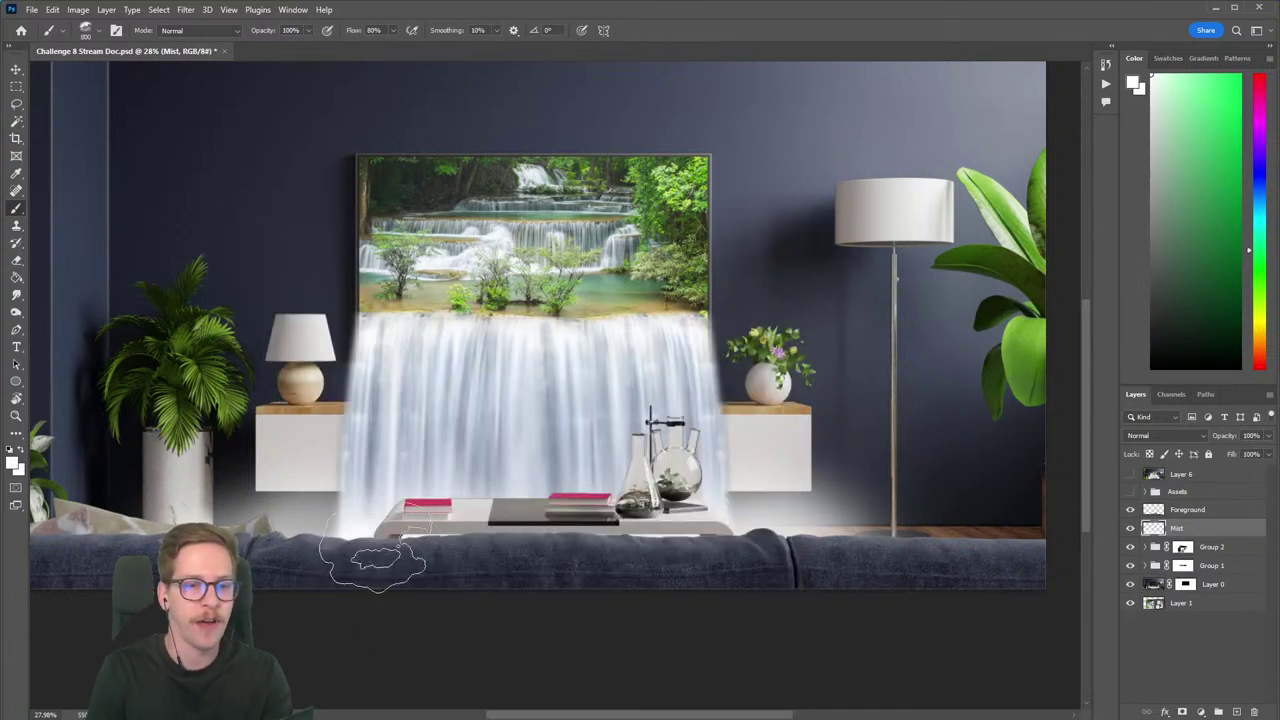
Try 800 px Cloud Brush strokes on the Mist layer over the walls on both sides of the TV.
{"action": "mouse_move", "coordinate": [287, 329]}
{"action": "left_mouse_down"}
{"action": "mouse_move", "coordinate": [230, 172]}
{"action": "mouse_move", "coordinate": [348, 256]}
{"action": "left_mouse_up"}
{"action": "left_click_drag", "start_coordinate": [573, 300], "coordinate": [489, 409]}
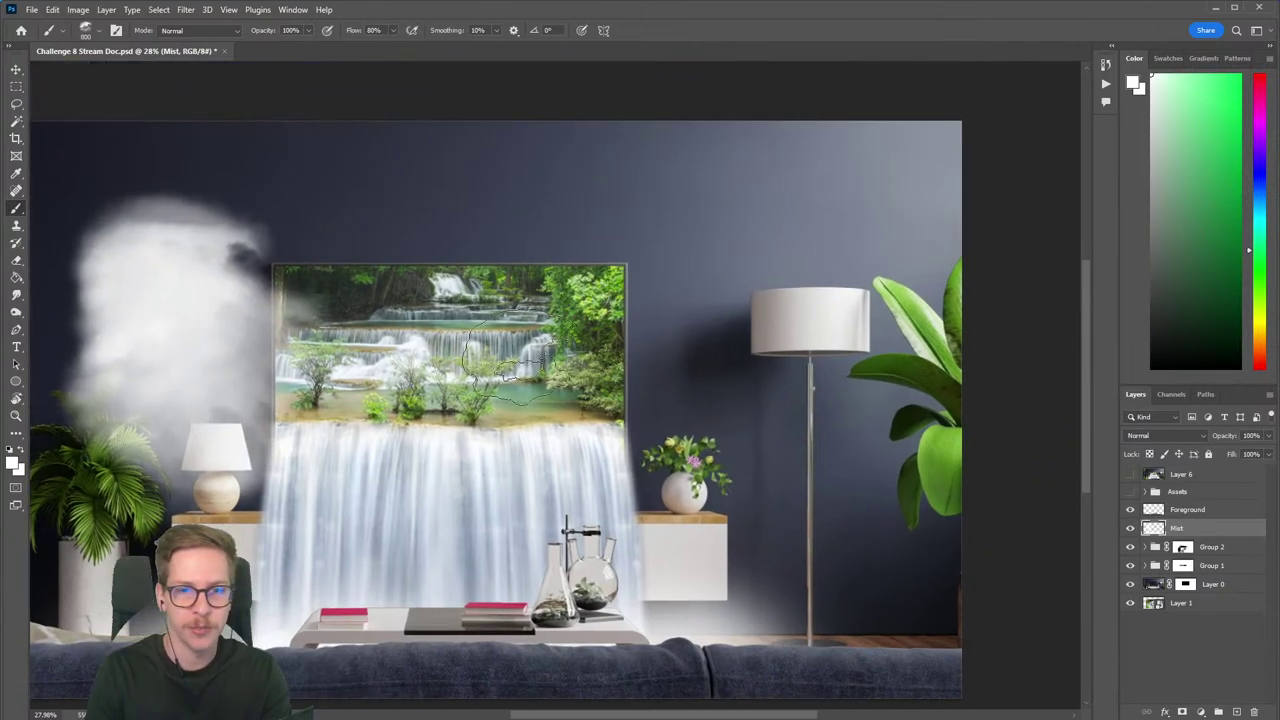
{"action": "mouse_move", "coordinate": [657, 250]}
{"action": "left_mouse_down"}
{"action": "mouse_move", "coordinate": [706, 311]}
{"action": "mouse_move", "coordinate": [766, 289]}
{"action": "mouse_move", "coordinate": [709, 477]}
{"action": "left_mouse_up"}
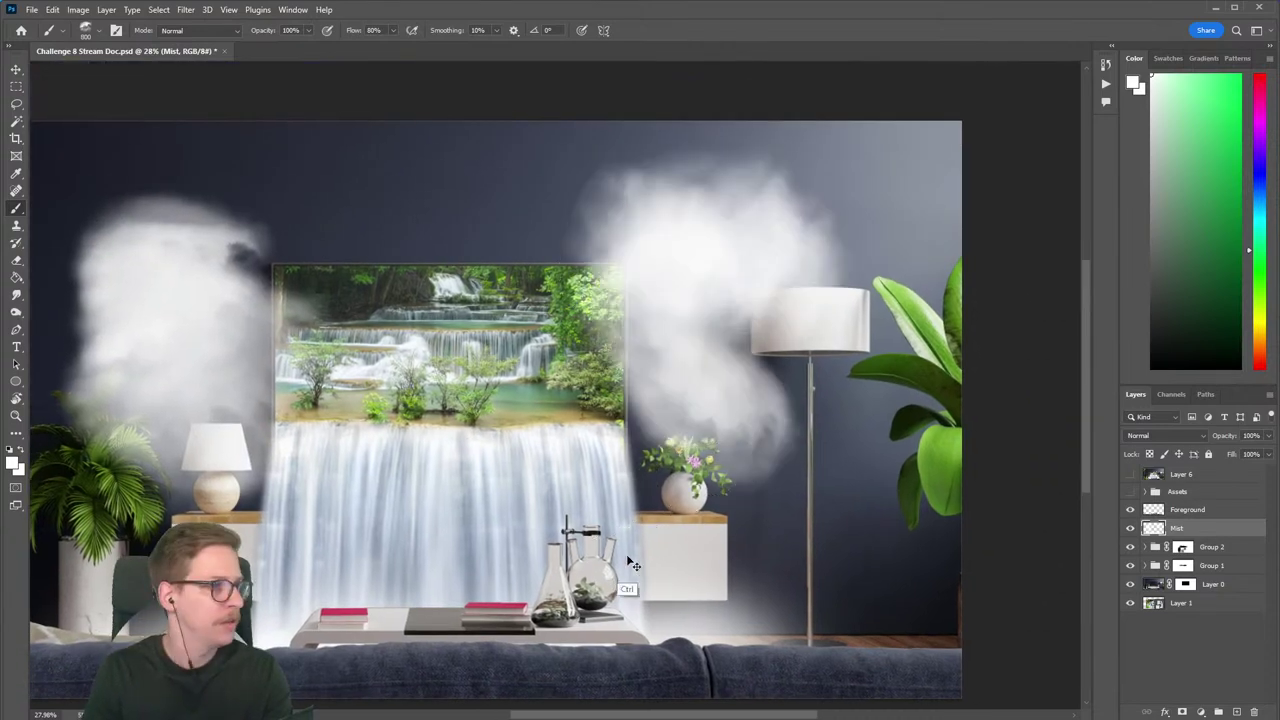
{"action": "key", "text": "ctrl+z"}
{"action": "key", "text": "ctrl+z"}
Add a new layer named "Mist sides" above the Mist layer.
{"action": "mouse_move", "coordinate": [500, 485]}
{"action": "left_mouse_down"}
{"action": "mouse_move", "coordinate": [528, 415]}
{"action": "mouse_move", "coordinate": [589, 335]}
{"action": "left_mouse_up"}
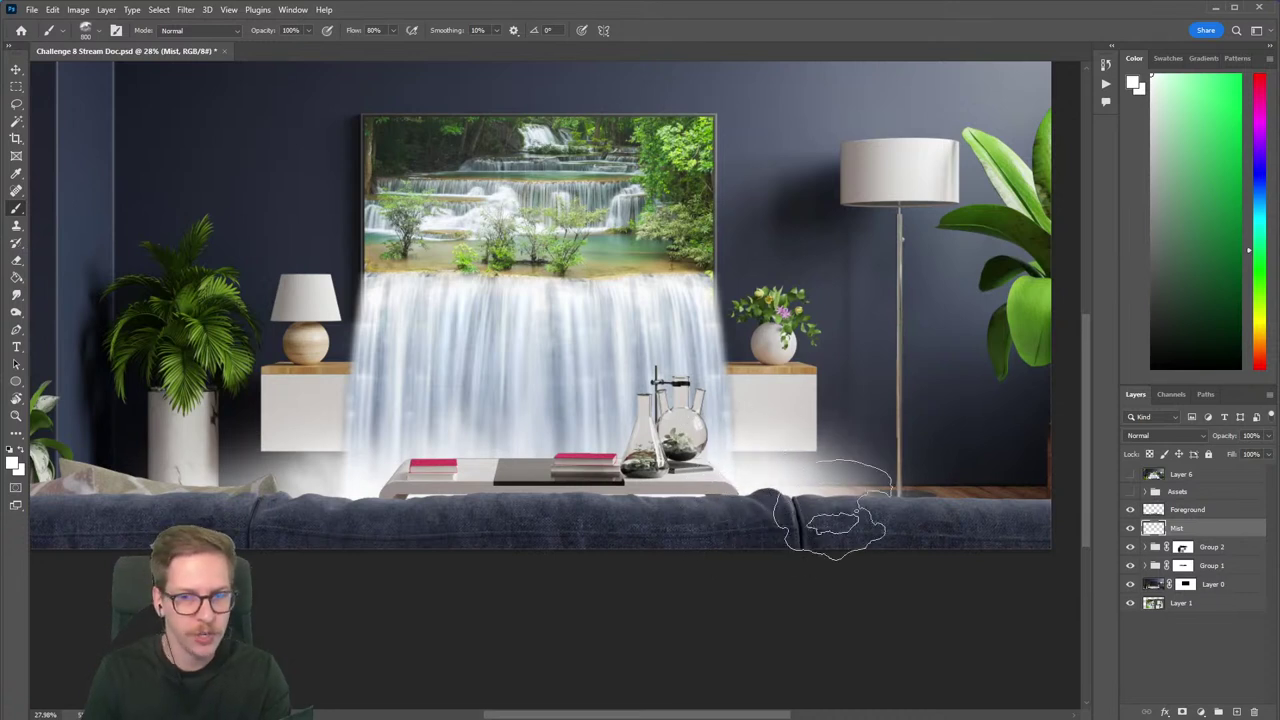
{"action": "mouse_move", "coordinate": [630, 478]}
{"action": "left_mouse_down"}
{"action": "mouse_move", "coordinate": [714, 499]}
{"action": "mouse_move", "coordinate": [678, 512]}
{"action": "left_mouse_up"}
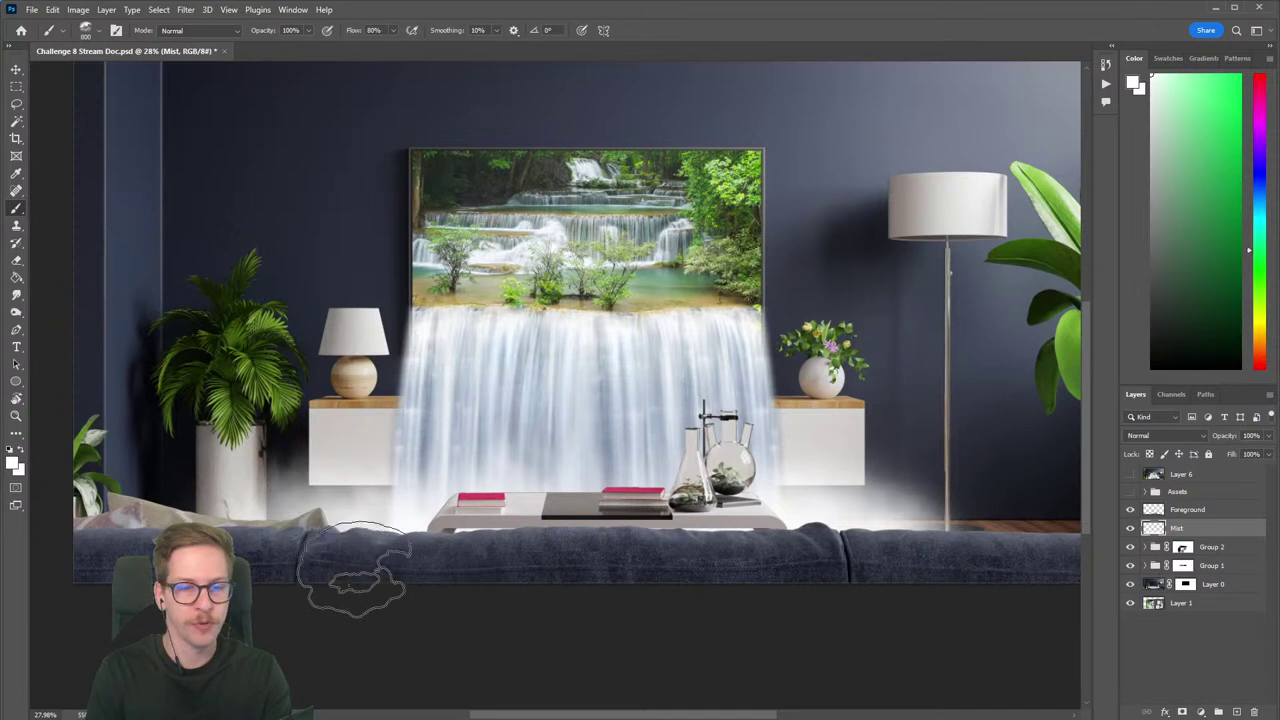
{"action": "scroll", "coordinate": [305, 567], "scroll_direction": "right", "scroll_amount": 5}
{"action": "scroll", "coordinate": [305, 567], "scroll_direction": "up", "scroll_amount": 2}
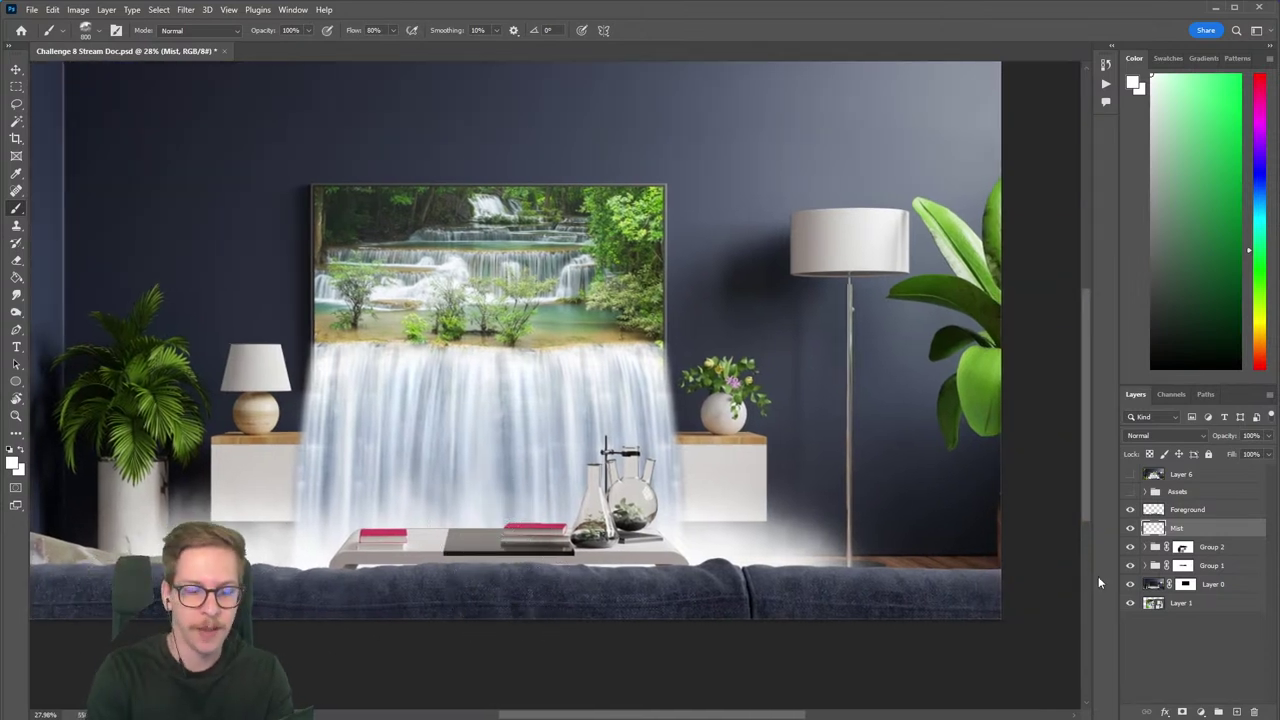
{"action": "key", "text": "ctrl+shift+n"}
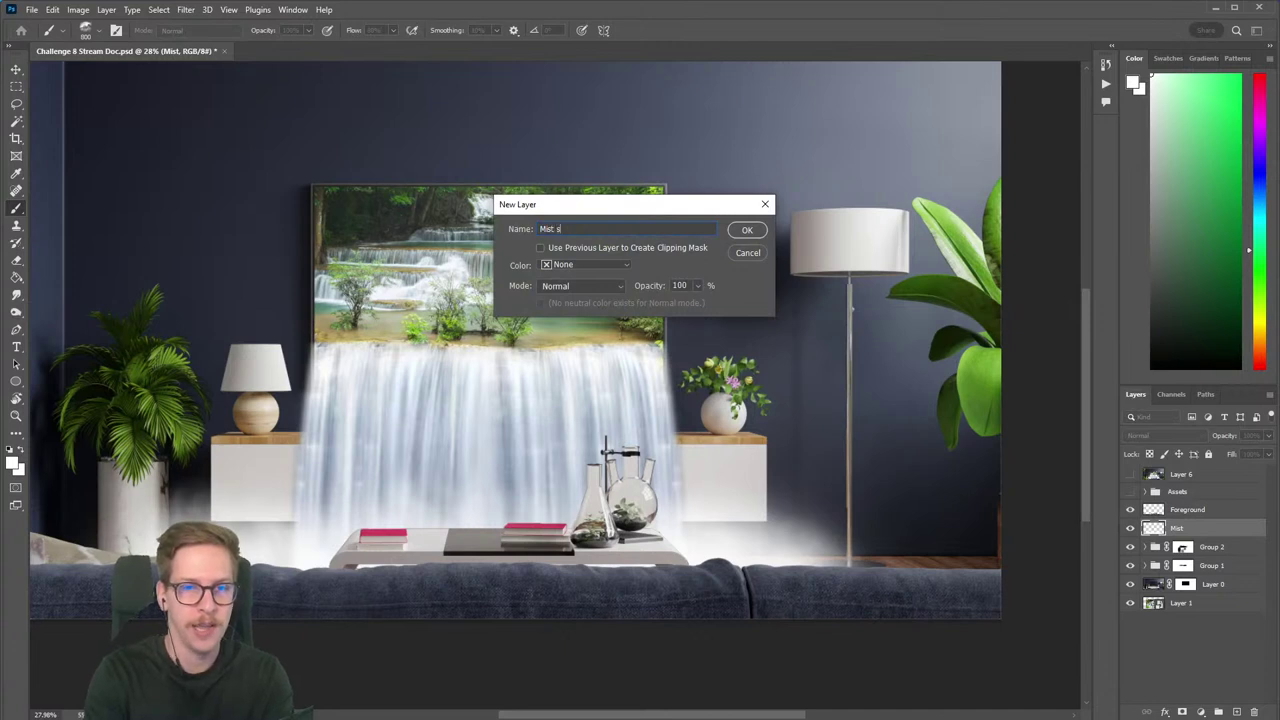
{"action": "type", "text": "Mist sides"}
{"action": "key", "text": "Return"}
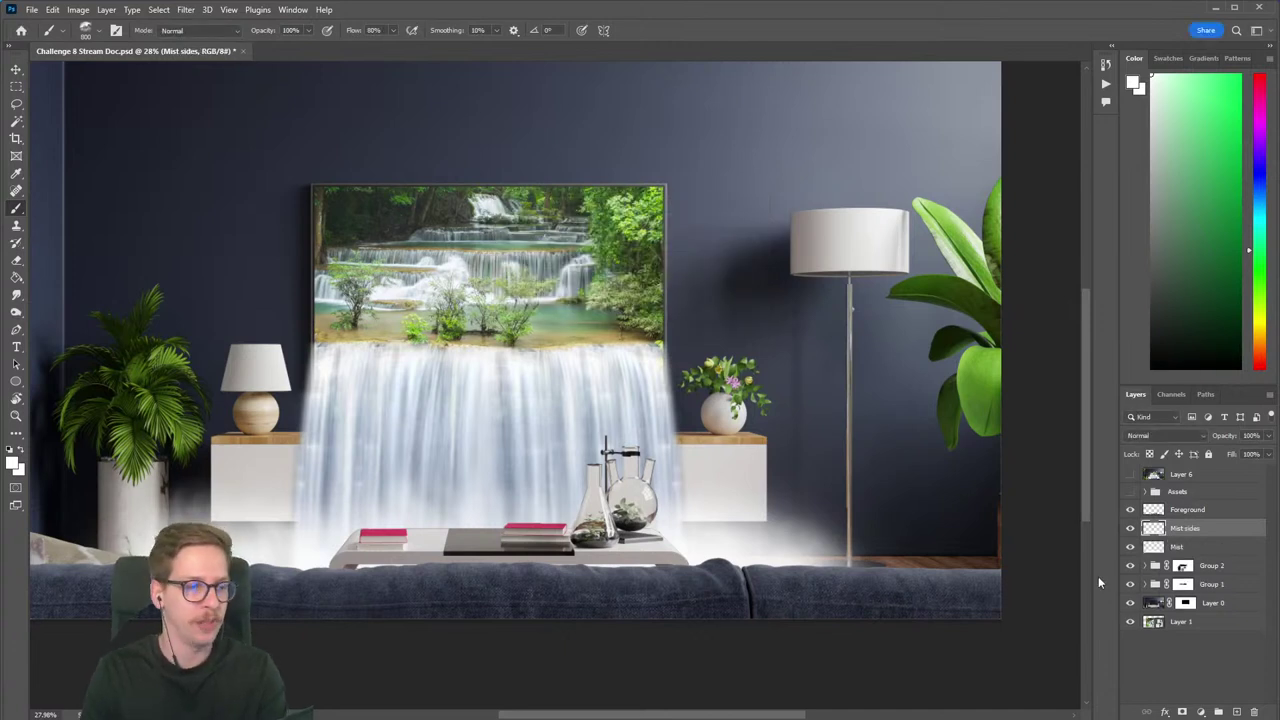
Paint white cloud mist on the Mist sides layer down both edges of the waterfall with a smaller 400 to 500 px brush.
{"action": "left_click_drag", "start_coordinate": [343, 457], "coordinate": [298, 540]}
{"action": "key", "text": "ctrl+z"}
{"action": "key", "text": "bracketleft"}
{"action": "key", "text": "bracketleft"}
{"action": "left_click_drag", "start_coordinate": [331, 406], "coordinate": [298, 560]}
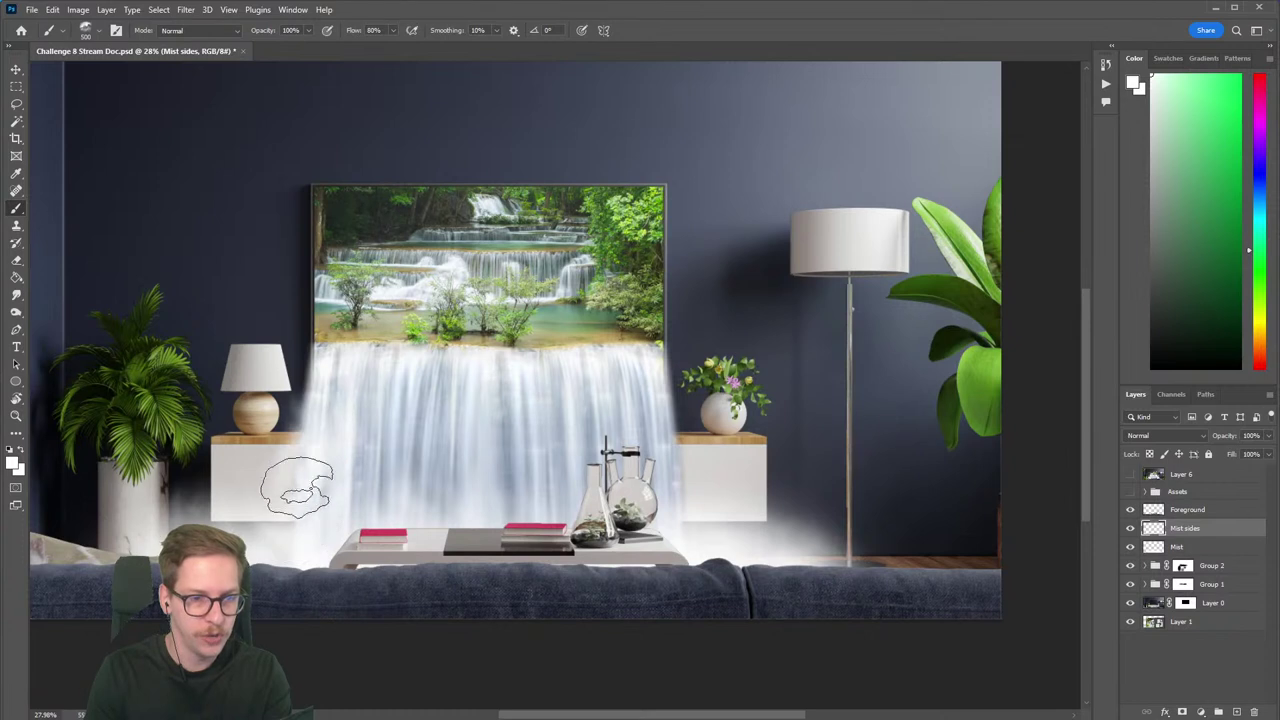
{"action": "mouse_move", "coordinate": [330, 385]}
{"action": "left_mouse_down"}
{"action": "mouse_move", "coordinate": [357, 337]}
{"action": "mouse_move", "coordinate": [286, 534]}
{"action": "mouse_move", "coordinate": [369, 606]}
{"action": "mouse_move", "coordinate": [449, 430]}
{"action": "mouse_move", "coordinate": [500, 614]}
{"action": "mouse_move", "coordinate": [547, 465]}
{"action": "left_mouse_up"}
{"action": "key", "text": "bracketright"}
{"action": "key", "text": "bracketright"}
{"action": "key", "text": "bracketright"}
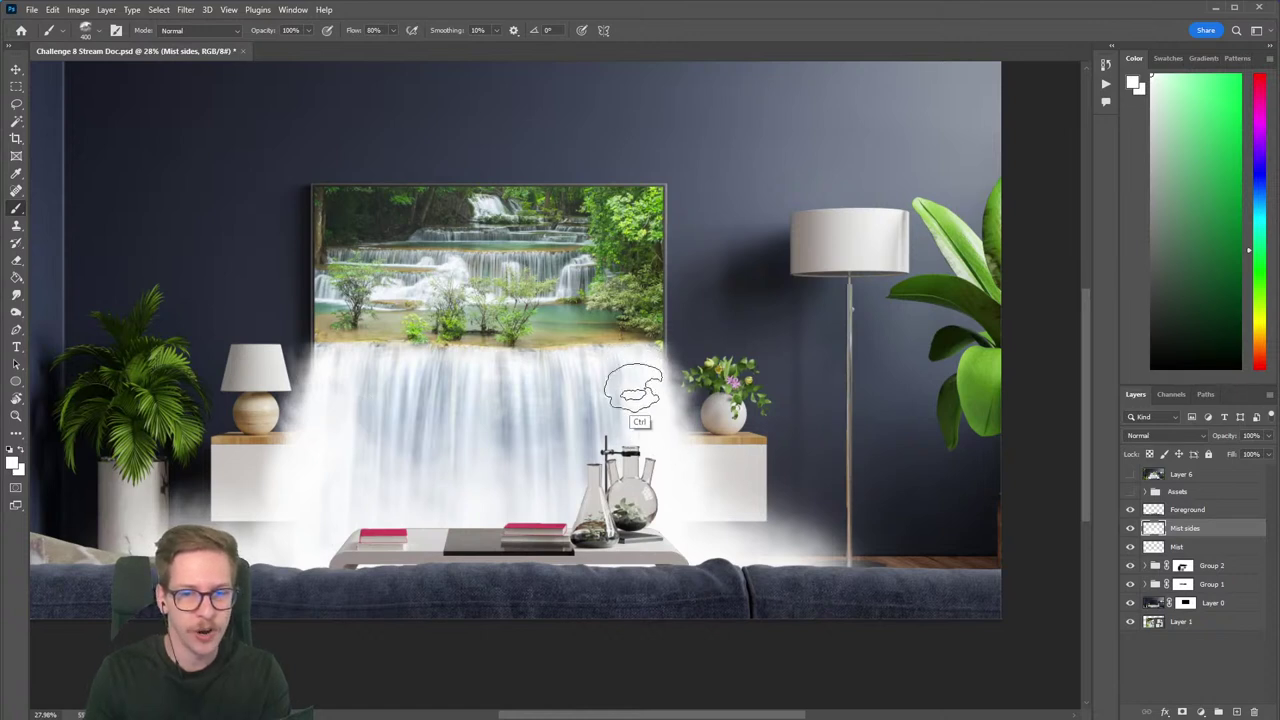
Build up mist over the lower middle of the falls with the Cloud Brush at 600 to 700 px.
{"action": "key", "text": "bracketright"}
{"action": "key", "text": "bracketright"}
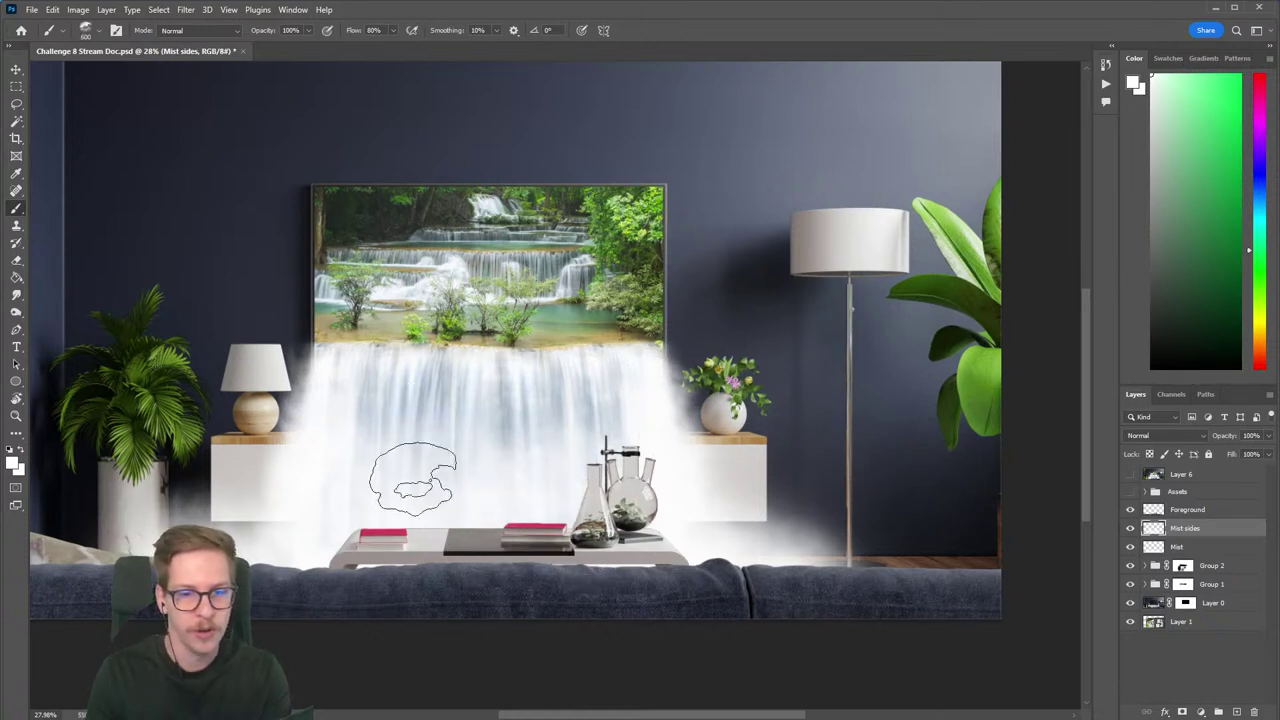
{"action": "key", "text": "bracketright"}
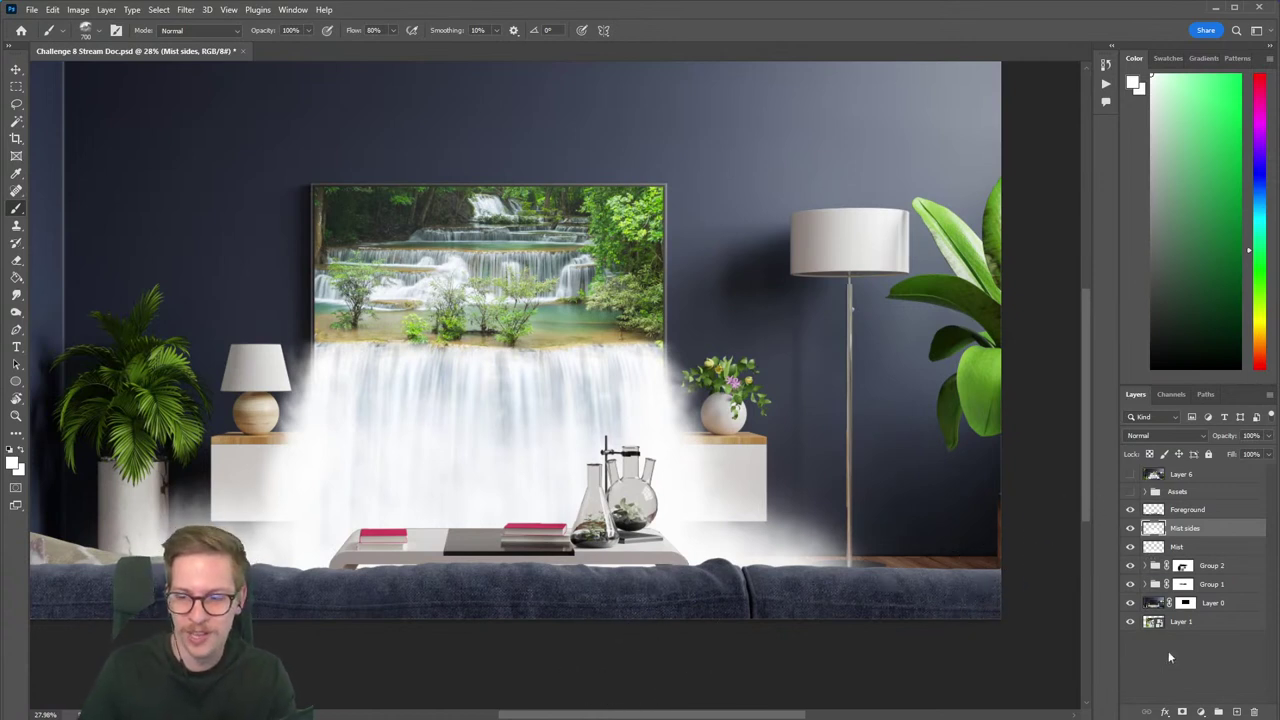
Add a layer mask to the Mist sides layer and set up a soft round 700 px brush with black for masking.
{"action": "left_click", "coordinate": [1182, 712]}
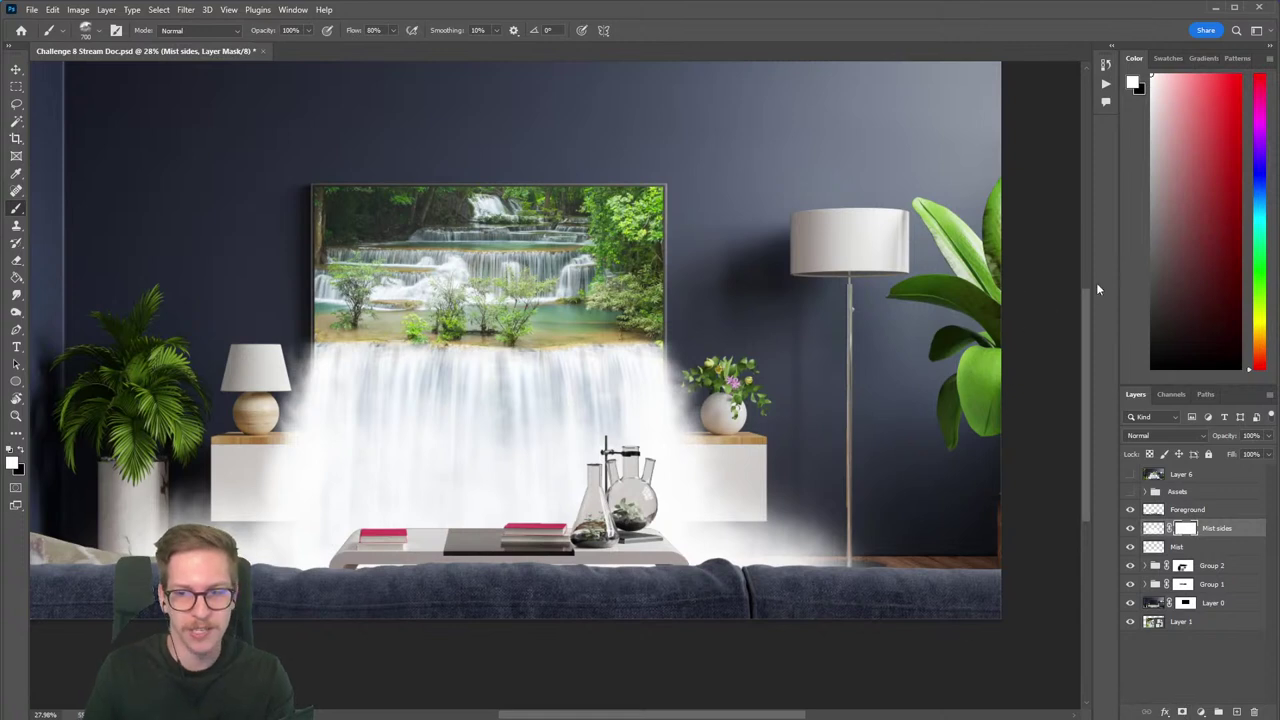
{"action": "right_click", "coordinate": [786, 510]}
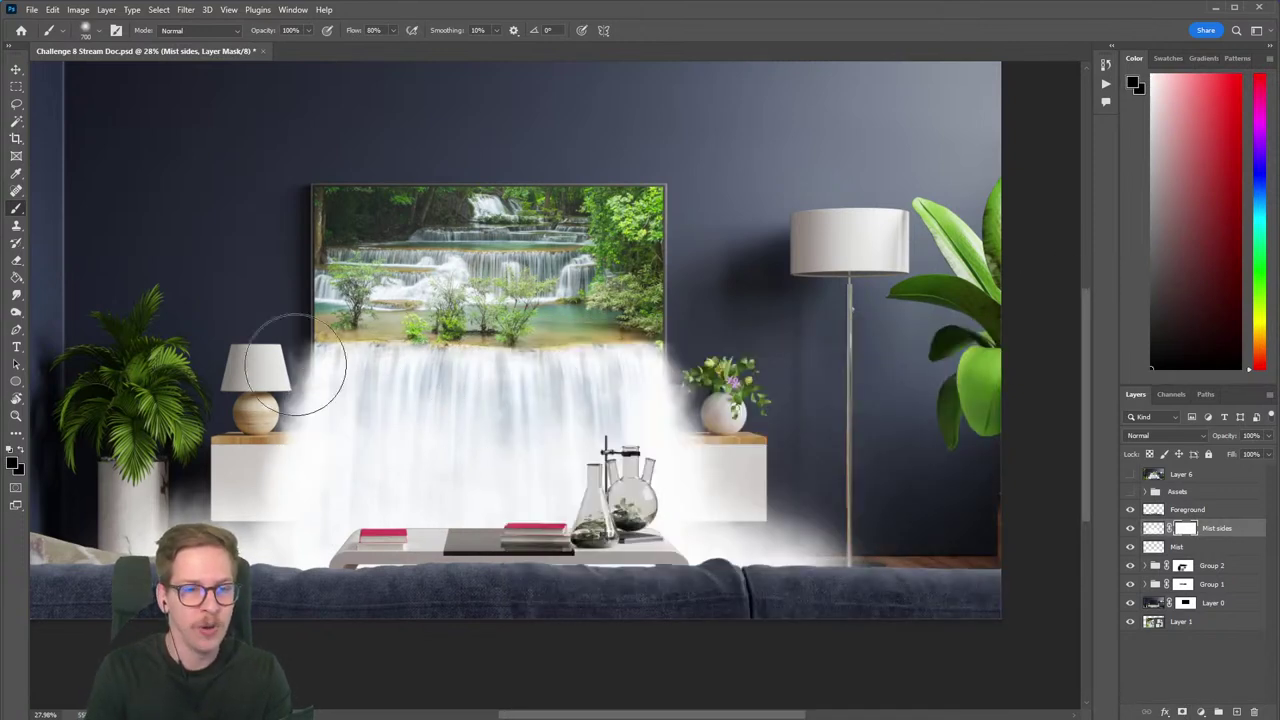
{"action": "key", "text": "ctrl+z"}
{"action": "key", "text": "]"}
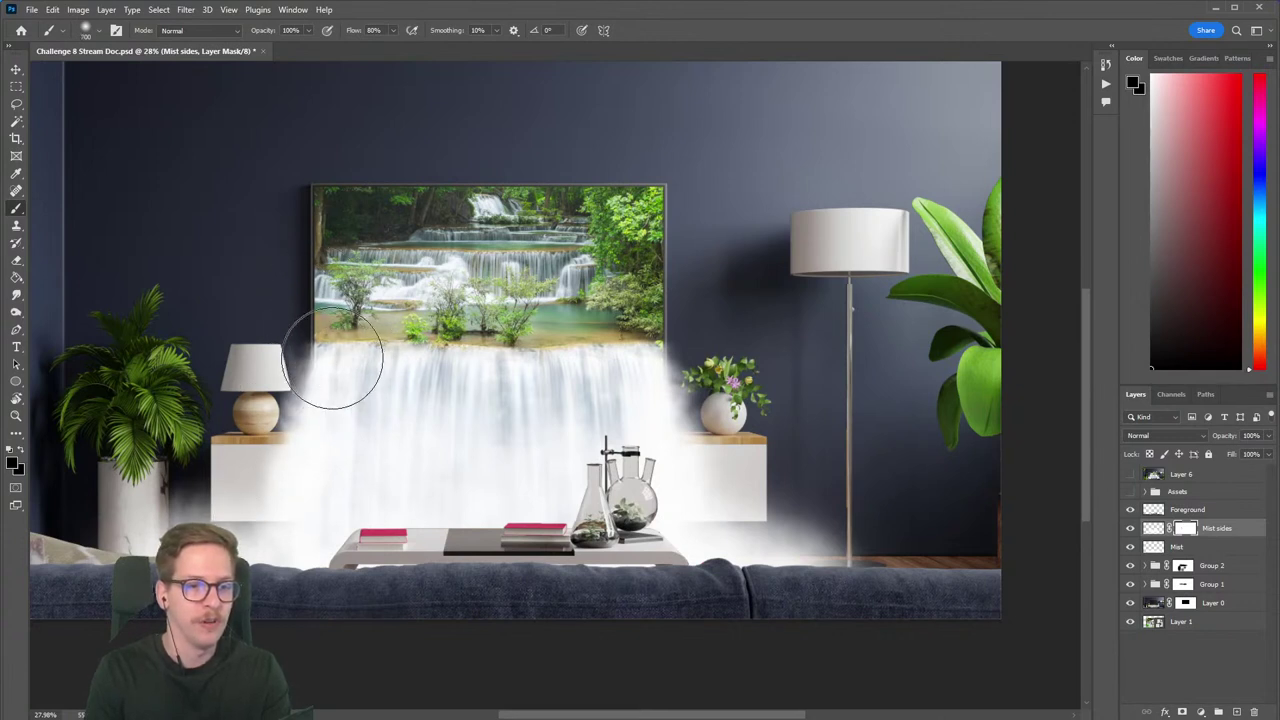
Mask the mist off the left edge, the lamp area and the upper part of the falls with the soft brush.
{"action": "left_click_drag", "start_coordinate": [331, 362], "coordinate": [313, 483]}
{"action": "left_click_drag", "start_coordinate": [245, 399], "coordinate": [251, 423]}
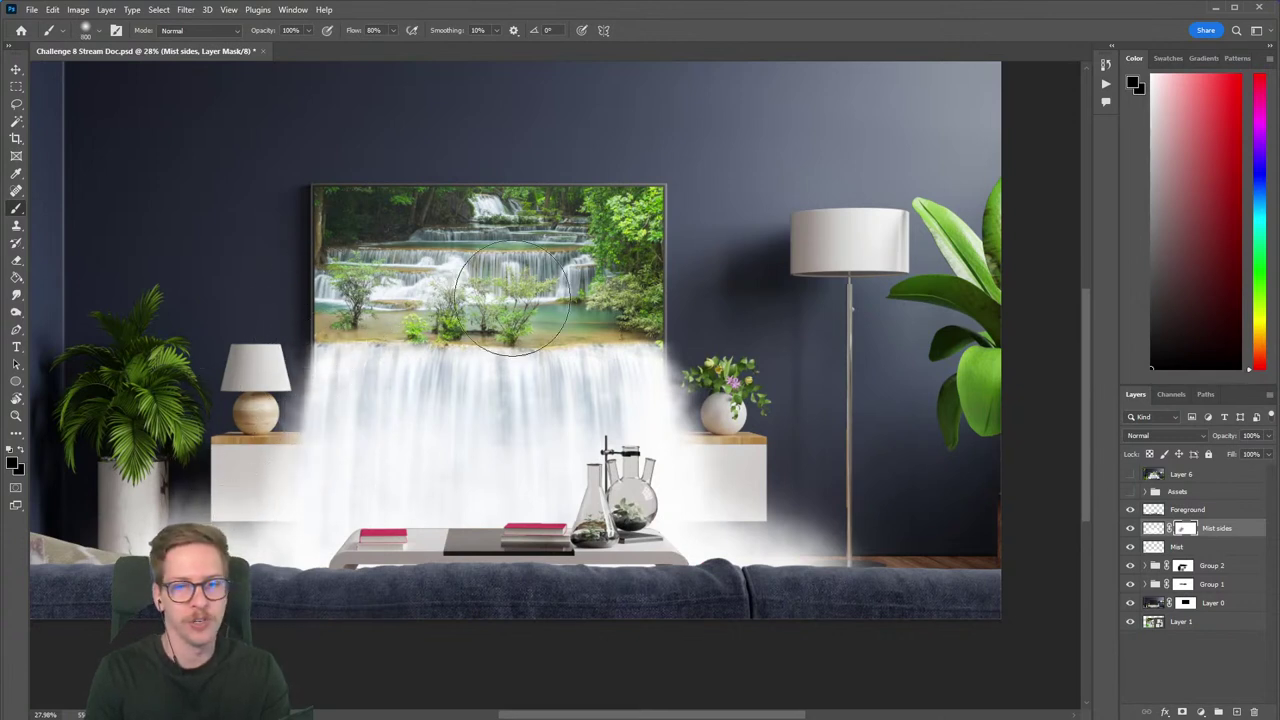
{"action": "mouse_move", "coordinate": [520, 300]}
{"action": "left_mouse_down"}
{"action": "mouse_move", "coordinate": [389, 466]}
{"action": "mouse_move", "coordinate": [489, 457]}
{"action": "mouse_move", "coordinate": [598, 420]}
{"action": "left_mouse_up"}
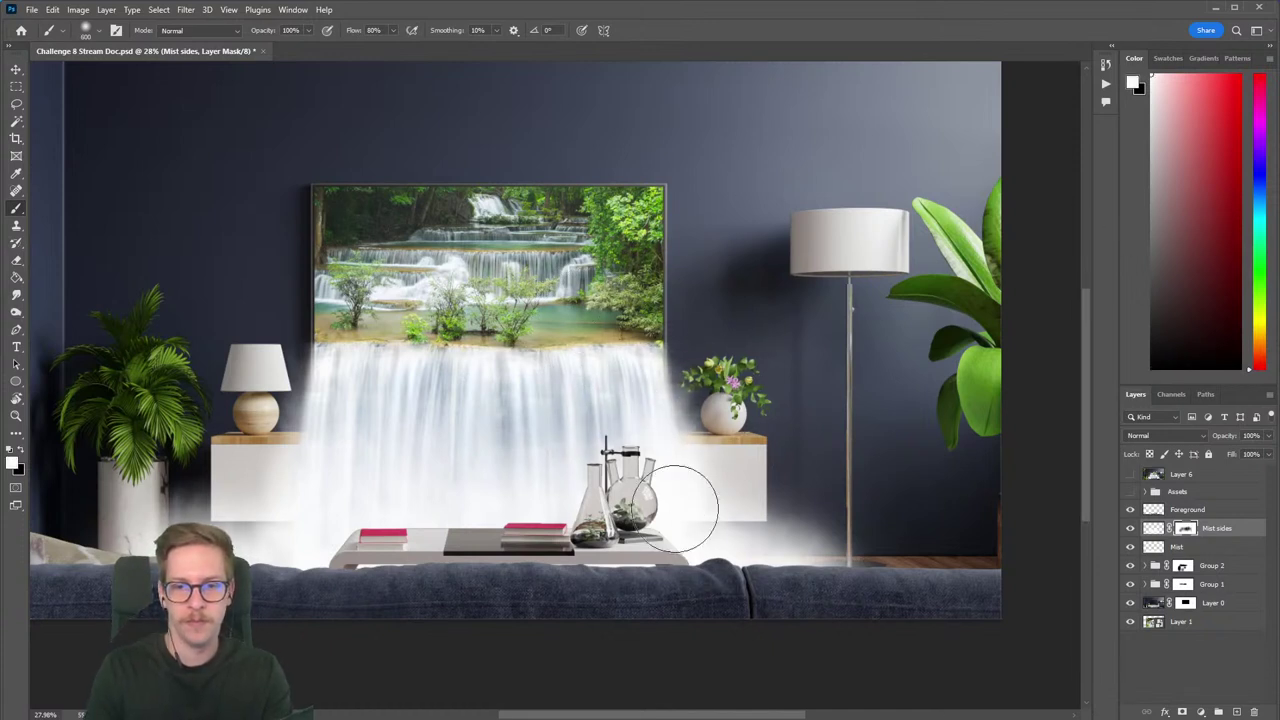
{"action": "key", "text": "x"}
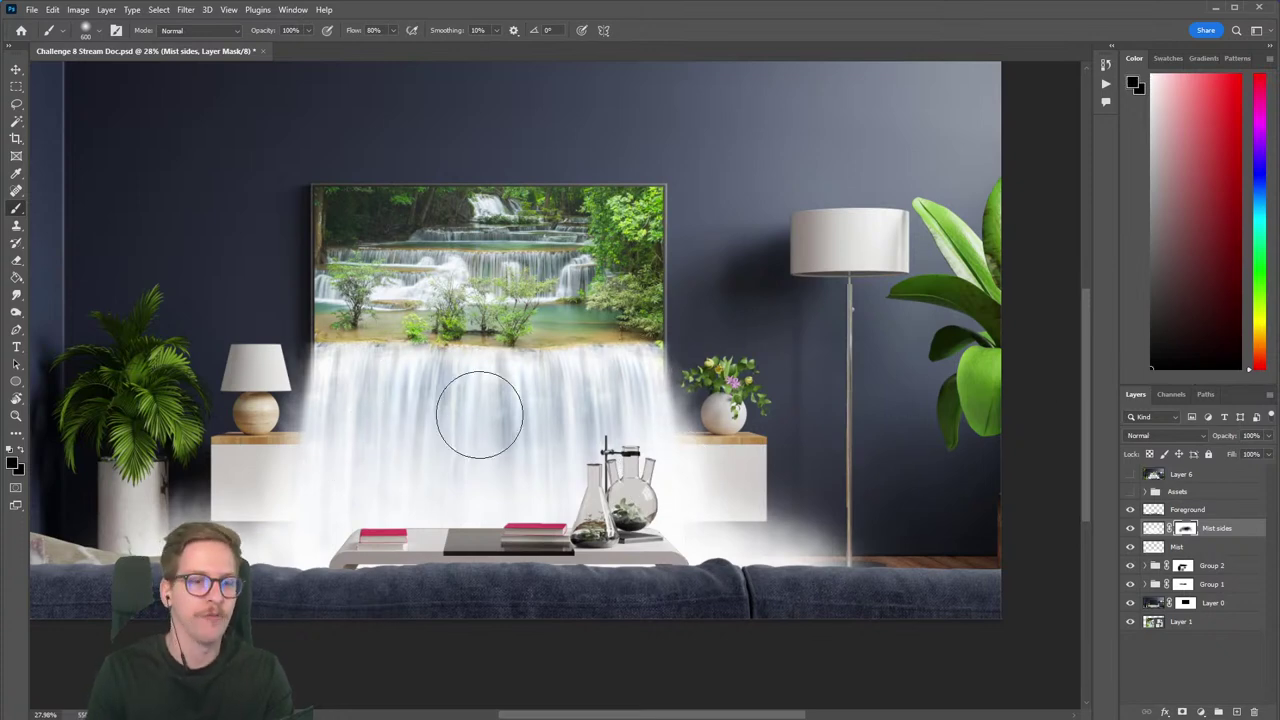
Compare the falls with the Mist sides layer hidden and shown, and check its opacity, keeping it at 100%.
{"action": "scroll", "coordinate": [480, 440], "scroll_direction": "down", "scroll_amount": 2}
{"action": "scroll", "coordinate": [487, 437], "scroll_direction": "up", "scroll_amount": 2}
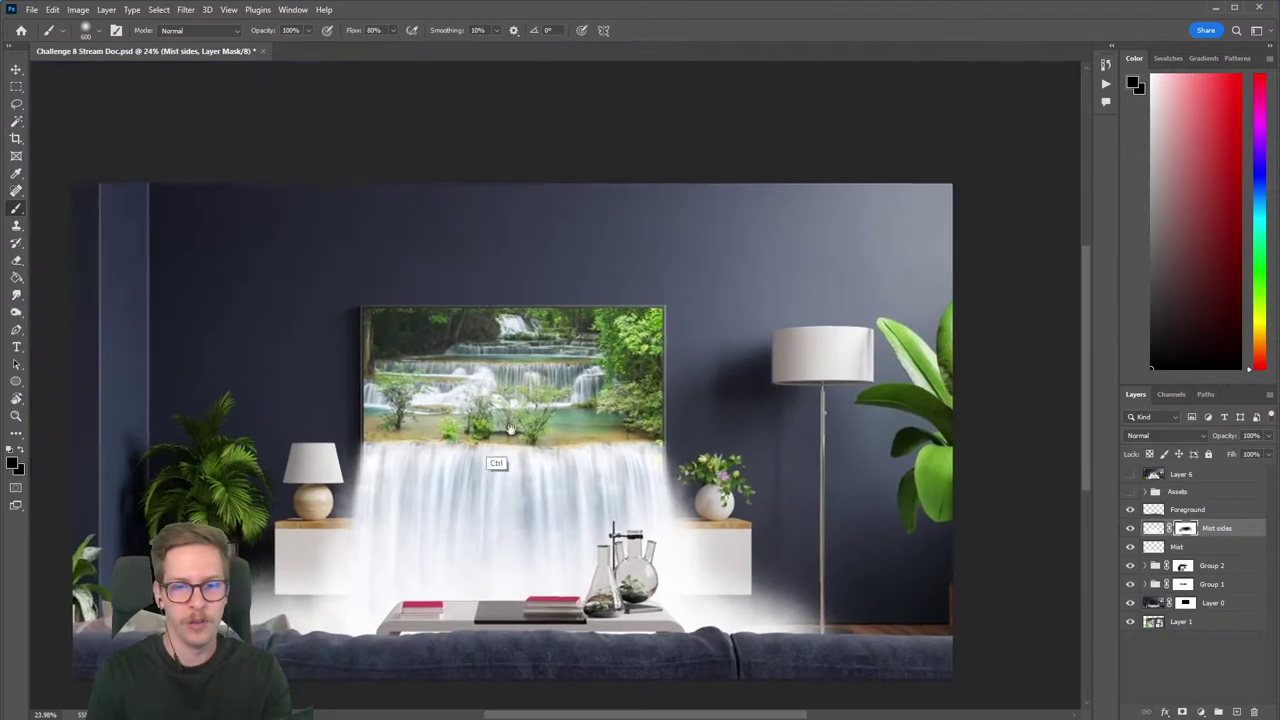
{"action": "left_click", "coordinate": [1130, 530]}
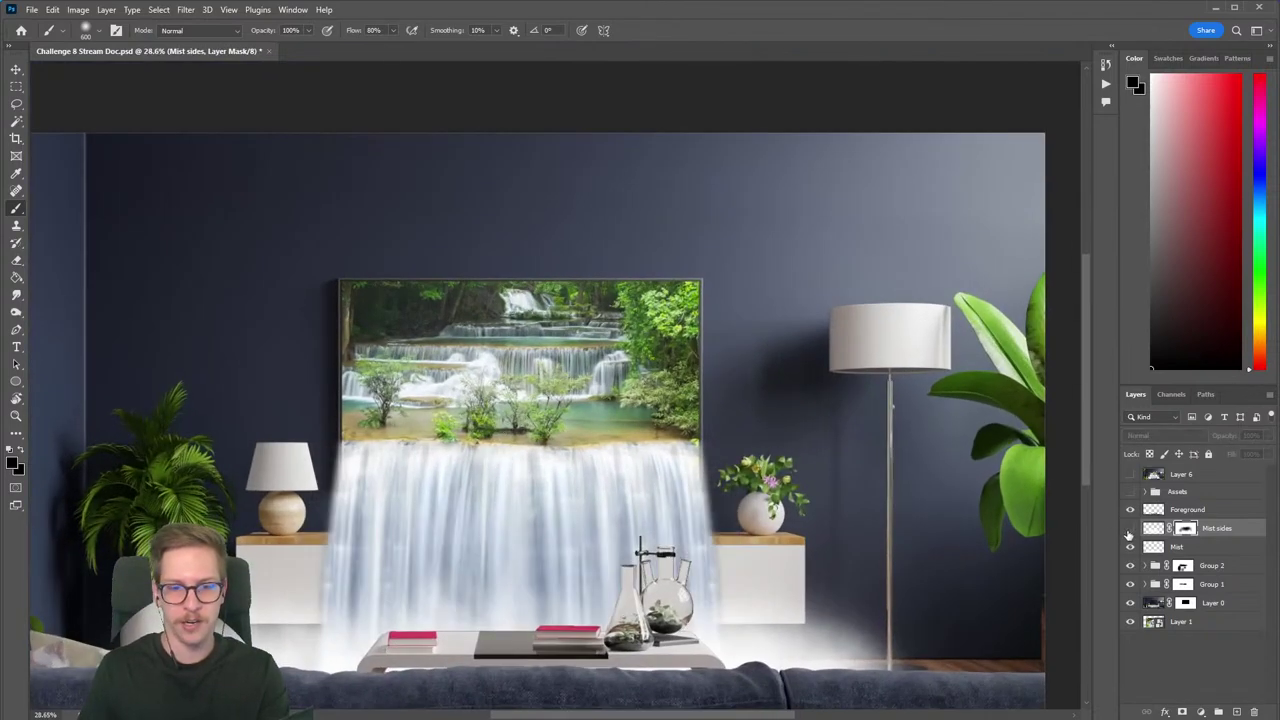
{"action": "left_click", "coordinate": [1130, 530]}
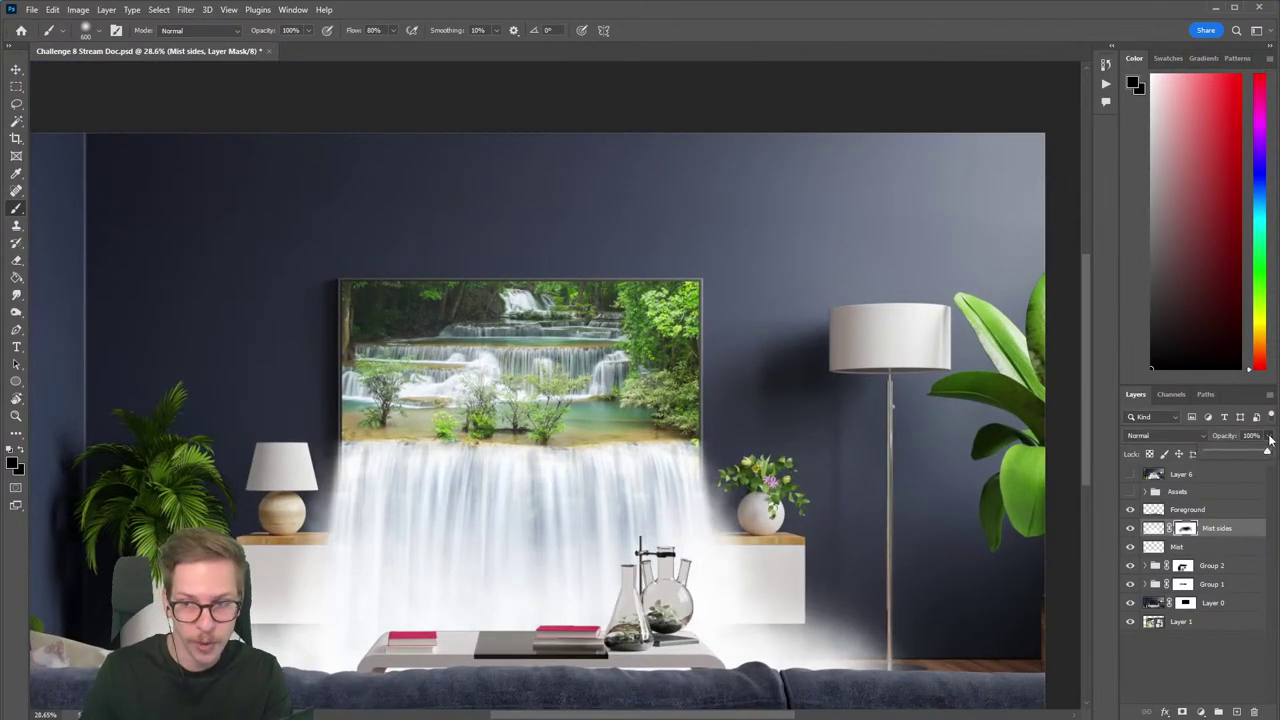
{"action": "left_click_drag", "start_coordinate": [1258, 453], "coordinate": [1266, 455]}
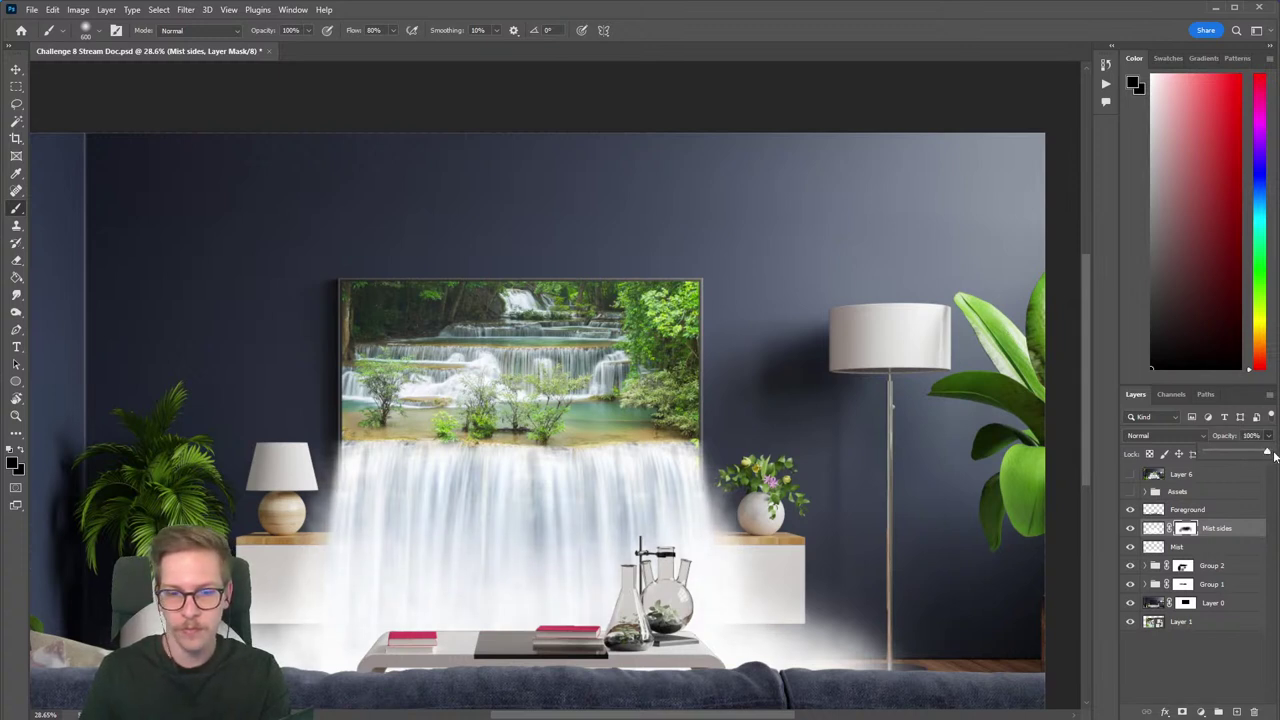
Refine the Mist sides mask with a 600 px black brush to reveal more falling water across the upper and middle falls.
{"action": "left_click_drag", "start_coordinate": [778, 492], "coordinate": [709, 520]}
{"action": "key", "text": "ctrl+z"}
{"action": "left_click_drag", "start_coordinate": [690, 436], "coordinate": [699, 585]}
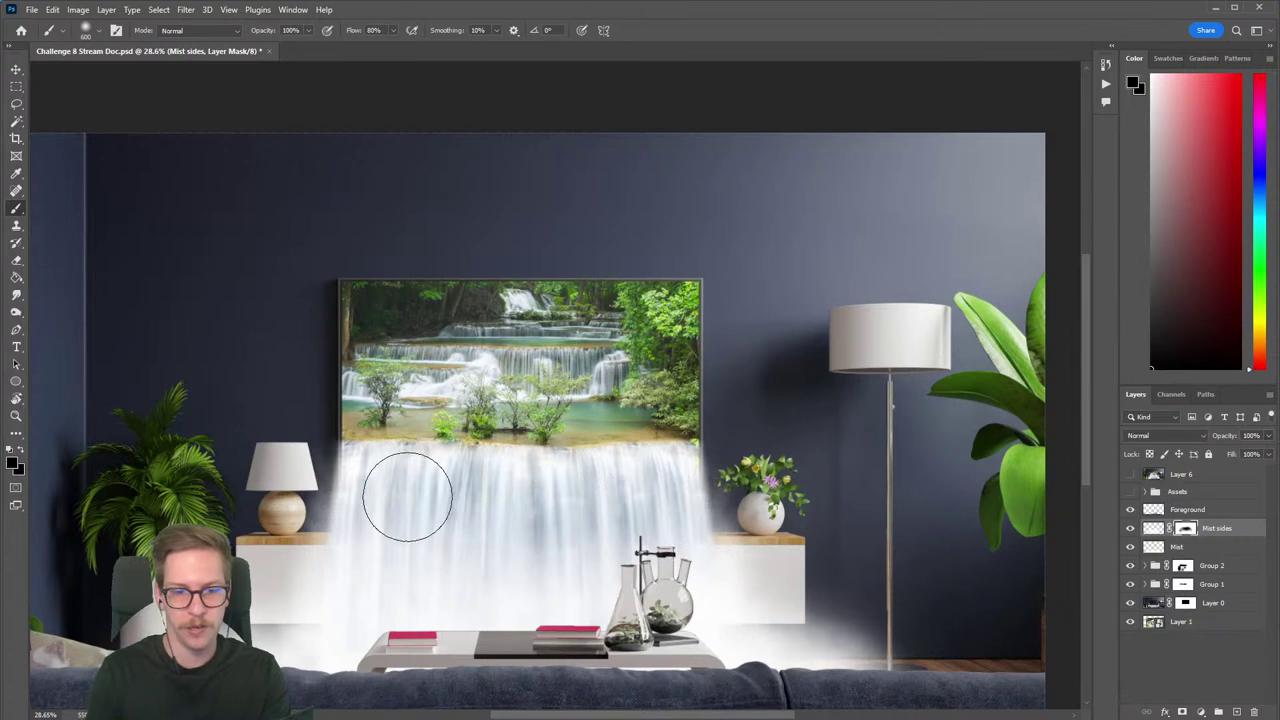
{"action": "key", "text": "ctrl+z"}
{"action": "left_click_drag", "start_coordinate": [357, 503], "coordinate": [364, 606]}
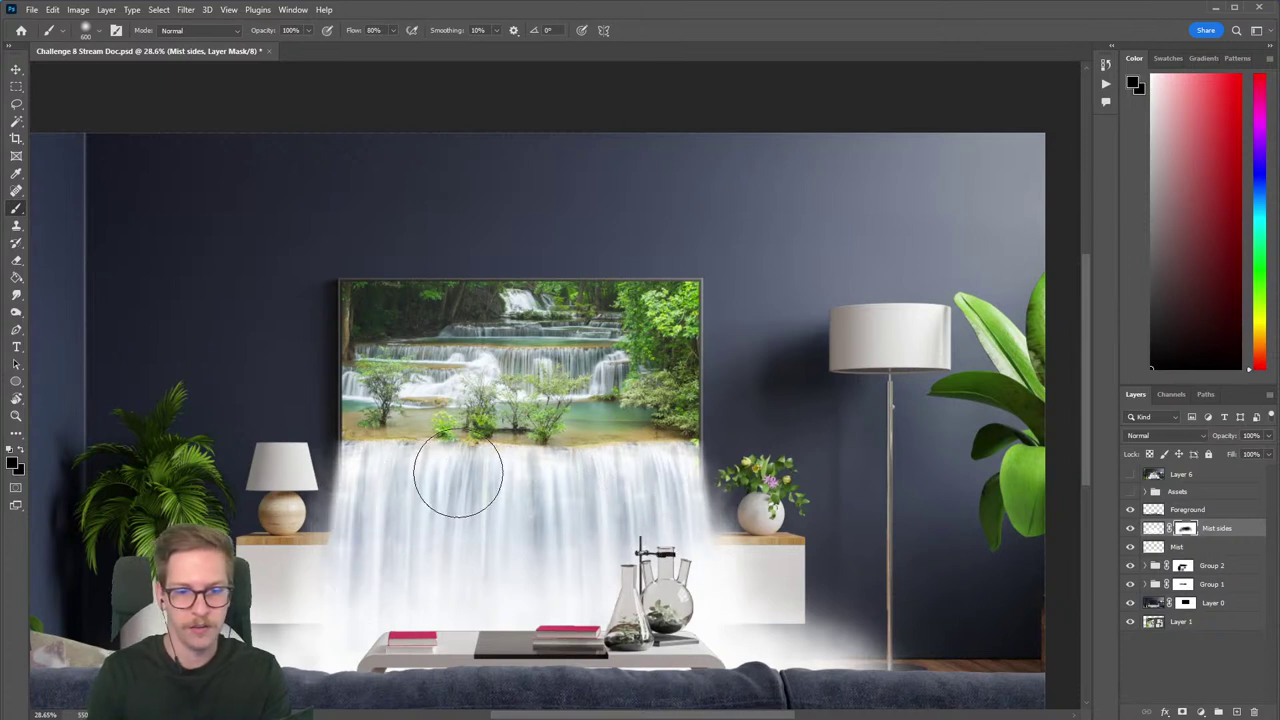
{"action": "mouse_move", "coordinate": [457, 477]}
{"action": "left_mouse_down"}
{"action": "mouse_move", "coordinate": [452, 591]}
{"action": "mouse_move", "coordinate": [505, 609]}
{"action": "mouse_move", "coordinate": [607, 583]}
{"action": "left_mouse_up"}
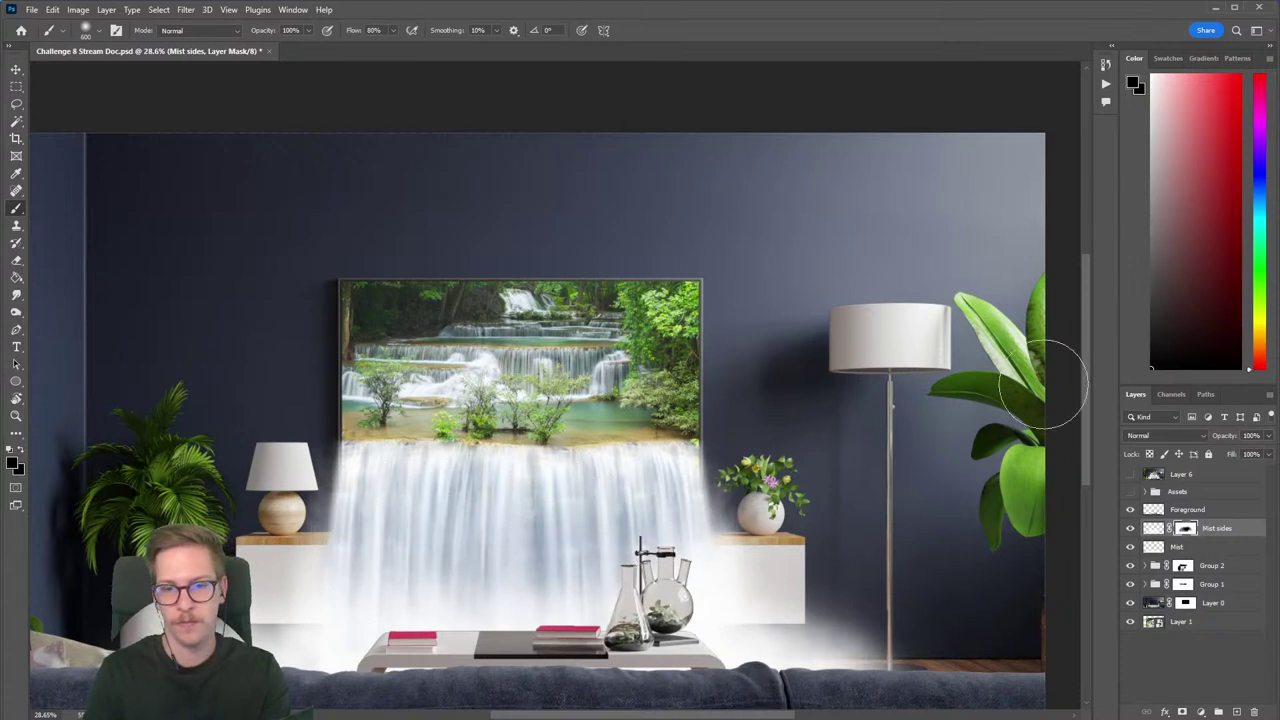
Try restoring mist along the edges of the falls with a white brush on the Mist sides mask.
{"action": "key", "text": "x"}
{"action": "mouse_move", "coordinate": [344, 496]}
{"action": "left_mouse_down"}
{"action": "mouse_move", "coordinate": [342, 515]}
{"action": "mouse_move", "coordinate": [345, 490]}
{"action": "mouse_move", "coordinate": [331, 485]}
{"action": "mouse_move", "coordinate": [329, 522]}
{"action": "left_mouse_up"}
{"action": "key", "text": "ctrl+z"}
{"action": "key", "text": "["}
{"action": "key", "text": "ctrl+z"}
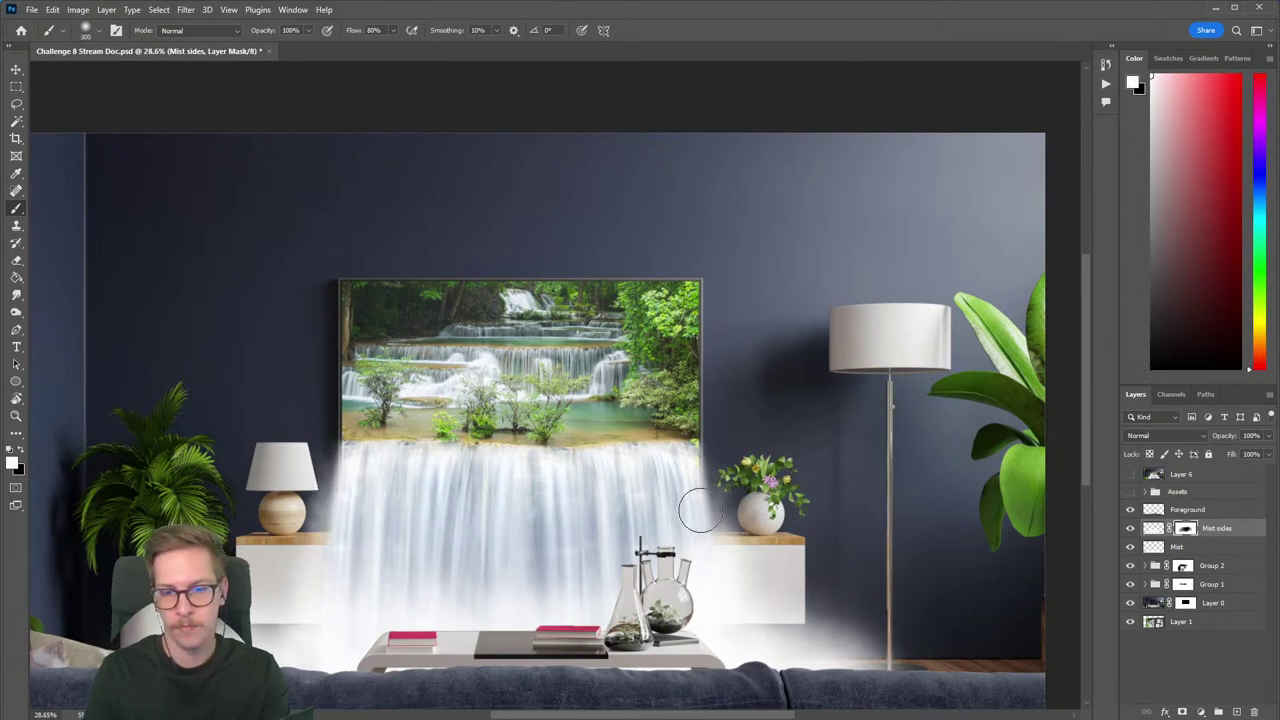
Save the document.
{"action": "key", "text": "ctrl+s"}
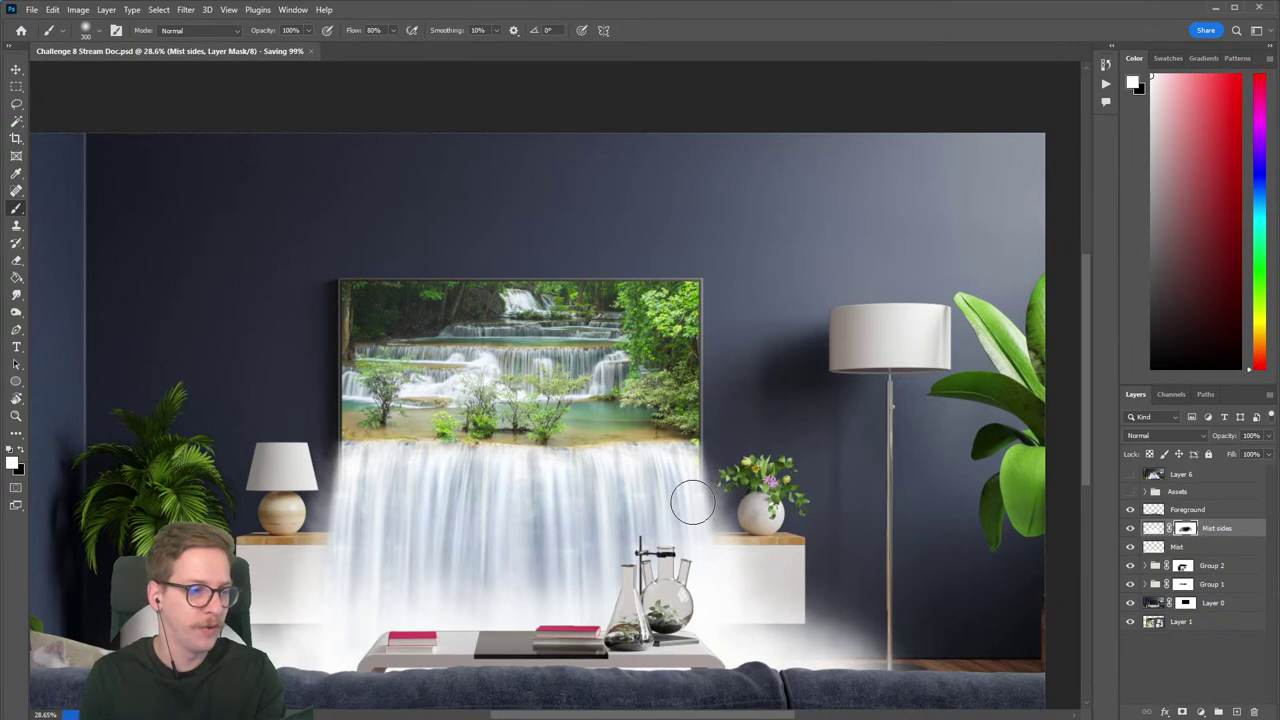
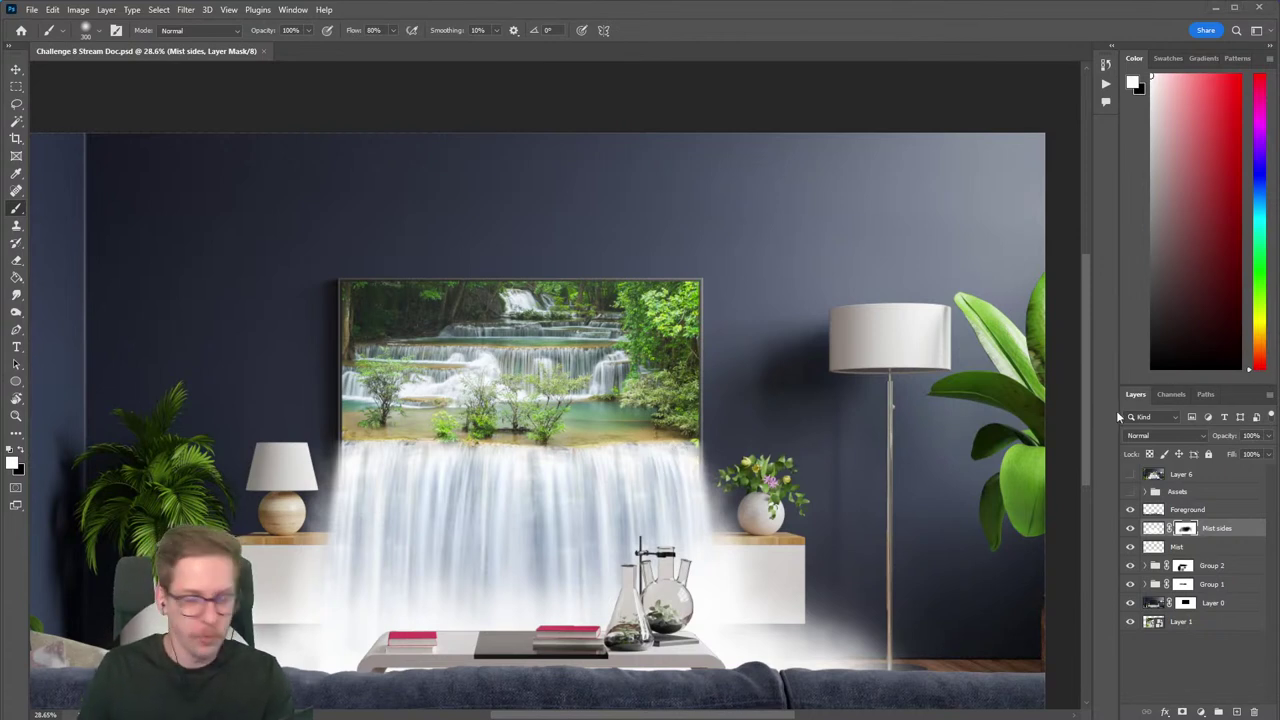
Duplicate the parrot image, Layer 3 in the Assets group, and place the copy directly above the Mist sides layer.
{"action": "left_click", "coordinate": [1146, 493]}
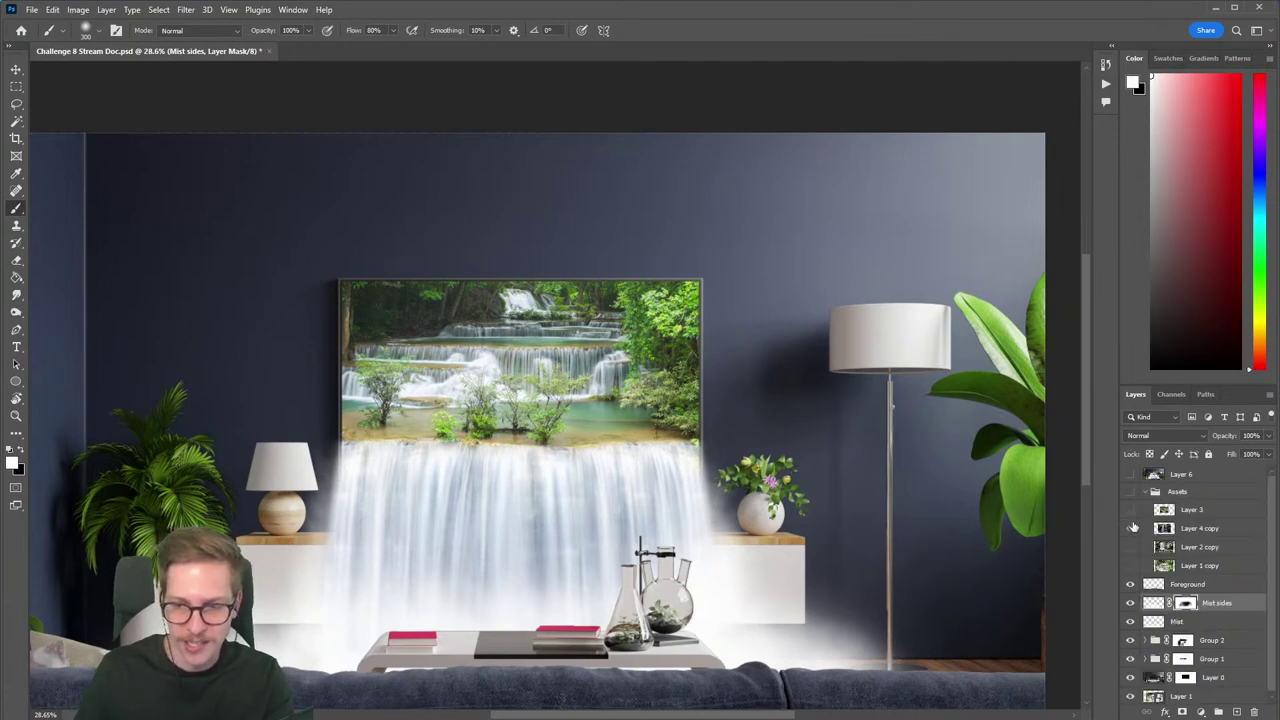
{"action": "left_click_drag", "start_coordinate": [1133, 527], "coordinate": [1133, 513]}
{"action": "left_click", "coordinate": [1193, 511]}
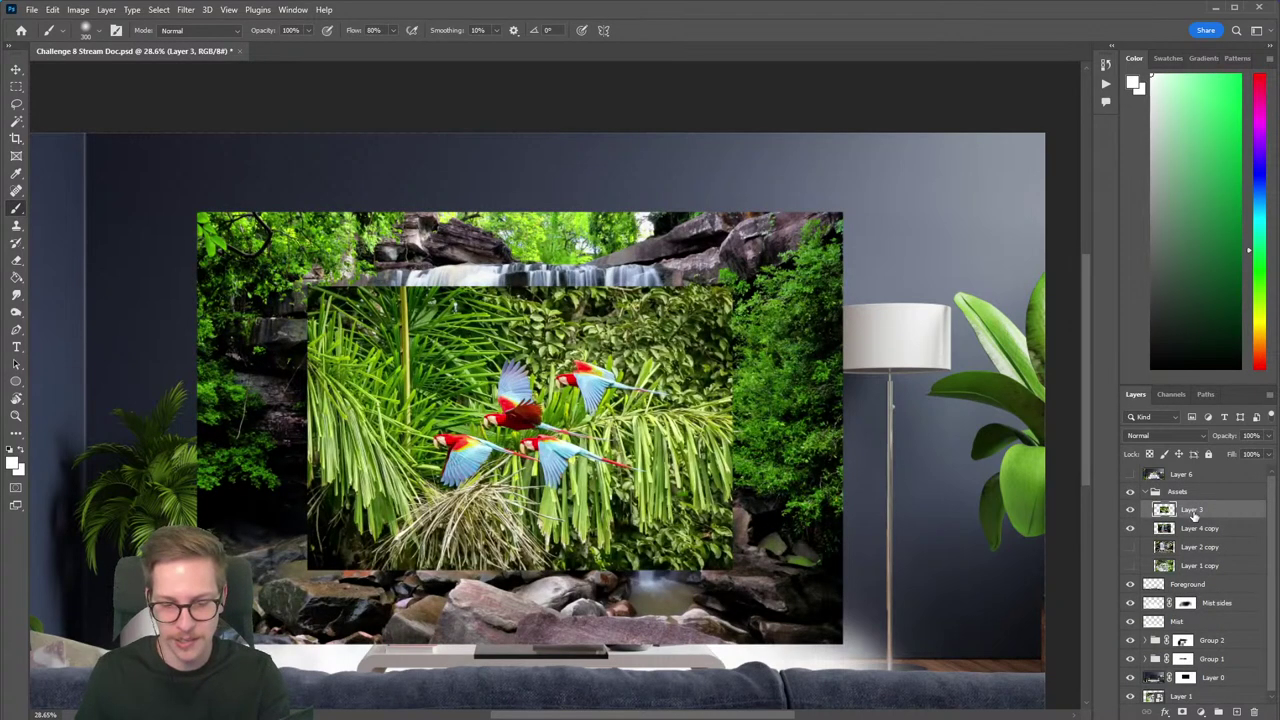
{"action": "key", "text": "ctrl+j"}
{"action": "left_click_drag", "start_coordinate": [1201, 512], "coordinate": [1200, 607]}
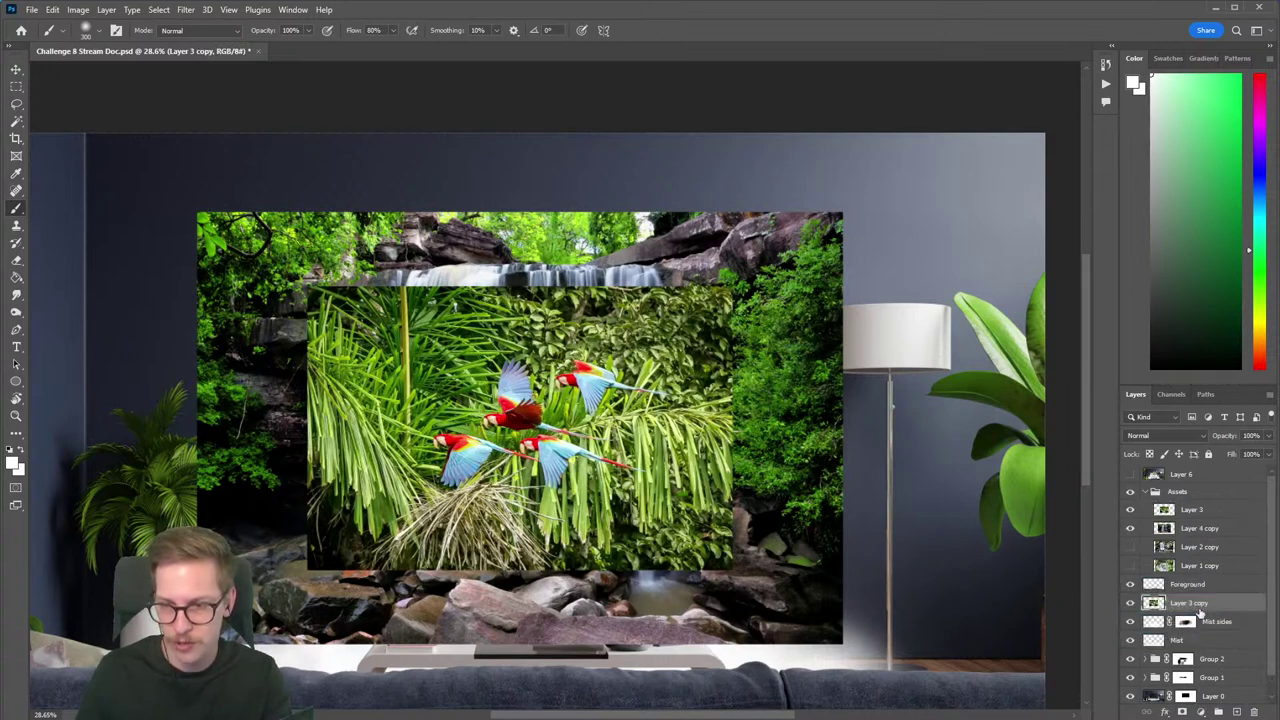
Collapse and hide the Assets group, and hide the Layer 3 copy.
{"action": "left_click", "coordinate": [1153, 493]}
{"action": "left_click", "coordinate": [1131, 493]}
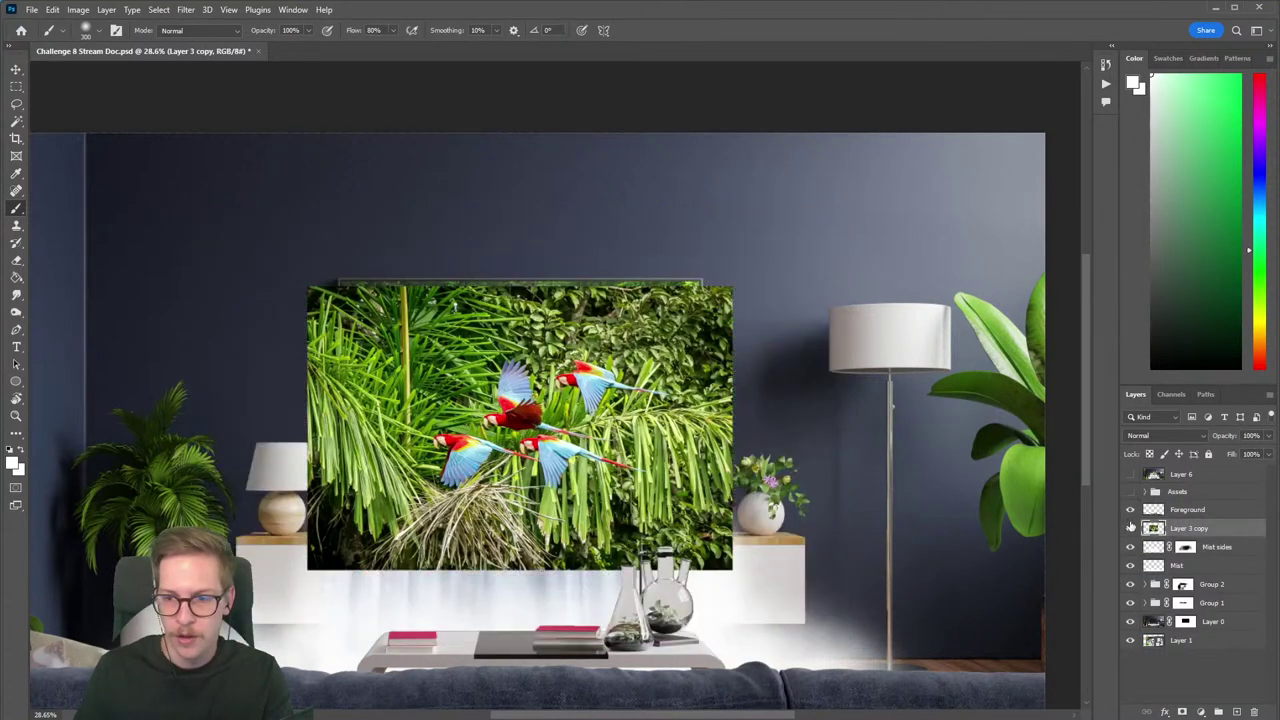
{"action": "left_click", "coordinate": [1131, 528]}
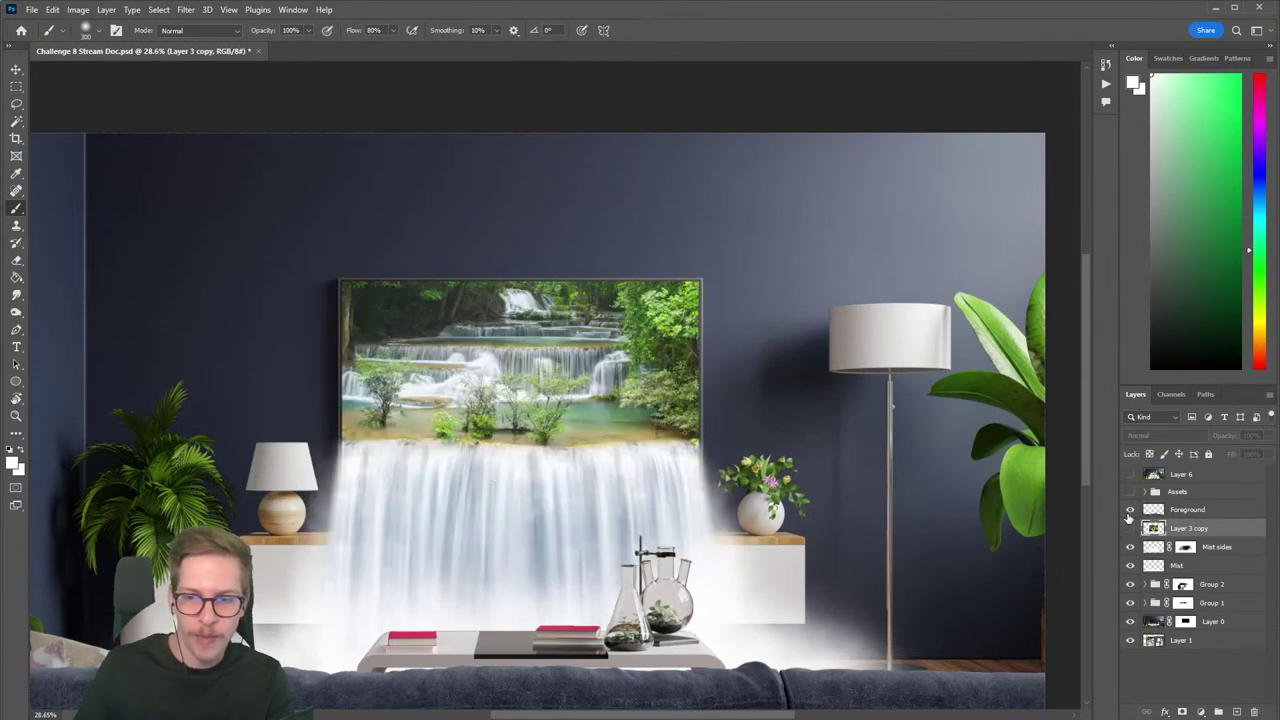
Compare the composite with the Foreground layer hidden and shown to examine how the table and sofa cover the mist.
{"action": "left_click", "coordinate": [1130, 511]}
{"action": "left_click", "coordinate": [1130, 512]}
{"action": "left_click", "coordinate": [1130, 512]}
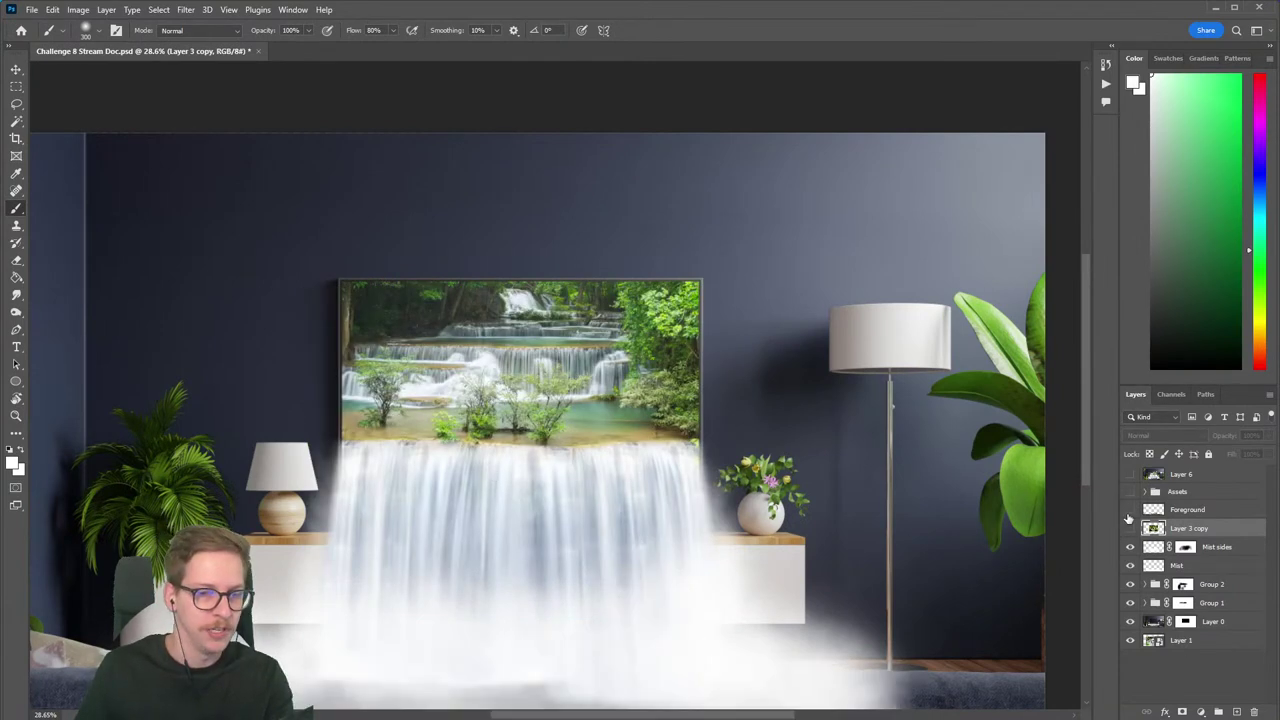
{"action": "left_click", "coordinate": [1130, 512]}
{"action": "left_click", "coordinate": [1130, 512]}
{"action": "left_click", "coordinate": [1129, 512]}
{"action": "left_click", "coordinate": [1129, 512]}
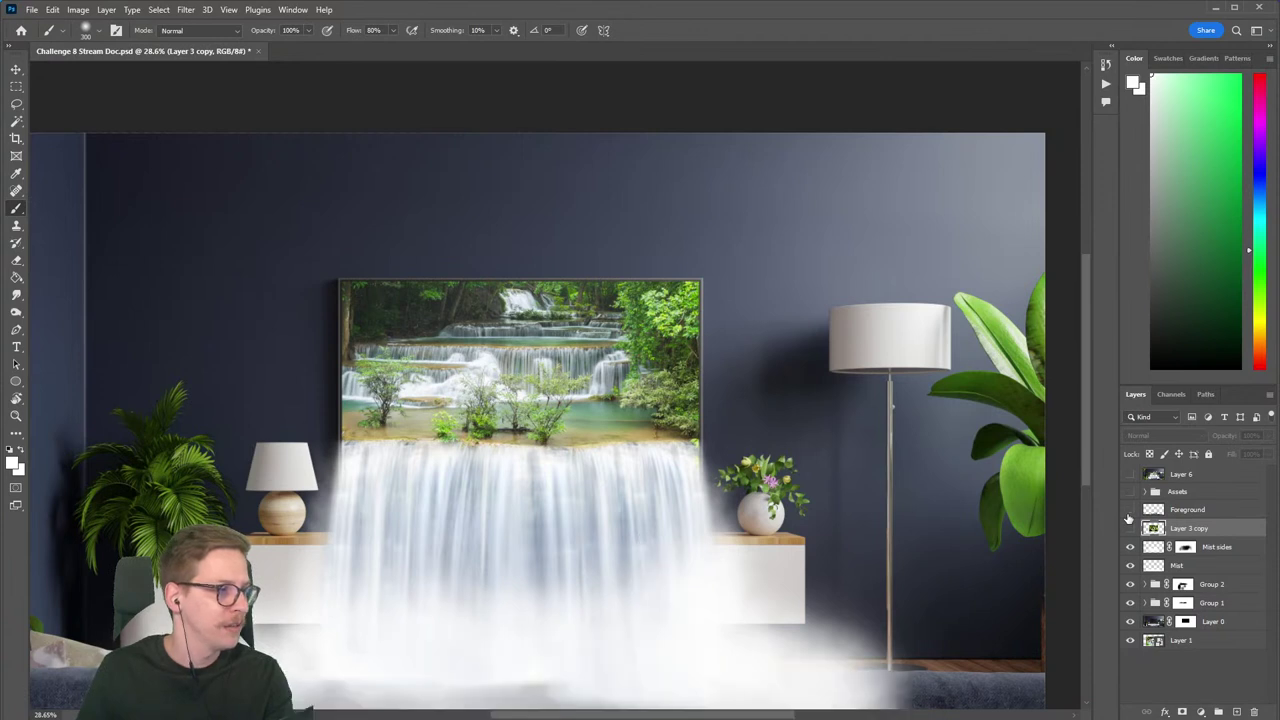
{"action": "left_click", "coordinate": [1130, 511]}
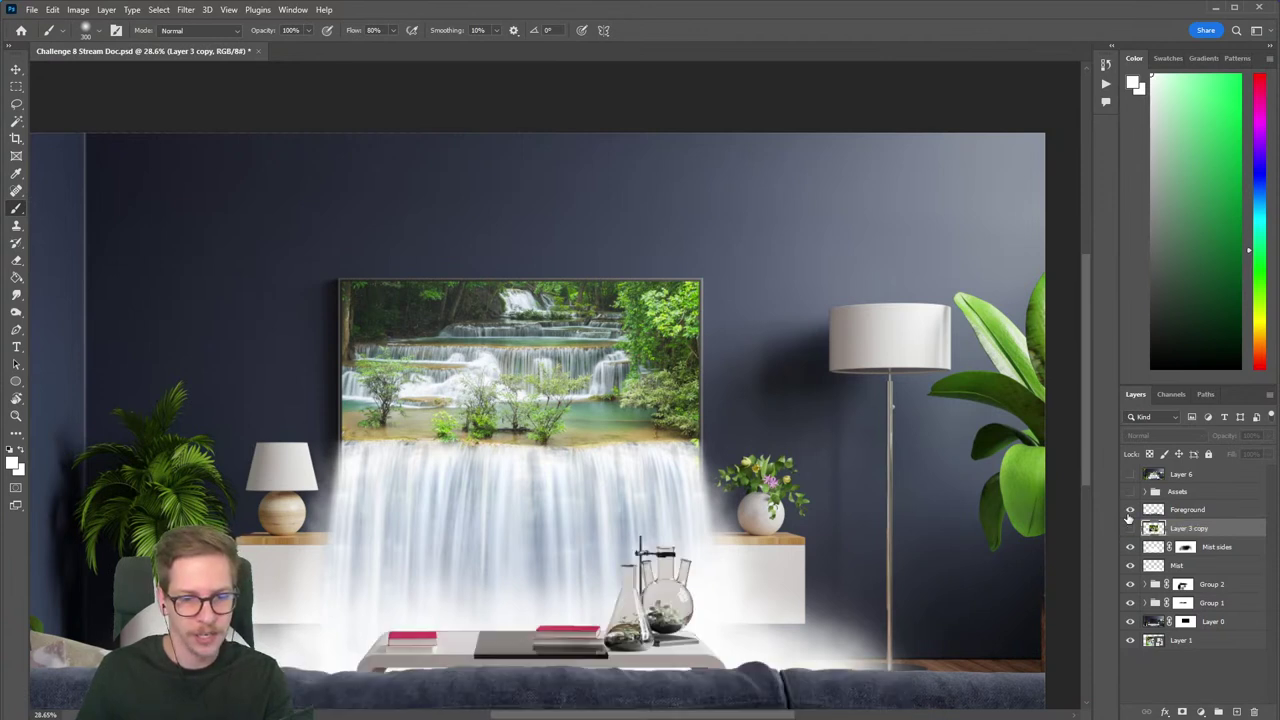
Move the Layer 3 copy parrot image above the Foreground layer and make it visible.
{"action": "left_click", "coordinate": [1130, 511]}
{"action": "left_click", "coordinate": [1130, 511]}
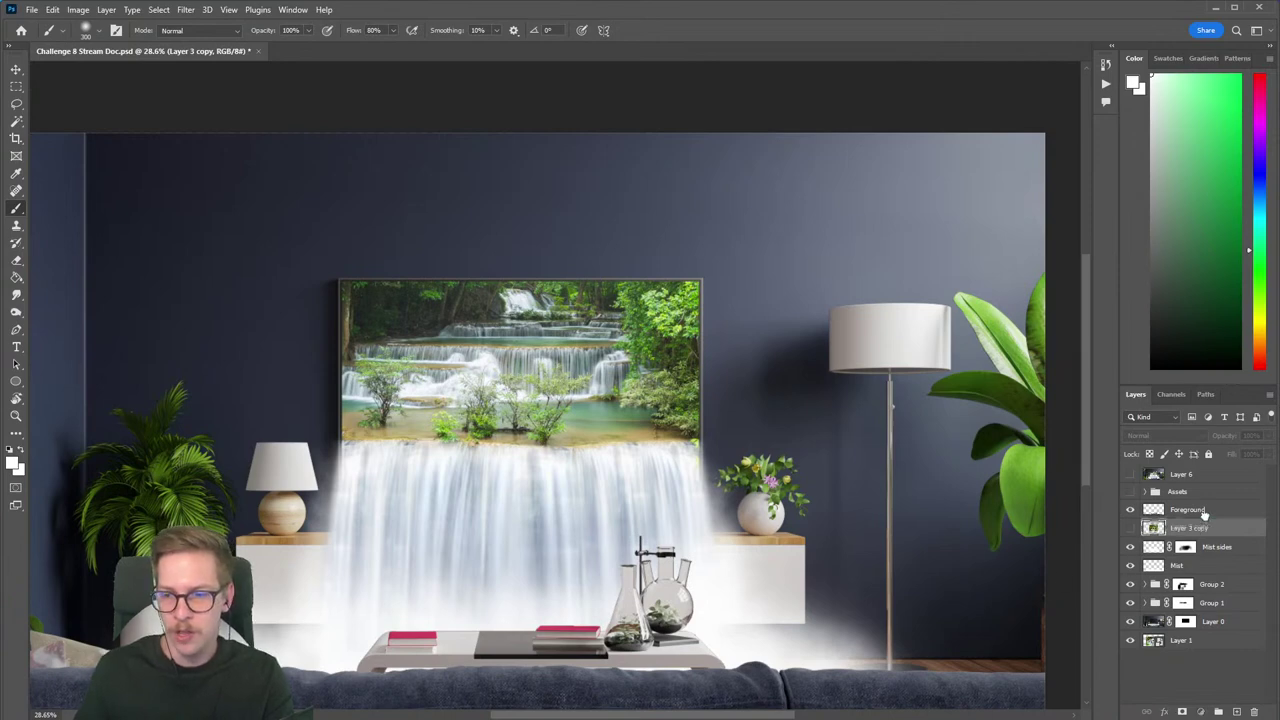
{"action": "left_click_drag", "start_coordinate": [1155, 530], "coordinate": [1150, 510]}
{"action": "left_click", "coordinate": [1130, 510]}
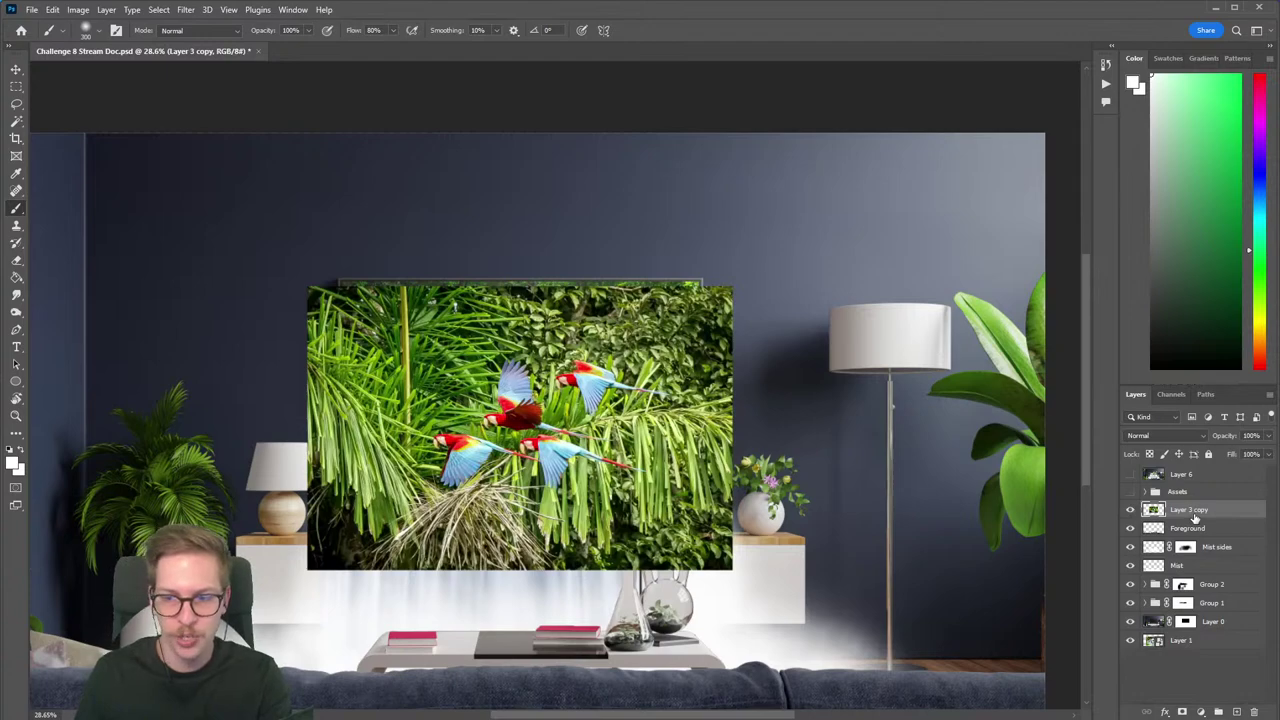
Duplicate Layer 3 copy twice, hide both duplicates, and make Layer 3 copy the active layer.
{"action": "key", "text": "ctrl+j"}
{"action": "key", "text": "ctrl+j"}
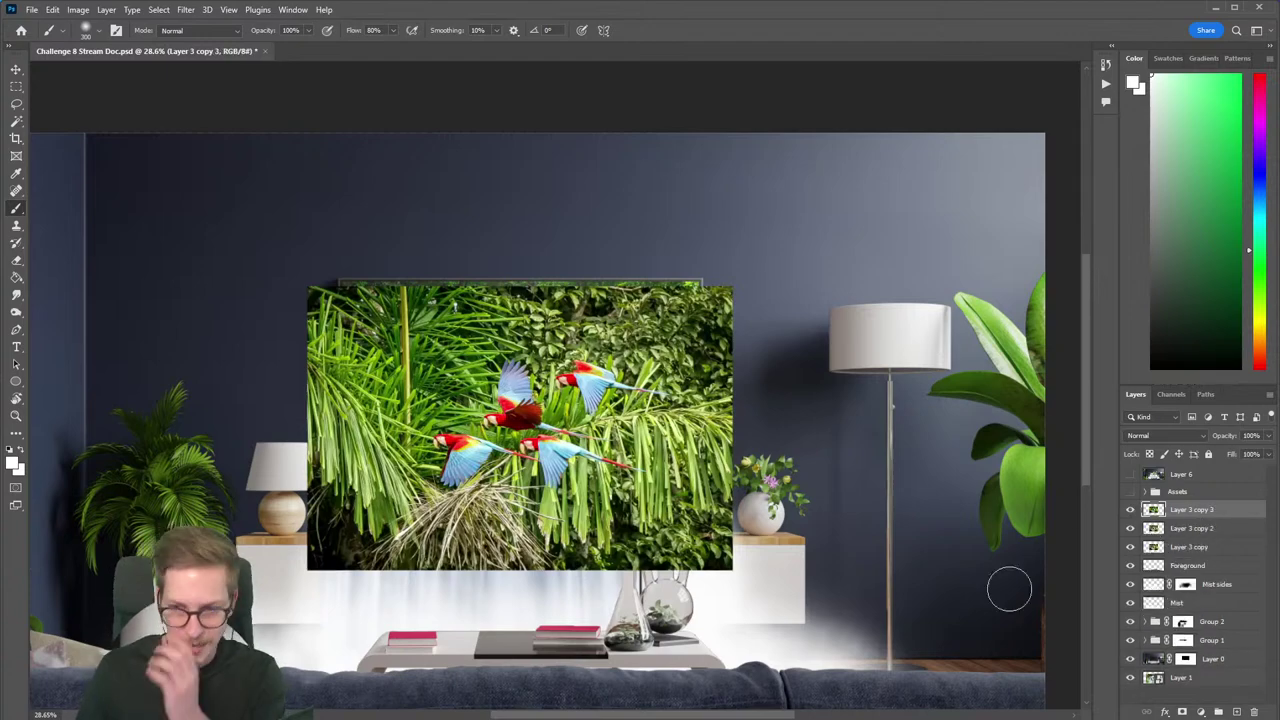
{"action": "left_click", "coordinate": [1162, 552]}
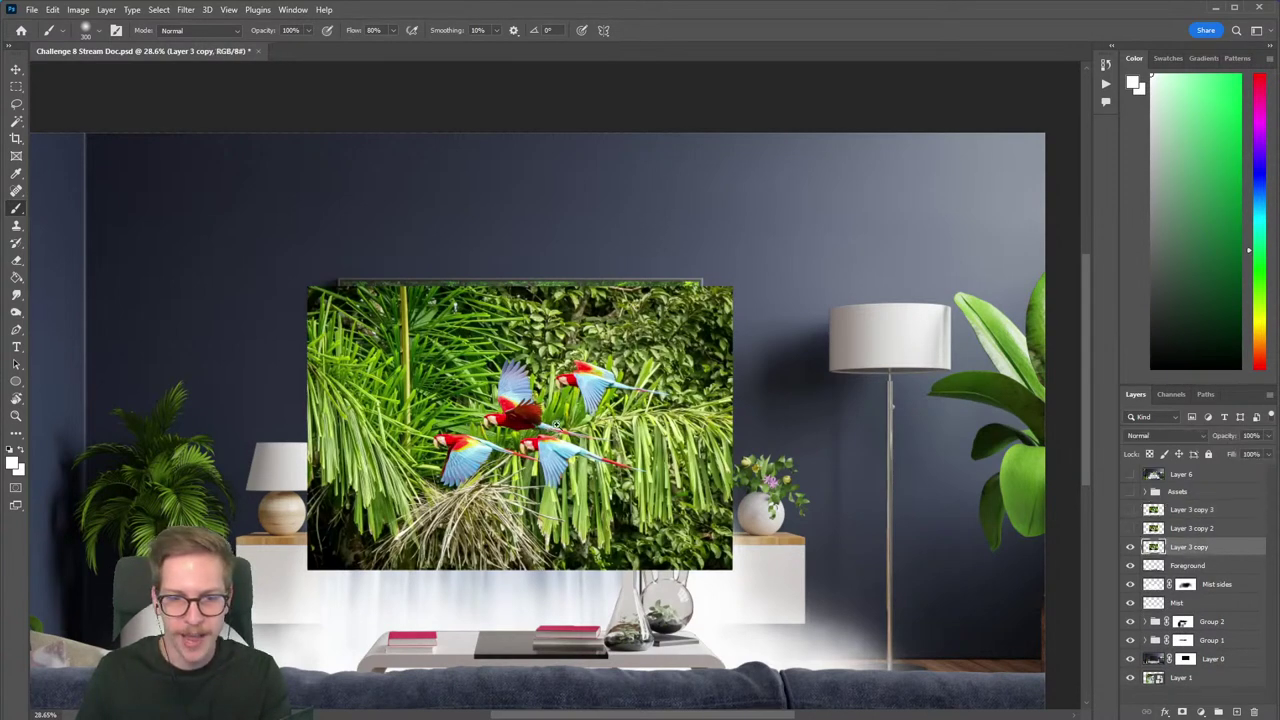
Select the upper-right parrot on Layer 3 copy with the Object Selection tool.
{"action": "scroll", "coordinate": [556, 425], "scroll_direction": "up", "scroll_amount": 3}
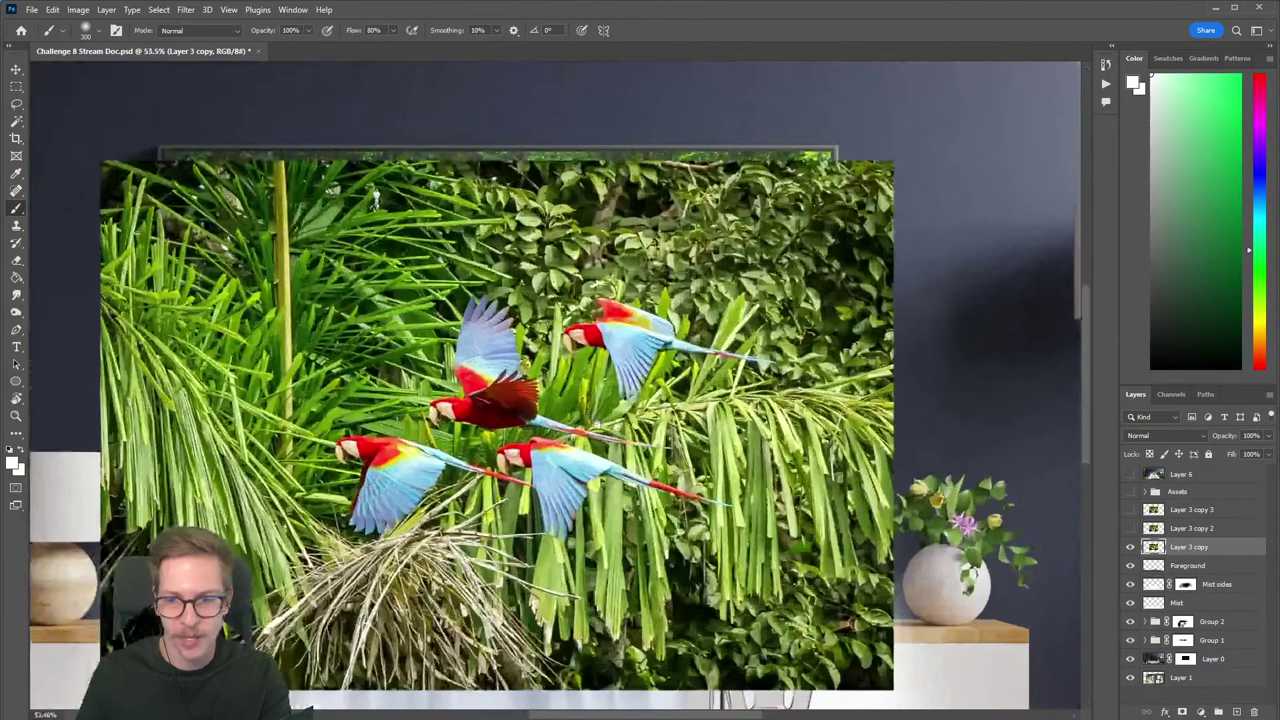
{"action": "left_click", "coordinate": [17, 124]}
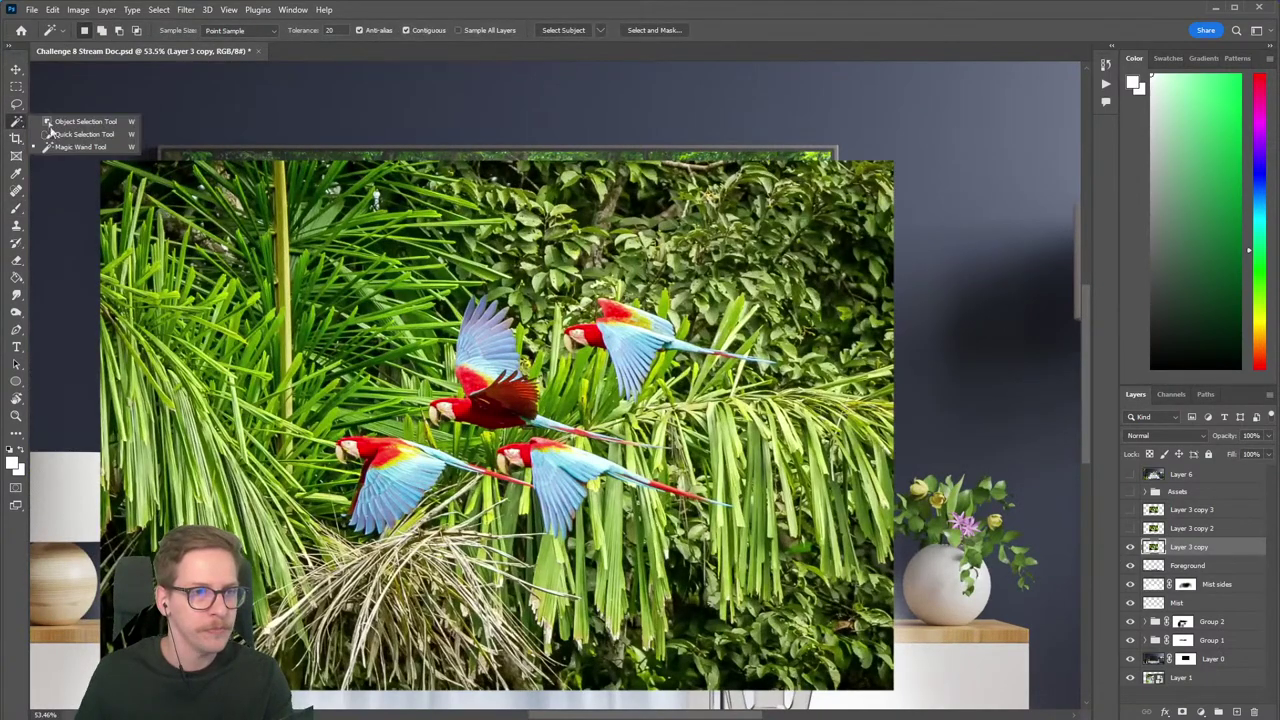
{"action": "left_click", "coordinate": [74, 126]}
{"action": "key", "text": "shift+w"}
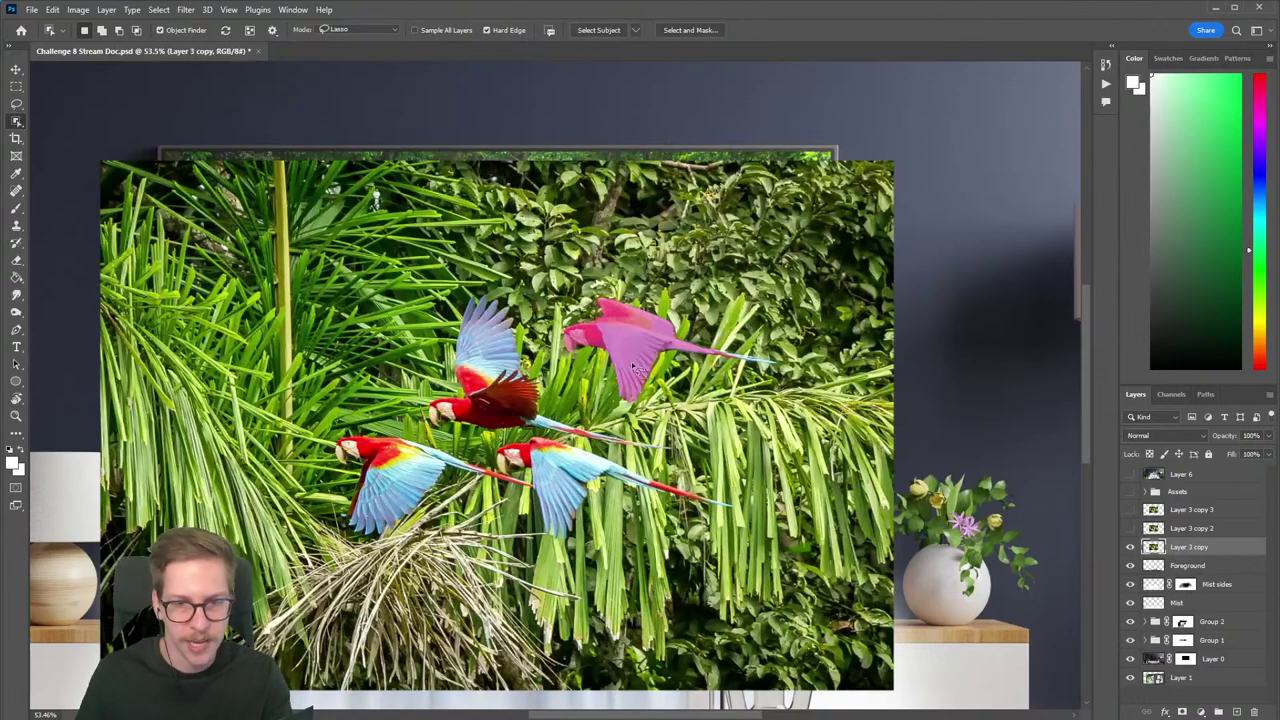
{"action": "left_click", "coordinate": [655, 345]}
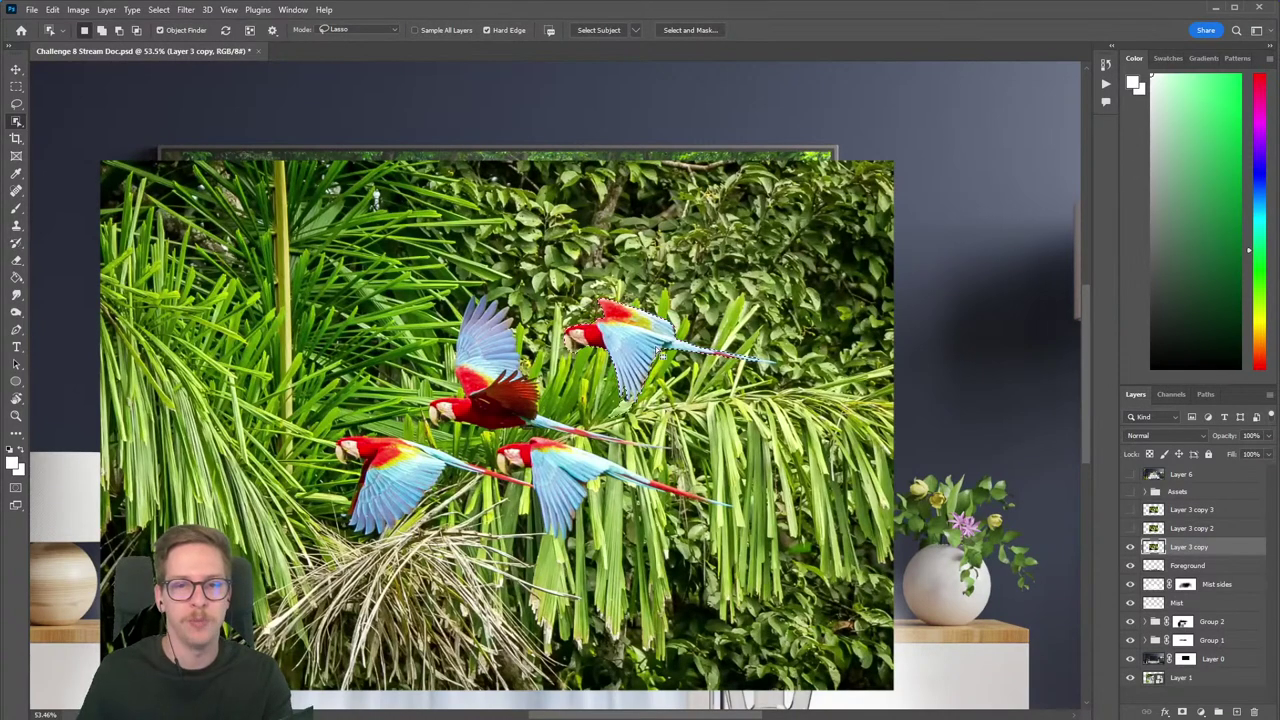
Try to correct the selection around the parrot's lower wing tip with the Object Selection tool.
{"action": "scroll", "coordinate": [650, 340], "scroll_direction": "up", "scroll_amount": 5}
{"action": "scroll", "coordinate": [588, 372], "scroll_direction": "up", "scroll_amount": 2}
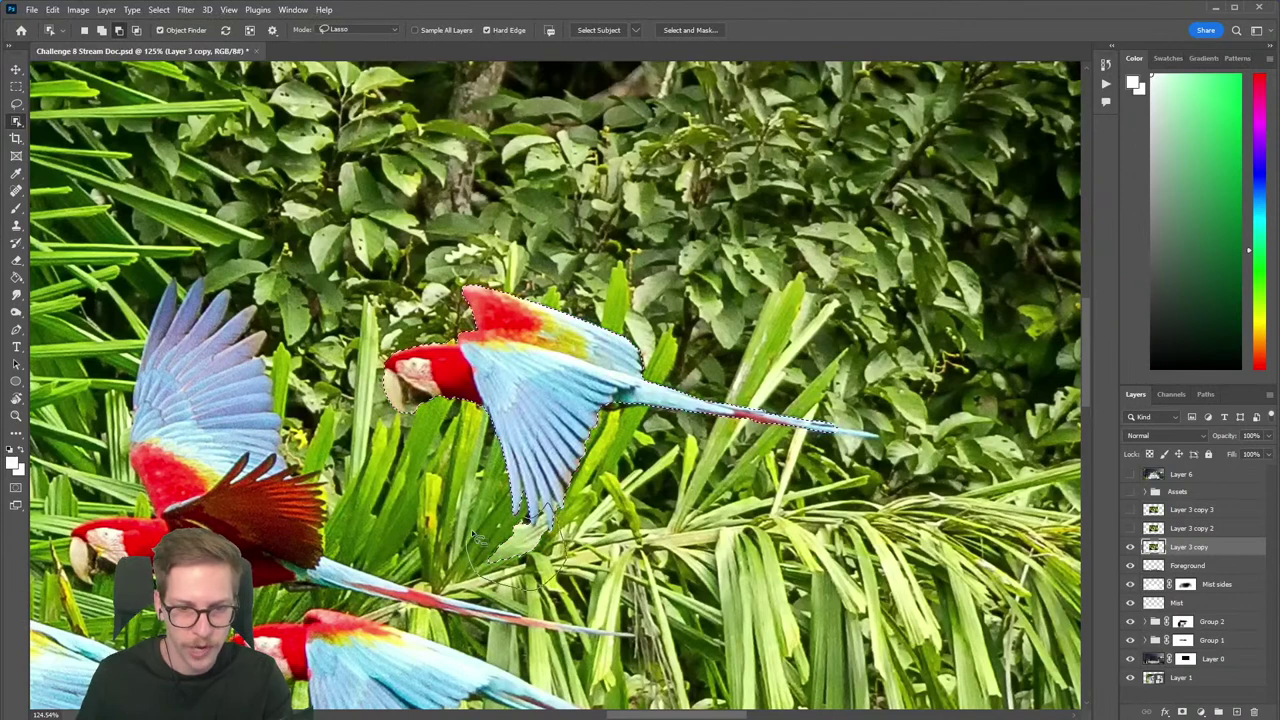
{"action": "left_click_drag", "start_coordinate": [473, 533], "coordinate": [480, 530]}
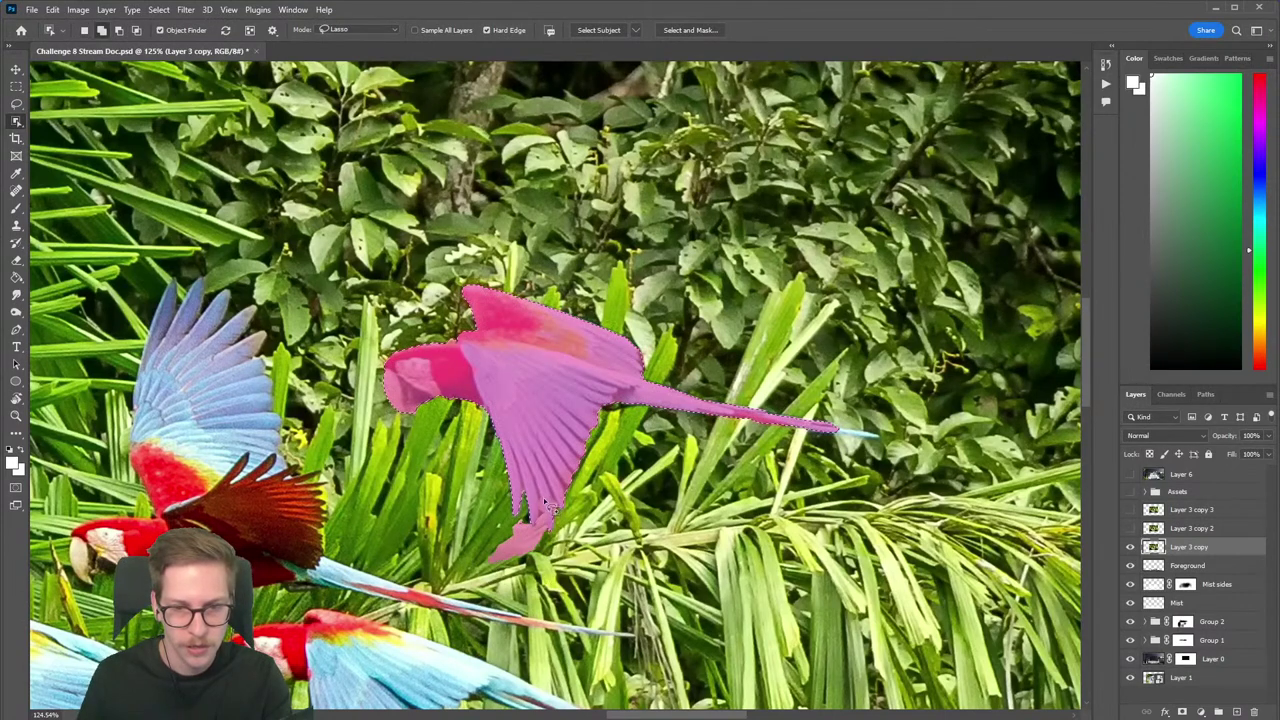
{"action": "left_click", "coordinate": [566, 532]}
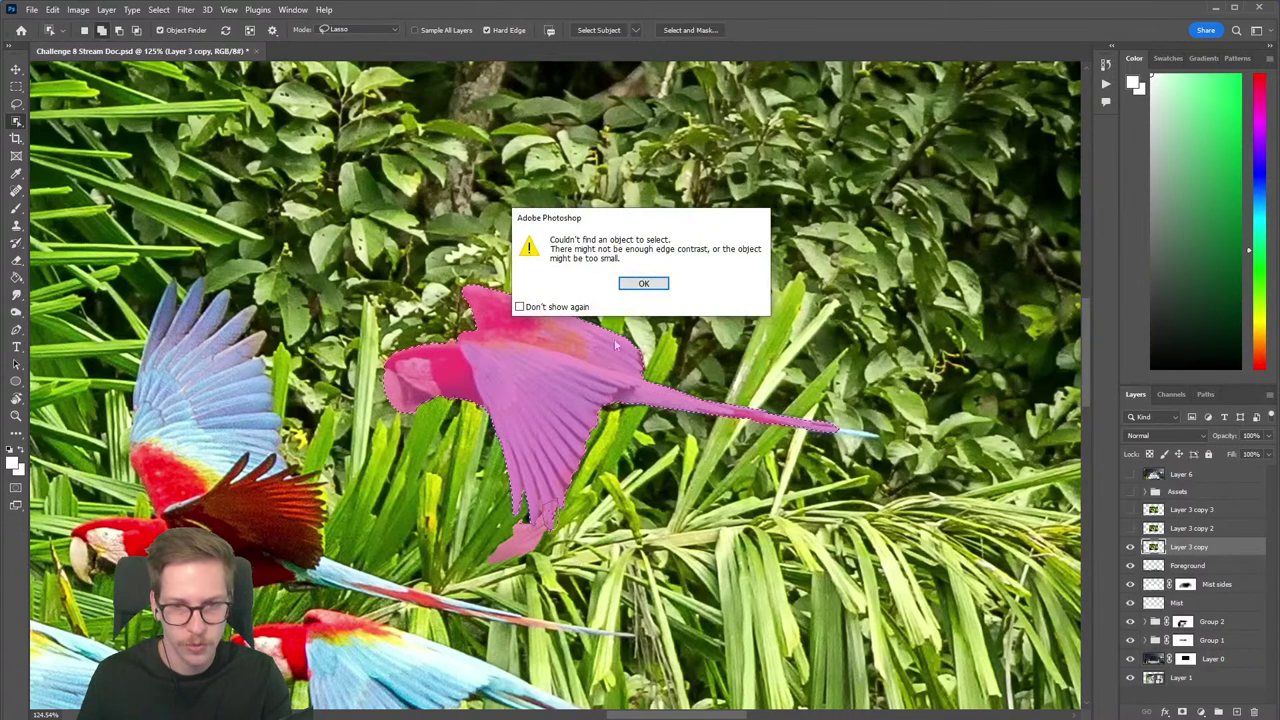
{"action": "left_click", "coordinate": [644, 284]}
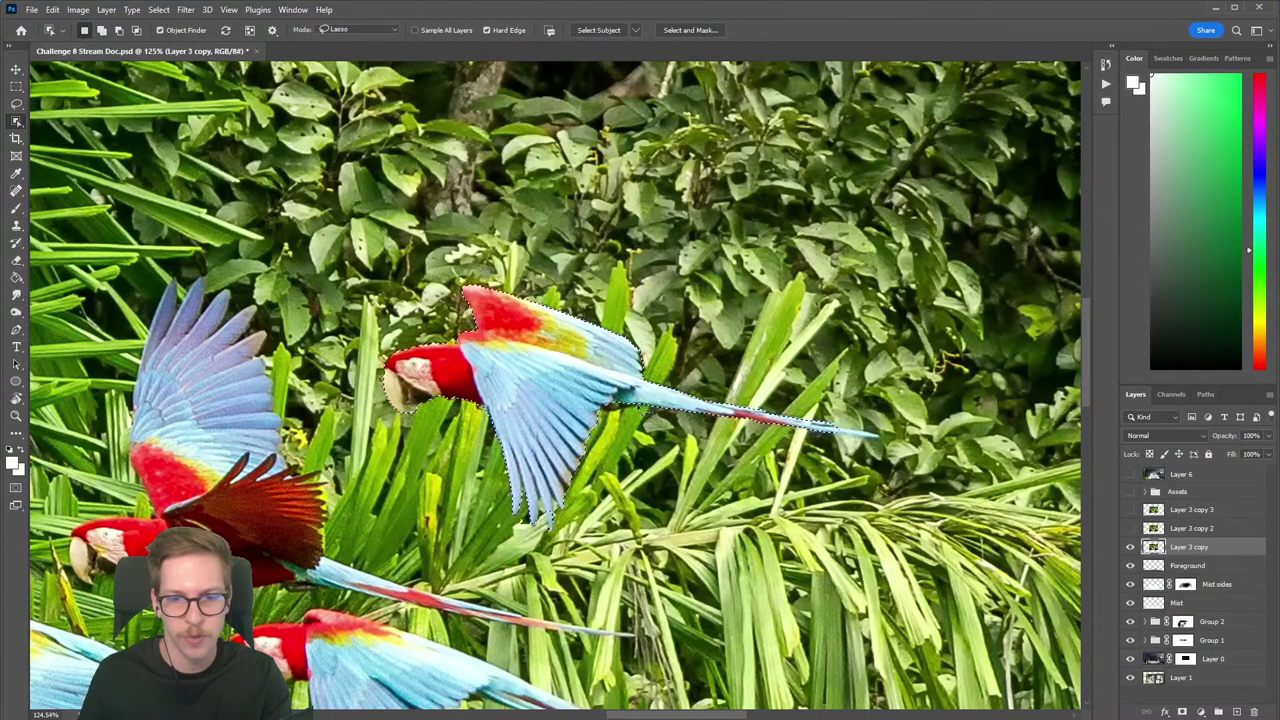
{"action": "left_click_drag", "start_coordinate": [113, 100], "coordinate": [77, 104]}
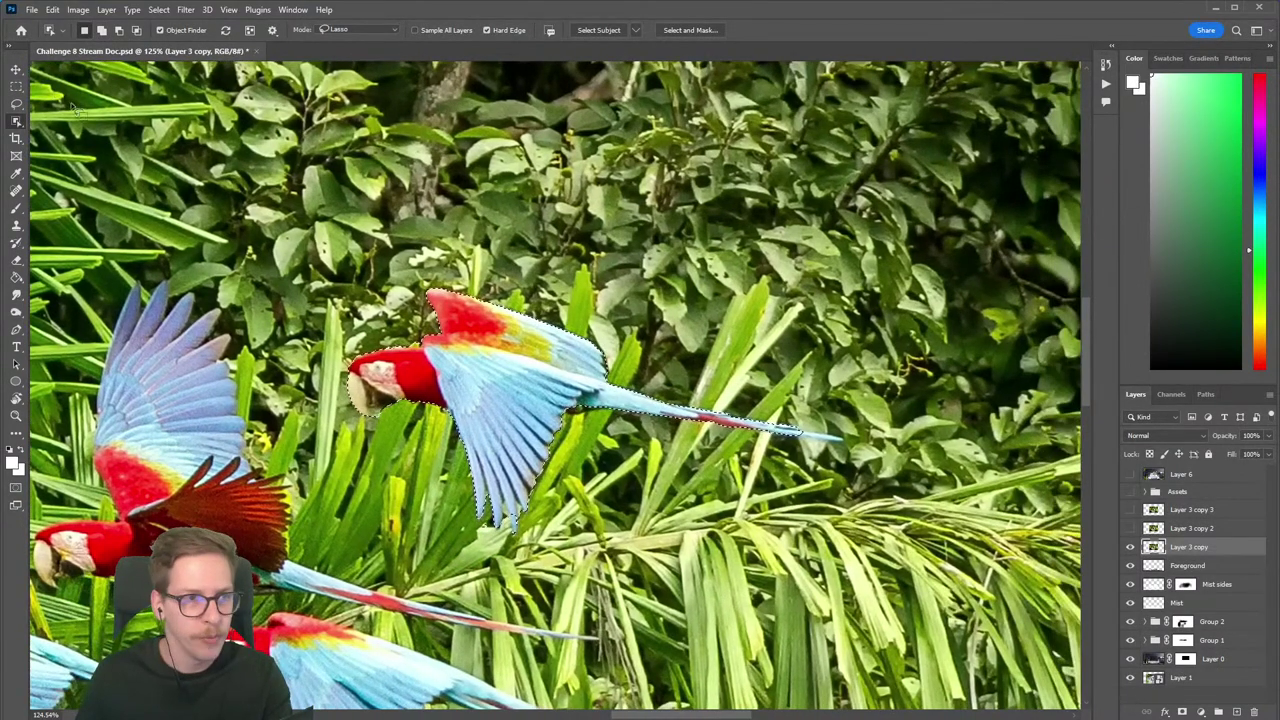
{"action": "right_click", "coordinate": [17, 123]}
{"action": "left_click", "coordinate": [70, 136]}
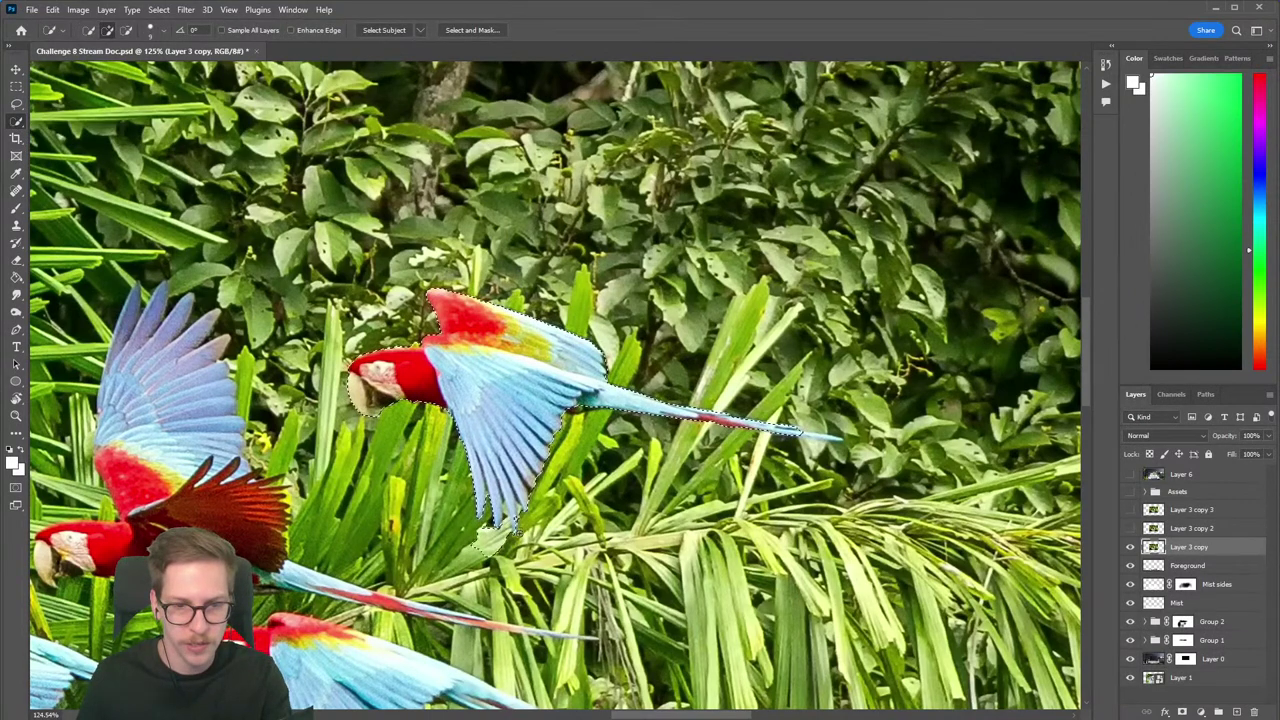
{"action": "scroll", "coordinate": [536, 490], "scroll_direction": "up", "scroll_amount": 2}
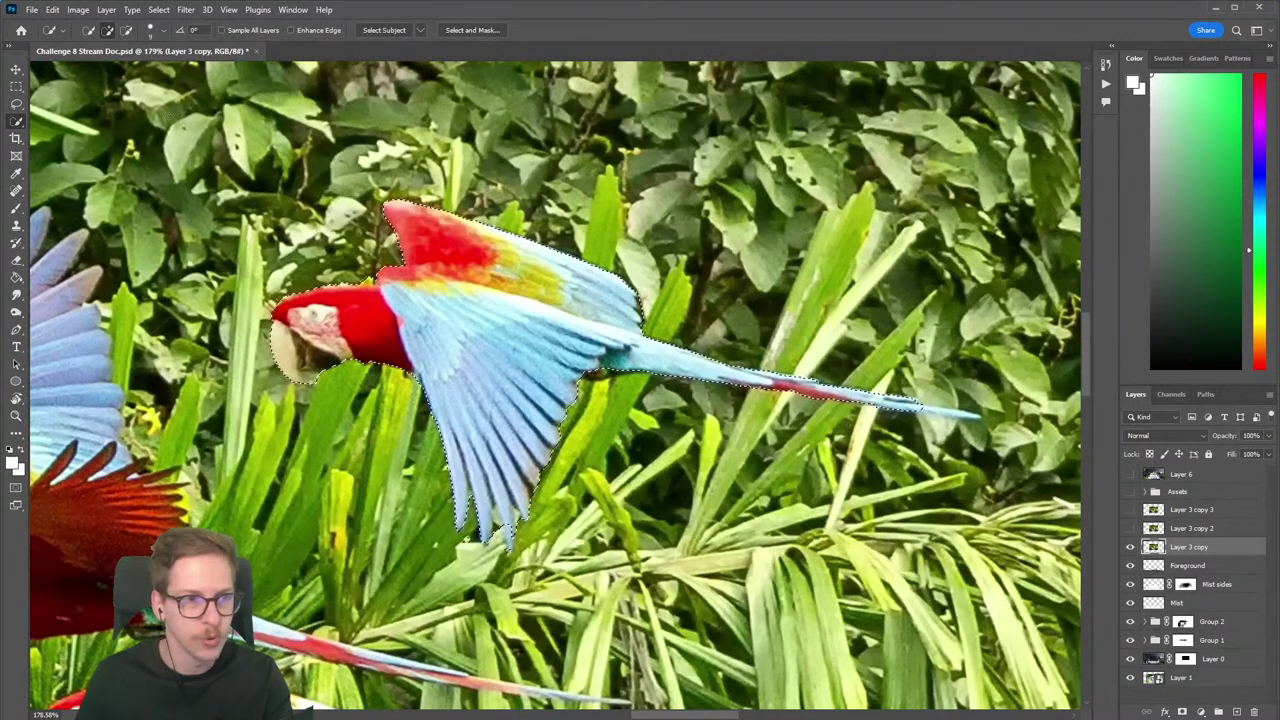
{"action": "right_click", "coordinate": [17, 125]}
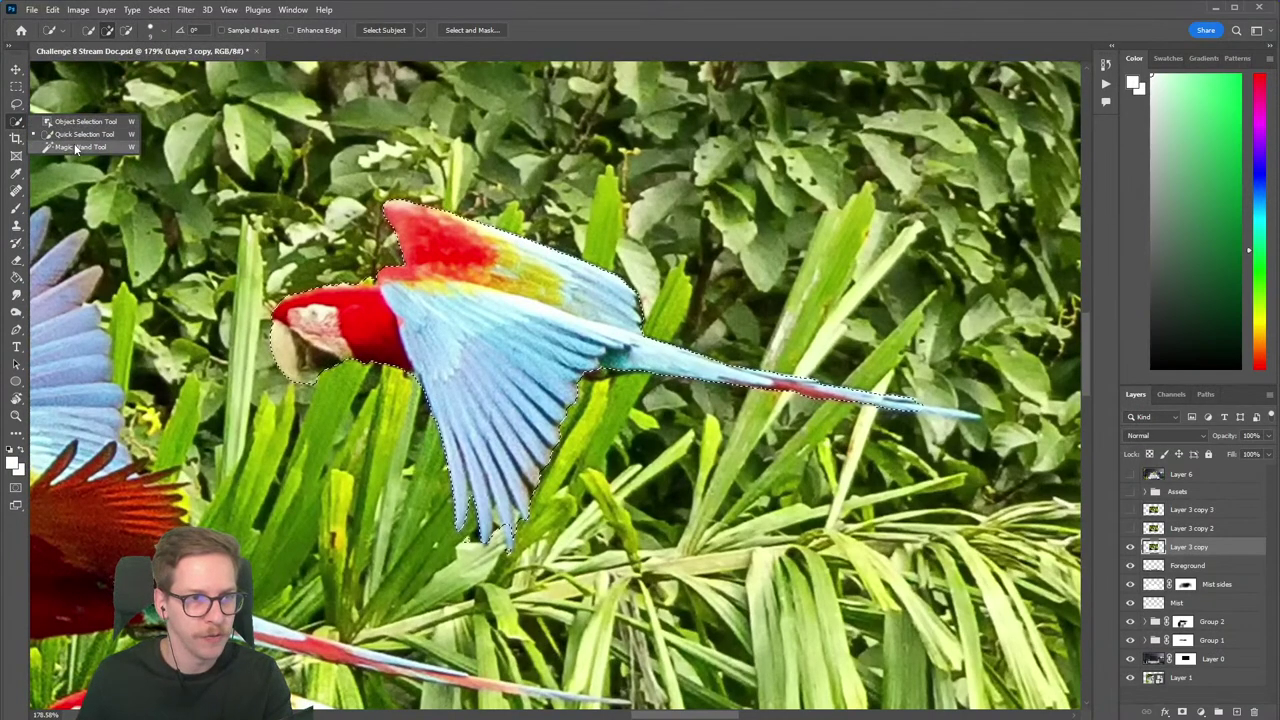
Refine the selection along the parrot's lower wing feathers and add the missing tail tip with the Lasso tool.
{"action": "left_click", "coordinate": [22, 106]}
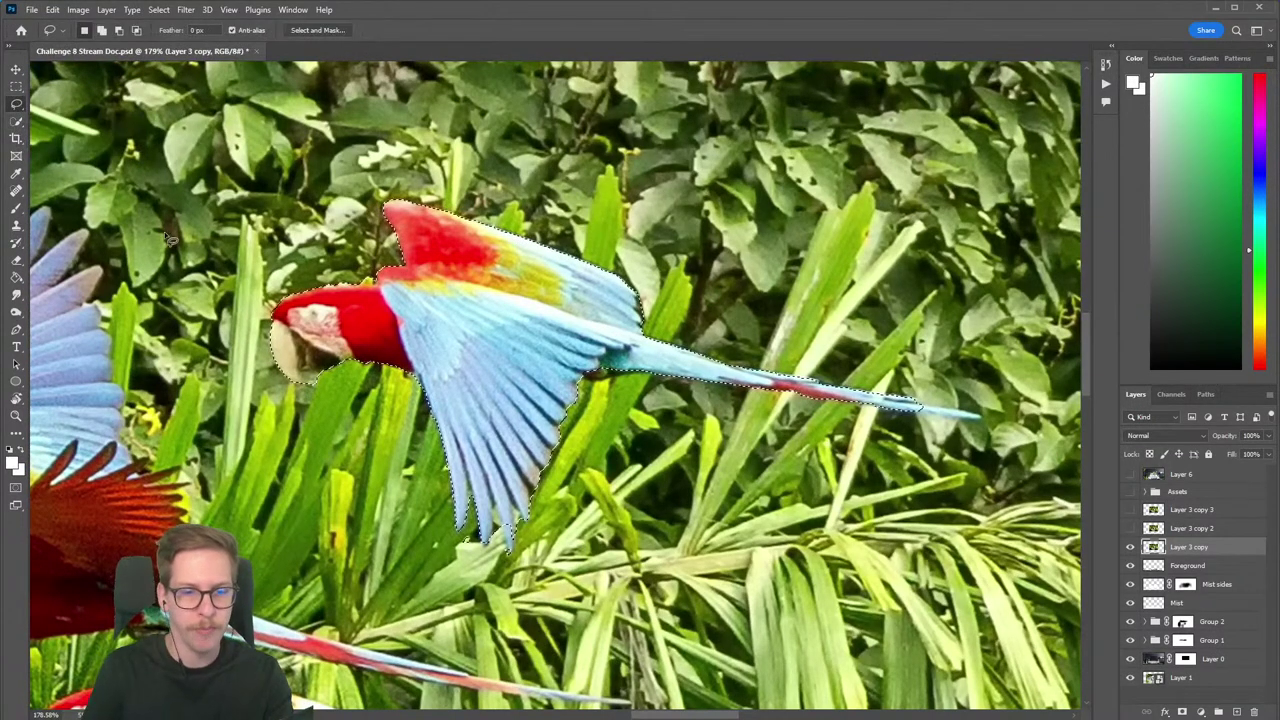
{"action": "left_click_drag", "start_coordinate": [510, 585], "coordinate": [560, 585]}
{"action": "mouse_move", "coordinate": [487, 505]}
{"action": "left_mouse_down"}
{"action": "mouse_move", "coordinate": [484, 419]}
{"action": "mouse_move", "coordinate": [485, 537]}
{"action": "mouse_move", "coordinate": [503, 466]}
{"action": "mouse_move", "coordinate": [497, 498]}
{"action": "mouse_move", "coordinate": [516, 531]}
{"action": "mouse_move", "coordinate": [509, 435]}
{"action": "mouse_move", "coordinate": [522, 521]}
{"action": "left_mouse_up"}
{"action": "mouse_move", "coordinate": [529, 472]}
{"action": "left_mouse_down"}
{"action": "mouse_move", "coordinate": [525, 425]}
{"action": "mouse_move", "coordinate": [540, 480]}
{"action": "left_mouse_up"}
{"action": "left_click_drag", "start_coordinate": [583, 398], "coordinate": [545, 398]}
{"action": "left_click_drag", "start_coordinate": [1017, 356], "coordinate": [968, 432]}
{"action": "left_click_drag", "start_coordinate": [886, 360], "coordinate": [587, 367]}
{"action": "mouse_move", "coordinate": [603, 301]}
{"action": "left_mouse_down"}
{"action": "mouse_move", "coordinate": [734, 325]}
{"action": "mouse_move", "coordinate": [694, 334]}
{"action": "mouse_move", "coordinate": [590, 305]}
{"action": "left_mouse_up"}
Clean up the selection edge beneath the parrot's beak with the Lasso tool.
{"action": "scroll", "coordinate": [588, 320], "scroll_direction": "down", "scroll_amount": 8}
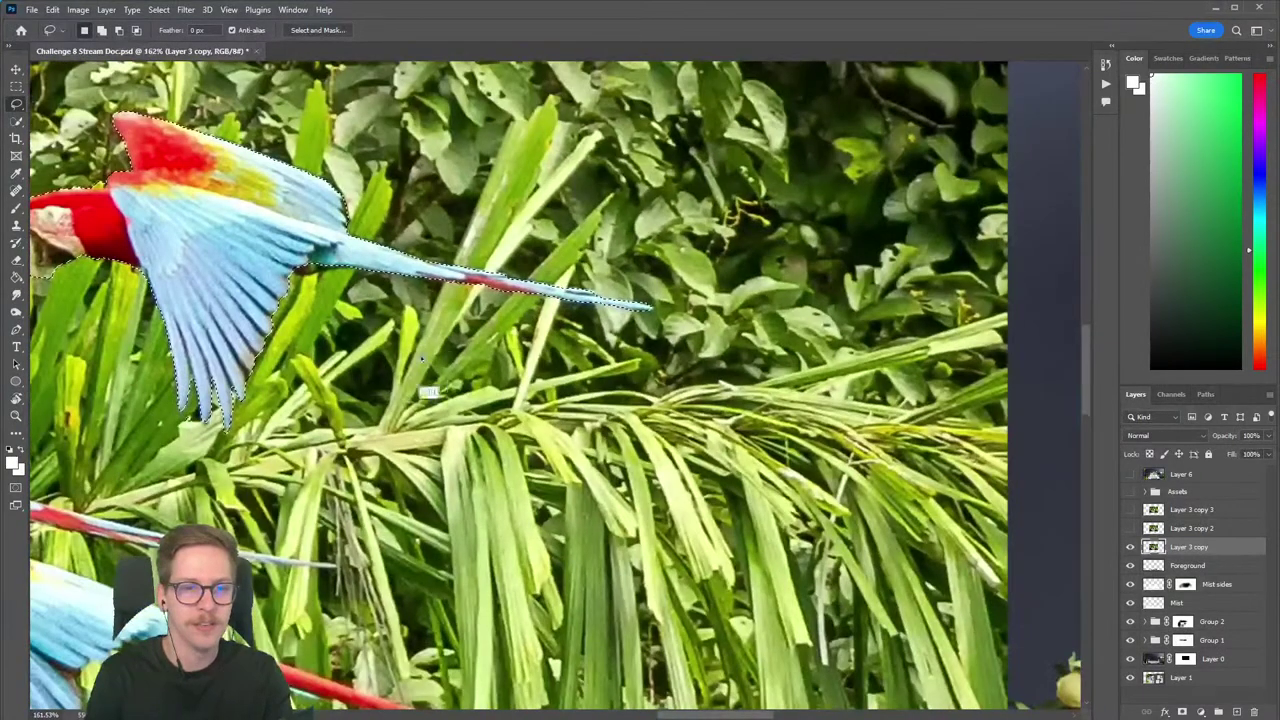
{"action": "scroll", "coordinate": [491, 395], "scroll_direction": "up", "scroll_amount": 7}
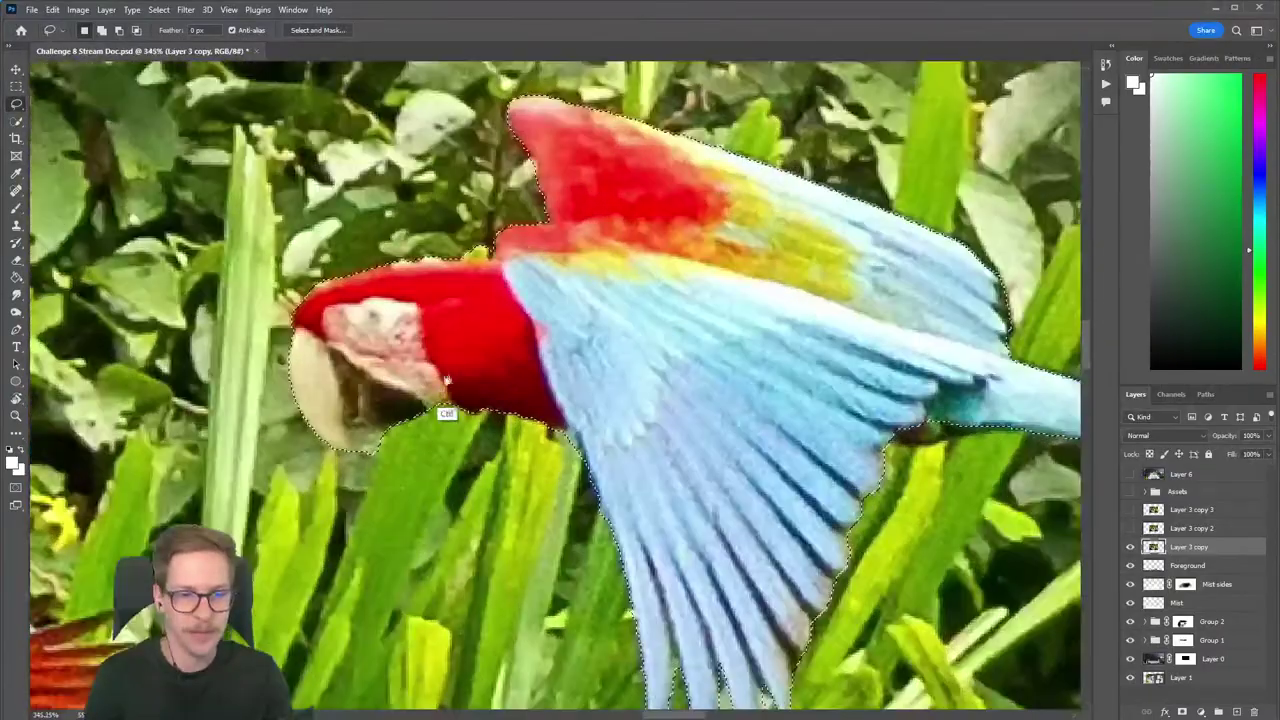
{"action": "mouse_move", "coordinate": [378, 432]}
{"action": "left_mouse_down"}
{"action": "mouse_move", "coordinate": [358, 429]}
{"action": "mouse_move", "coordinate": [347, 455]}
{"action": "mouse_move", "coordinate": [402, 453]}
{"action": "mouse_move", "coordinate": [410, 430]}
{"action": "left_mouse_up"}
{"action": "scroll", "coordinate": [433, 445], "scroll_direction": "down", "scroll_amount": 7}
{"action": "scroll", "coordinate": [433, 445], "scroll_direction": "up", "scroll_amount": 7}
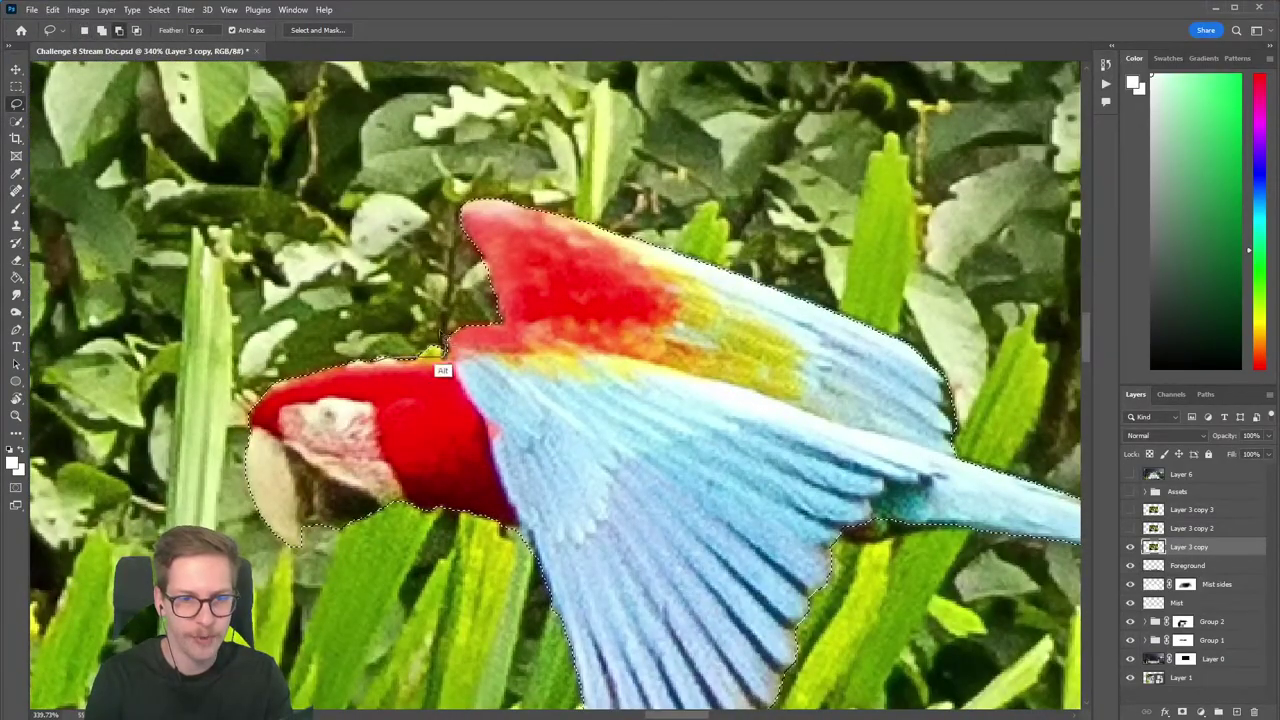
Add a layer mask to Layer 3 copy from the selection to isolate the upper-right parrot.
{"action": "scroll", "coordinate": [440, 345], "scroll_direction": "down", "scroll_amount": 8}
{"action": "scroll", "coordinate": [567, 440], "scroll_direction": "up", "scroll_amount": 2}
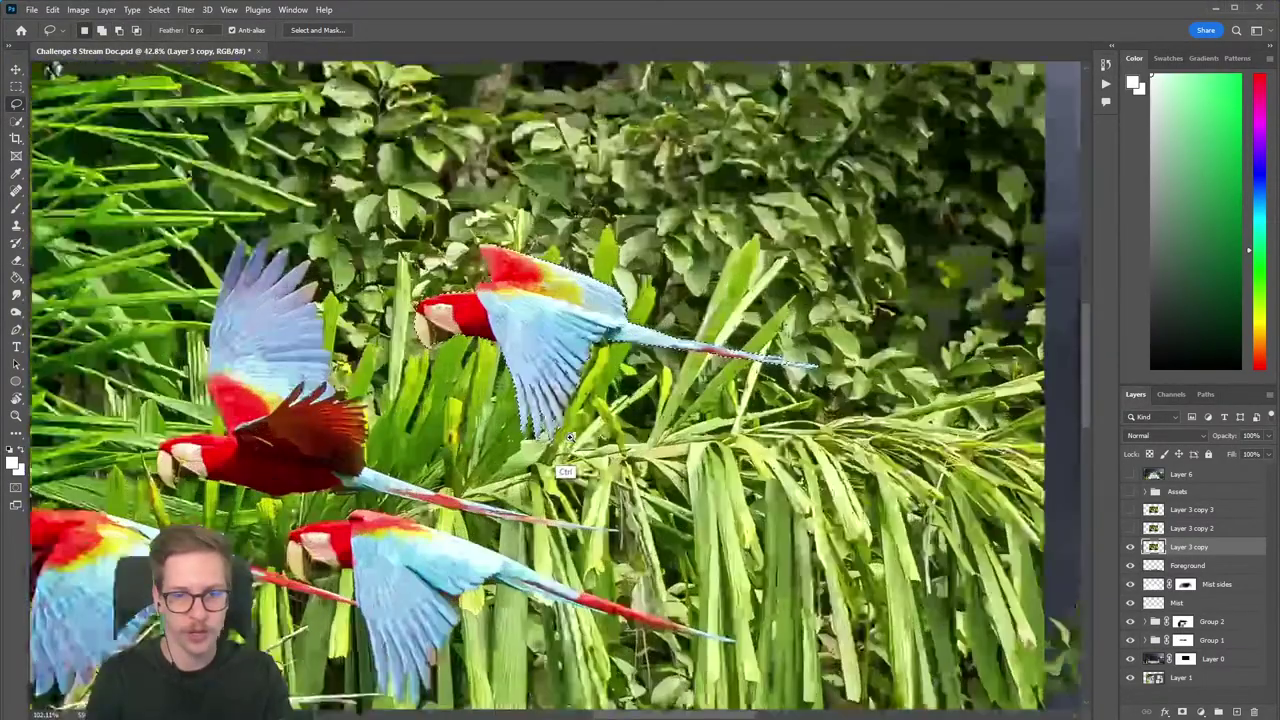
{"action": "scroll", "coordinate": [567, 440], "scroll_direction": "down", "scroll_amount": 3}
{"action": "scroll", "coordinate": [567, 440], "scroll_direction": "up", "scroll_amount": 1}
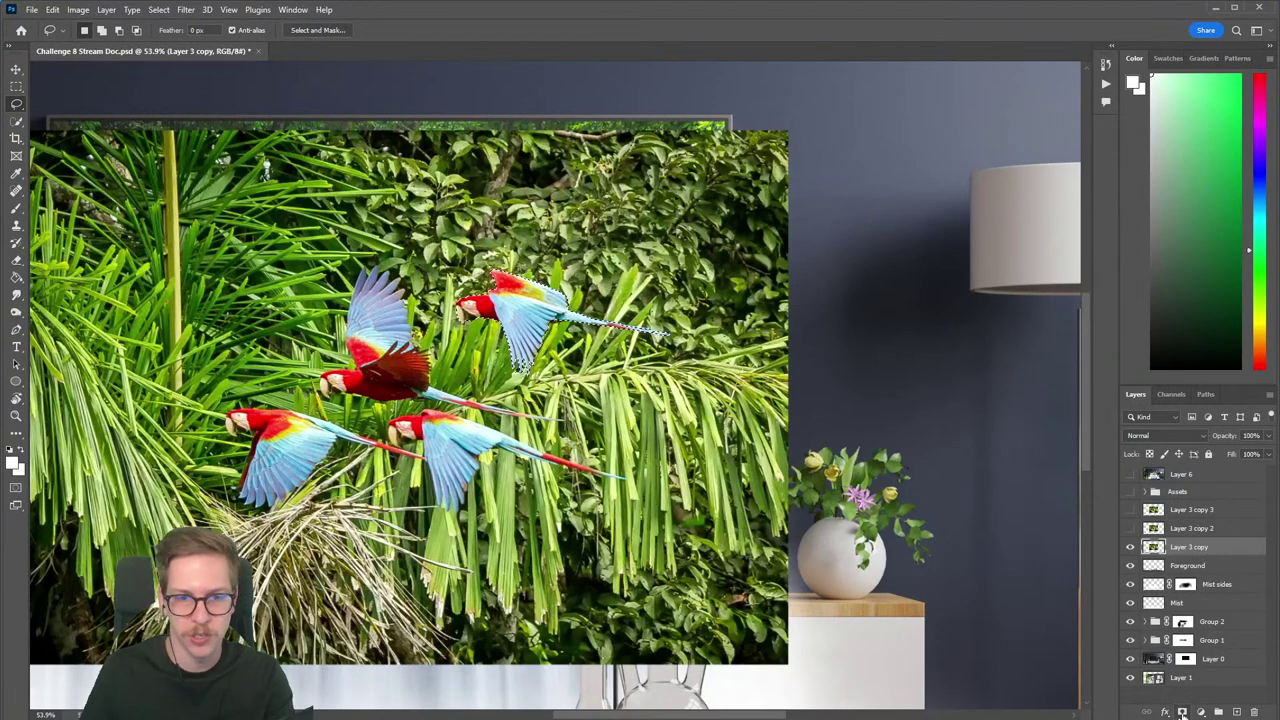
{"action": "left_click", "coordinate": [1182, 712]}
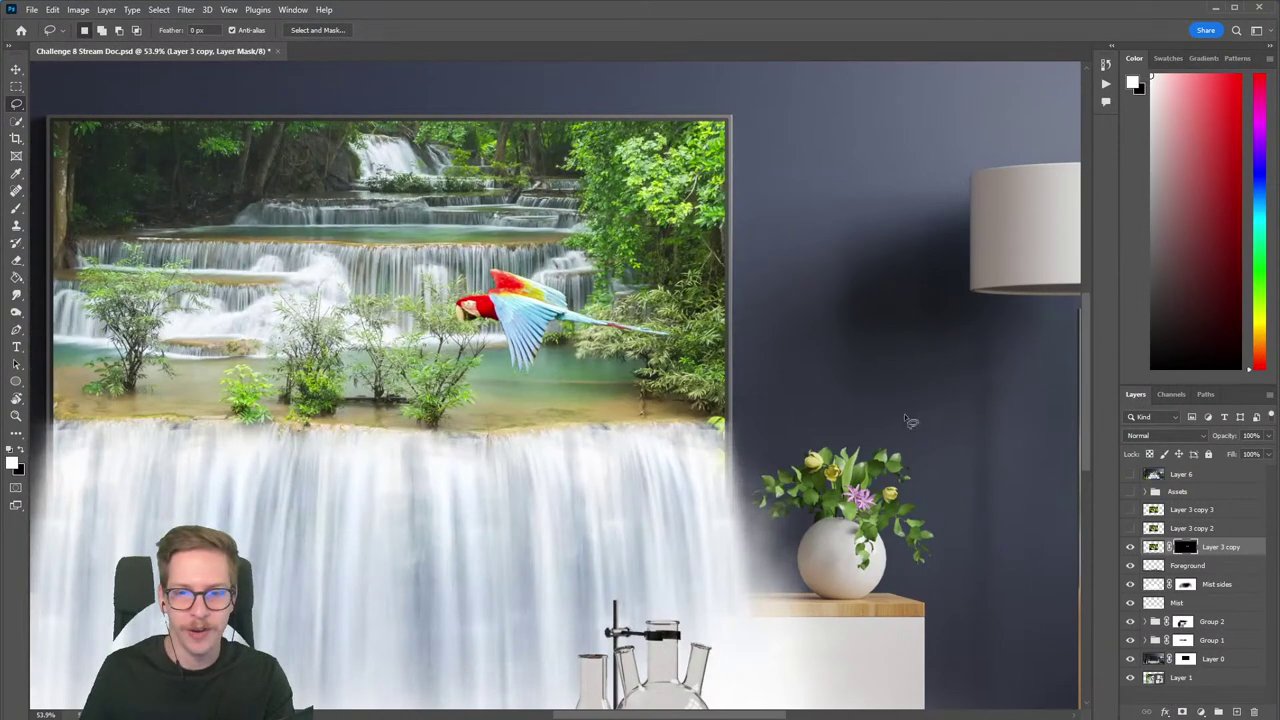
Show and activate Layer 3 copy 2, and hide the masked Layer 3 copy.
{"action": "left_click", "coordinate": [1131, 528]}
{"action": "left_click", "coordinate": [1190, 531]}
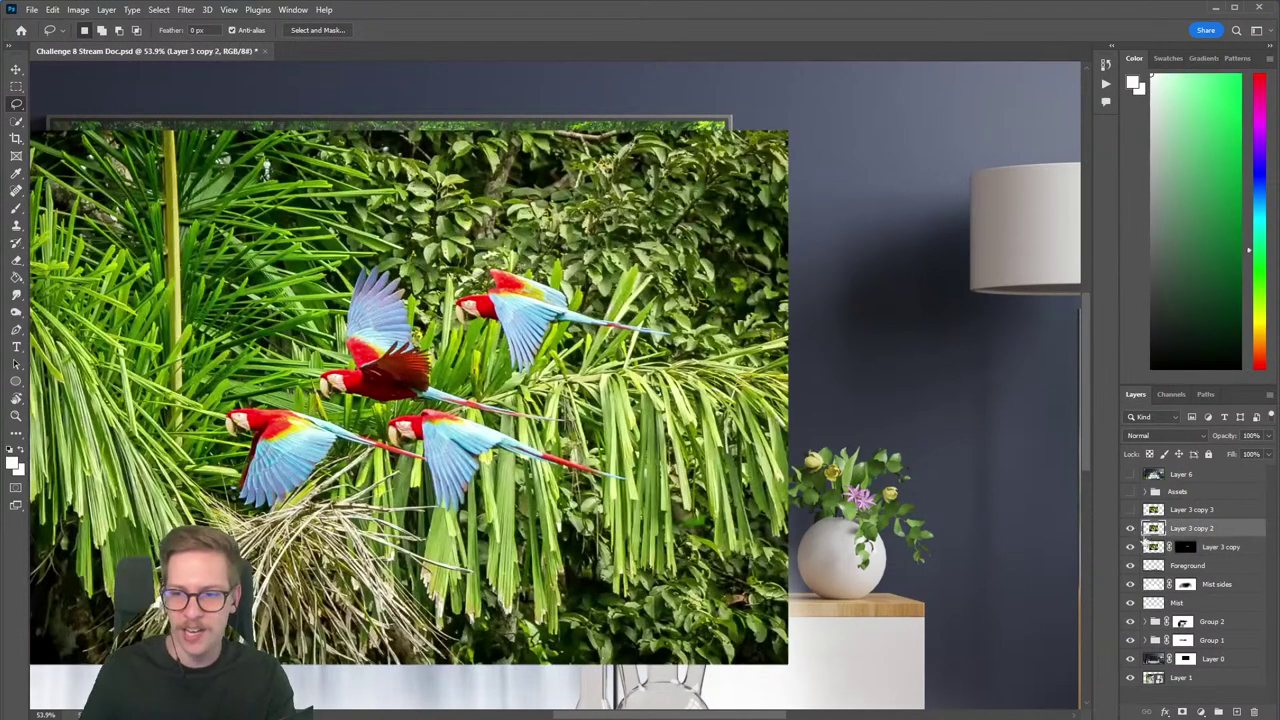
{"action": "left_click_drag", "start_coordinate": [968, 497], "coordinate": [1125, 497]}
{"action": "left_click_drag", "start_coordinate": [619, 408], "coordinate": [640, 401]}
{"action": "left_click_drag", "start_coordinate": [640, 401], "coordinate": [594, 401]}
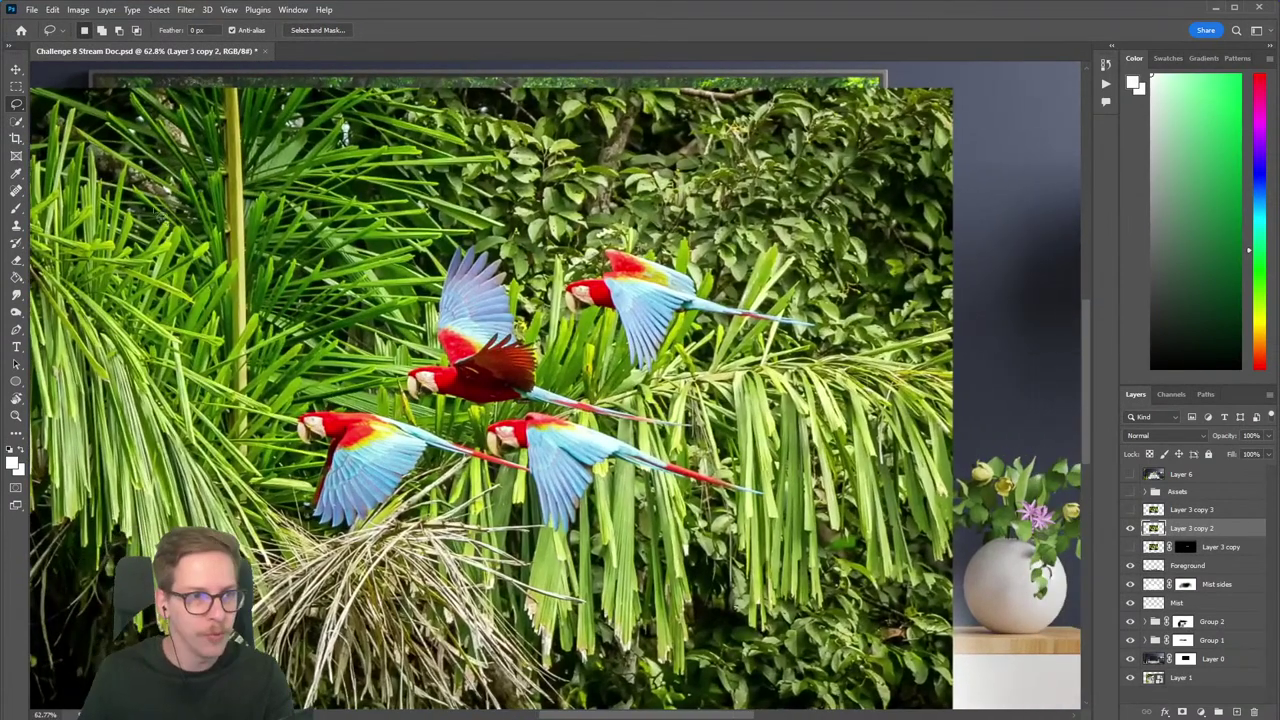
Select the lower-left parrot on Layer 3 copy 2 with the Object Selection tool.
{"action": "left_click", "coordinate": [17, 141]}
{"action": "left_click", "coordinate": [15, 108]}
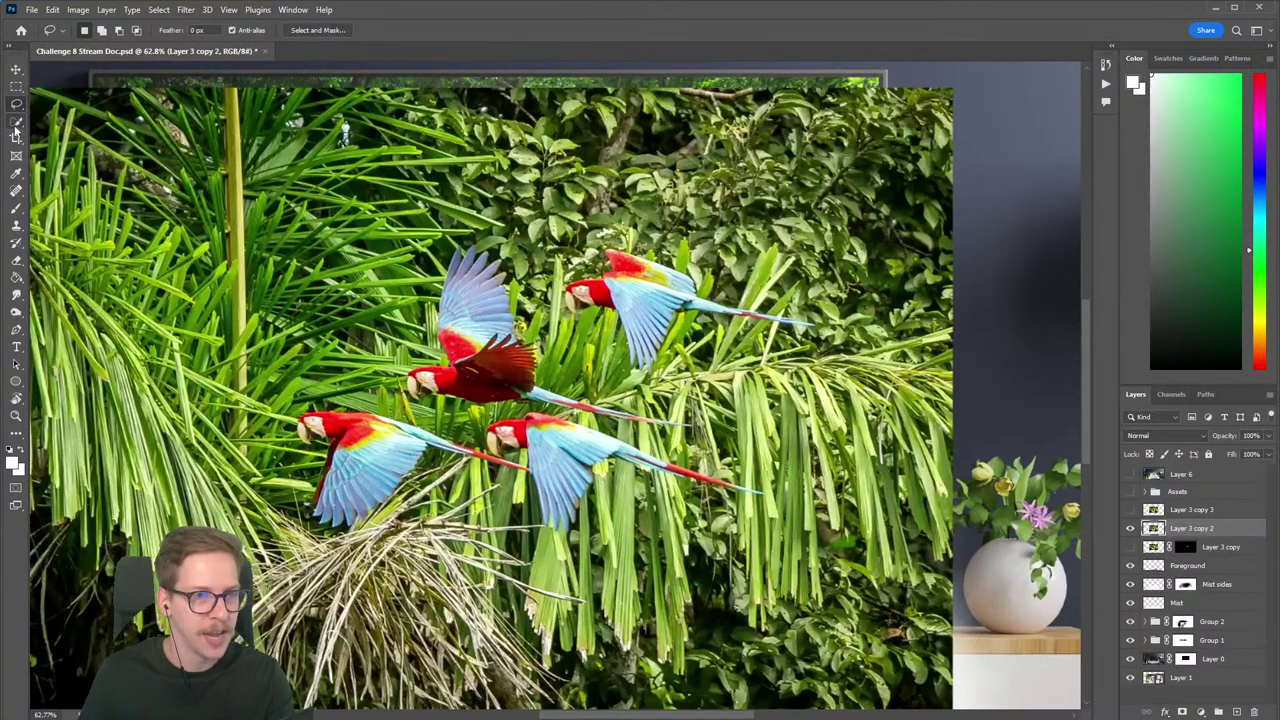
{"action": "left_click", "coordinate": [15, 127]}
{"action": "left_click", "coordinate": [61, 124]}
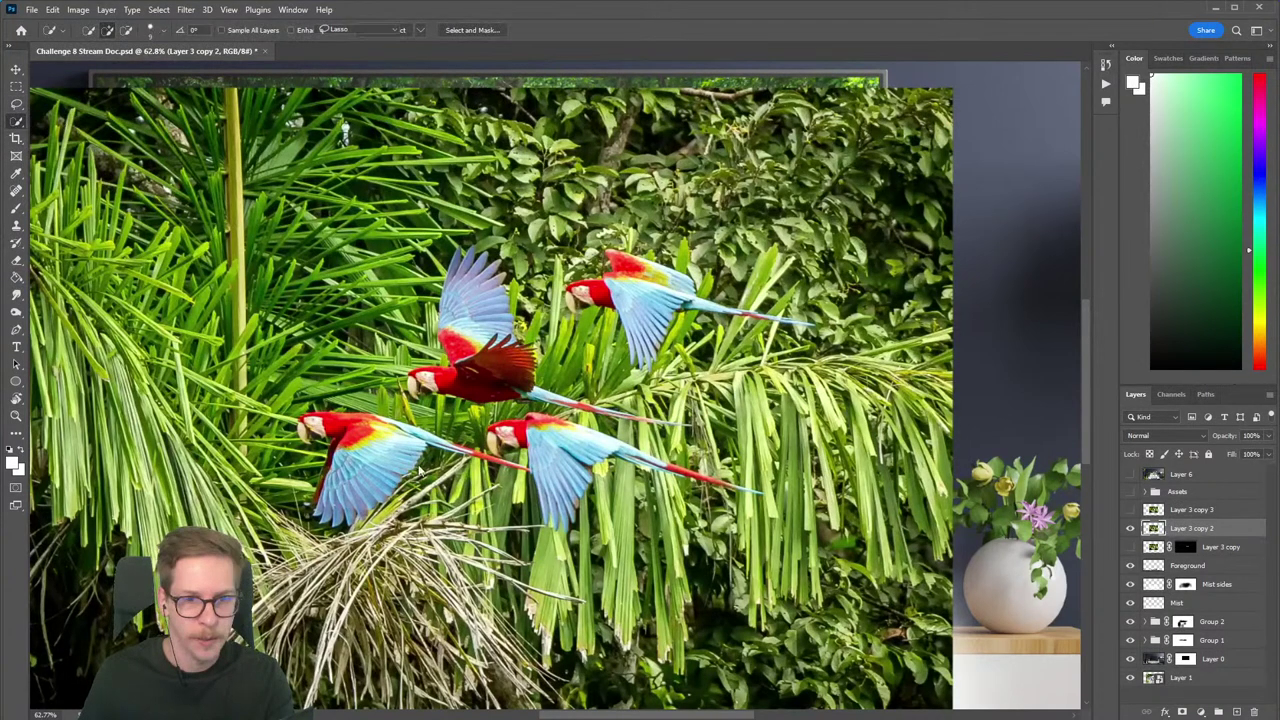
{"action": "scroll", "coordinate": [420, 468], "scroll_direction": "up", "scroll_amount": 1}
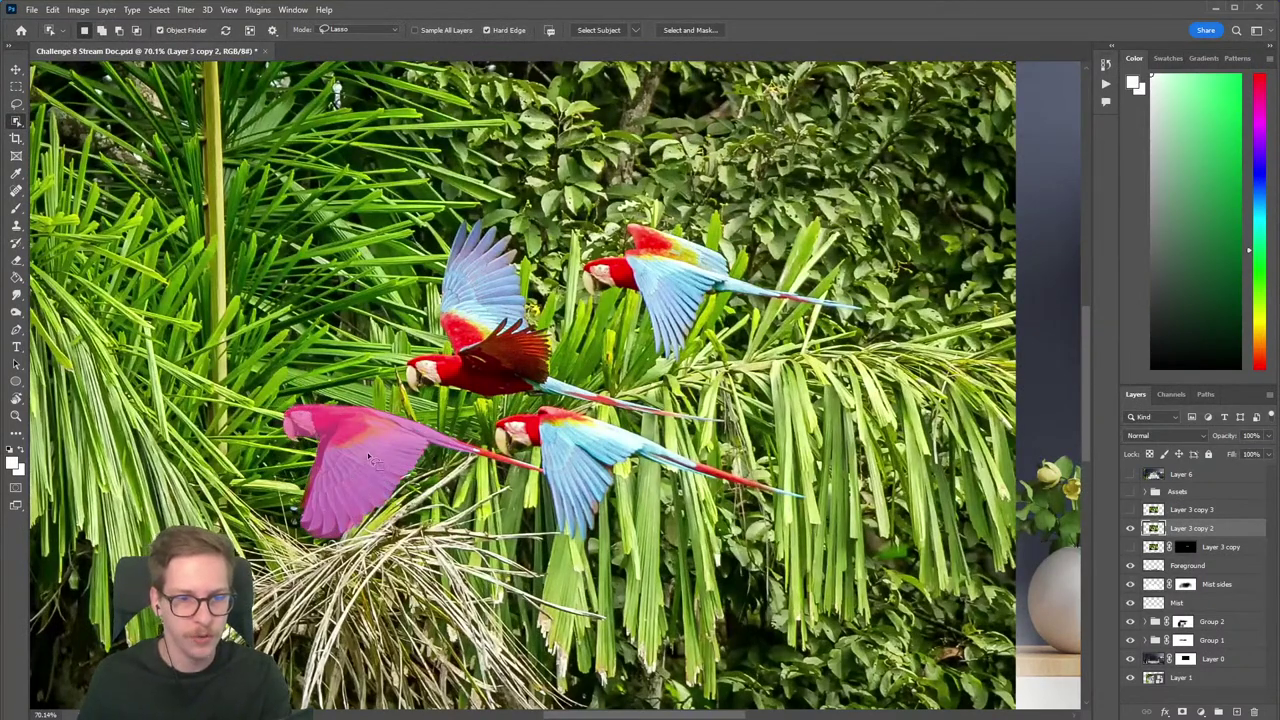
{"action": "left_click", "coordinate": [396, 445]}
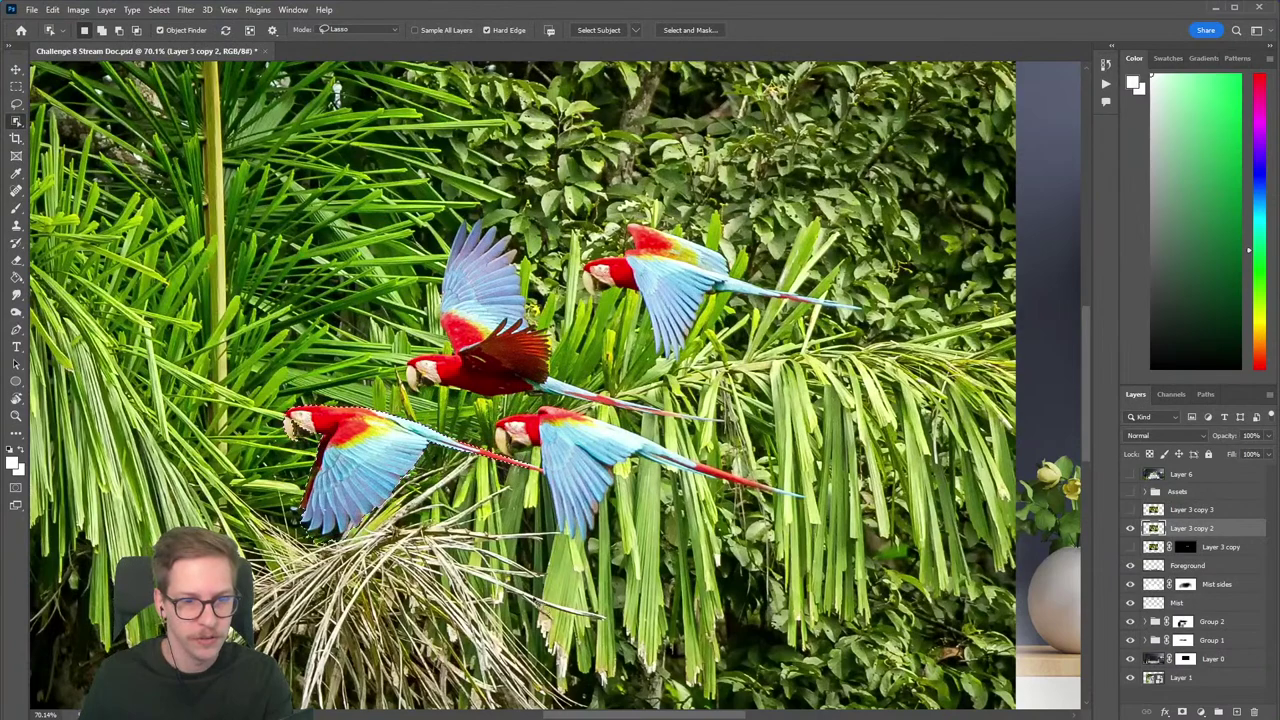
Subtract the stray twig area below the lower-left parrot's wing from the selection with the Lasso tool.
{"action": "left_click_drag", "start_coordinate": [354, 567], "coordinate": [420, 555]}
{"action": "left_click_drag", "start_coordinate": [590, 329], "coordinate": [596, 412]}
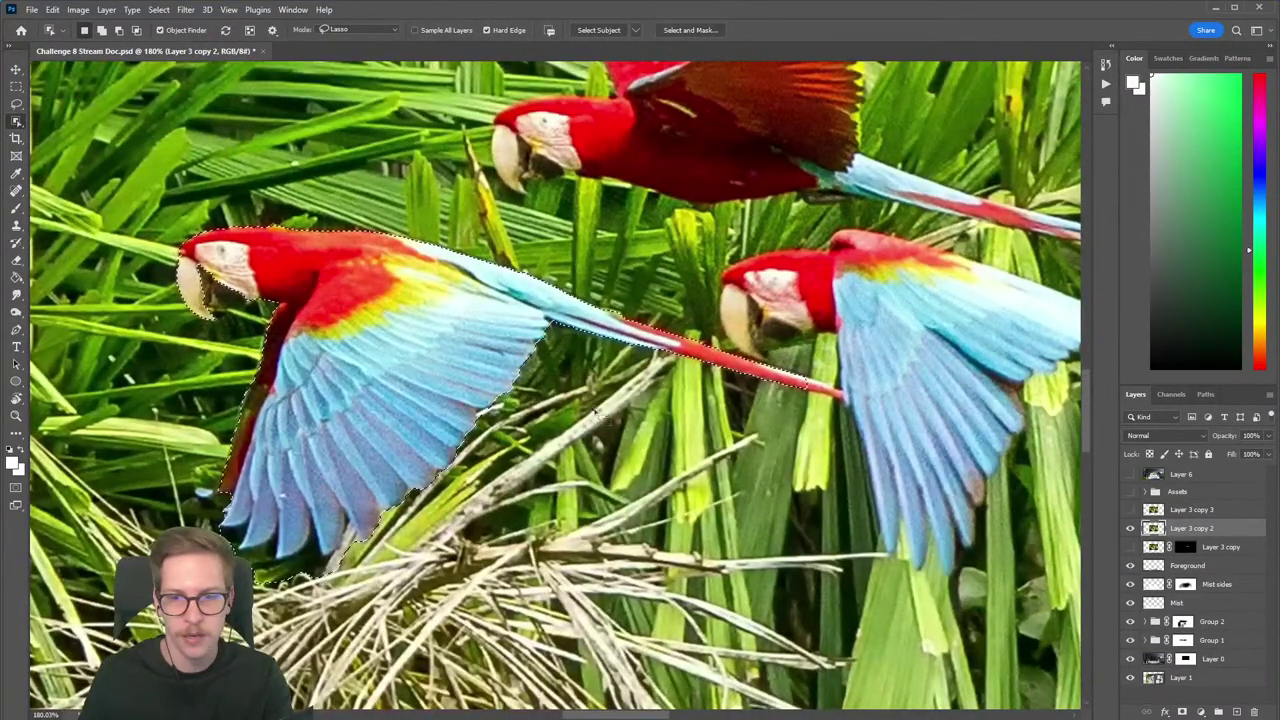
{"action": "key", "text": "l"}
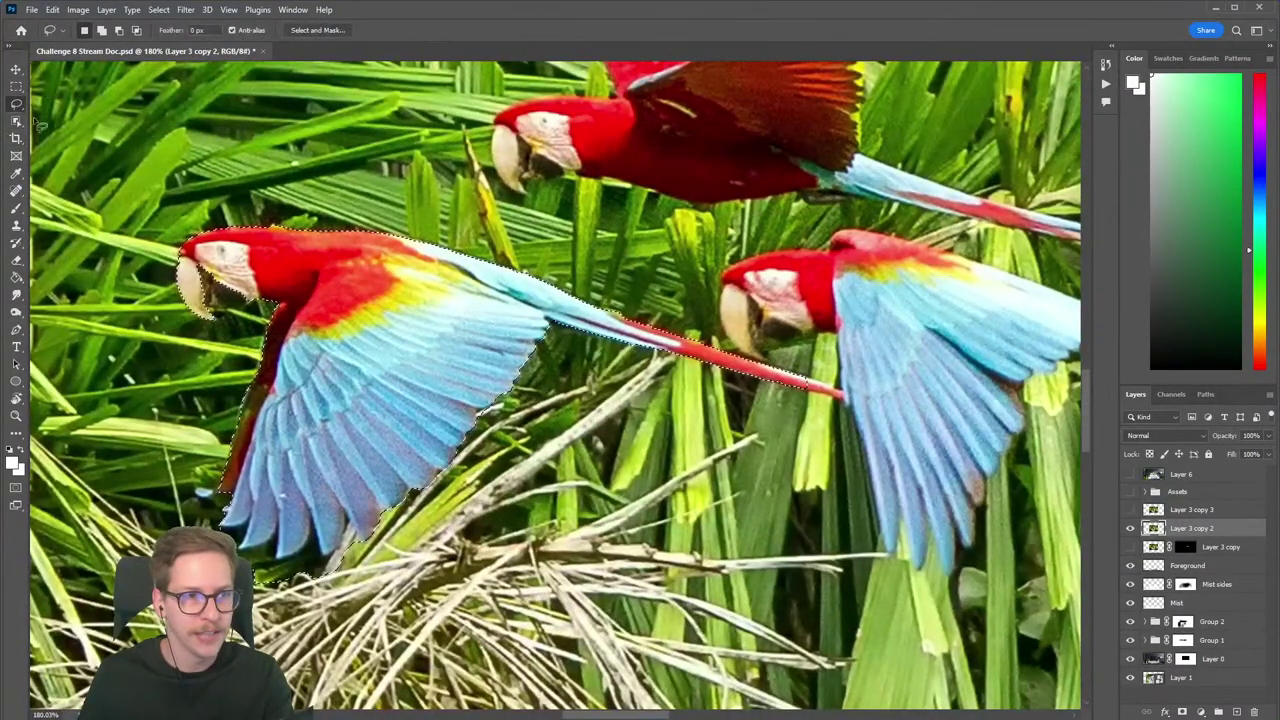
{"action": "key", "text": "alt"}
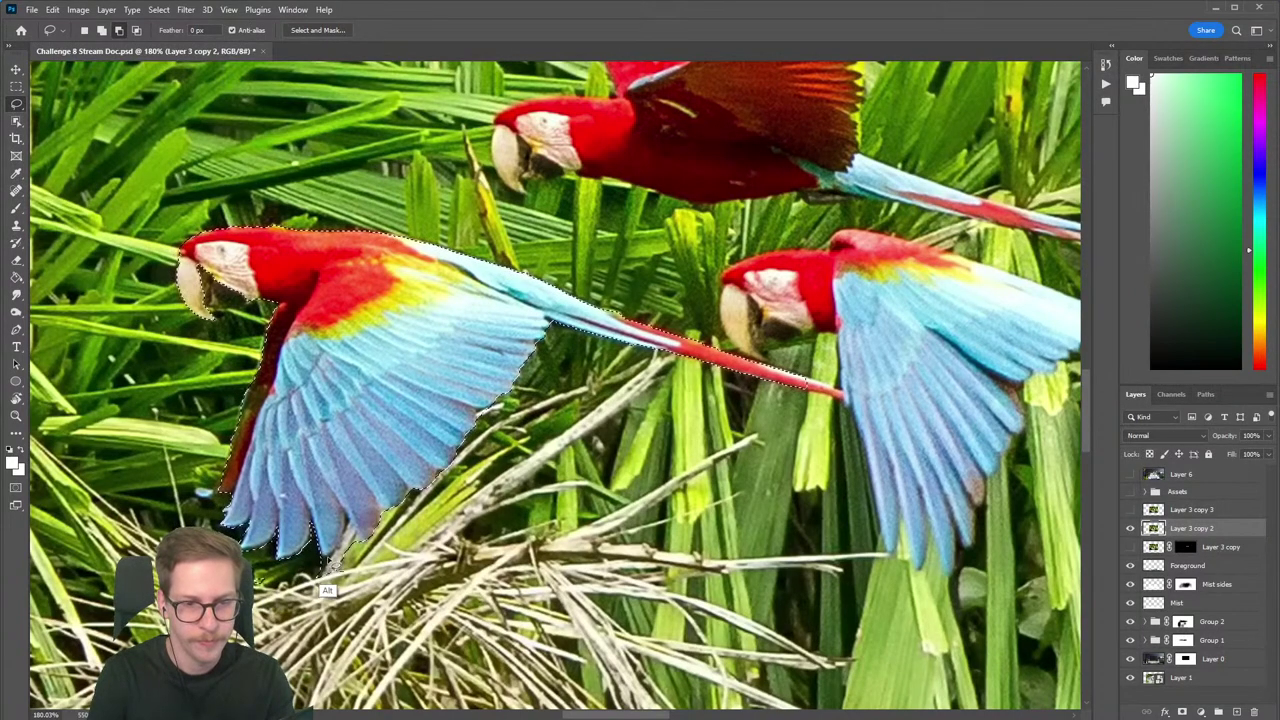
{"action": "left_click_drag", "start_coordinate": [300, 612], "coordinate": [318, 560]}
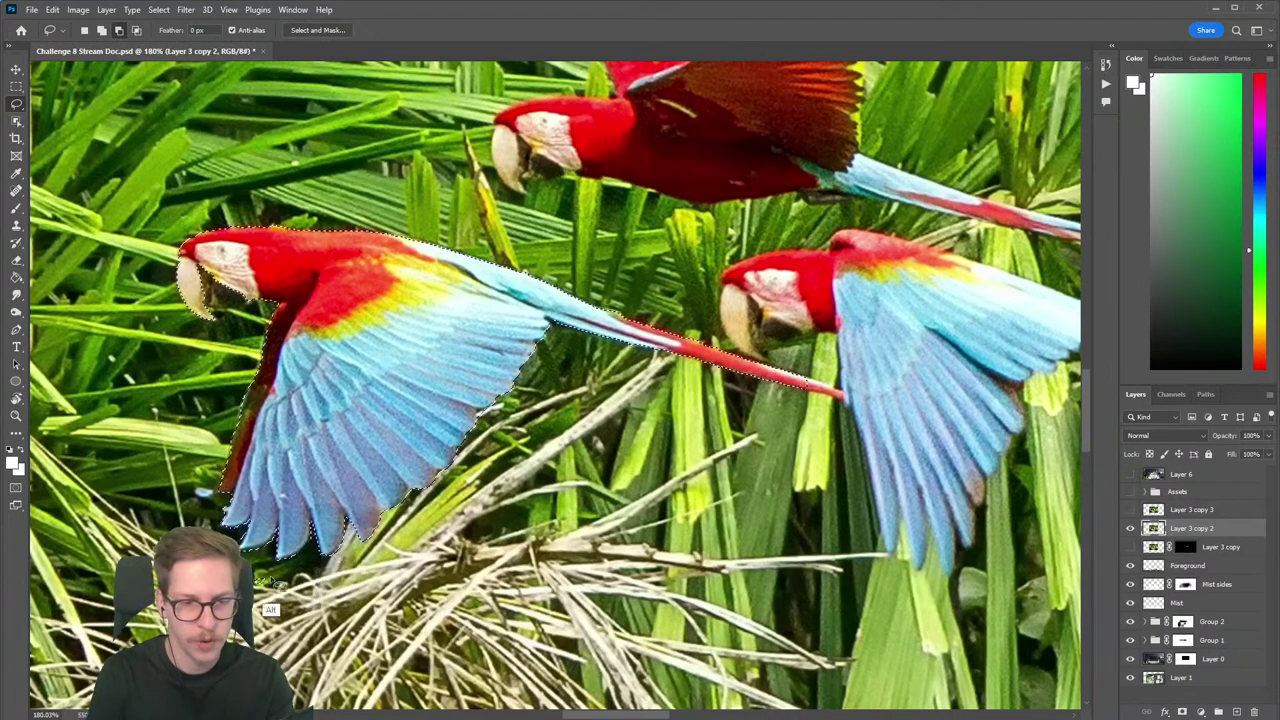
{"action": "left_click_drag", "start_coordinate": [637, 392], "coordinate": [565, 390]}
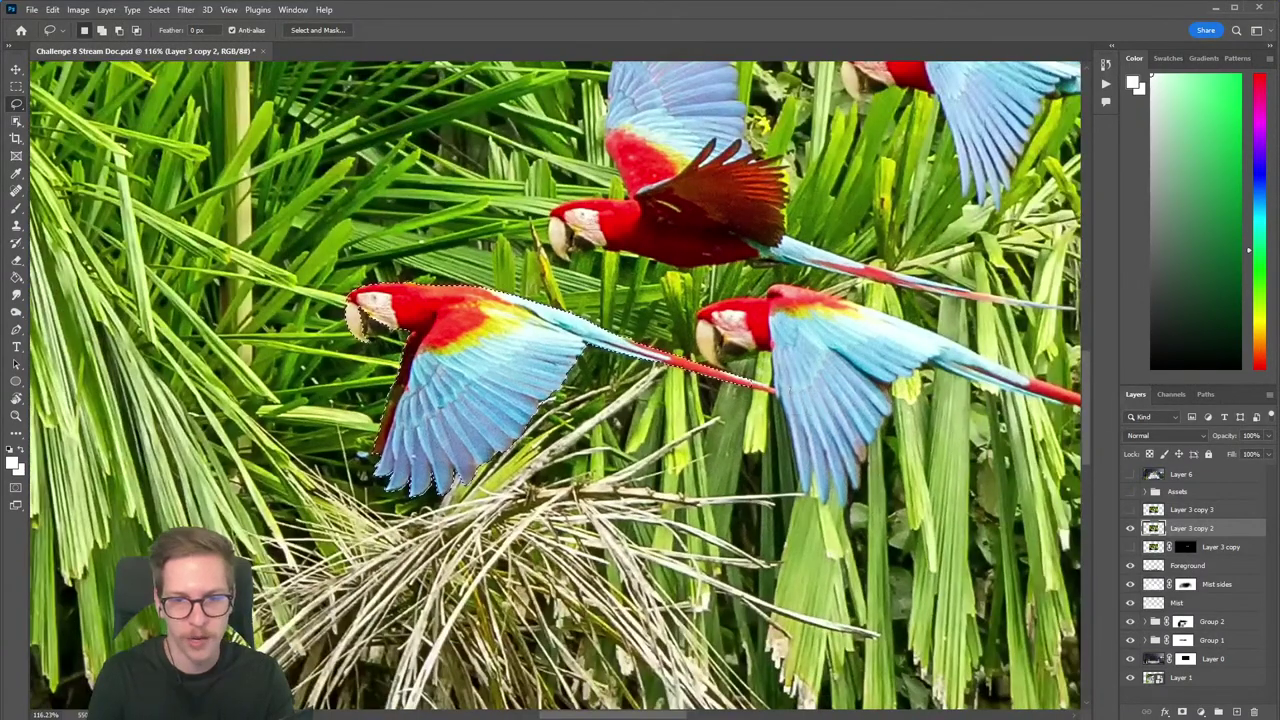
{"action": "left_click_drag", "start_coordinate": [806, 394], "coordinate": [657, 394]}
{"action": "left_click_drag", "start_coordinate": [533, 392], "coordinate": [590, 410]}
{"action": "mouse_move", "coordinate": [586, 412]}
{"action": "left_mouse_down"}
{"action": "mouse_move", "coordinate": [506, 387]}
{"action": "mouse_move", "coordinate": [574, 411]}
{"action": "mouse_move", "coordinate": [557, 398]}
{"action": "mouse_move", "coordinate": [516, 412]}
{"action": "left_mouse_up"}
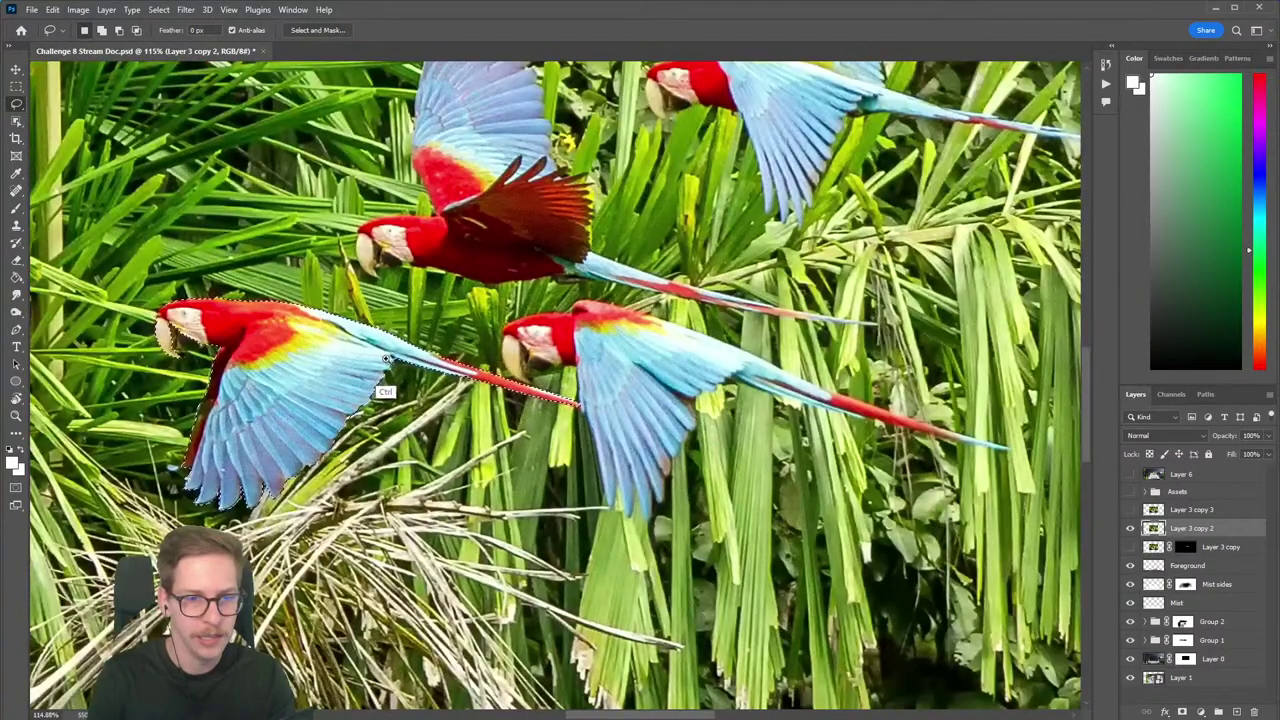
Add the missed area beneath the lower-left parrot's beak to the selection and mask Layer 3 copy 2 with it.
{"action": "scroll", "coordinate": [260, 380], "scroll_direction": "down", "scroll_amount": 2}
{"action": "scroll", "coordinate": [228, 337], "scroll_direction": "up", "scroll_amount": 5}
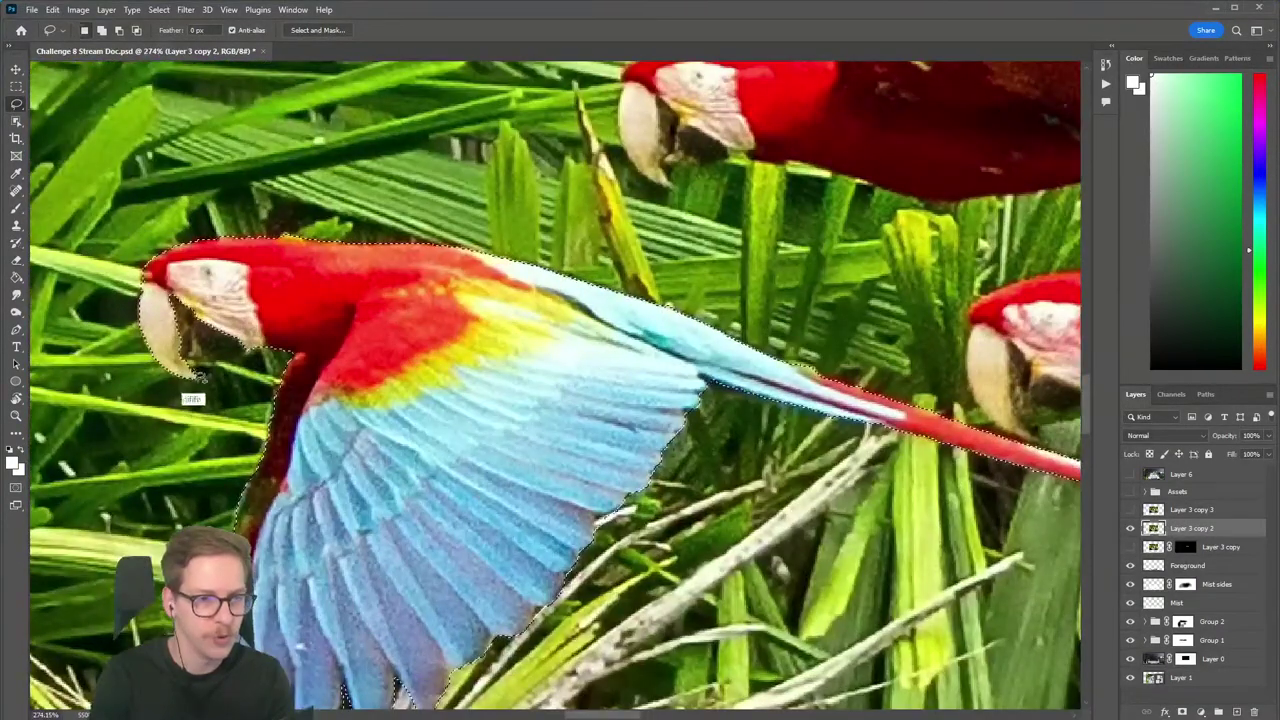
{"action": "mouse_move", "coordinate": [232, 361]}
{"action": "left_mouse_down"}
{"action": "mouse_move", "coordinate": [194, 280]}
{"action": "mouse_move", "coordinate": [180, 356]}
{"action": "left_mouse_up"}
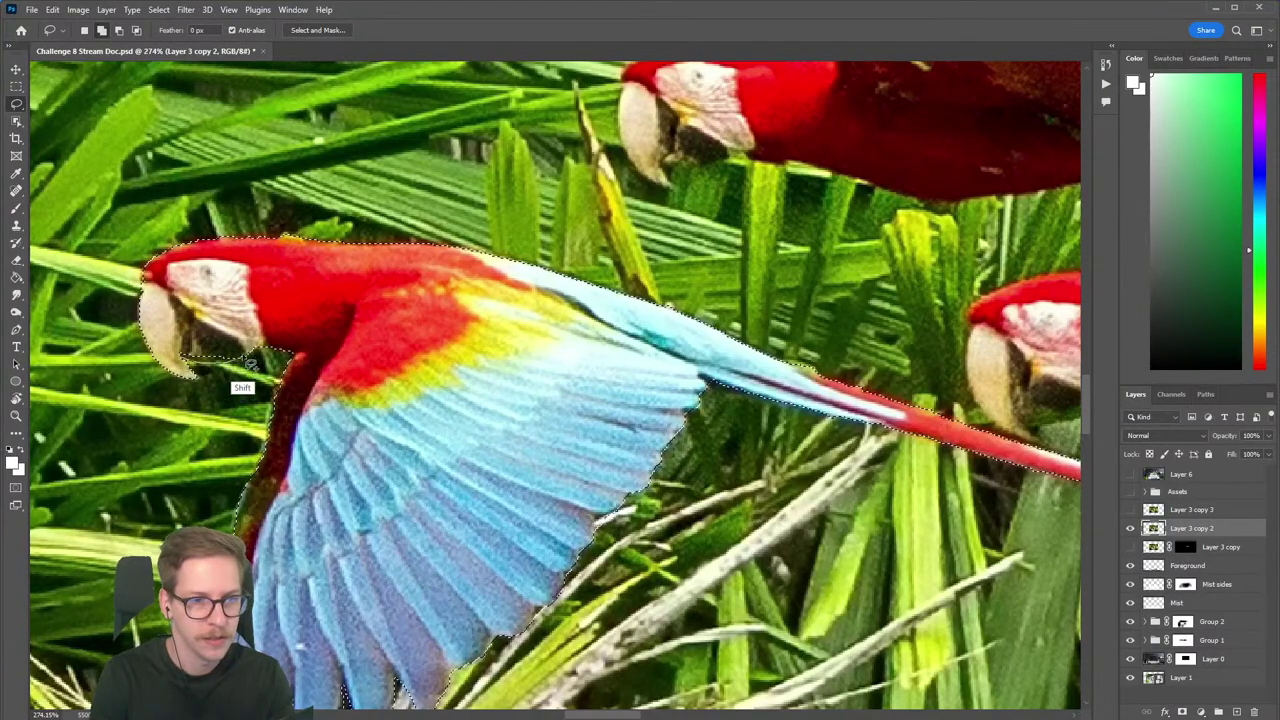
{"action": "scroll", "coordinate": [275, 335], "scroll_direction": "down", "scroll_amount": 5}
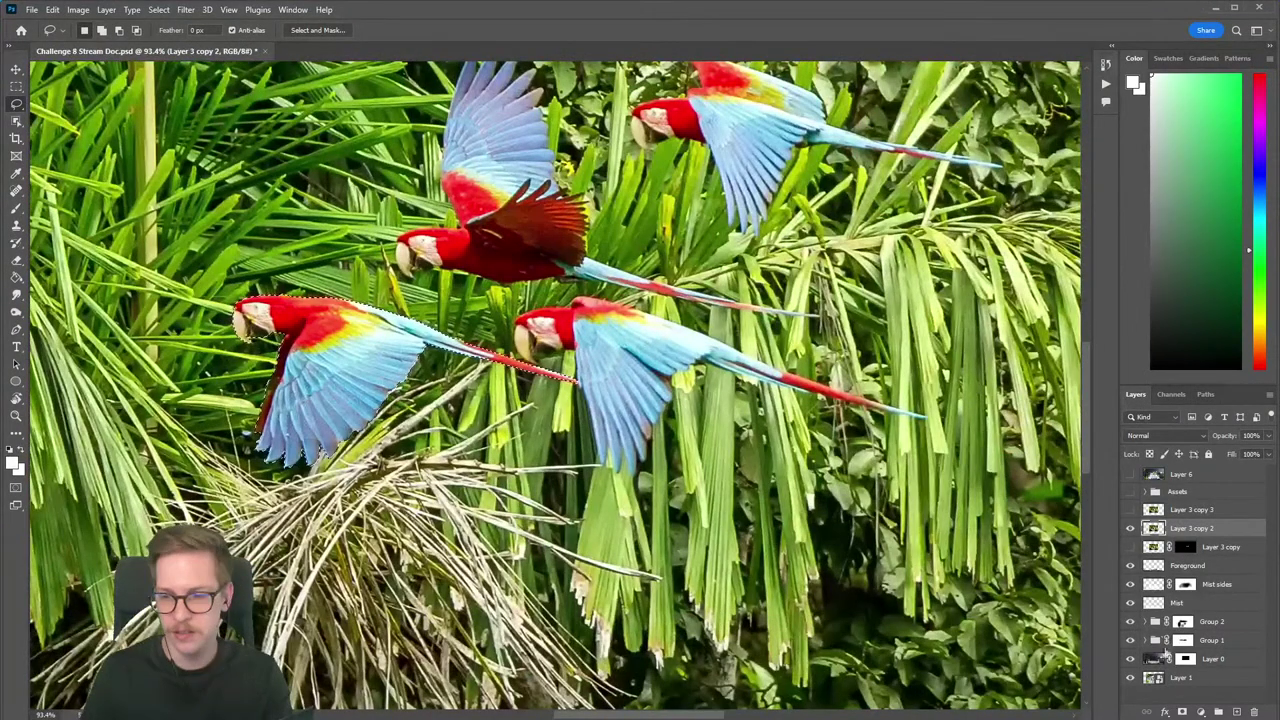
{"action": "left_click", "coordinate": [1182, 711]}
{"action": "scroll", "coordinate": [749, 462], "scroll_direction": "down", "scroll_amount": 5}
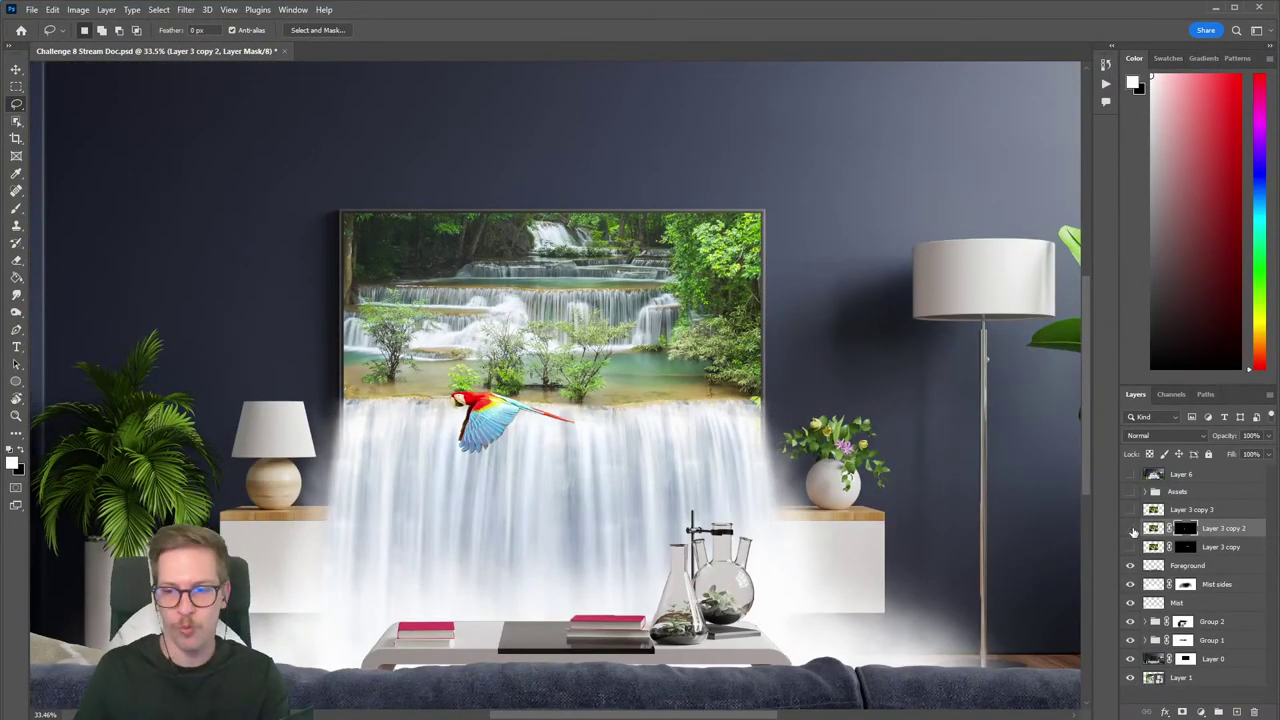
Show Layer 3 copy and move its parrot over the TV's right edge, with the Layer 3 copy 2 parrot over the left edge.
{"action": "left_click", "coordinate": [1131, 547]}
{"action": "key", "text": "v"}
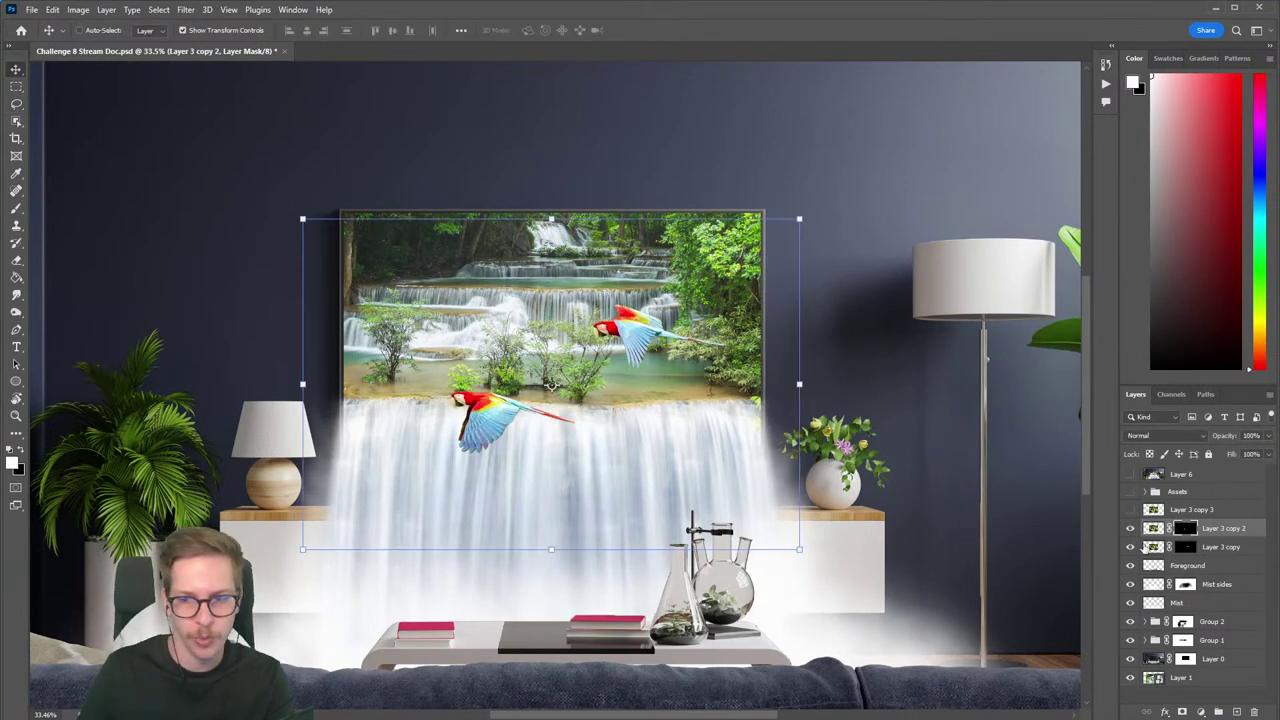
{"action": "left_click", "coordinate": [1157, 549]}
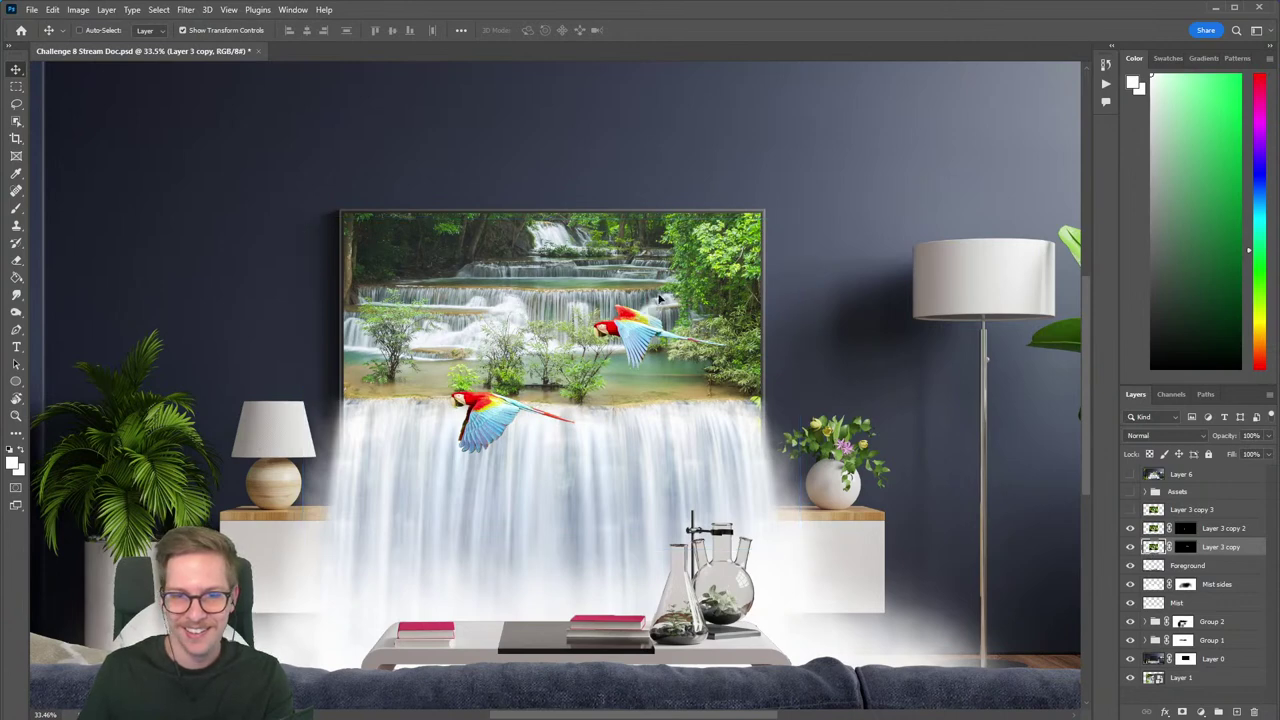
{"action": "left_click_drag", "start_coordinate": [660, 329], "coordinate": [760, 298]}
{"action": "key", "text": "alt+bracketright"}
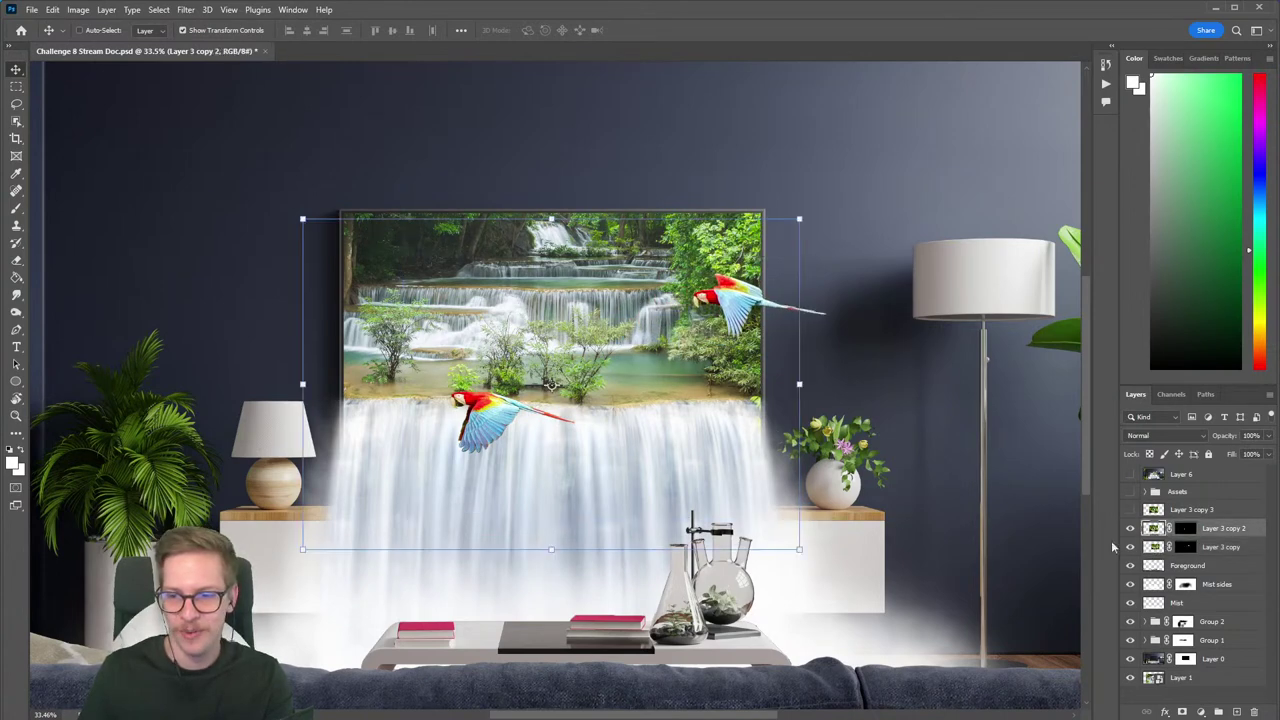
{"action": "left_click_drag", "start_coordinate": [499, 414], "coordinate": [372, 284]}
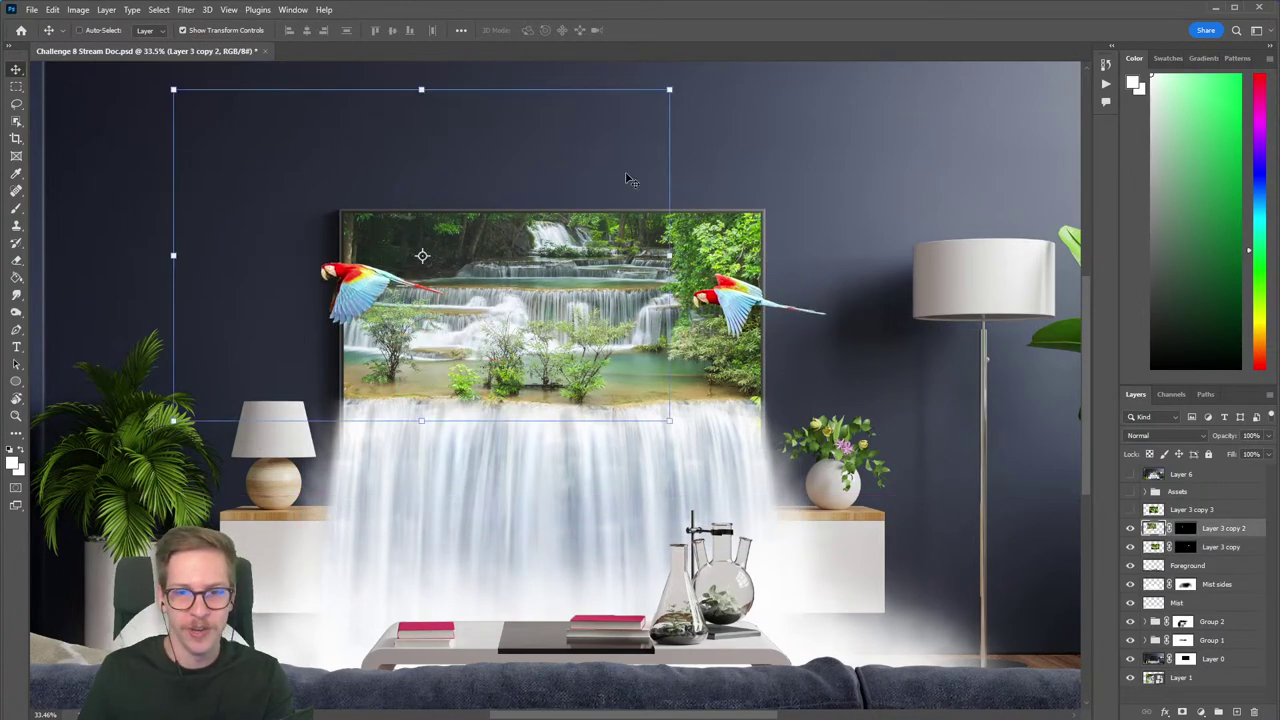
Convert the masked Layer 3 copy 2 and Layer 3 copy parrot layers to smart objects.
{"action": "right_click", "coordinate": [1238, 530]}
{"action": "left_click", "coordinate": [1133, 394]}
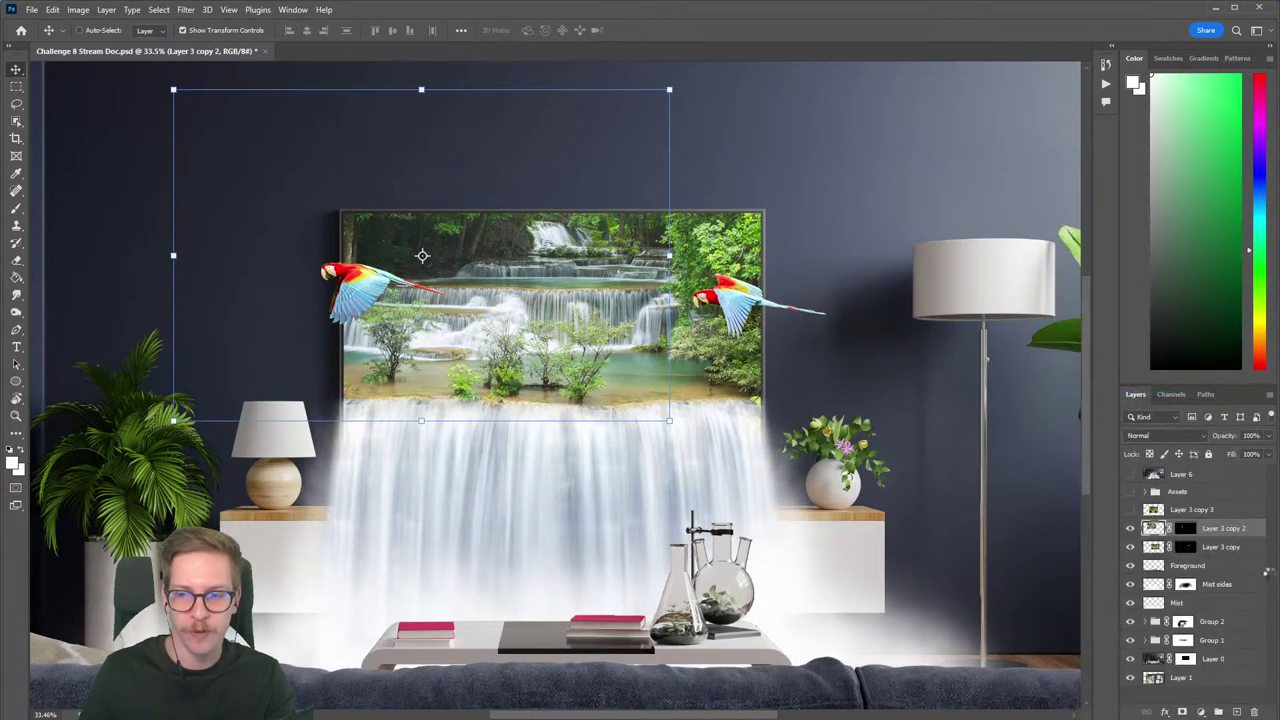
{"action": "left_click", "coordinate": [1240, 547]}
{"action": "right_click", "coordinate": [1240, 547]}
{"action": "left_click", "coordinate": [1123, 393]}
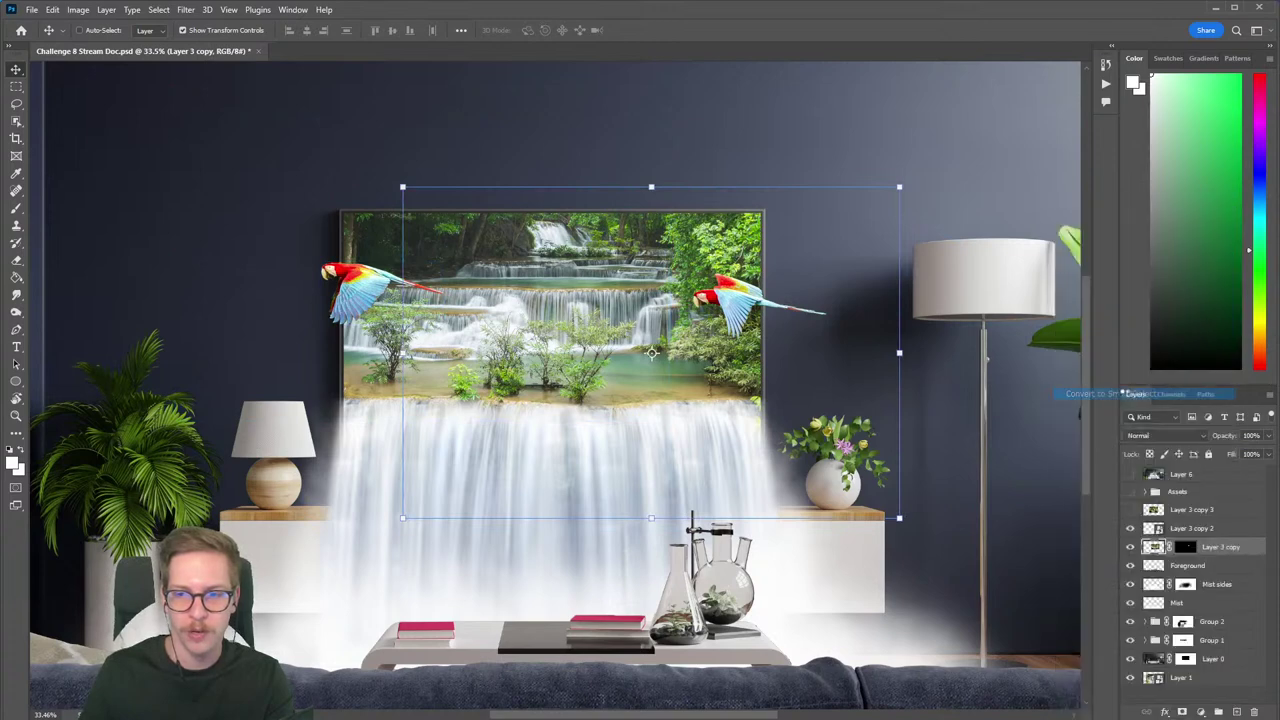
Scale the Layer 3 copy parrot to 61.67% near the TV's upper falls and shift the other parrot farther past the TV's left edge.
{"action": "left_click_drag", "start_coordinate": [826, 271], "coordinate": [652, 236]}
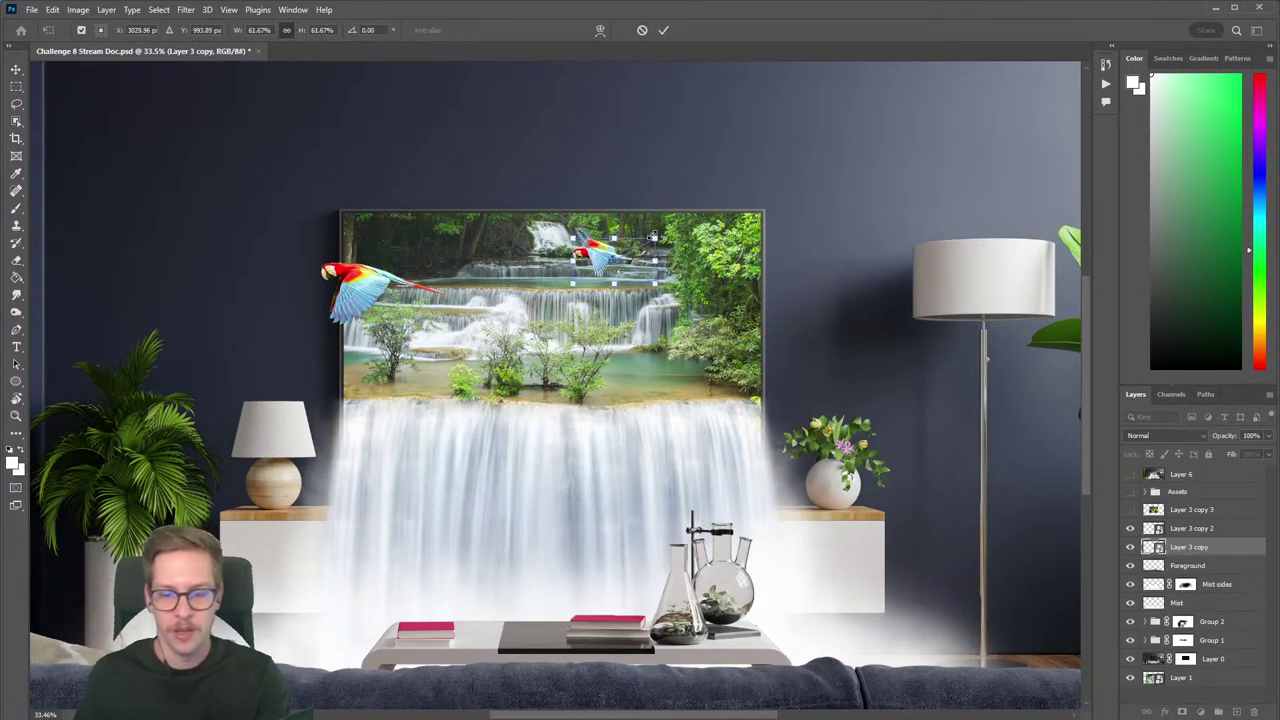
{"action": "key", "text": "Return"}
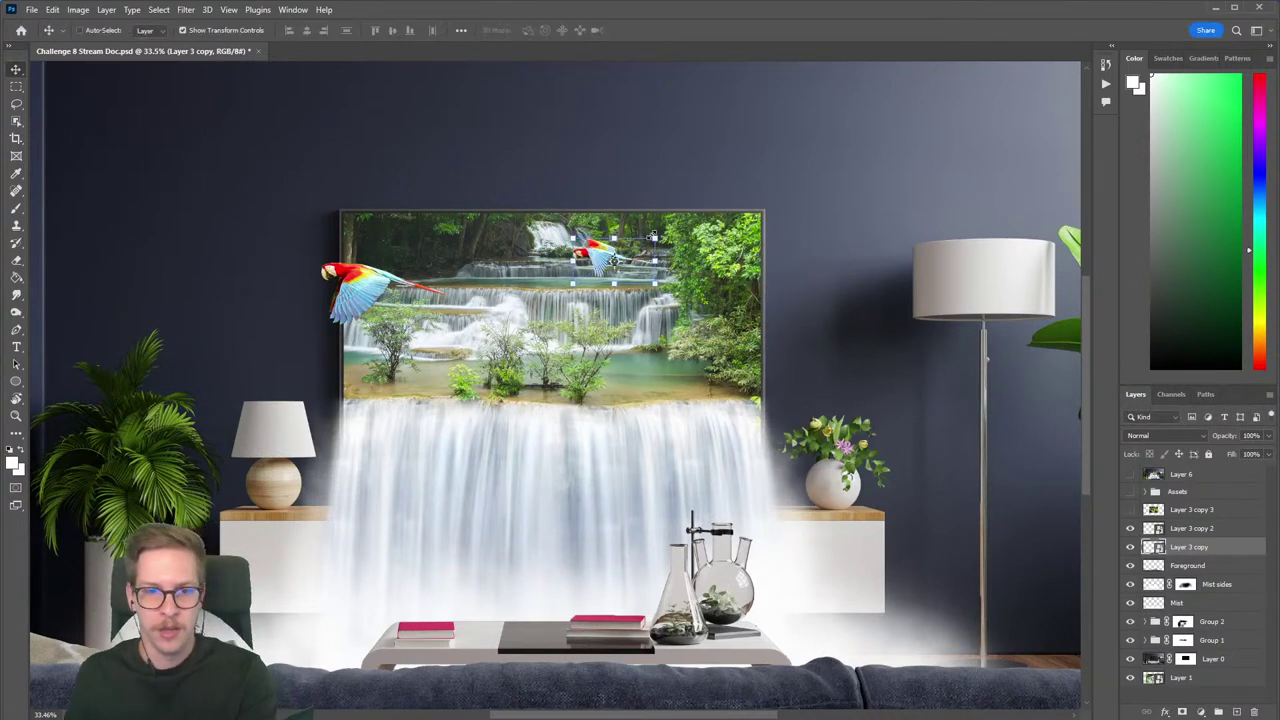
{"action": "left_click", "coordinate": [1187, 530]}
{"action": "left_click_drag", "start_coordinate": [424, 316], "coordinate": [401, 311]}
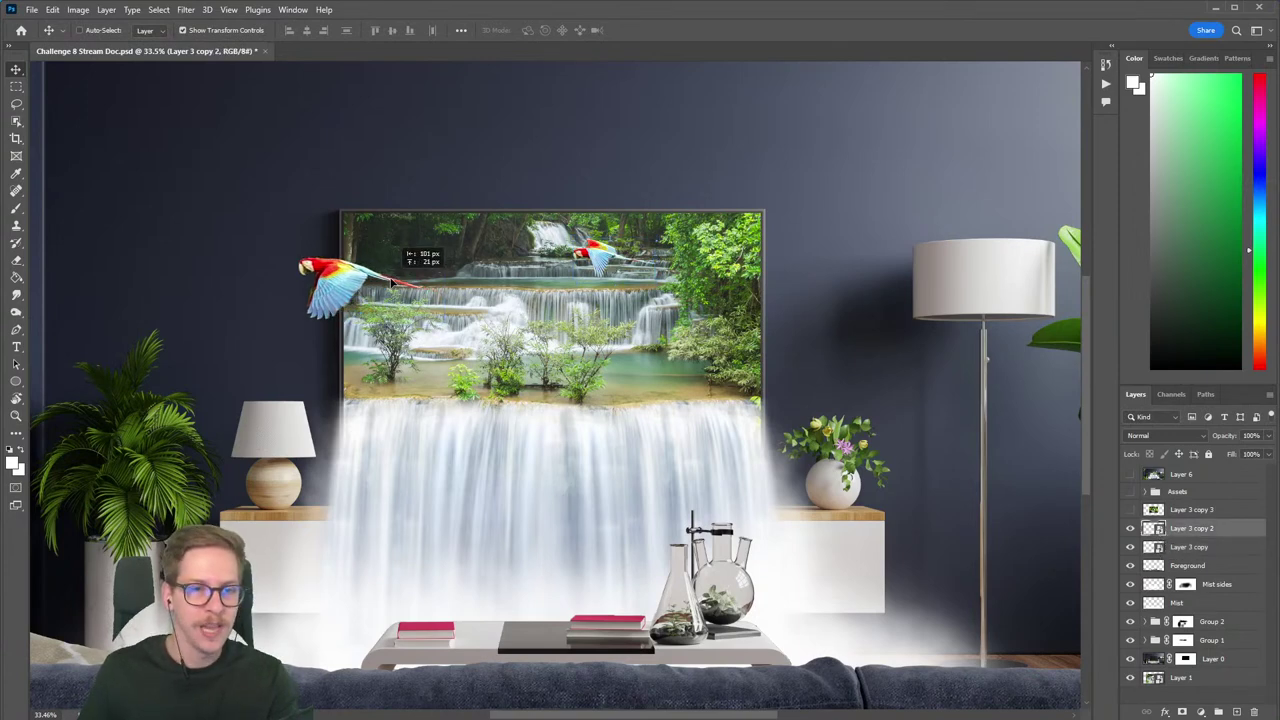
Expand the Assets group and show only the Layer 1 copy waterfall image within it.
{"action": "key", "text": "b"}
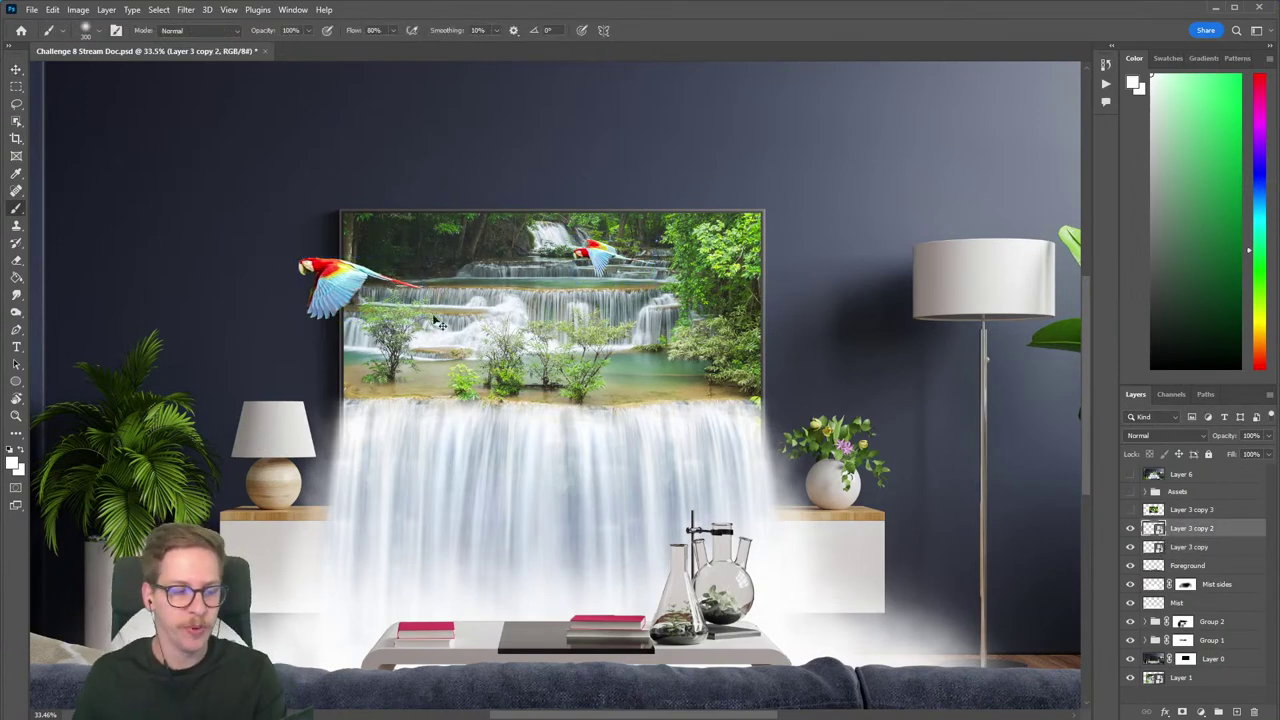
{"action": "scroll", "coordinate": [440, 322], "scroll_direction": "down", "scroll_amount": 3}
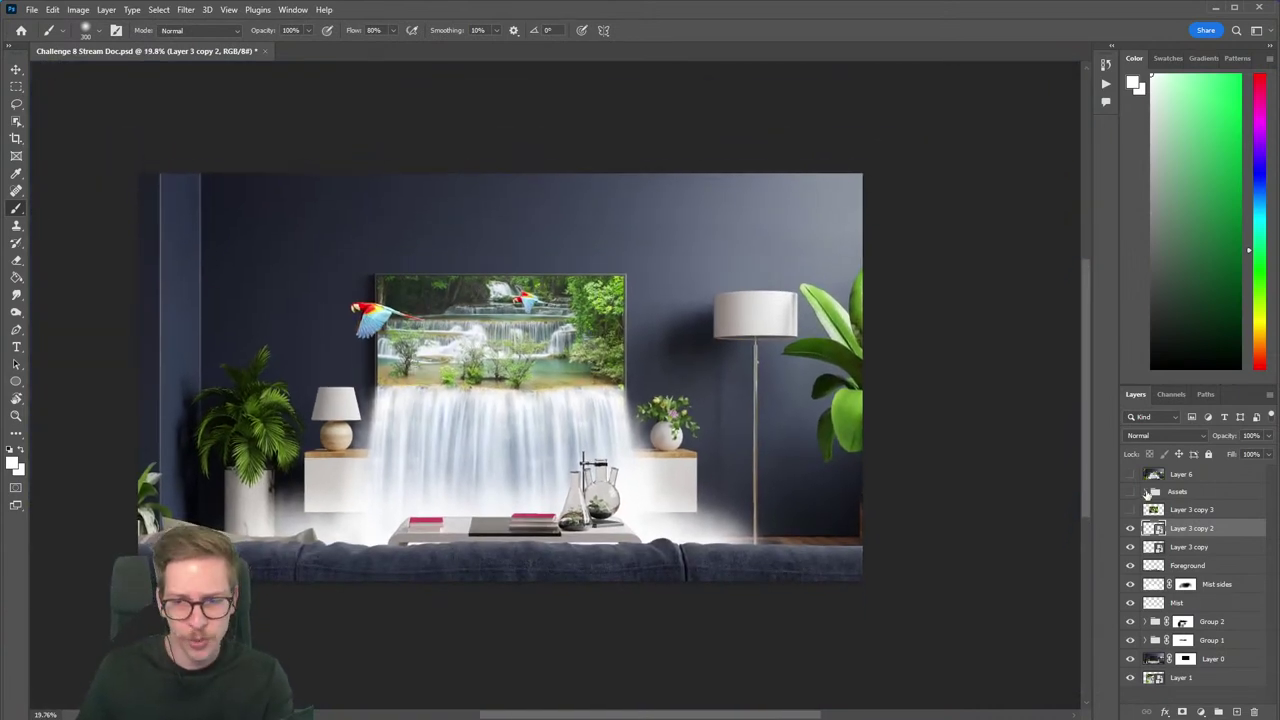
{"action": "left_click", "coordinate": [1146, 493]}
{"action": "left_click", "coordinate": [1130, 510]}
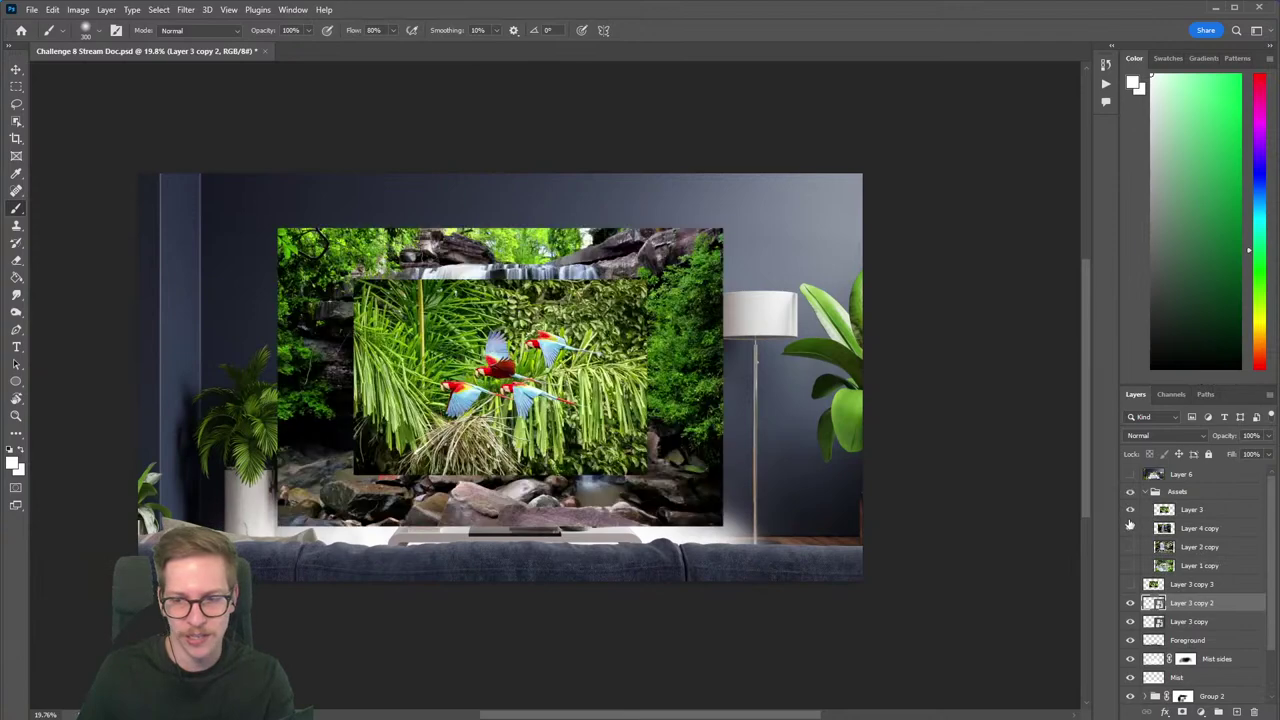
{"action": "left_click", "coordinate": [1130, 512]}
{"action": "left_click", "coordinate": [1130, 529]}
{"action": "left_click", "coordinate": [1131, 566]}
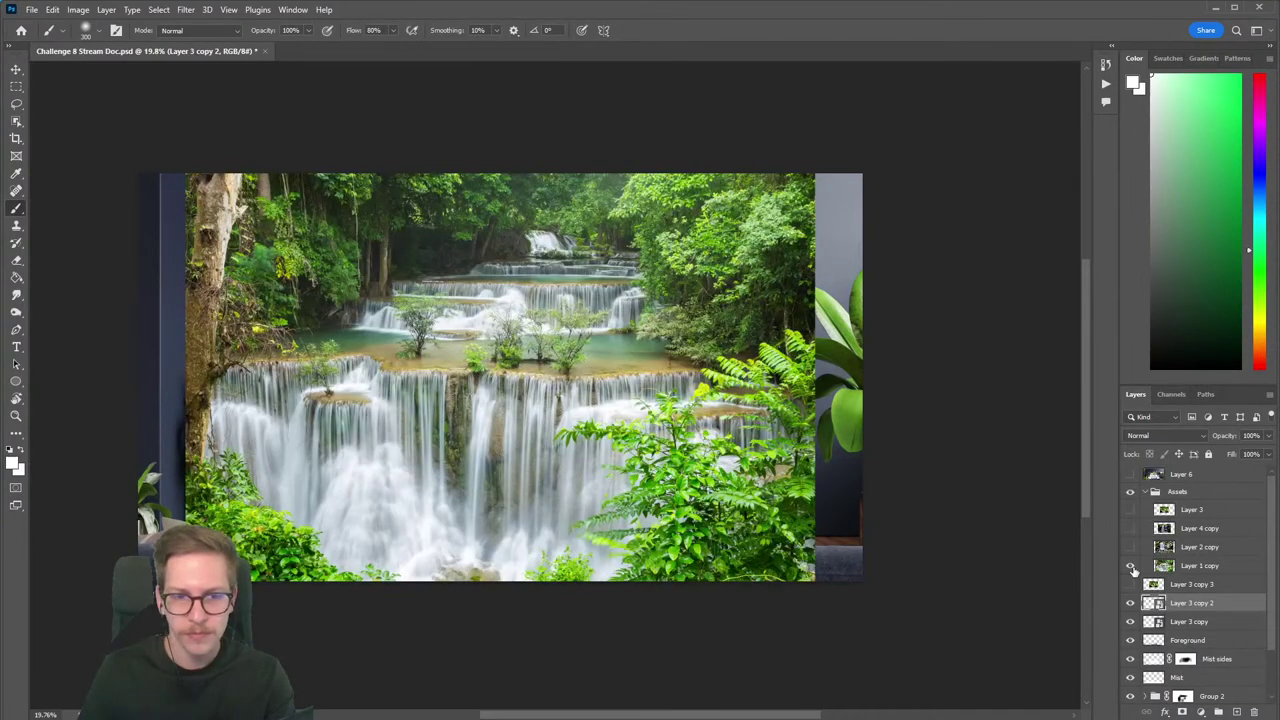
Duplicate Layer 1 copy, move the duplicate out below the Assets group, and collapse and hide that group.
{"action": "left_click", "coordinate": [1183, 567]}
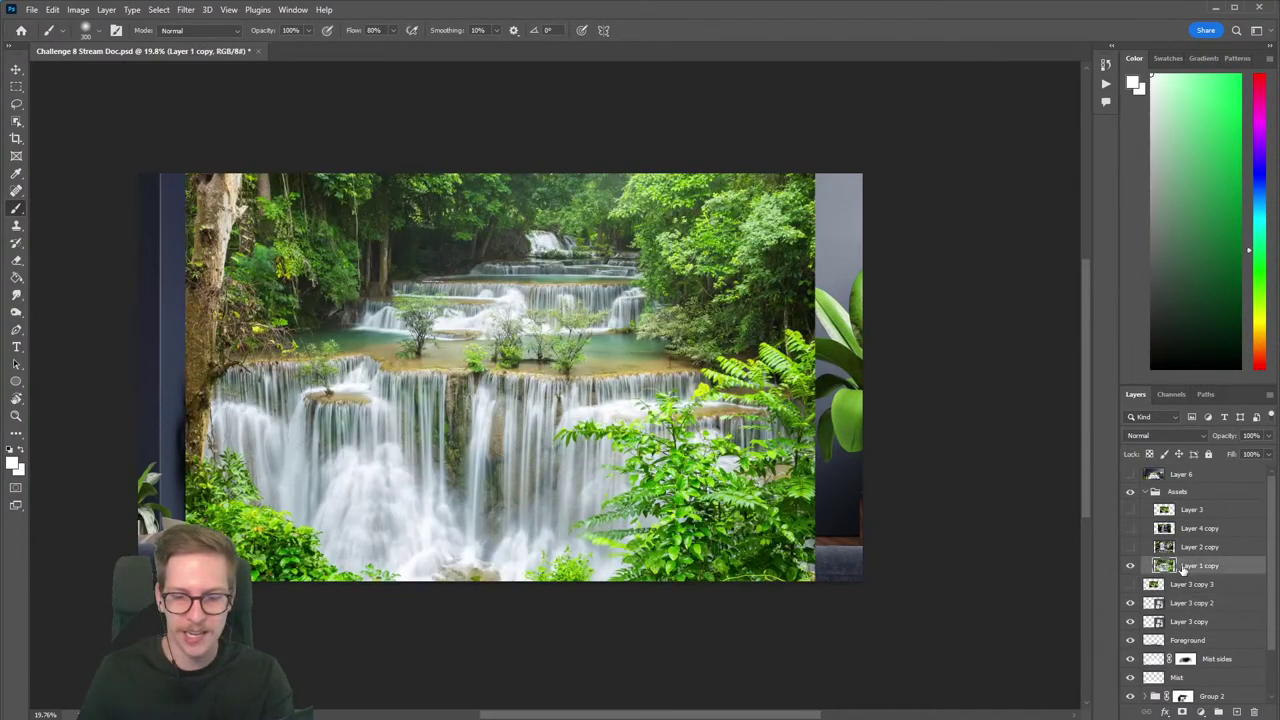
{"action": "key", "text": "ctrl+j"}
{"action": "mouse_move", "coordinate": [1199, 575]}
{"action": "left_mouse_down"}
{"action": "mouse_move", "coordinate": [1200, 612]}
{"action": "mouse_move", "coordinate": [1200, 593]}
{"action": "left_mouse_up"}
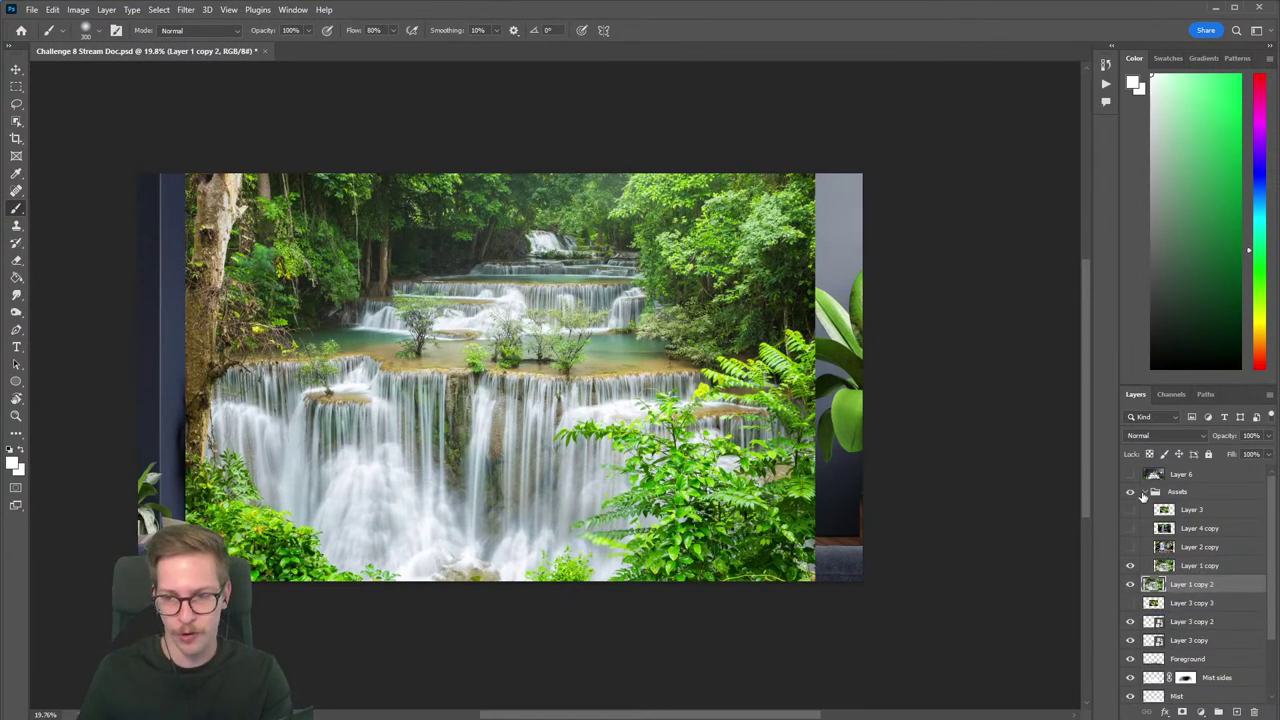
{"action": "left_click", "coordinate": [1145, 497]}
{"action": "left_click", "coordinate": [1150, 492]}
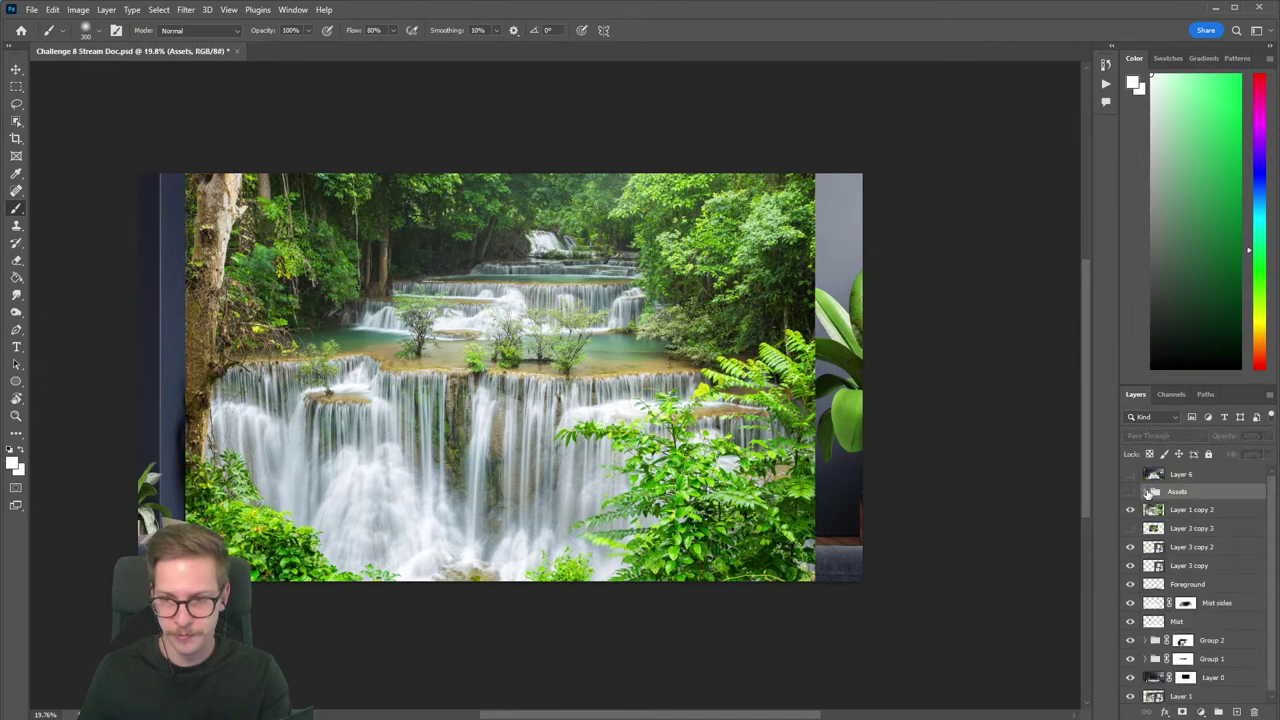
{"action": "left_click", "coordinate": [1131, 511]}
{"action": "left_click", "coordinate": [1131, 511]}
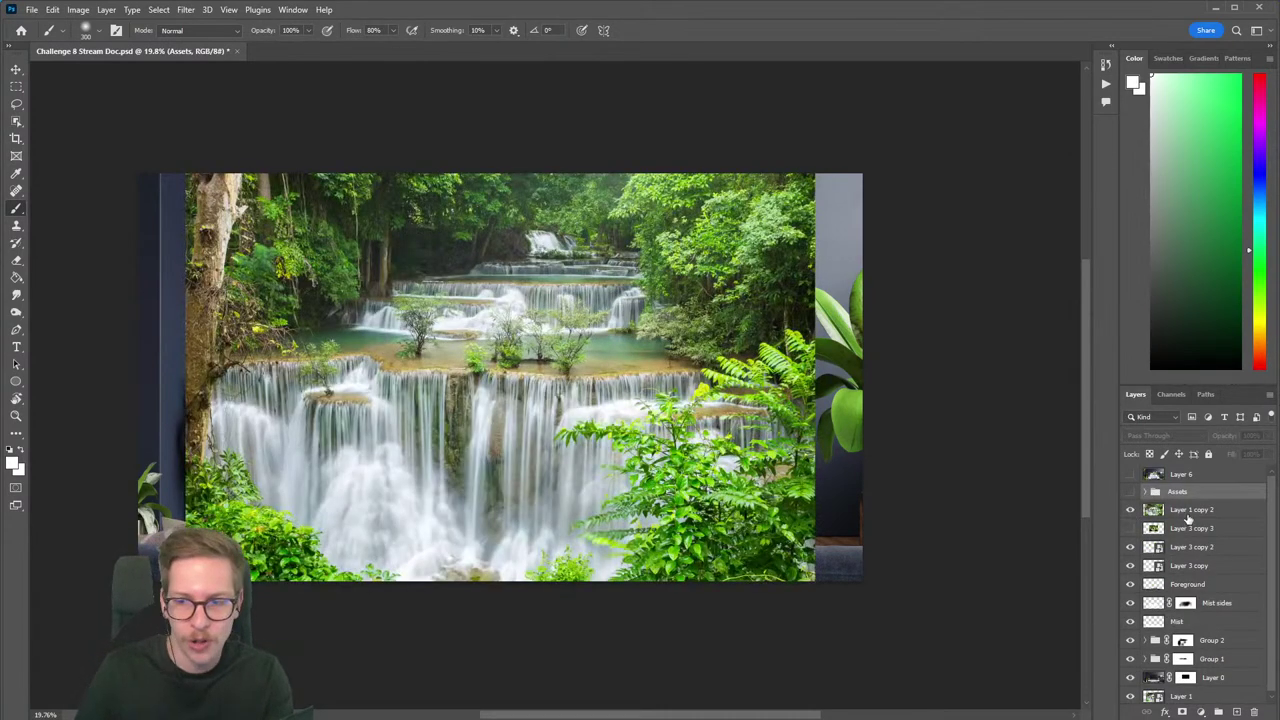
Scale Layer 1 copy 2 to 92.79% centered over the room, and save the document.
{"action": "left_click", "coordinate": [1188, 514]}
{"action": "key", "text": "v"}
{"action": "left_click_drag", "start_coordinate": [809, 591], "coordinate": [766, 560]}
{"action": "left_click_drag", "start_coordinate": [591, 458], "coordinate": [614, 468]}
{"action": "key", "text": "Return"}
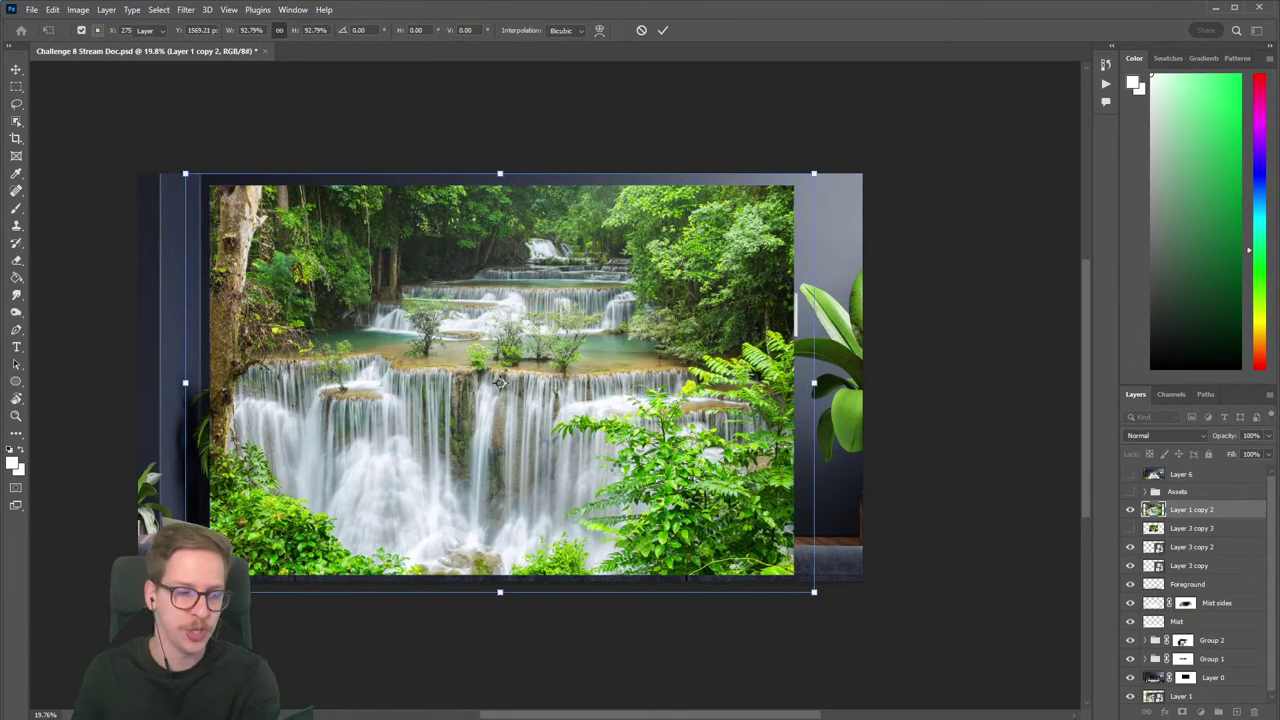
{"action": "scroll", "coordinate": [575, 418], "scroll_direction": "up", "scroll_amount": 2}
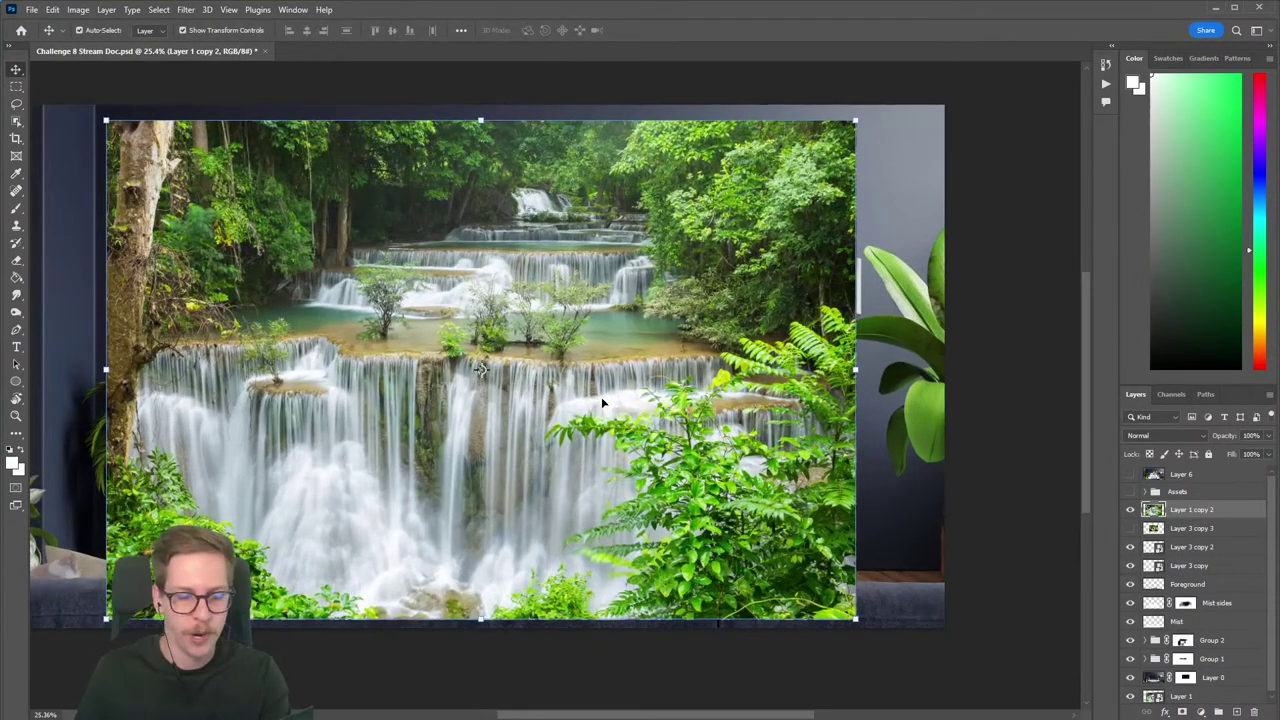
{"action": "key", "text": "ctrl+s"}
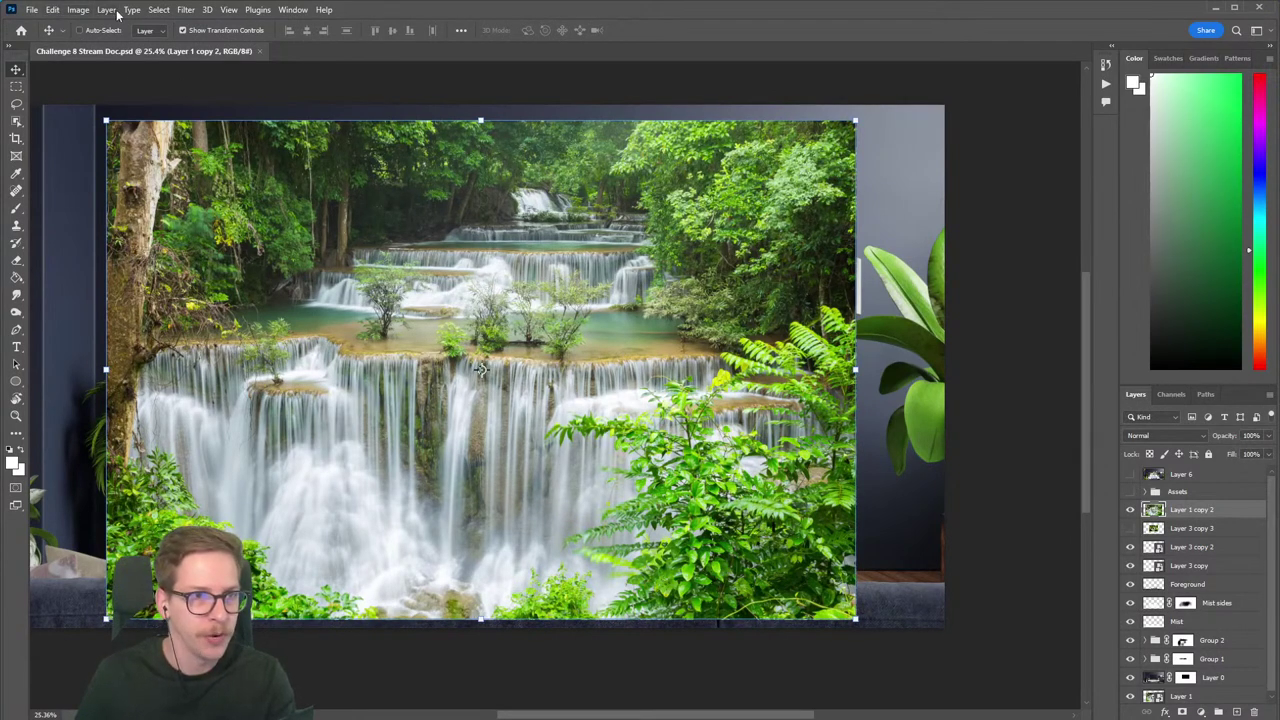
Start a Color Range selection on Layer 1 copy 2 and sample a bright green leaf in the lower-right bush.
{"action": "left_click", "coordinate": [159, 10]}
{"action": "left_click", "coordinate": [177, 139]}
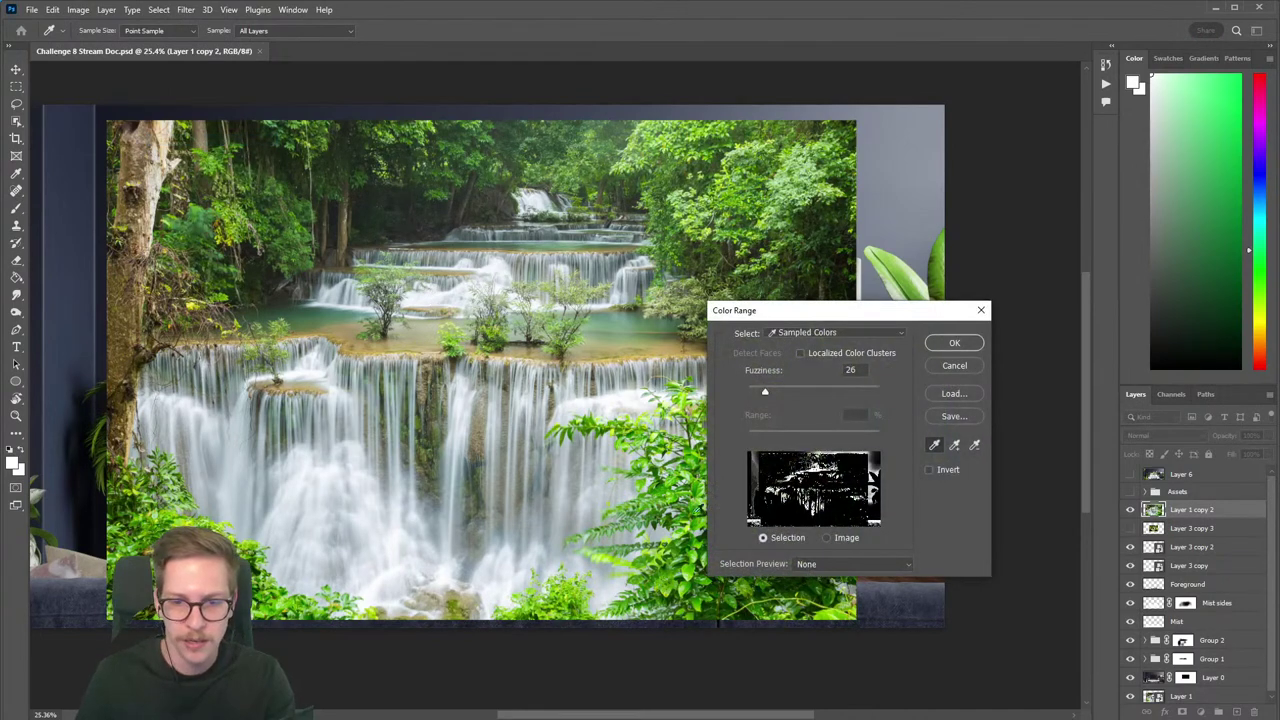
{"action": "left_click_drag", "start_coordinate": [808, 312], "coordinate": [884, 223]}
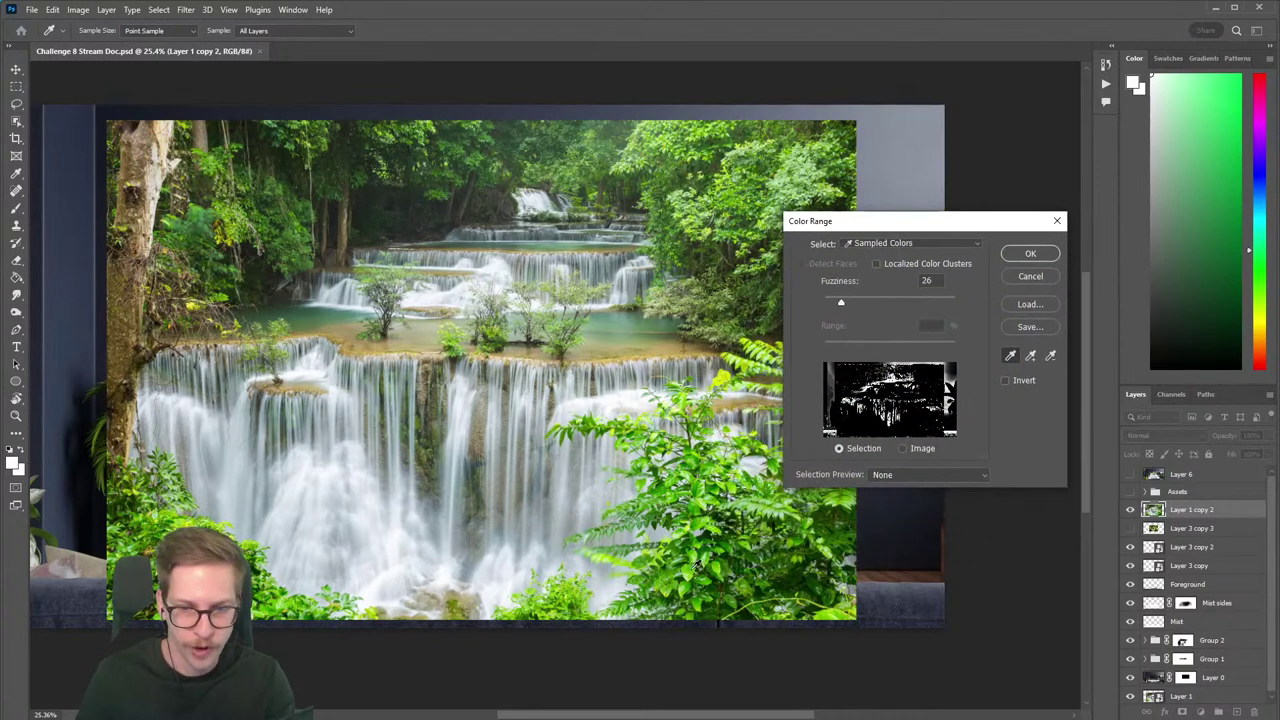
{"action": "left_click", "coordinate": [695, 566]}
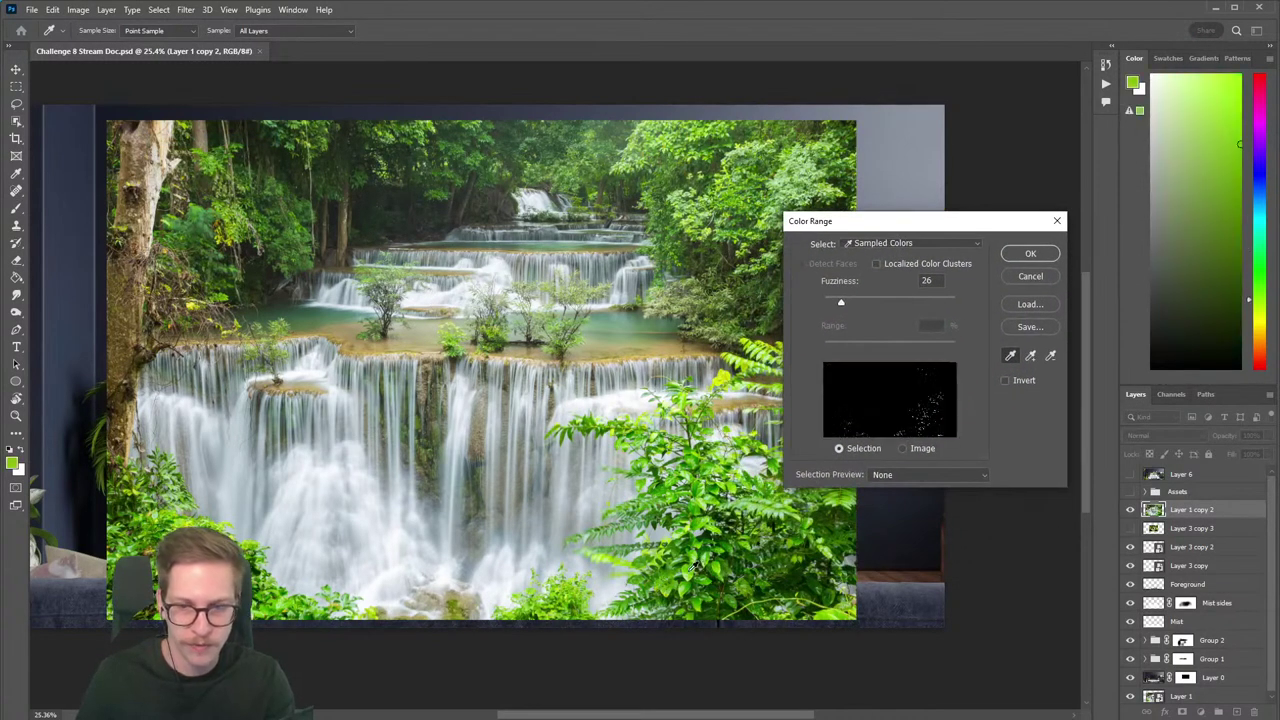
Examine a dark green foliage sample with the Grayscale selection preview, and return the preview to None.
{"action": "left_click", "coordinate": [906, 475]}
{"action": "left_click", "coordinate": [905, 503]}
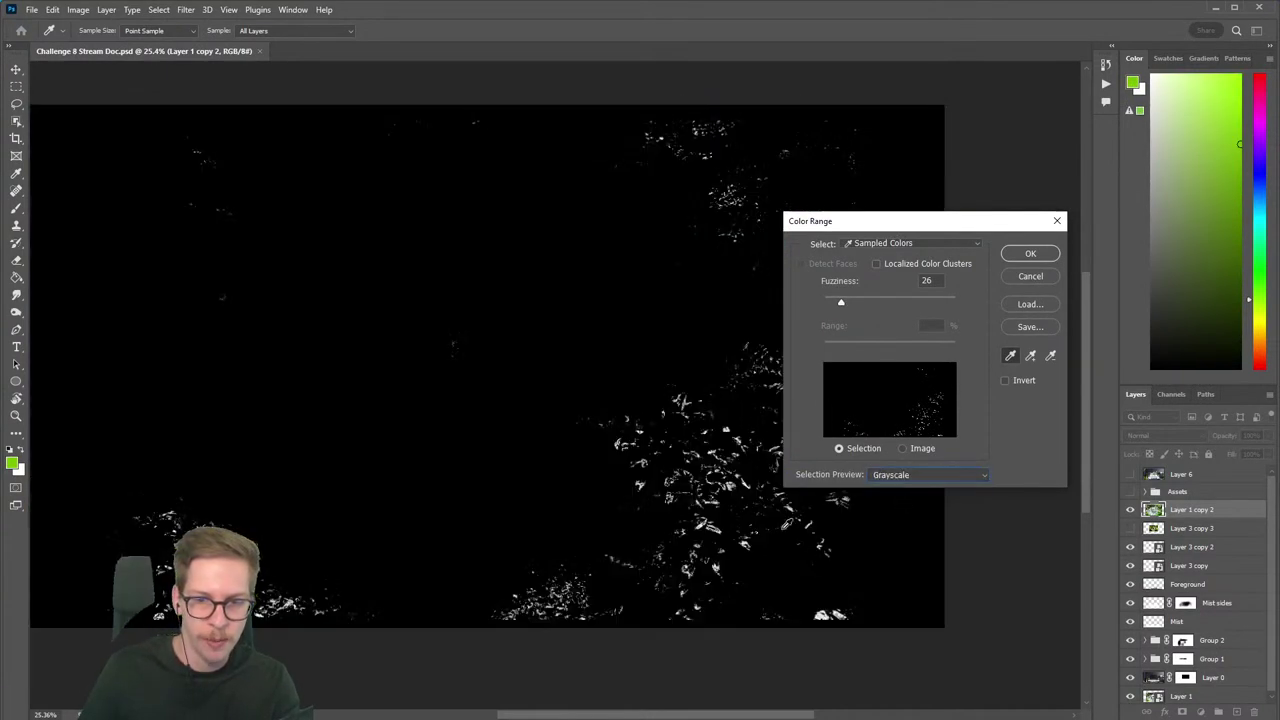
{"action": "left_click", "coordinate": [805, 577]}
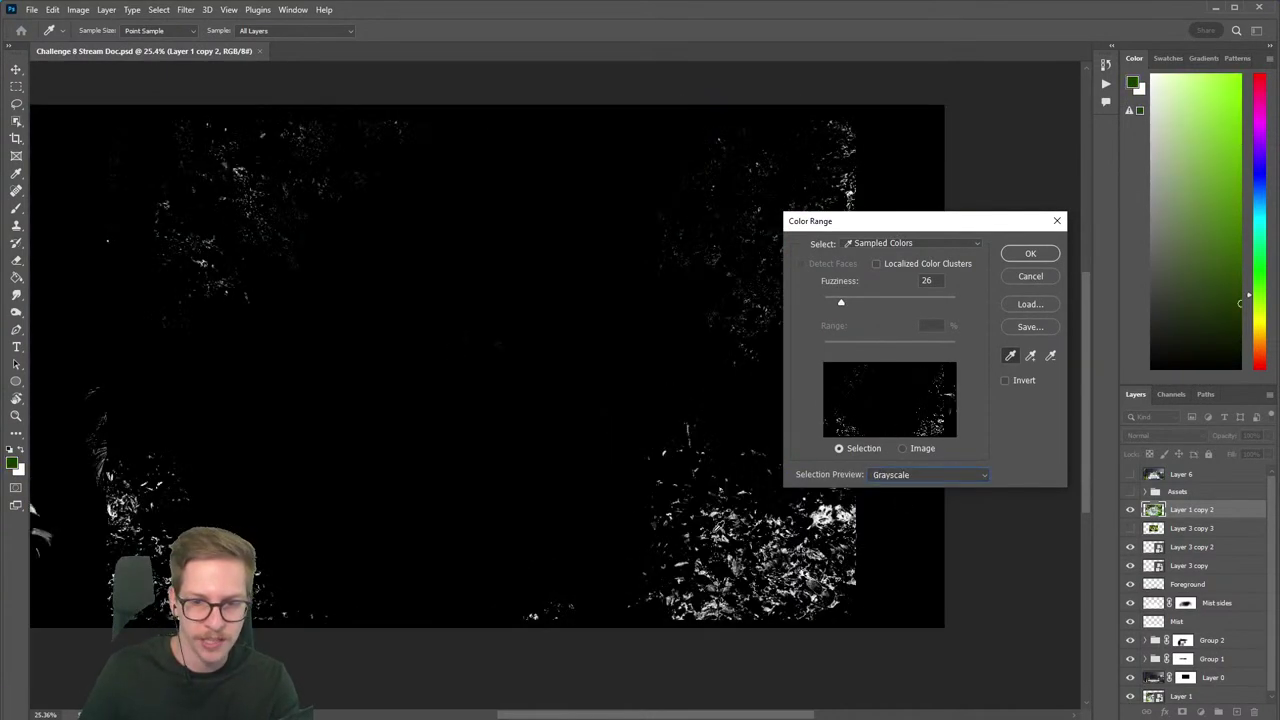
{"action": "left_click", "coordinate": [909, 479]}
{"action": "left_click", "coordinate": [879, 488]}
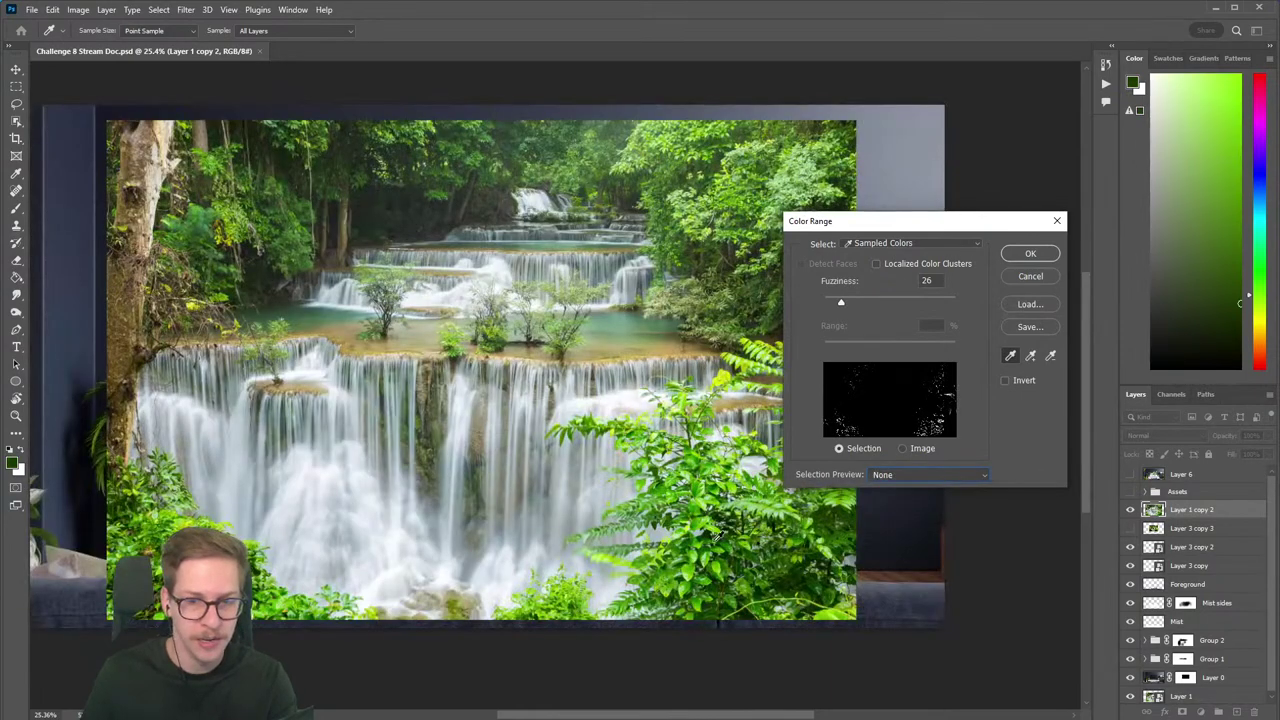
Resample a bright leaf in the lower-right bush and add its lighter and darker greens to the Color Range sample.
{"action": "left_click", "coordinate": [693, 564]}
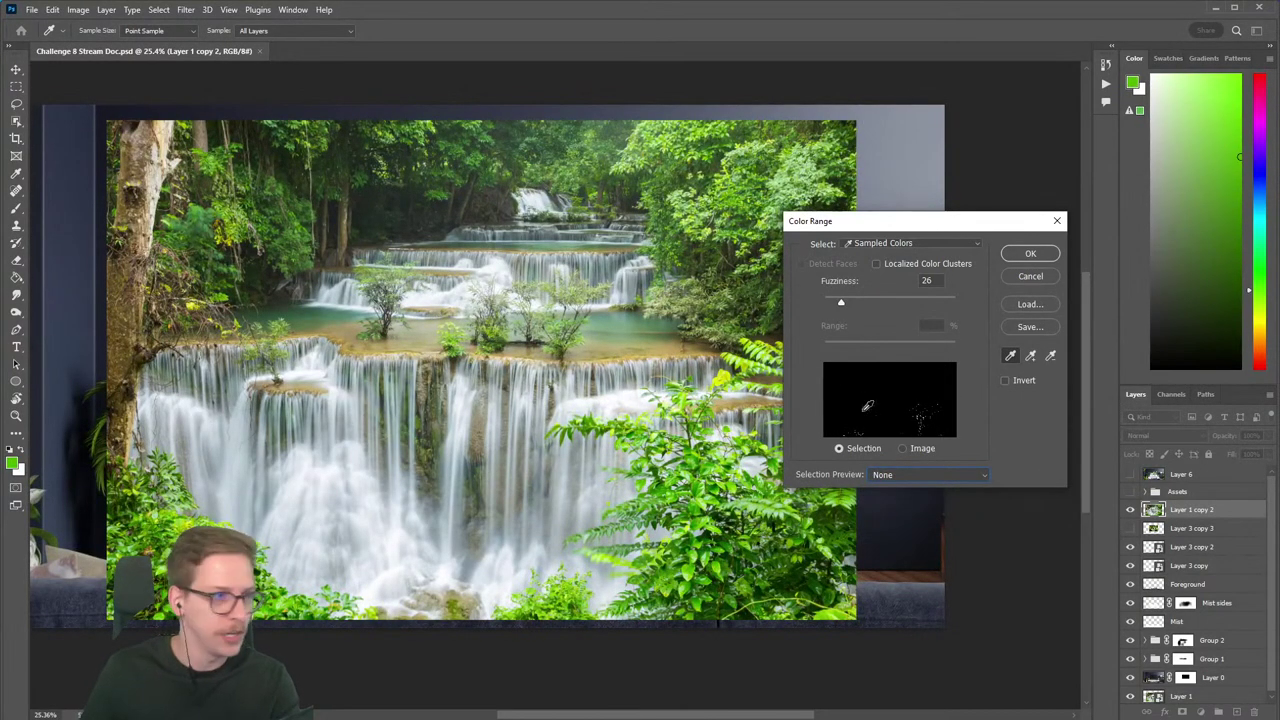
{"action": "left_click", "coordinate": [1031, 357]}
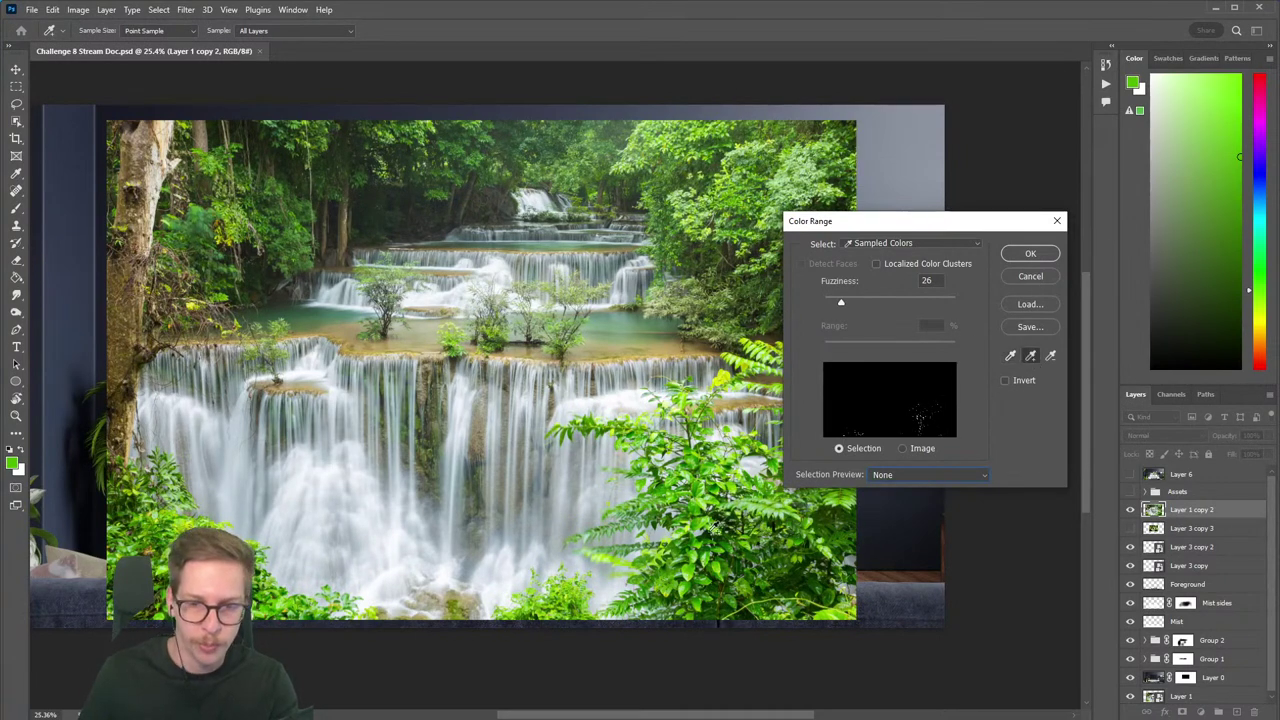
{"action": "left_click_drag", "start_coordinate": [668, 566], "coordinate": [686, 584]}
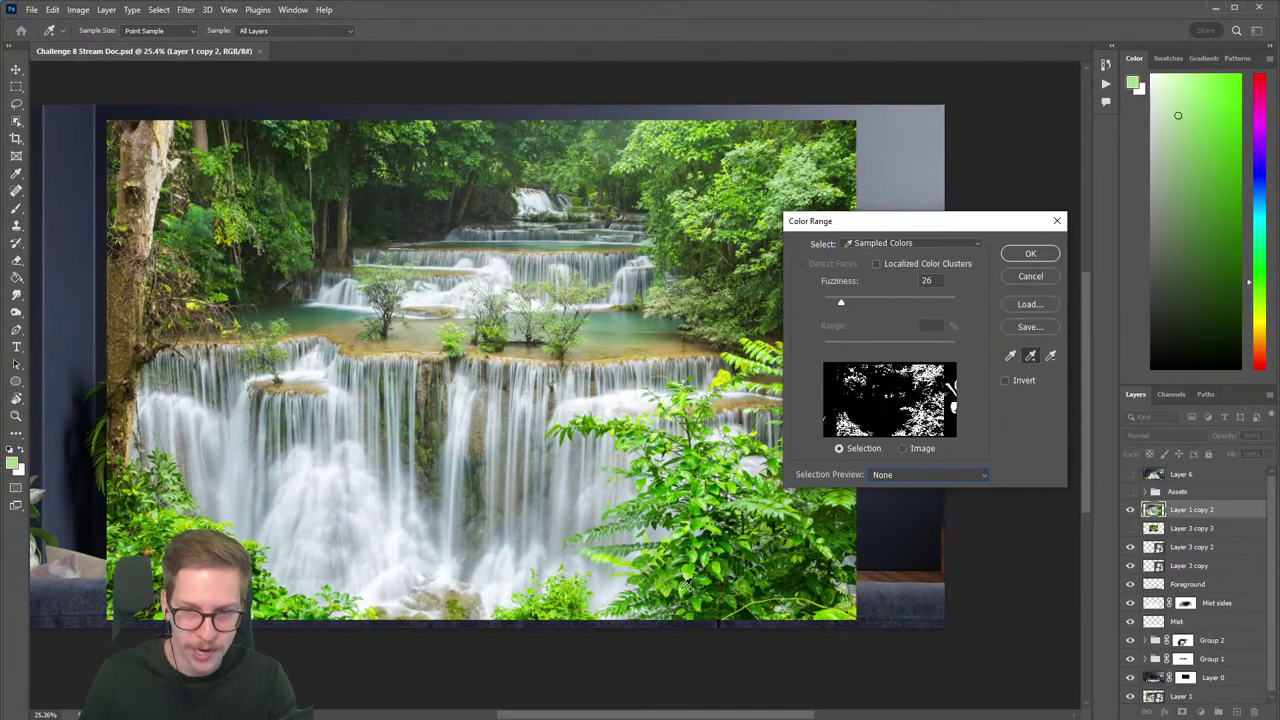
{"action": "left_click", "coordinate": [704, 488]}
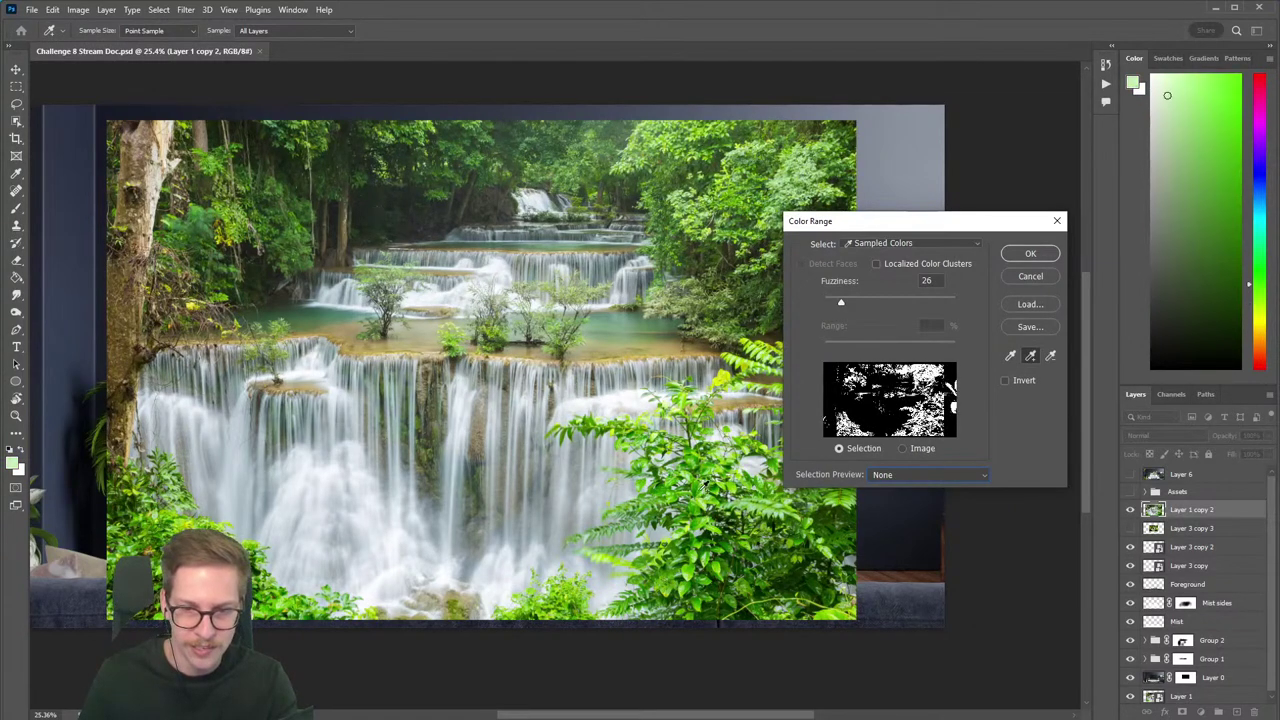
{"action": "left_click", "coordinate": [760, 504]}
{"action": "left_click", "coordinate": [760, 504]}
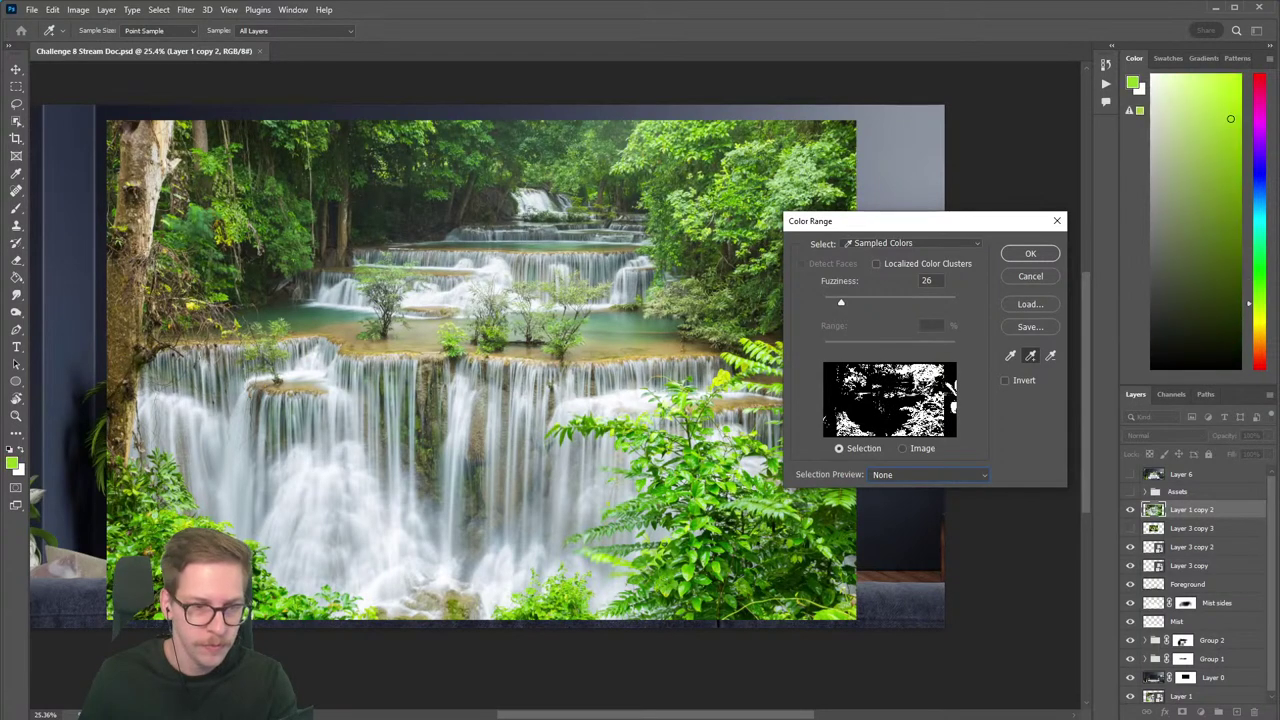
{"action": "left_click", "coordinate": [760, 504]}
{"action": "left_click", "coordinate": [760, 504]}
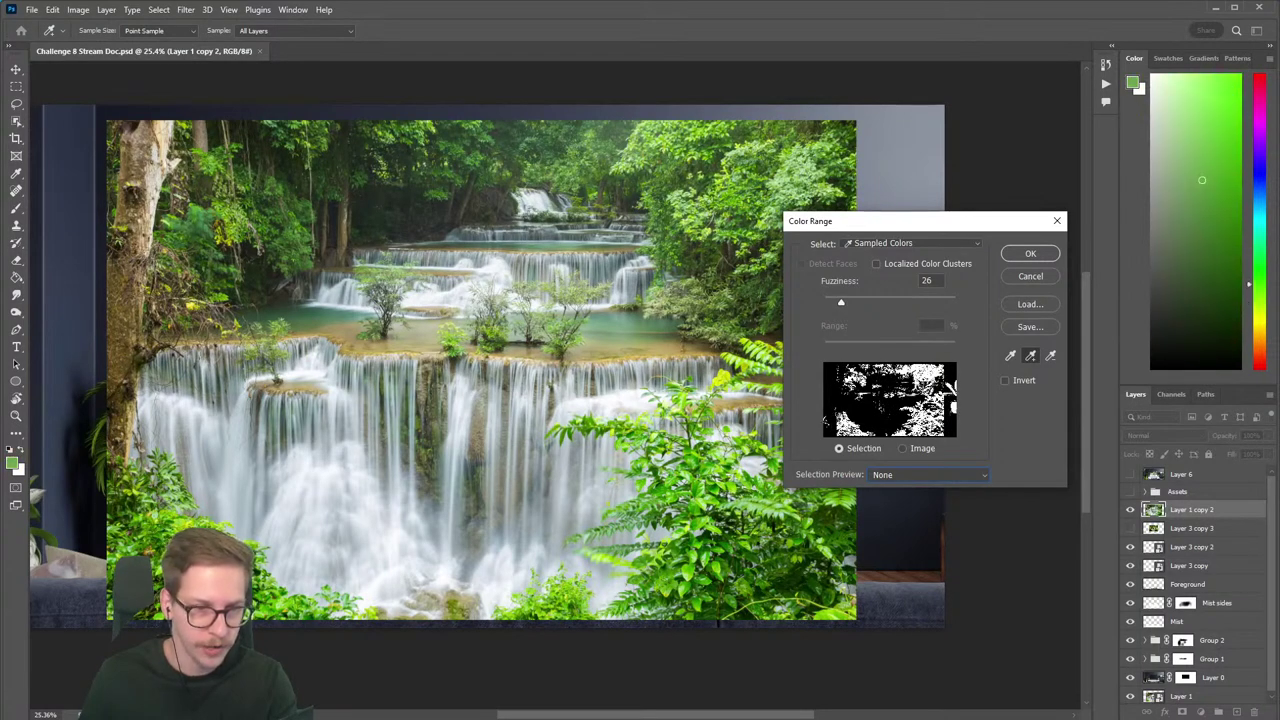
{"action": "left_click", "coordinate": [760, 504]}
{"action": "left_click", "coordinate": [760, 504]}
{"action": "left_click", "coordinate": [760, 504]}
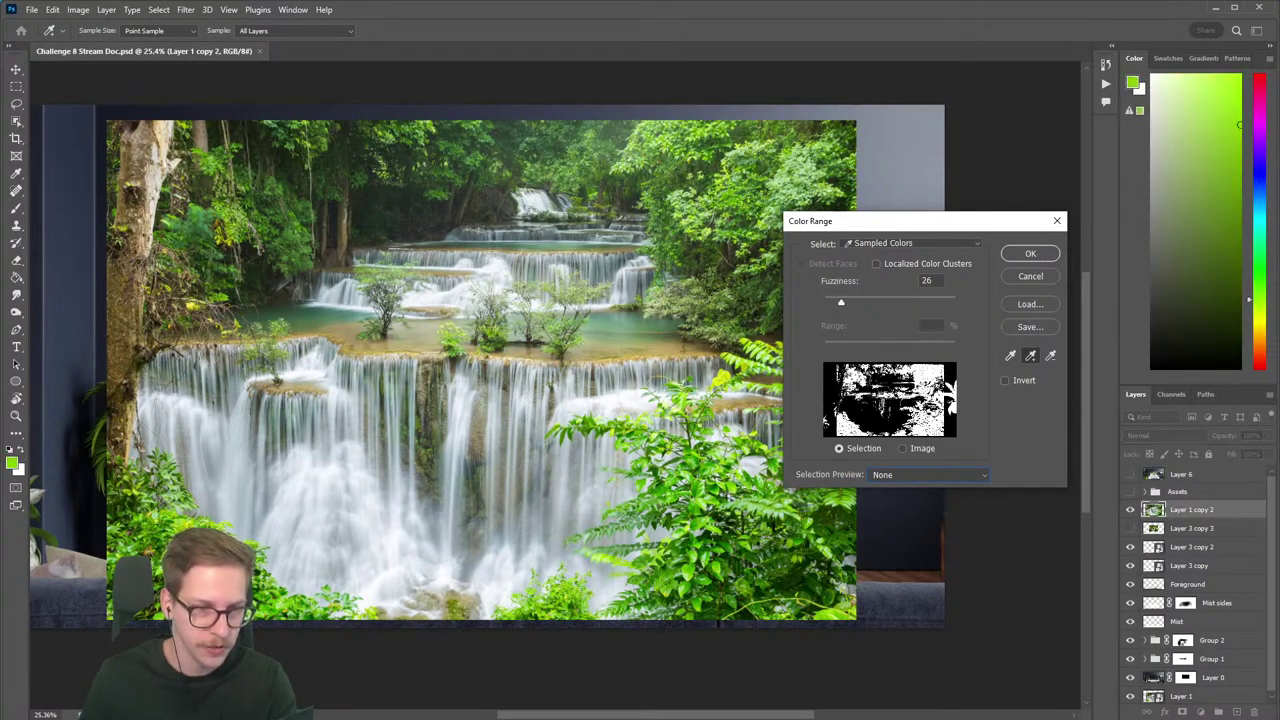
Add greens from the lower-left bush, accept the Color Range selection, and turn it into a layer mask on Layer 1 copy 2.
{"action": "left_click", "coordinate": [115, 550]}
{"action": "left_click", "coordinate": [137, 542]}
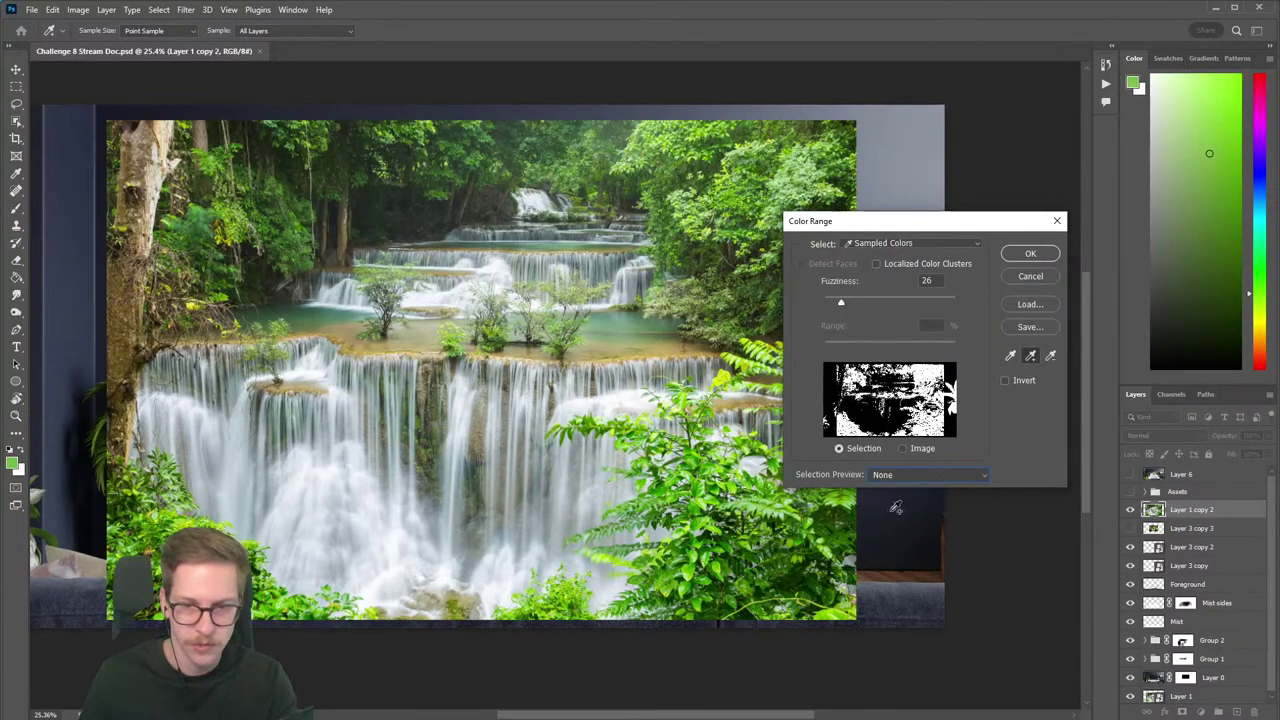
{"action": "left_click", "coordinate": [1032, 258]}
{"action": "key", "text": "v"}
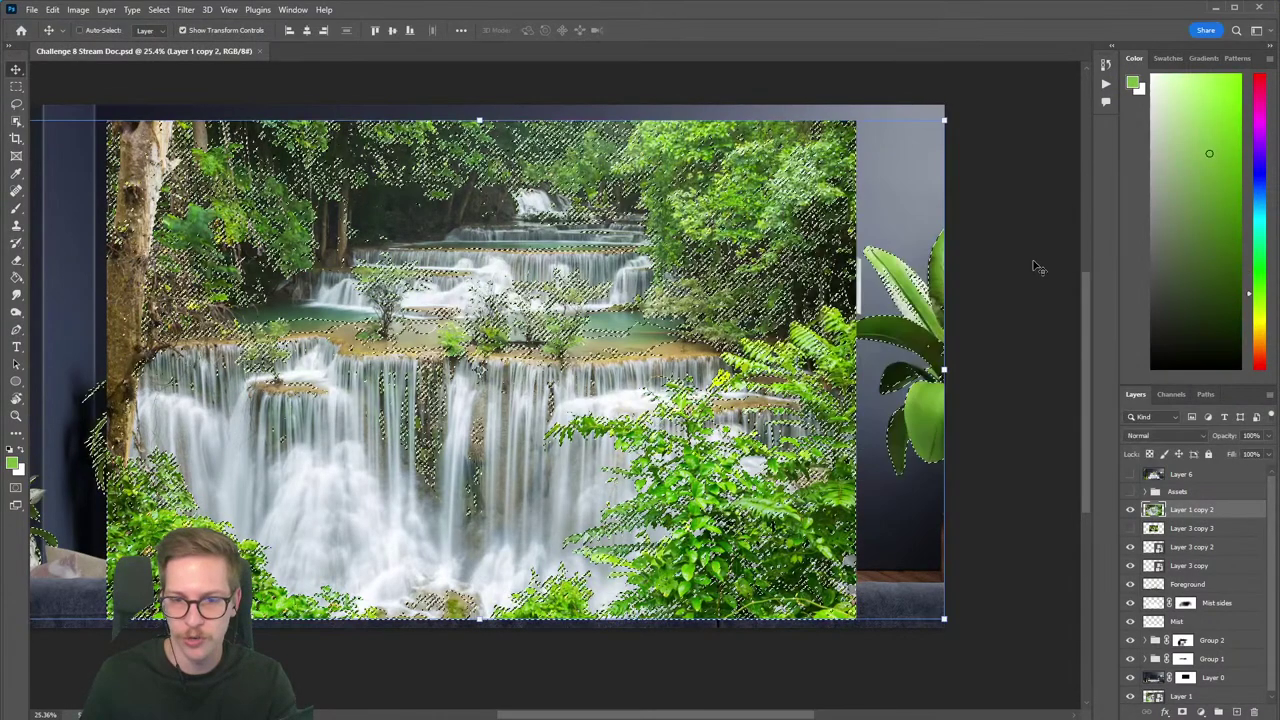
{"action": "left_click", "coordinate": [1183, 712]}
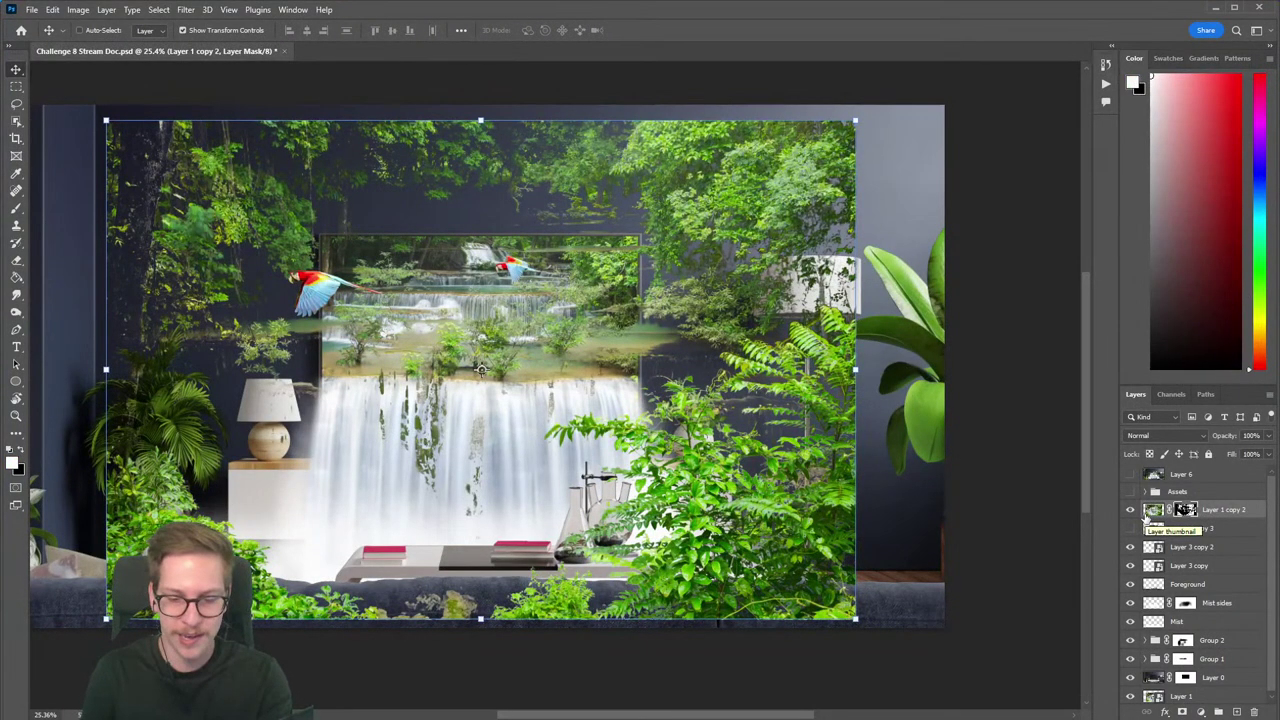
Paint white on the mask of Layer 1 copy 2 to bring back the upper waterfall tiers over the TV.
{"action": "key", "text": "b"}
{"action": "mouse_move", "coordinate": [728, 176]}
{"action": "left_mouse_down"}
{"action": "mouse_move", "coordinate": [687, 267]}
{"action": "mouse_move", "coordinate": [639, 216]}
{"action": "mouse_move", "coordinate": [739, 266]}
{"action": "left_mouse_up"}
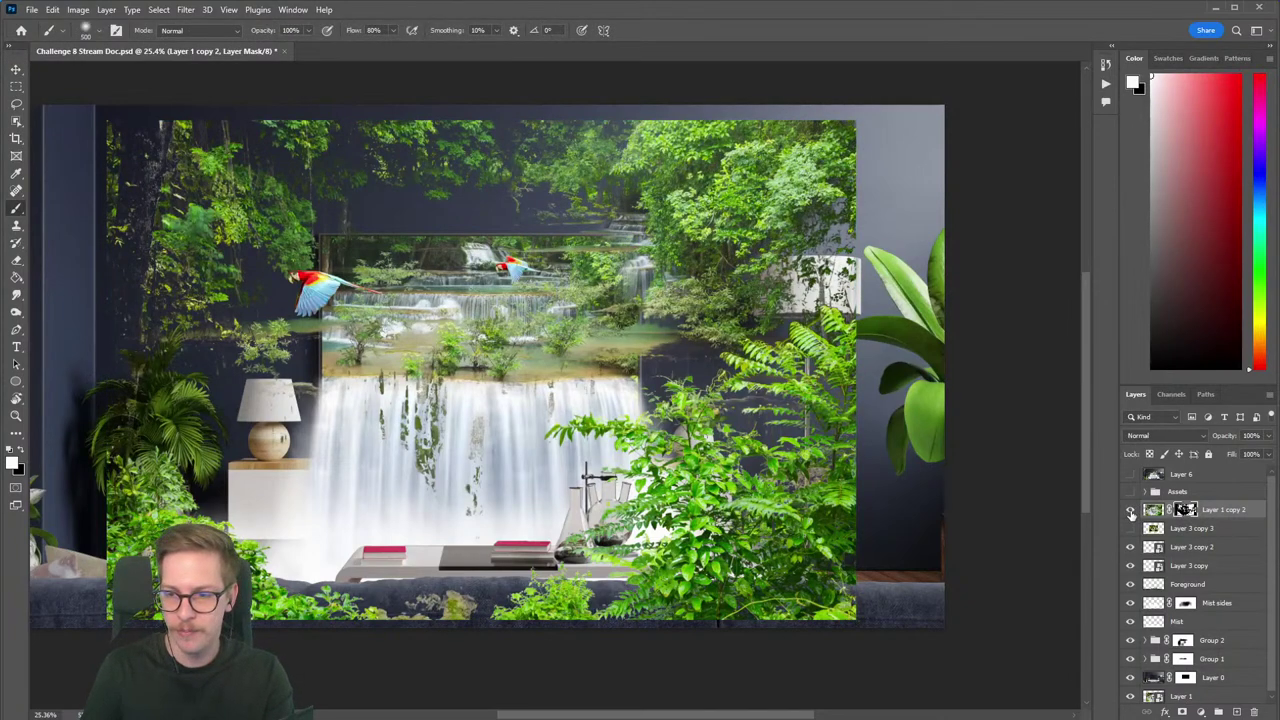
{"action": "key", "text": "ctrl+z"}
{"action": "mouse_move", "coordinate": [770, 320]}
{"action": "left_mouse_down"}
{"action": "mouse_move", "coordinate": [560, 200]}
{"action": "mouse_move", "coordinate": [420, 260]}
{"action": "mouse_move", "coordinate": [435, 328]}
{"action": "left_mouse_up"}
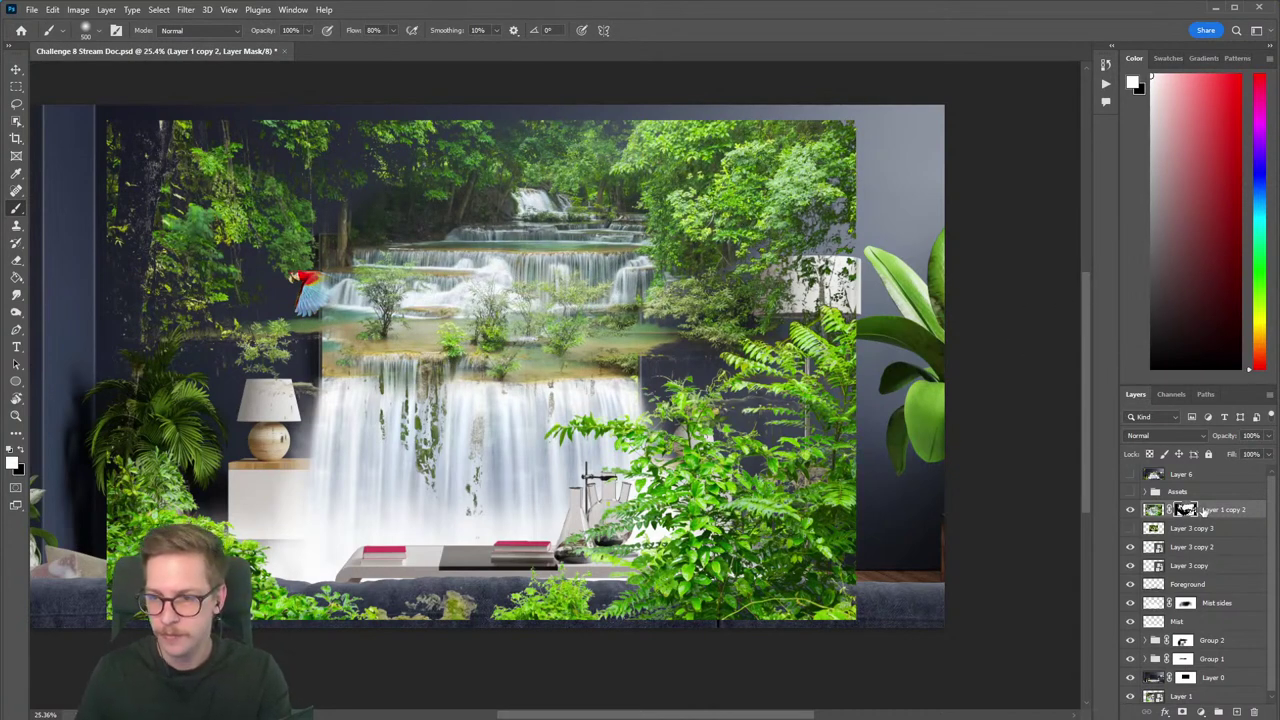
Shift Layer 1 copy 2 slightly up and right, and paint its mask white over the lower waterfall and left tree trunk.
{"action": "left_click", "coordinate": [1154, 511]}
{"action": "key", "text": "v"}
{"action": "mouse_move", "coordinate": [664, 366]}
{"action": "left_mouse_down"}
{"action": "mouse_move", "coordinate": [606, 362]}
{"action": "mouse_move", "coordinate": [626, 343]}
{"action": "mouse_move", "coordinate": [668, 354]}
{"action": "left_mouse_up"}
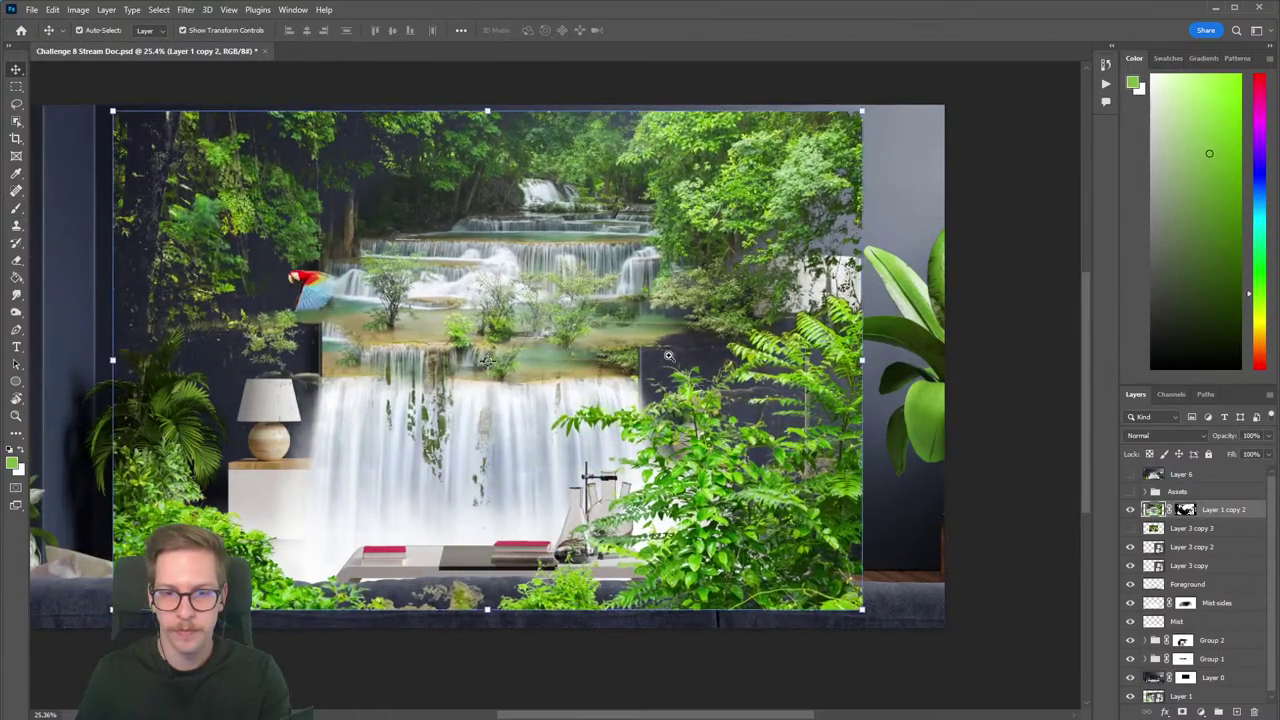
{"action": "scroll", "coordinate": [681, 354], "scroll_direction": "down", "scroll_amount": 2}
{"action": "left_click", "coordinate": [1185, 510]}
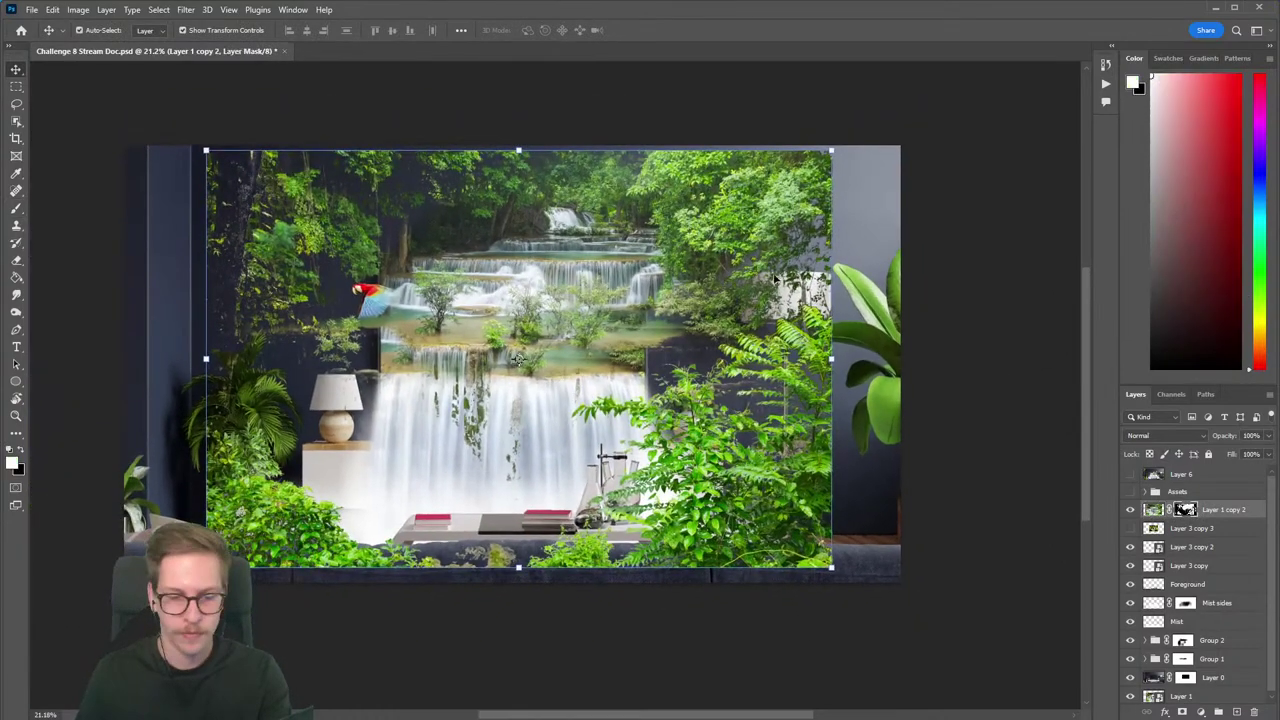
{"action": "key", "text": "b"}
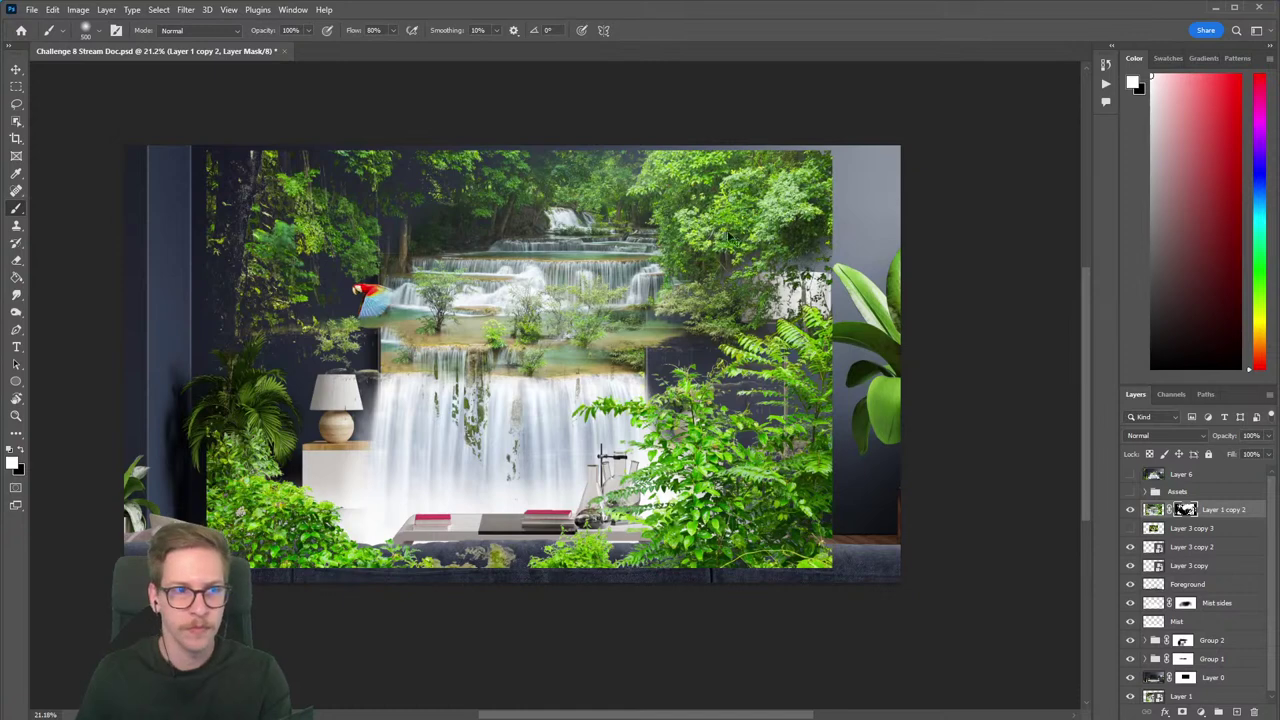
{"action": "mouse_move", "coordinate": [666, 333]}
{"action": "left_mouse_down"}
{"action": "mouse_move", "coordinate": [469, 415]}
{"action": "mouse_move", "coordinate": [354, 388]}
{"action": "mouse_move", "coordinate": [384, 318]}
{"action": "mouse_move", "coordinate": [325, 250]}
{"action": "mouse_move", "coordinate": [346, 222]}
{"action": "mouse_move", "coordinate": [291, 258]}
{"action": "mouse_move", "coordinate": [289, 177]}
{"action": "left_mouse_up"}
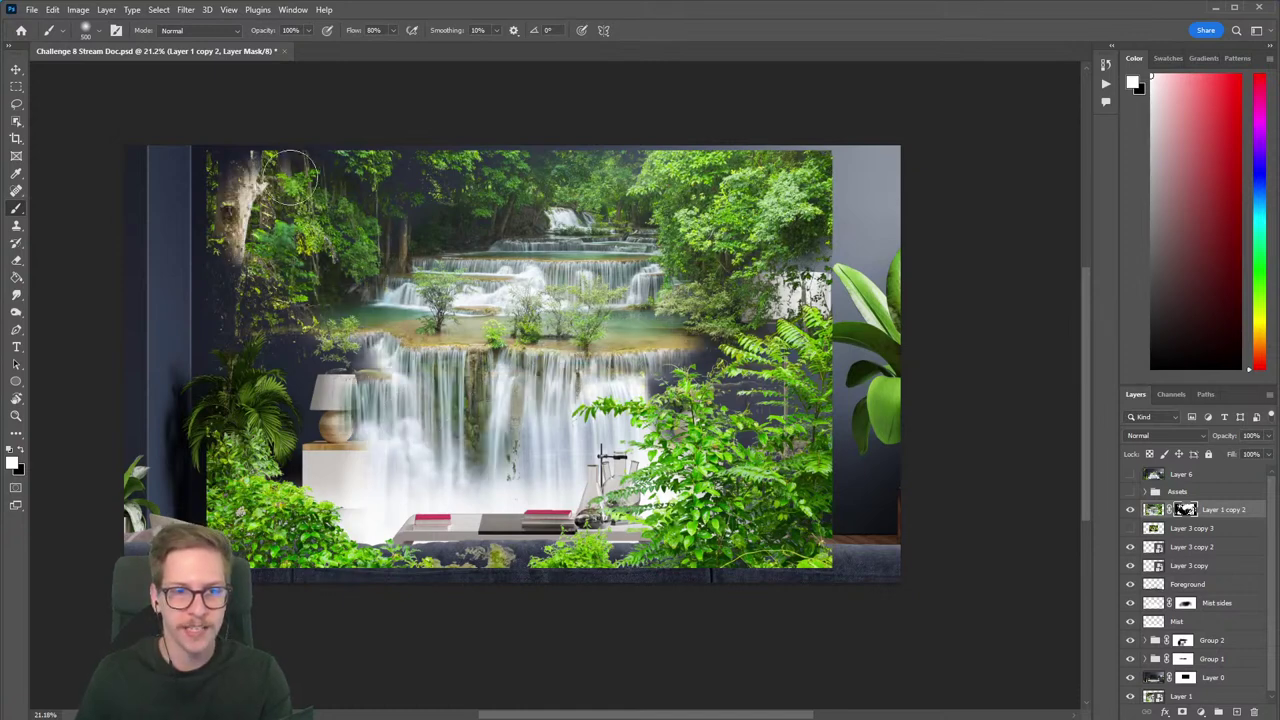
Compare the room with and without Layer 1 copy 2, and reveal more of its waterfall over the table lamp.
{"action": "left_click", "coordinate": [1130, 511]}
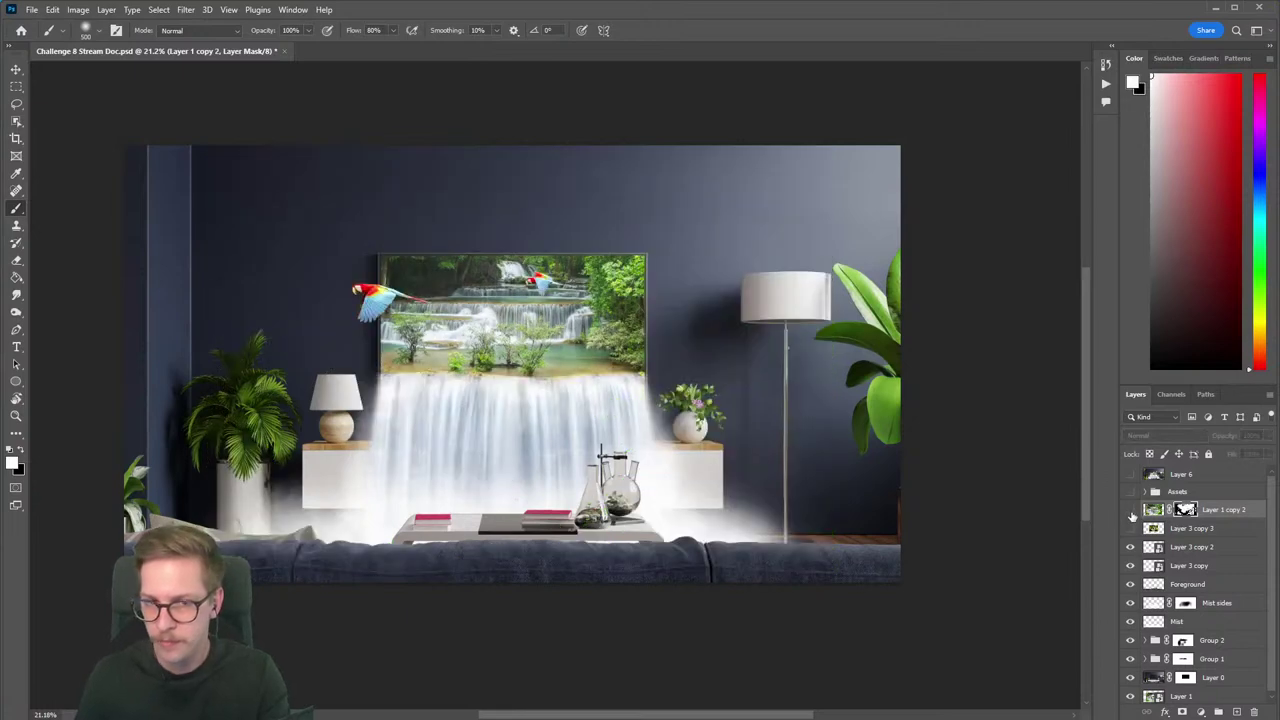
{"action": "left_click", "coordinate": [1130, 511]}
{"action": "left_click", "coordinate": [1130, 511]}
{"action": "left_click", "coordinate": [1130, 511]}
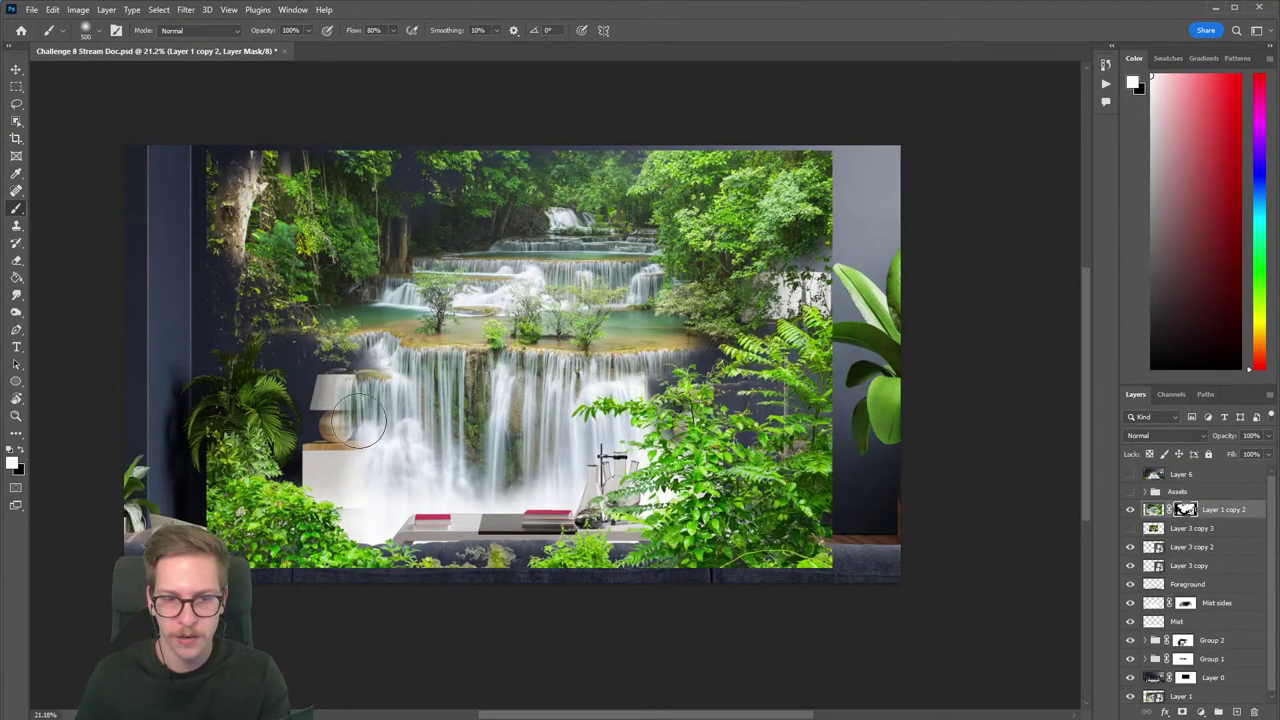
{"action": "left_click_drag", "start_coordinate": [357, 420], "coordinate": [355, 376]}
{"action": "left_click", "coordinate": [1130, 510]}
{"action": "left_click", "coordinate": [1131, 511]}
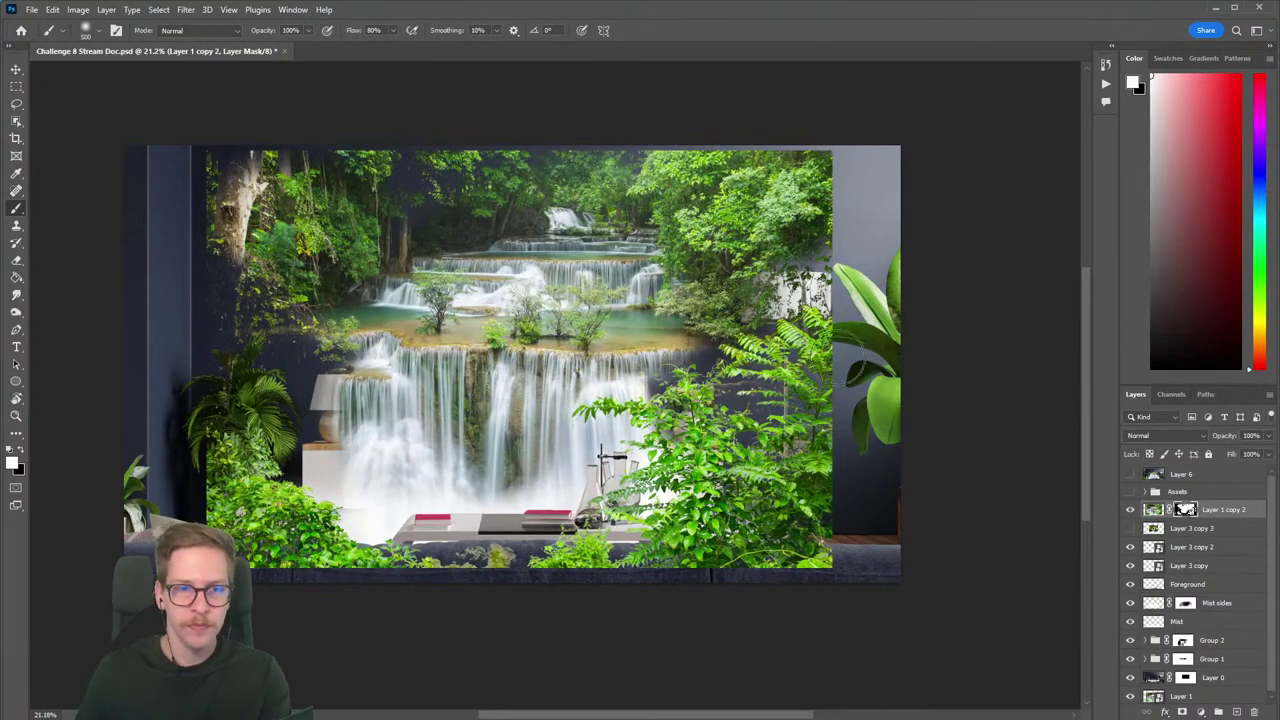
Raise Layer 1 copy 2 to the sofa's back edge and paint black on its mask over everything except the bushes.
{"action": "left_click", "coordinate": [16, 69]}
{"action": "mouse_move", "coordinate": [487, 270]}
{"action": "left_mouse_down"}
{"action": "mouse_move", "coordinate": [440, 272]}
{"action": "mouse_move", "coordinate": [500, 265]}
{"action": "mouse_move", "coordinate": [485, 250]}
{"action": "mouse_move", "coordinate": [505, 279]}
{"action": "left_mouse_up"}
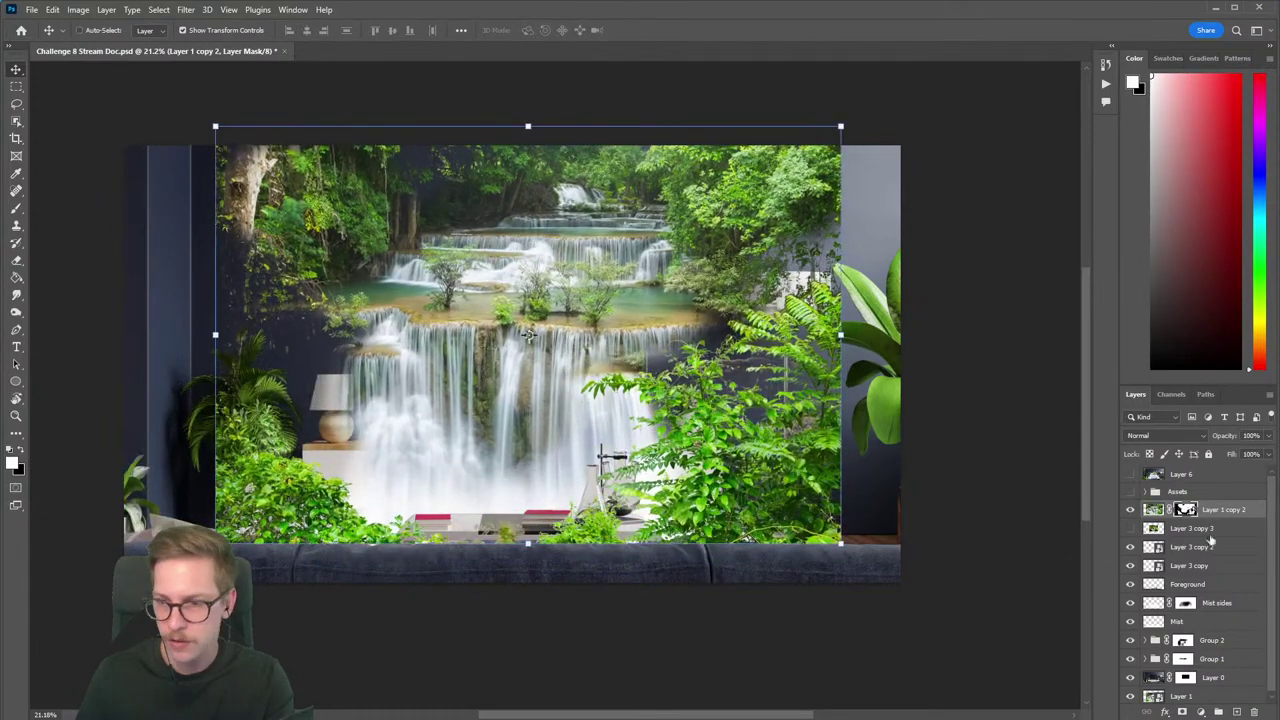
{"action": "key", "text": "b"}
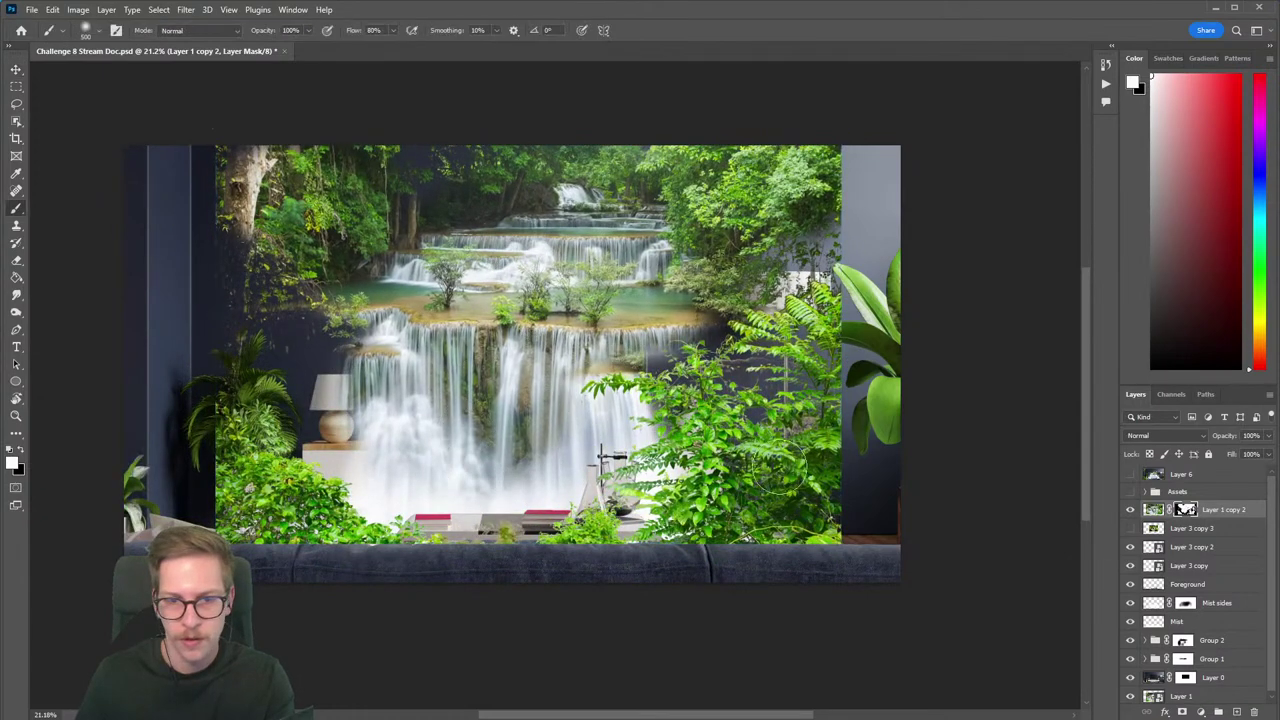
{"action": "key", "text": "x"}
{"action": "mouse_move", "coordinate": [420, 451]}
{"action": "left_mouse_down"}
{"action": "mouse_move", "coordinate": [448, 399]}
{"action": "mouse_move", "coordinate": [471, 467]}
{"action": "mouse_move", "coordinate": [436, 309]}
{"action": "mouse_move", "coordinate": [369, 264]}
{"action": "mouse_move", "coordinate": [357, 309]}
{"action": "mouse_move", "coordinate": [362, 278]}
{"action": "left_mouse_up"}
{"action": "mouse_move", "coordinate": [475, 387]}
{"action": "left_mouse_down"}
{"action": "mouse_move", "coordinate": [469, 318]}
{"action": "mouse_move", "coordinate": [528, 298]}
{"action": "mouse_move", "coordinate": [551, 321]}
{"action": "mouse_move", "coordinate": [502, 398]}
{"action": "mouse_move", "coordinate": [376, 367]}
{"action": "mouse_move", "coordinate": [391, 285]}
{"action": "mouse_move", "coordinate": [454, 269]}
{"action": "mouse_move", "coordinate": [518, 219]}
{"action": "mouse_move", "coordinate": [630, 250]}
{"action": "mouse_move", "coordinate": [686, 212]}
{"action": "mouse_move", "coordinate": [744, 208]}
{"action": "mouse_move", "coordinate": [738, 240]}
{"action": "mouse_move", "coordinate": [798, 203]}
{"action": "mouse_move", "coordinate": [669, 205]}
{"action": "mouse_move", "coordinate": [737, 173]}
{"action": "mouse_move", "coordinate": [587, 213]}
{"action": "mouse_move", "coordinate": [282, 240]}
{"action": "mouse_move", "coordinate": [249, 171]}
{"action": "mouse_move", "coordinate": [318, 314]}
{"action": "mouse_move", "coordinate": [435, 186]}
{"action": "mouse_move", "coordinate": [518, 148]}
{"action": "mouse_move", "coordinate": [810, 123]}
{"action": "mouse_move", "coordinate": [819, 203]}
{"action": "mouse_move", "coordinate": [745, 232]}
{"action": "mouse_move", "coordinate": [740, 247]}
{"action": "mouse_move", "coordinate": [782, 224]}
{"action": "mouse_move", "coordinate": [795, 236]}
{"action": "mouse_move", "coordinate": [685, 295]}
{"action": "mouse_move", "coordinate": [578, 280]}
{"action": "mouse_move", "coordinate": [678, 284]}
{"action": "mouse_move", "coordinate": [677, 302]}
{"action": "mouse_move", "coordinate": [730, 300]}
{"action": "left_mouse_up"}
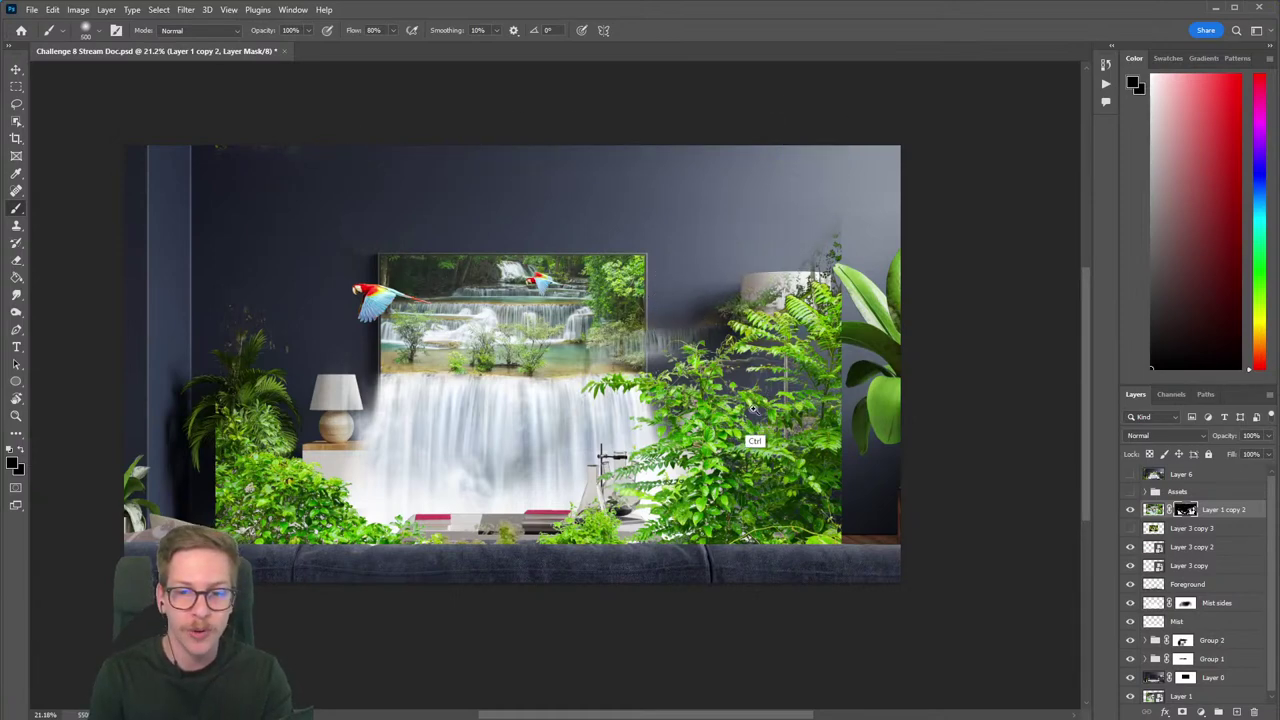
Scale the masked foliage layer down into the room's lower-right corner, and hide the layer.
{"action": "scroll", "coordinate": [795, 410], "scroll_direction": "up", "scroll_amount": 5}
{"action": "scroll", "coordinate": [712, 300], "scroll_direction": "up", "scroll_amount": 10}
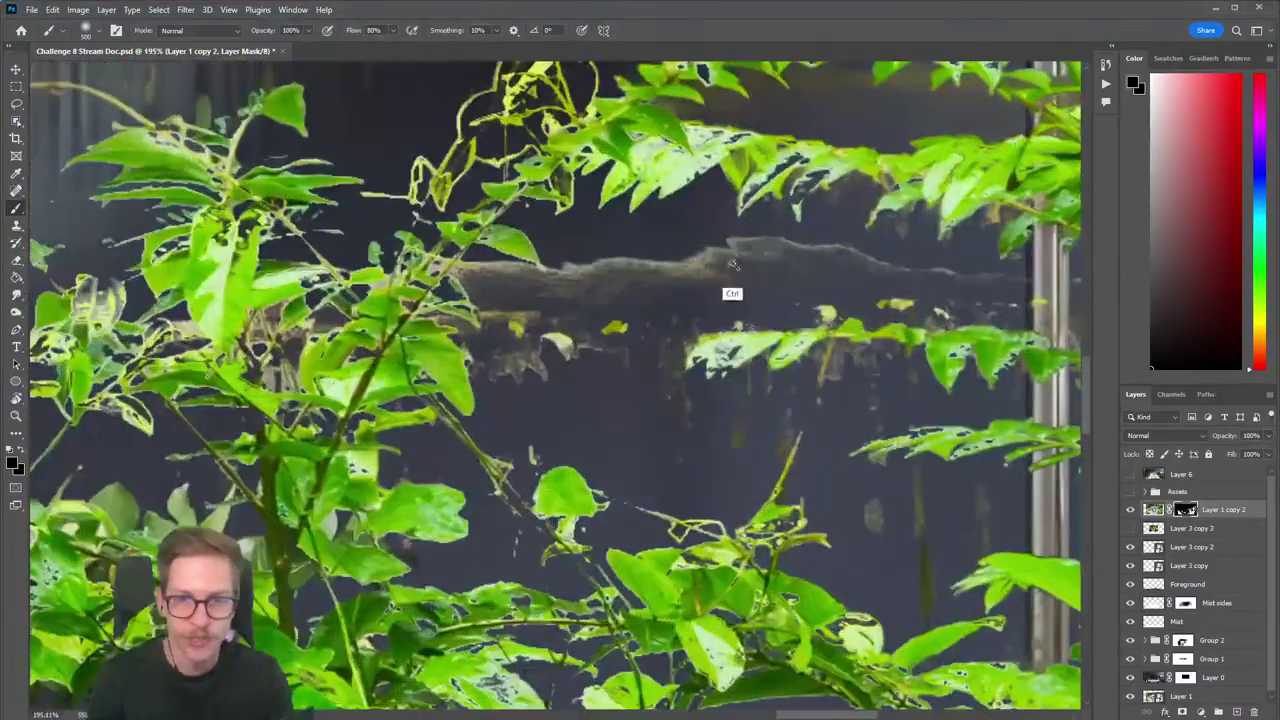
{"action": "scroll", "coordinate": [633, 267], "scroll_direction": "down", "scroll_amount": 15}
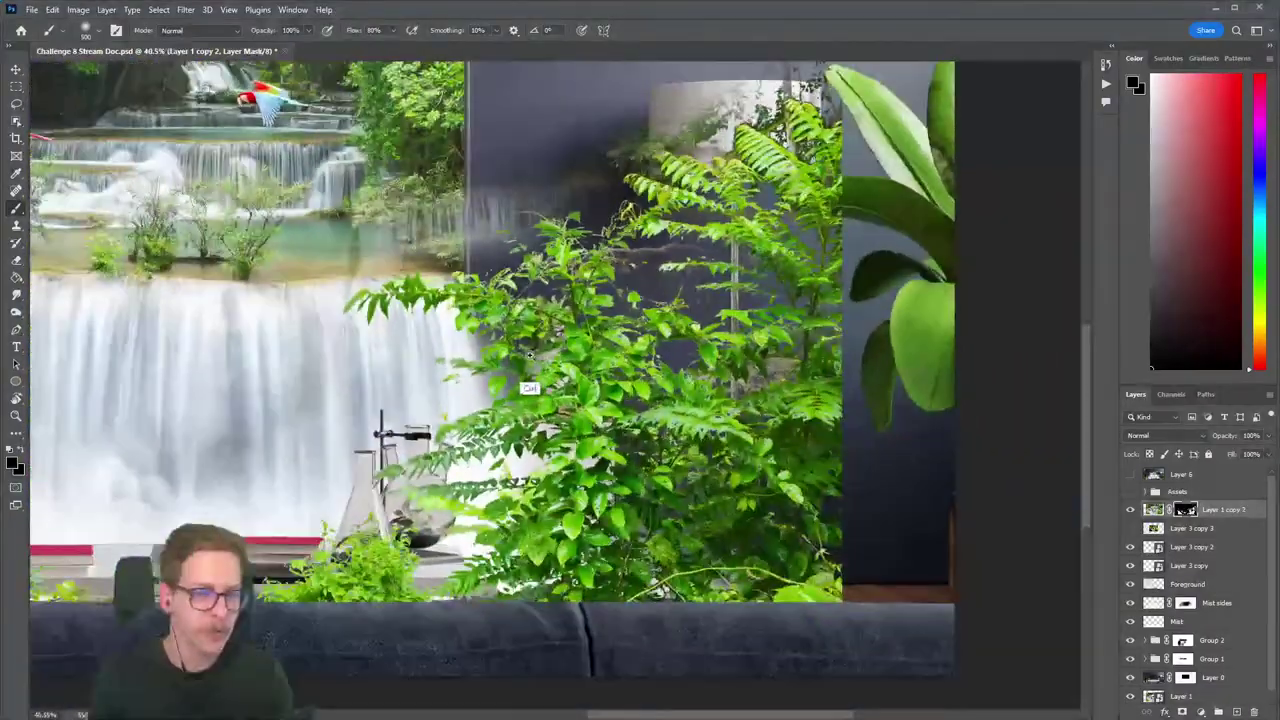
{"action": "scroll", "coordinate": [633, 390], "scroll_direction": "down", "scroll_amount": 2}
{"action": "key", "text": "v"}
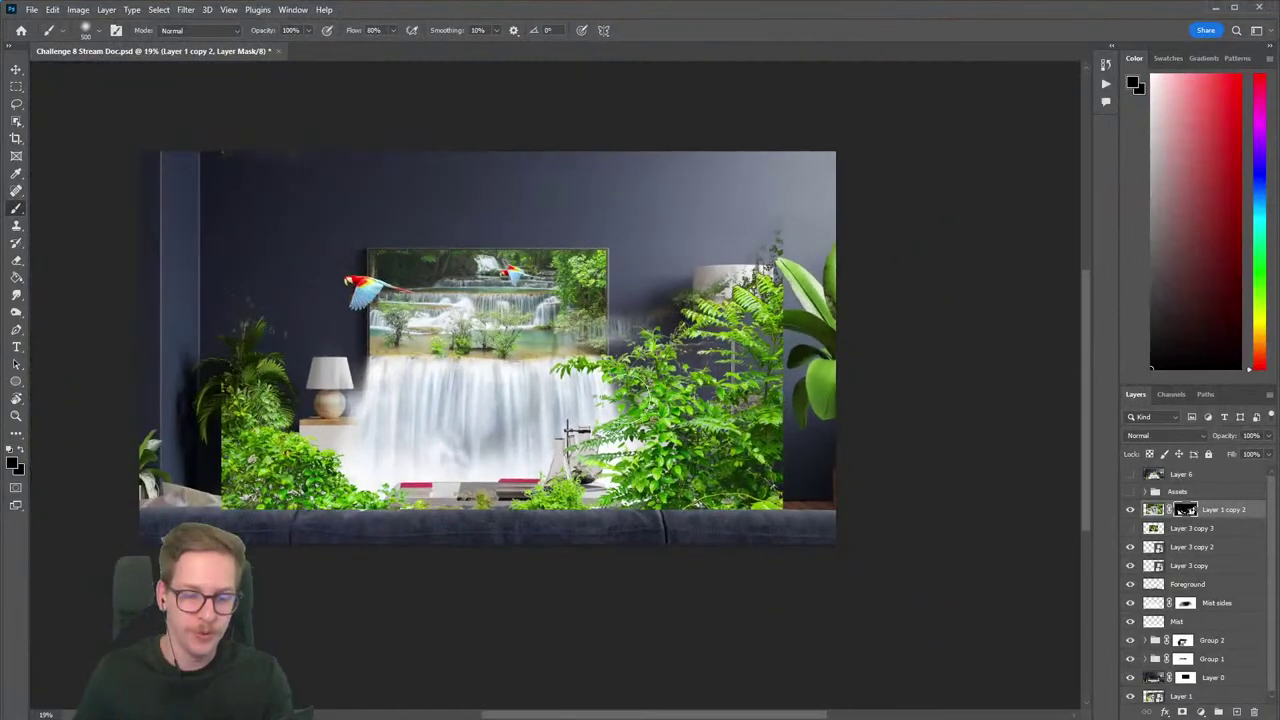
{"action": "mouse_move", "coordinate": [735, 373]}
{"action": "left_mouse_down"}
{"action": "mouse_move", "coordinate": [738, 393]}
{"action": "mouse_move", "coordinate": [740, 357]}
{"action": "left_mouse_up"}
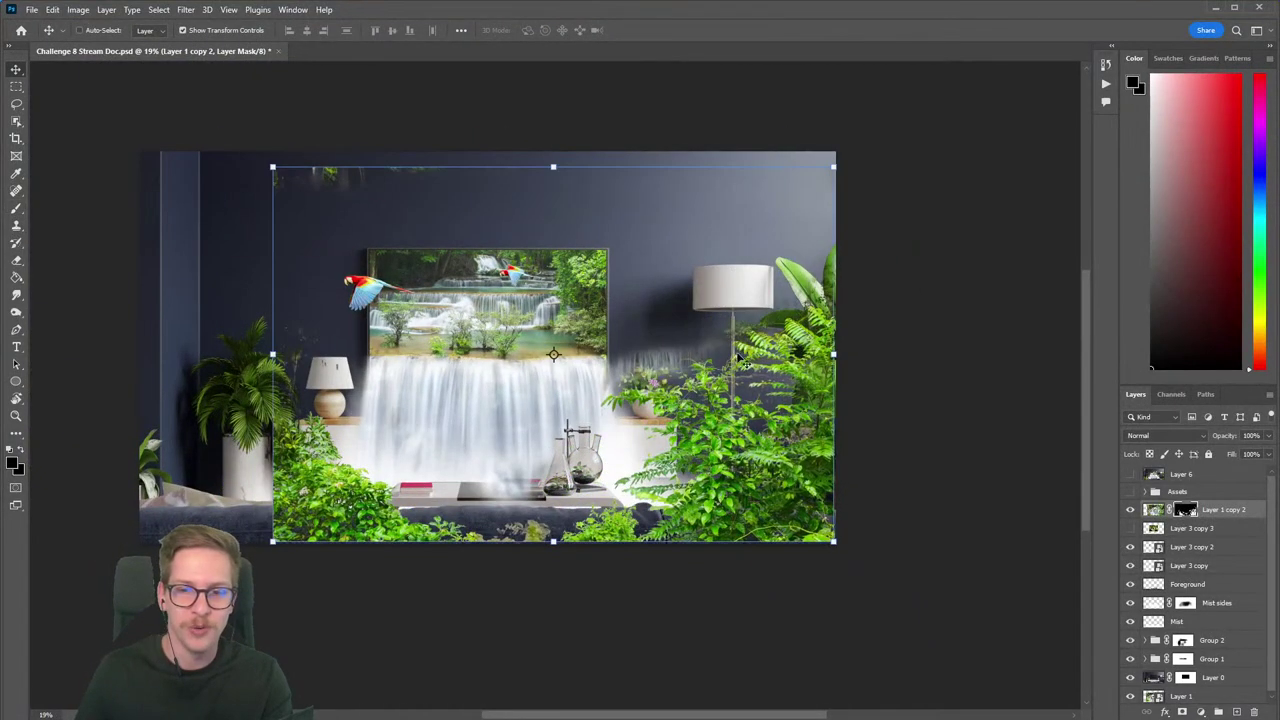
{"action": "left_click_drag", "start_coordinate": [271, 164], "coordinate": [471, 308]}
{"action": "mouse_move", "coordinate": [710, 423]}
{"action": "left_mouse_down"}
{"action": "mouse_move", "coordinate": [714, 438]}
{"action": "mouse_move", "coordinate": [704, 400]}
{"action": "left_mouse_up"}
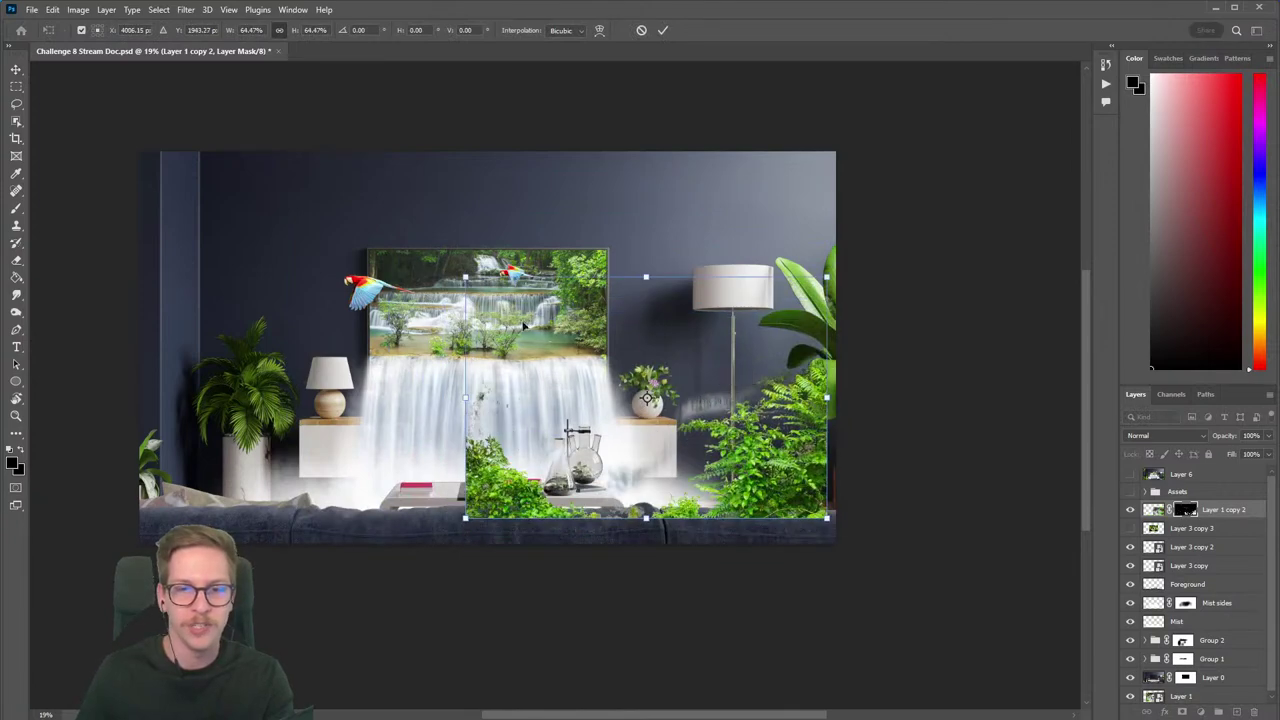
{"action": "left_click_drag", "start_coordinate": [470, 280], "coordinate": [485, 289]}
{"action": "left_click_drag", "start_coordinate": [616, 343], "coordinate": [635, 364]}
{"action": "key", "text": "Return"}
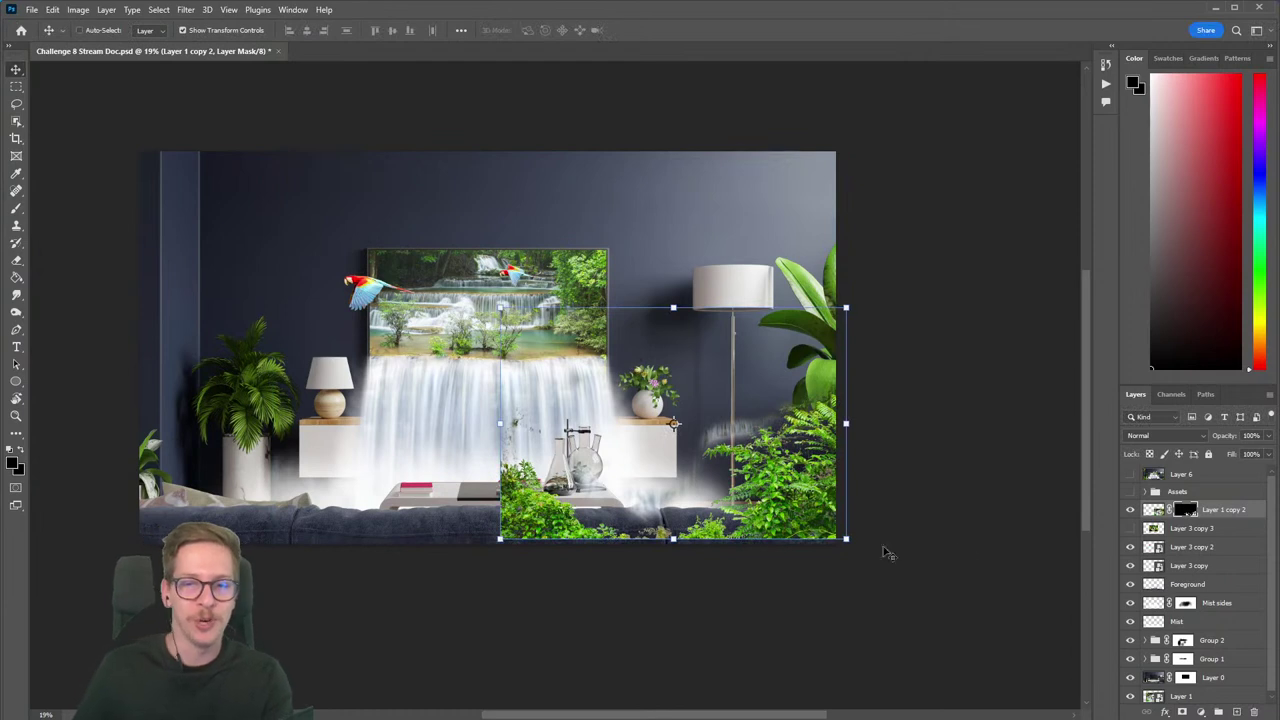
{"action": "left_click", "coordinate": [1130, 510]}
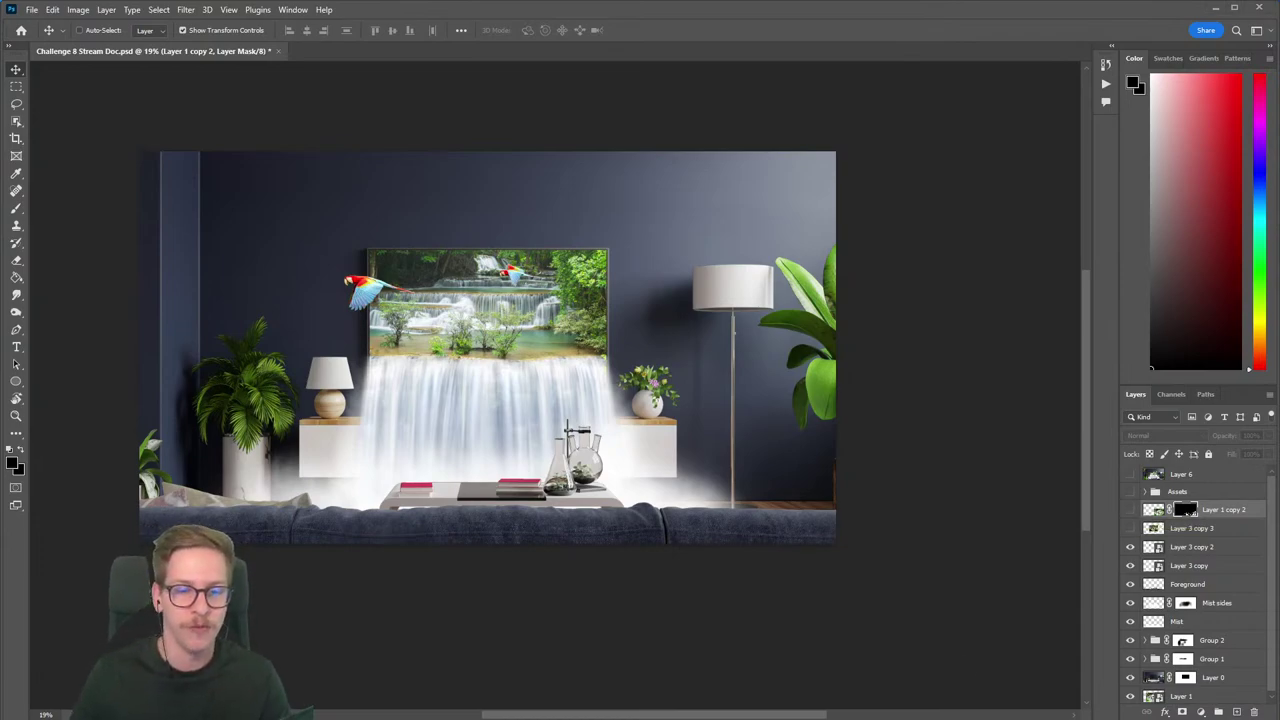
{"action": "key", "text": "alt+Tab"}
{"action": "scroll", "coordinate": [568, 443], "scroll_direction": "down", "scroll_amount": 2}
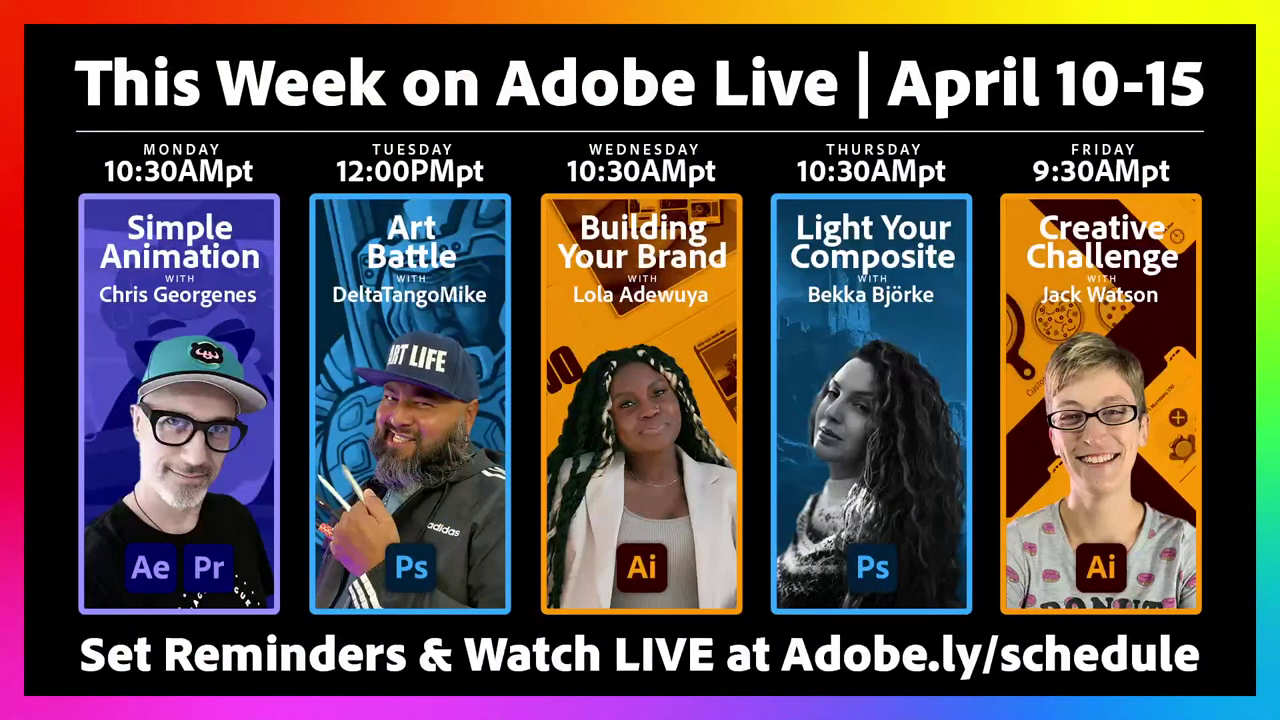